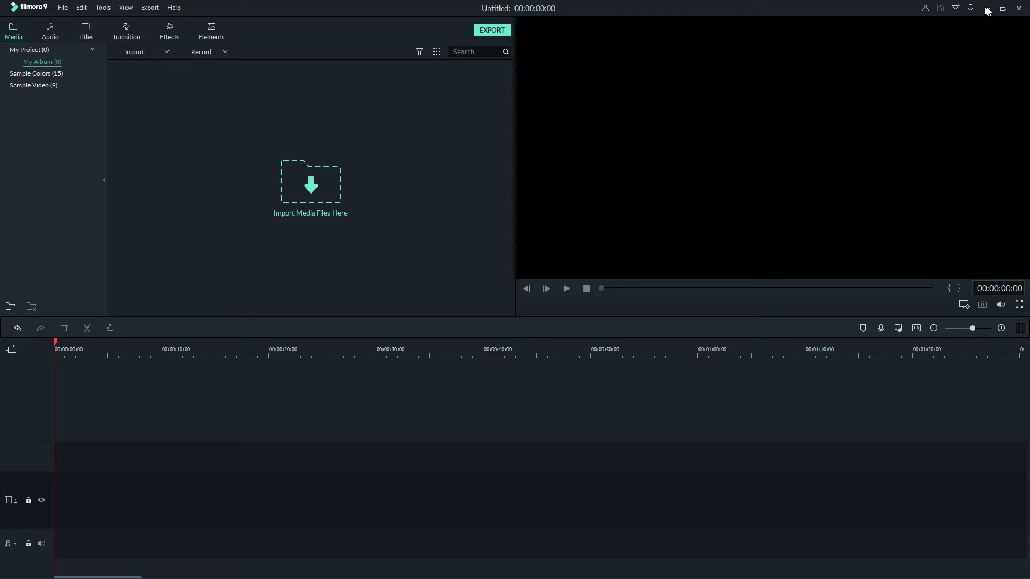
- Minimize the Filmora9 window and check the running screen recorder's control window before minimizing it
left_click(987, 8)
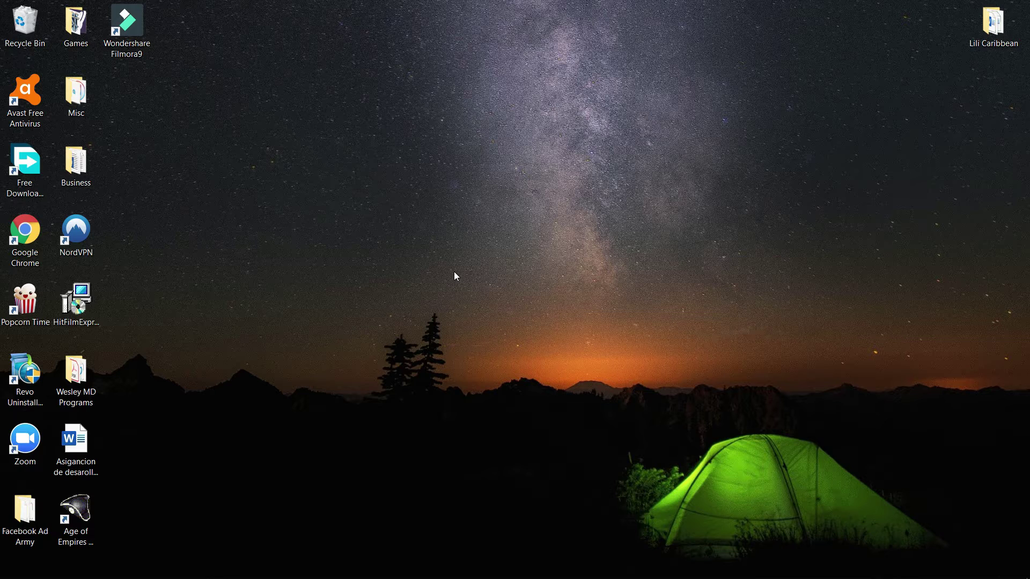
mouse_move(1008, 573)
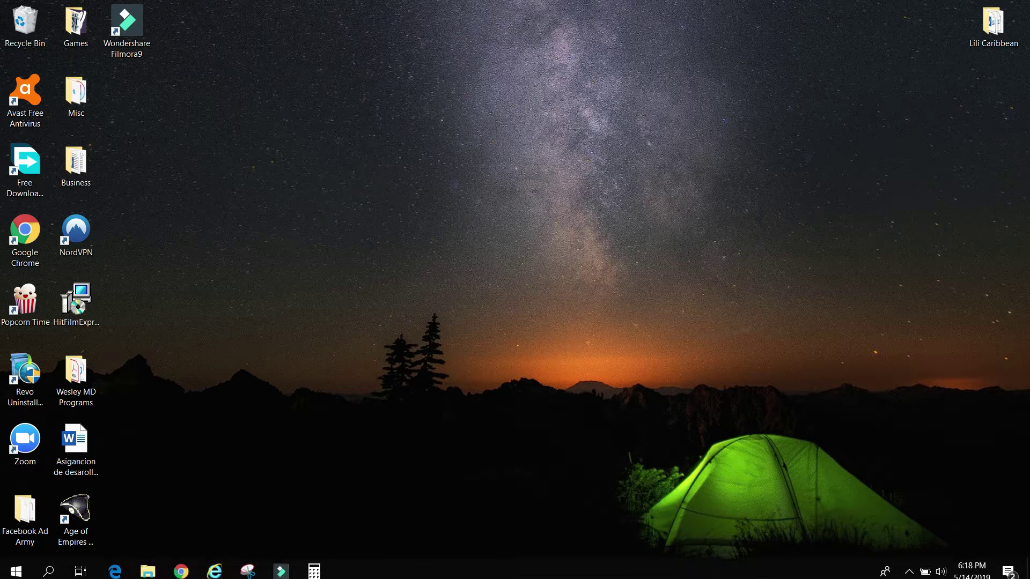
left_click(910, 572)
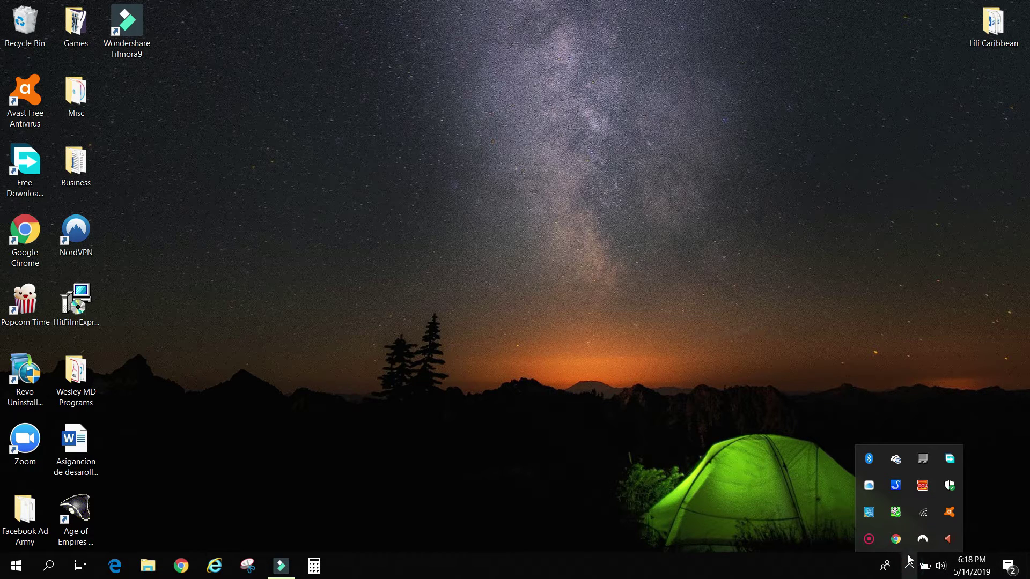
right_click(871, 540)
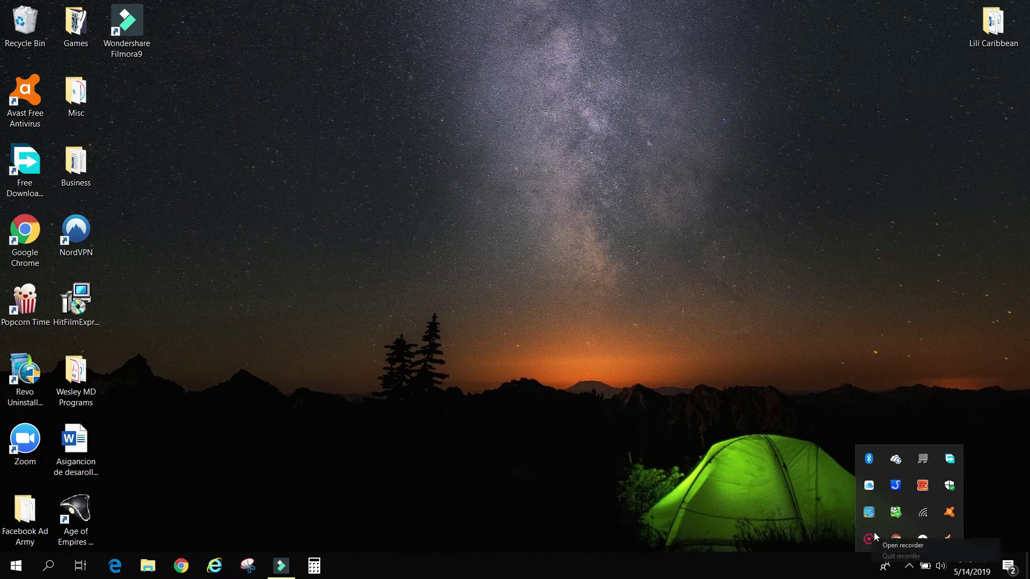
left_click(904, 545)
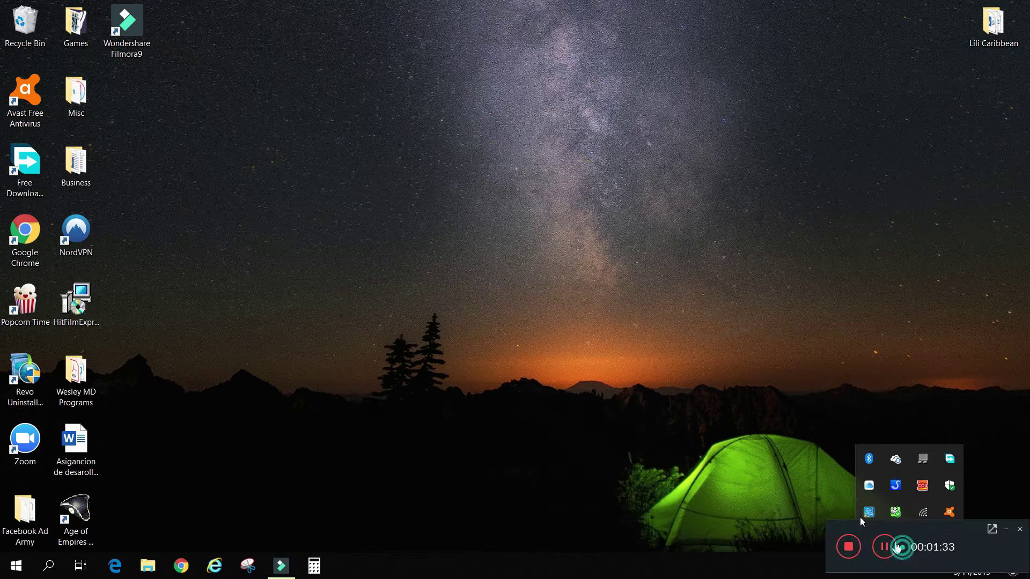
left_click(1006, 530)
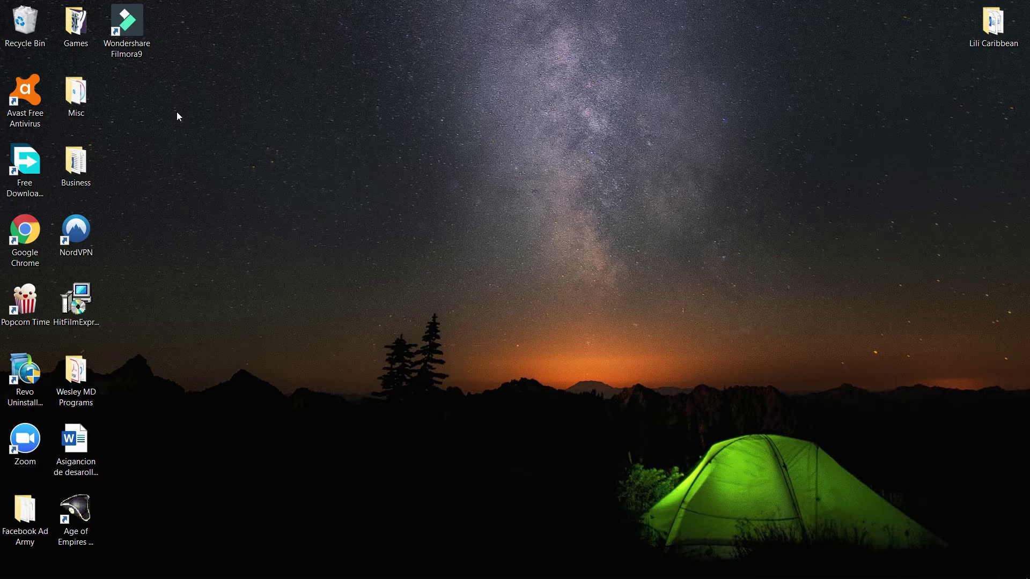
left_click(142, 39)
left_click(262, 98)
left_click(127, 44)
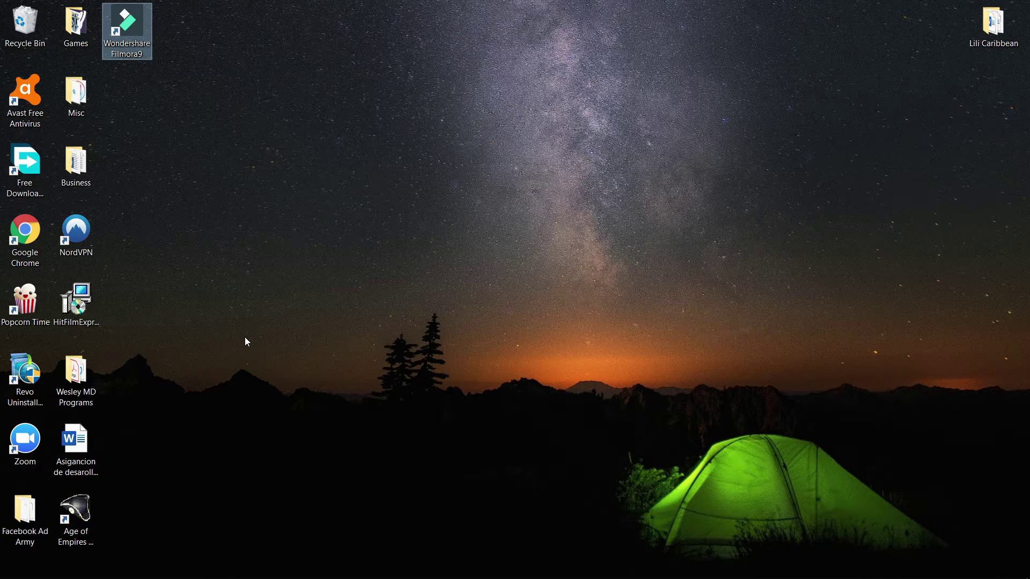
- Switch to Google Chrome and search the web for "filmora"
mouse_move(214, 574)
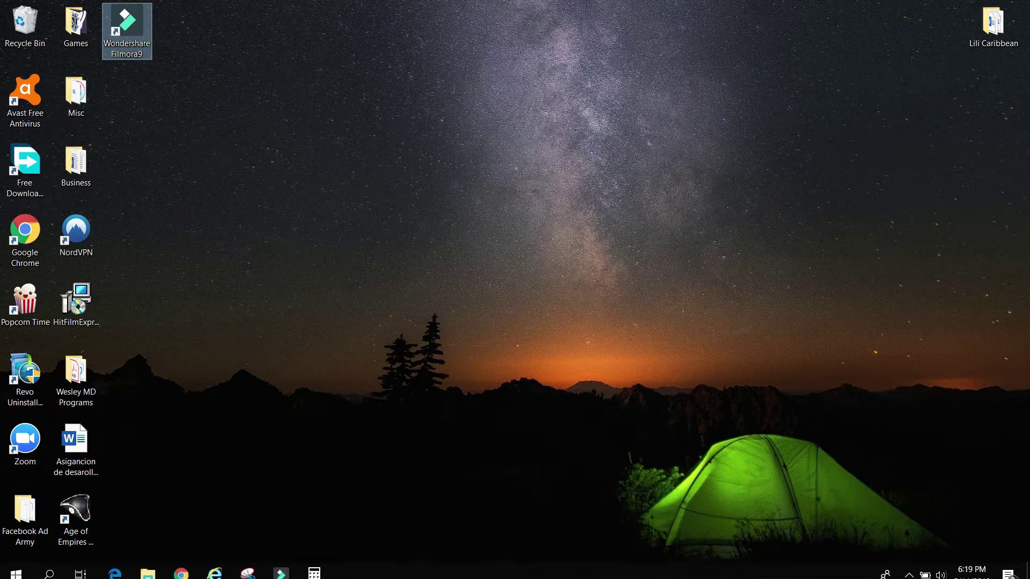
left_click(175, 566)
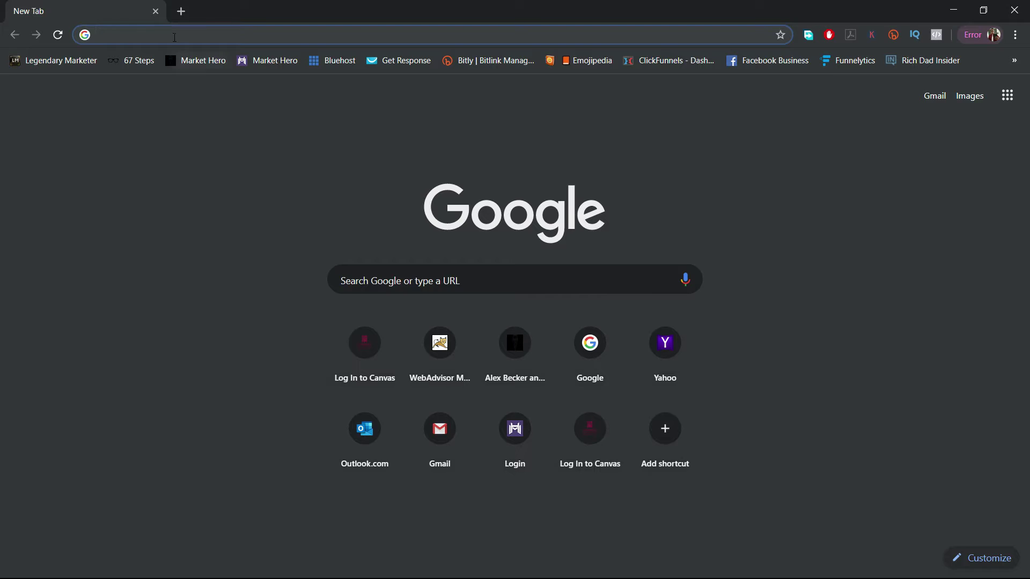
left_click(173, 36)
type("filmora")
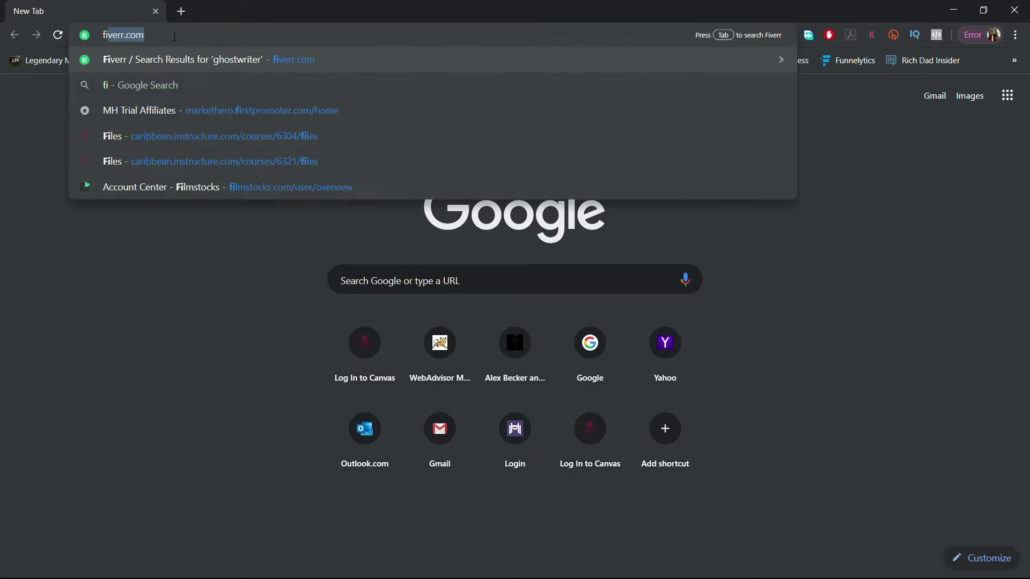
key("Return")
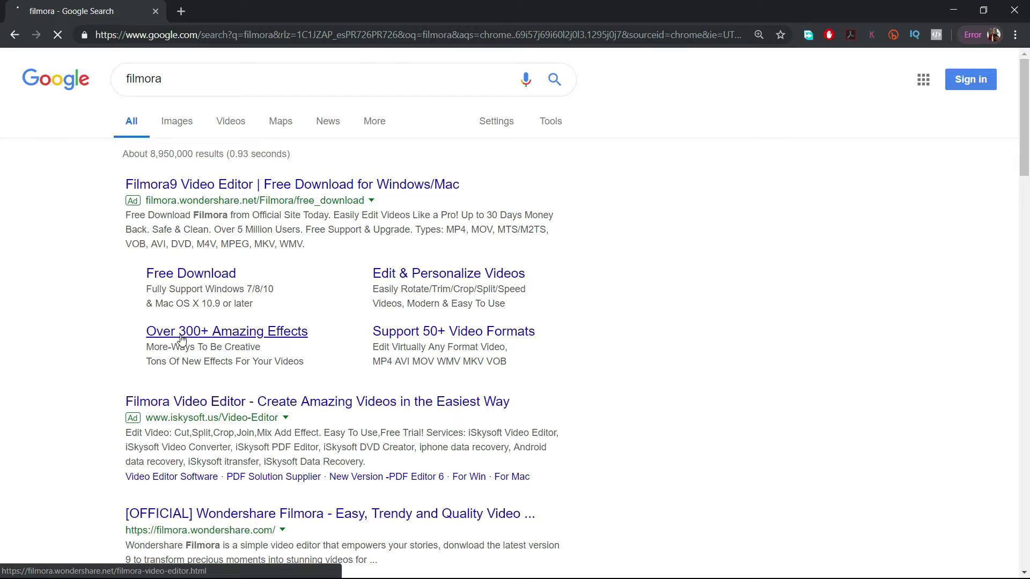
- Open the sponsored Filmora9 Video Editor result and go to the site's Filmora9 product page
left_click(205, 191)
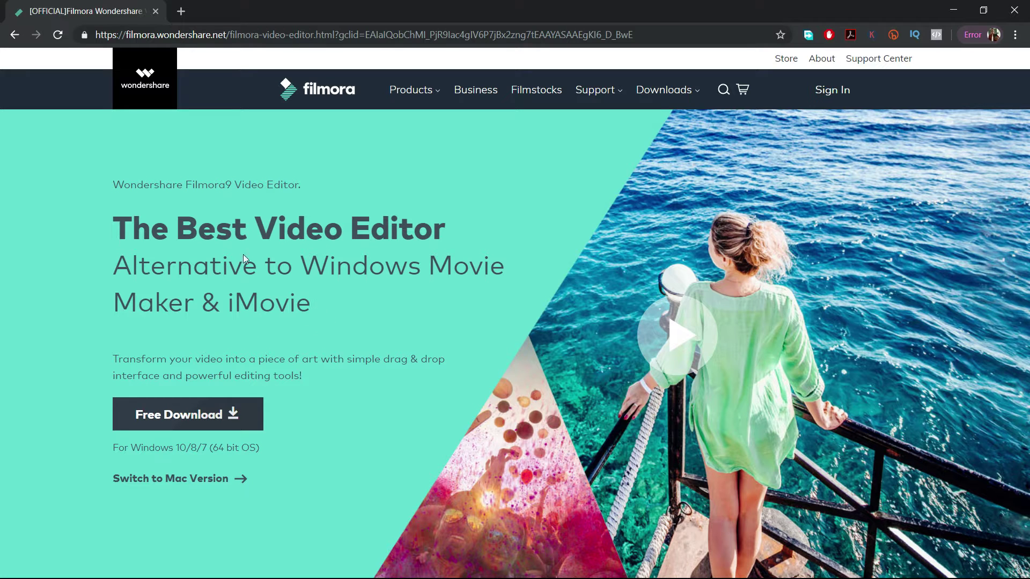
left_click(434, 93)
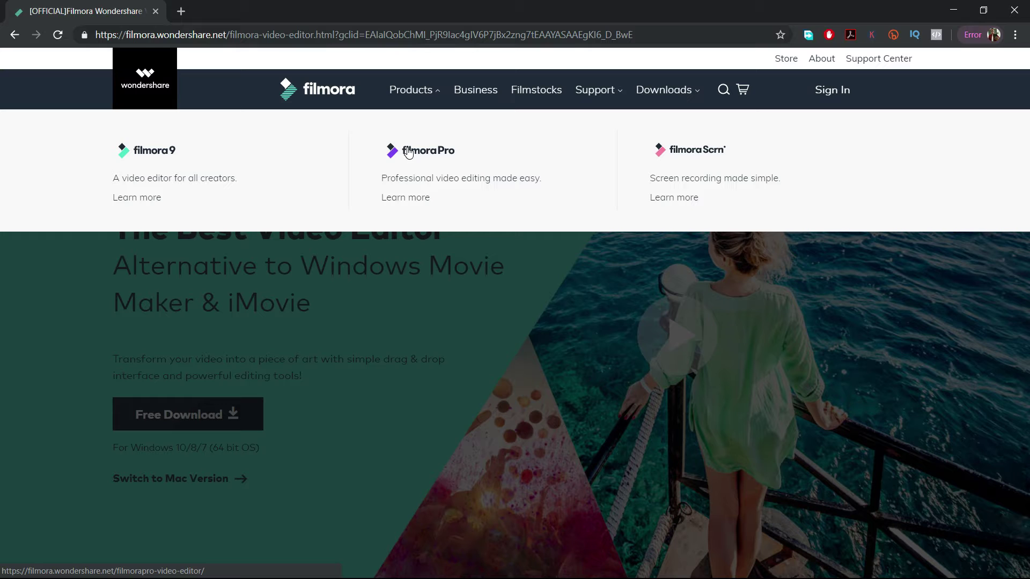
left_click(161, 157)
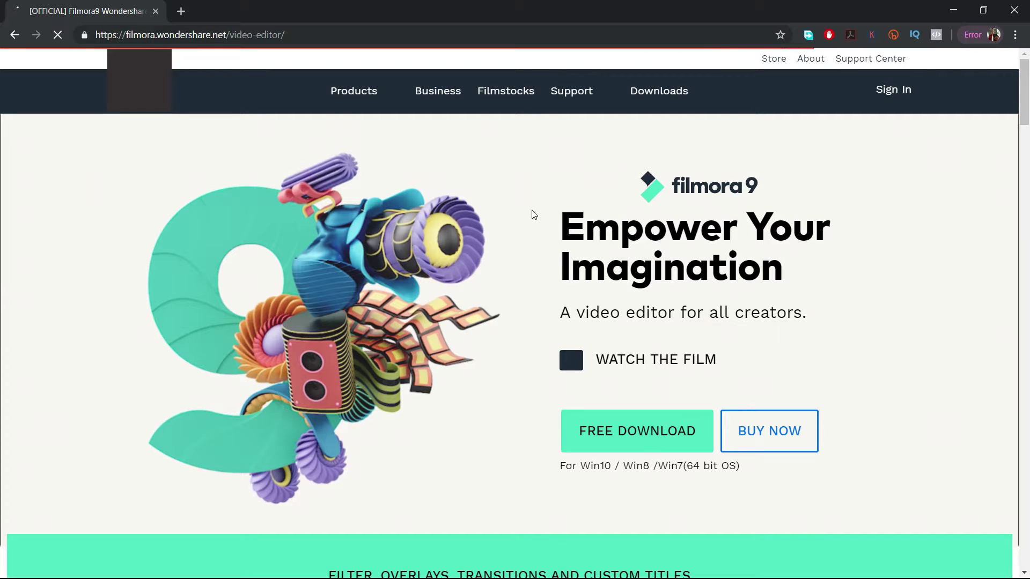
- Look through the feature sections of the Filmora9 product page and return to its purchase options
scroll(533, 214, "down", 6)
scroll(528, 192, "down", 20)
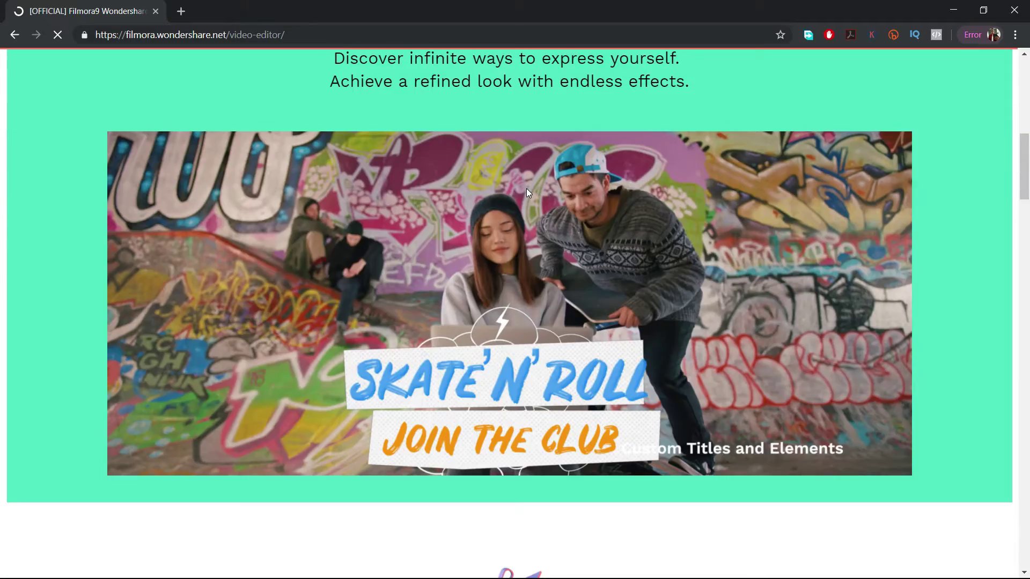
scroll(526, 192, "up", 20)
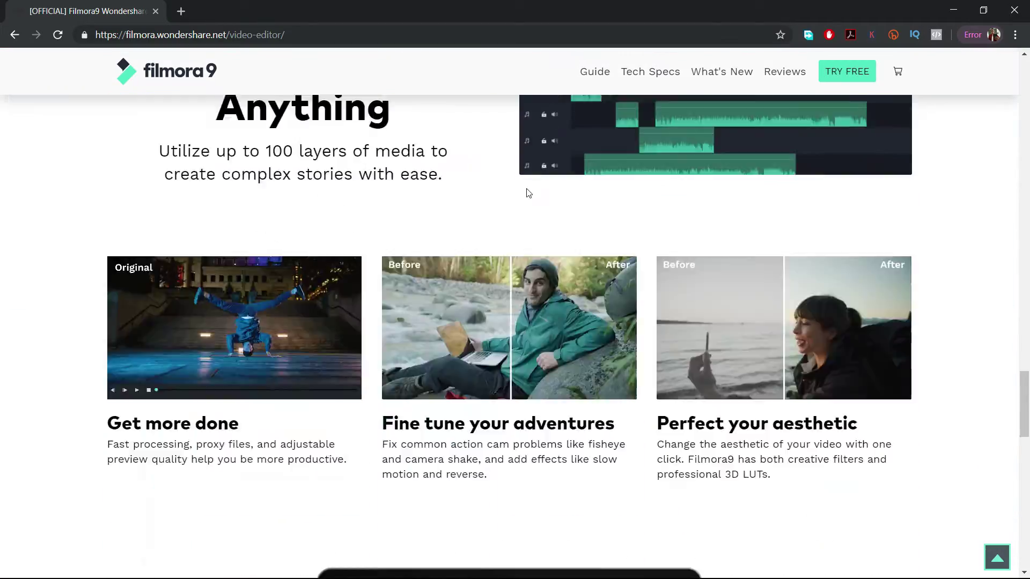
scroll(526, 192, "down", 20)
scroll(526, 192, "up", 10)
scroll(528, 193, "up", 15)
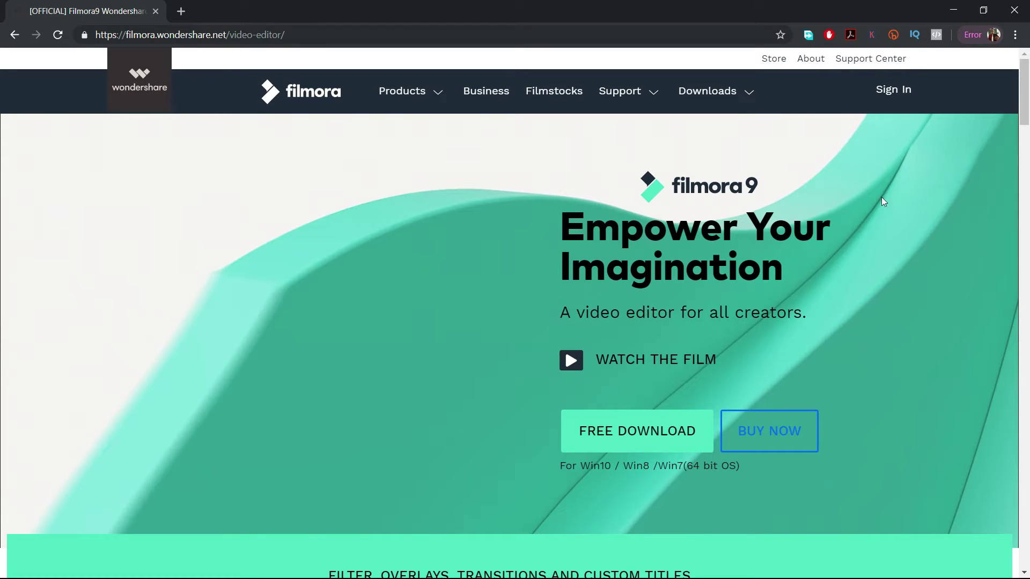
- Open the Filmora9 purchase page and bring the individual pricing plans into view
left_click(769, 430)
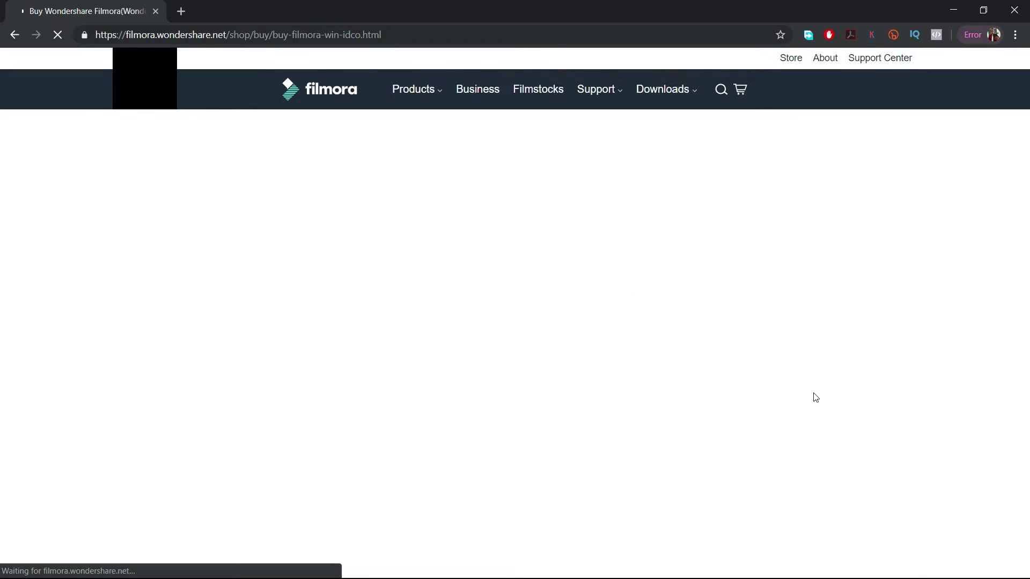
scroll(858, 362, "down", 3)
scroll(858, 362, "down", 2)
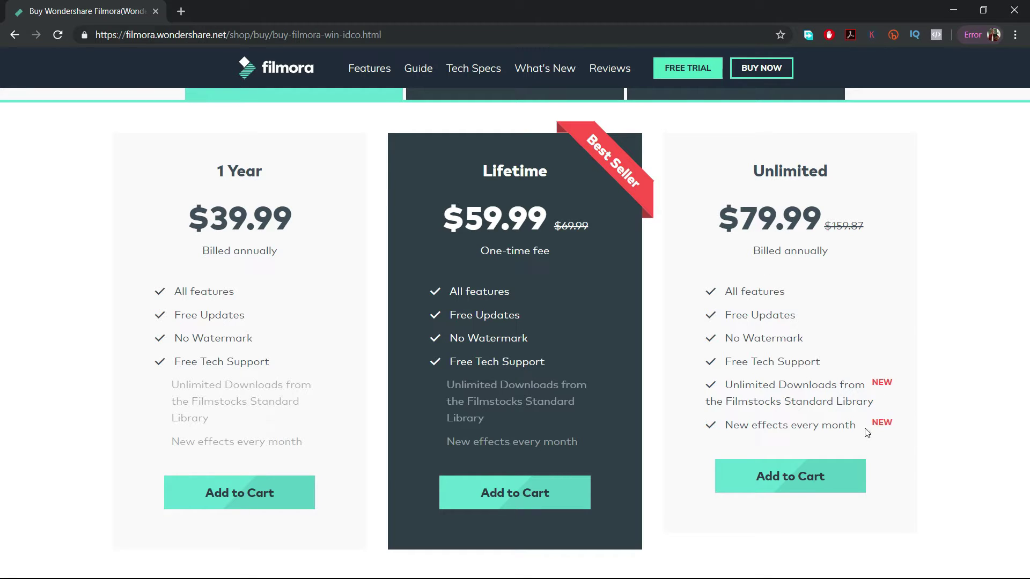
- Examine the Unlimited plan's Filmstocks downloads and monthly effects, and highlight the 1 Year plan's price
left_click_drag(858, 425, 719, 437)
left_click_drag(878, 401, 723, 380)
left_click(724, 383)
left_click(92, 346)
left_click_drag(298, 217, 205, 222)
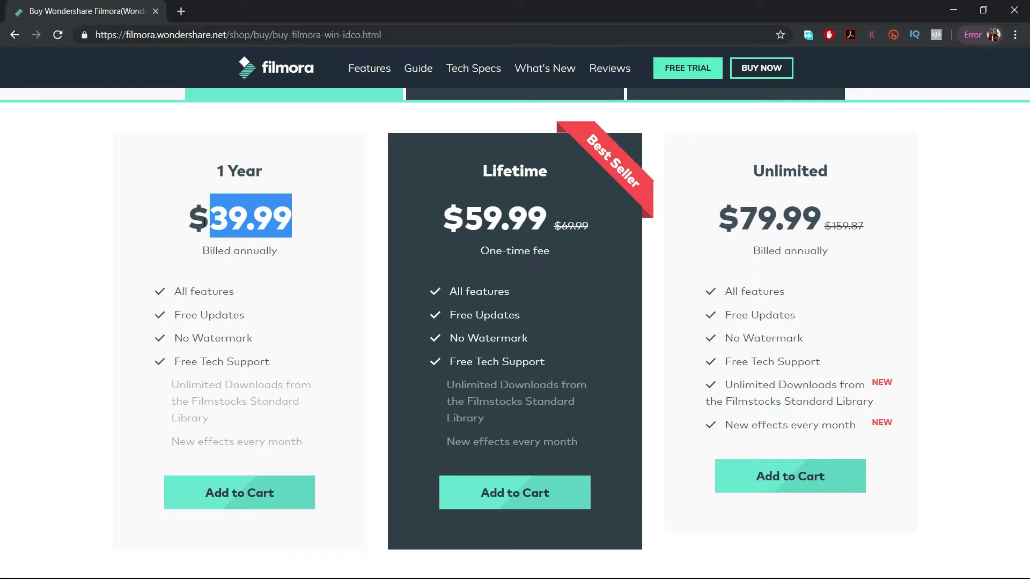
left_click(108, 236)
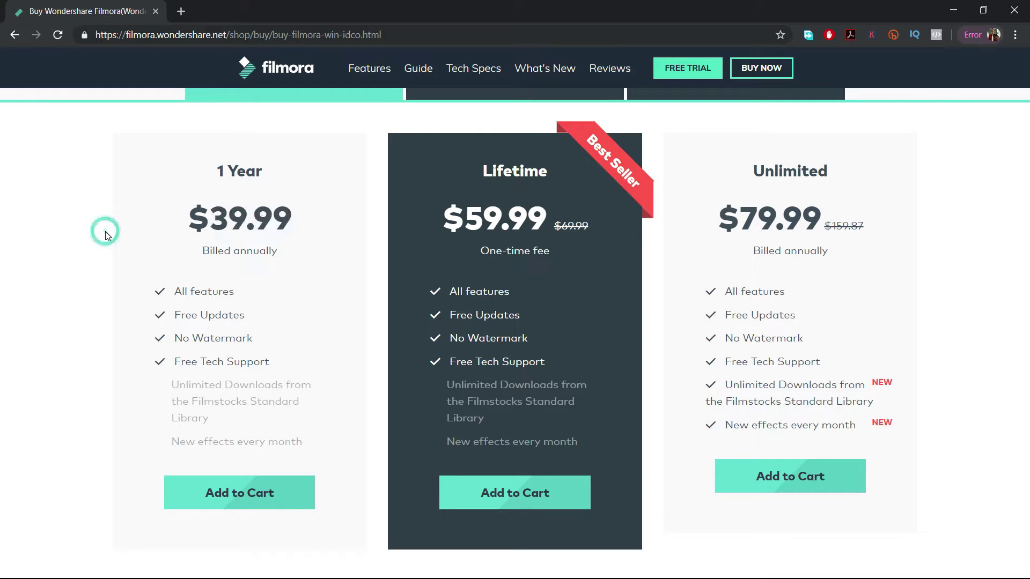
- Examine the payment methods, money-back guarantee and bundle offer on the purchase page
scroll(107, 236, "down", 7)
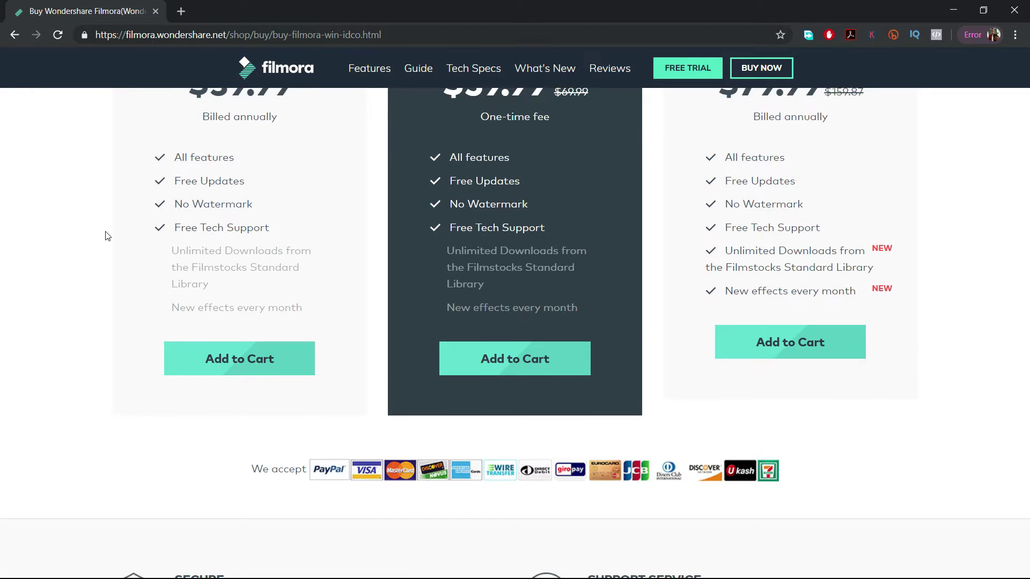
scroll(108, 236, "down", 10)
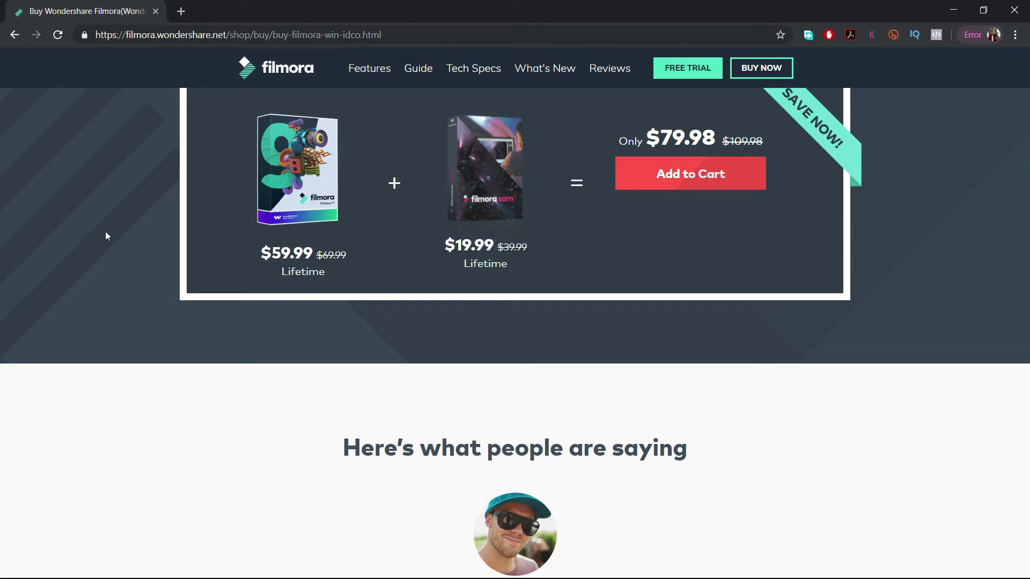
scroll(107, 236, "up", 6)
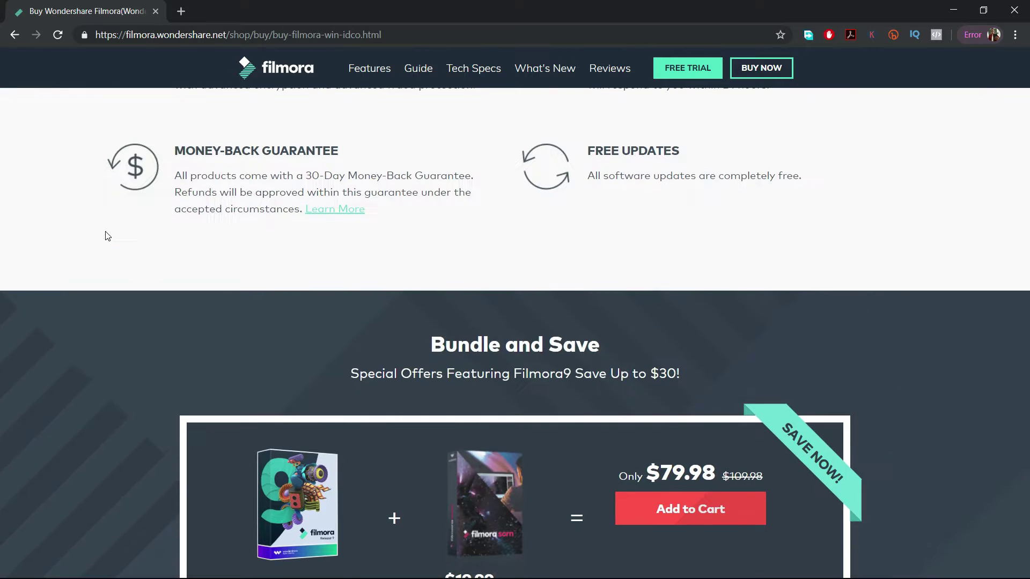
scroll(107, 236, "up", 11)
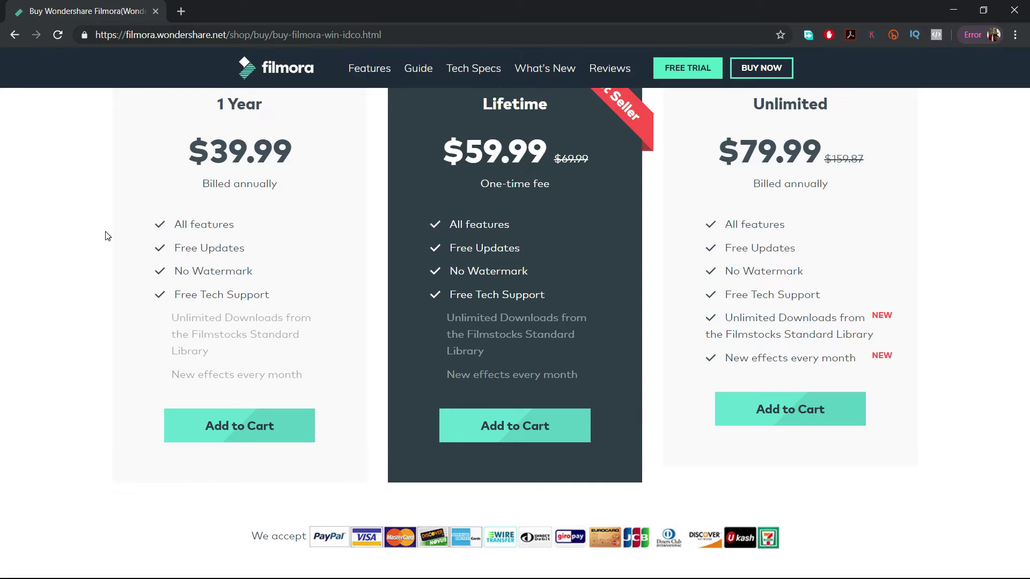
scroll(107, 236, "up", 5)
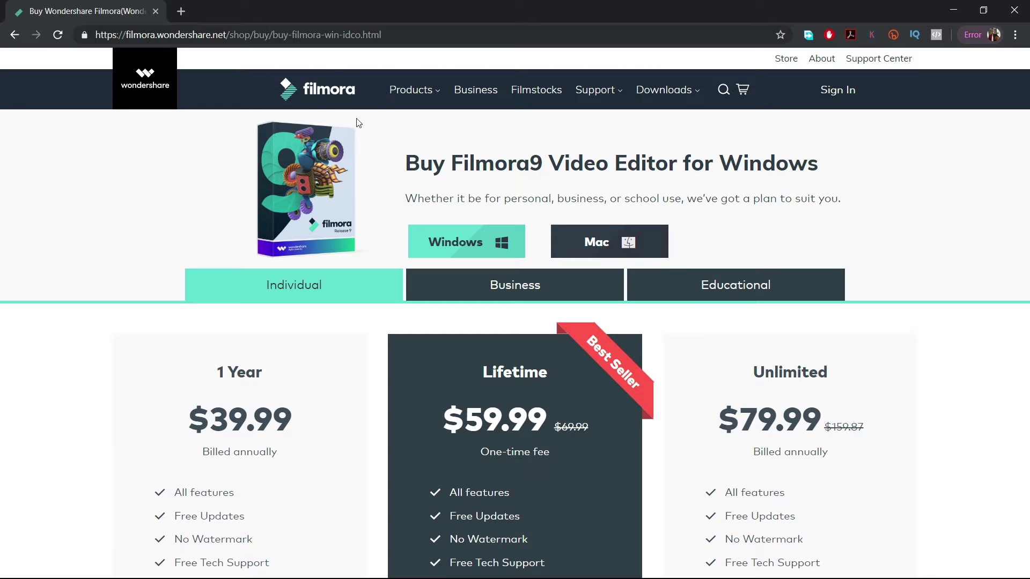
- Compare the 1 Year, Lifetime and Unlimited individual plans for Windows
scroll(55, 253, "down", 4)
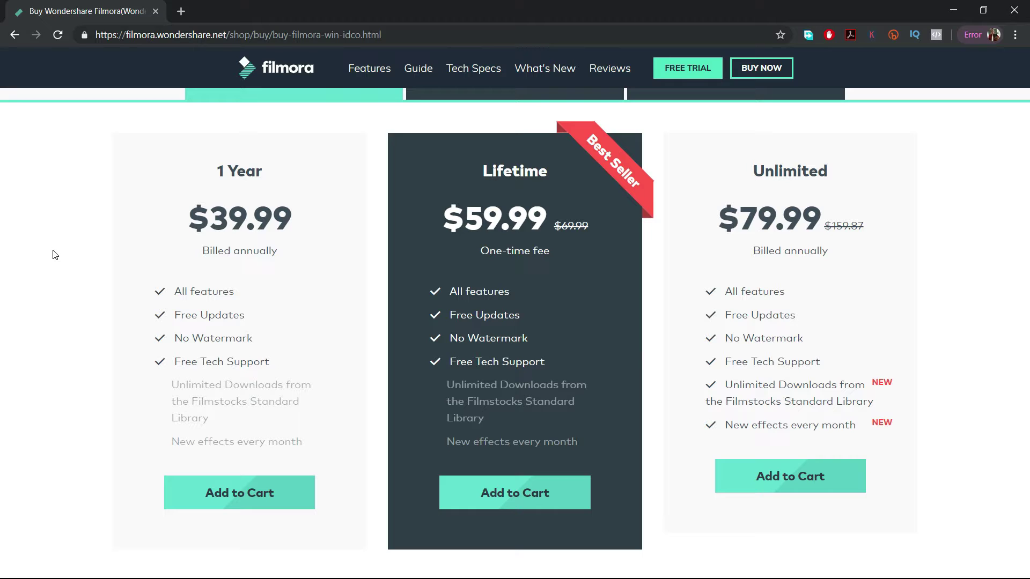
scroll(55, 255, "up", 4)
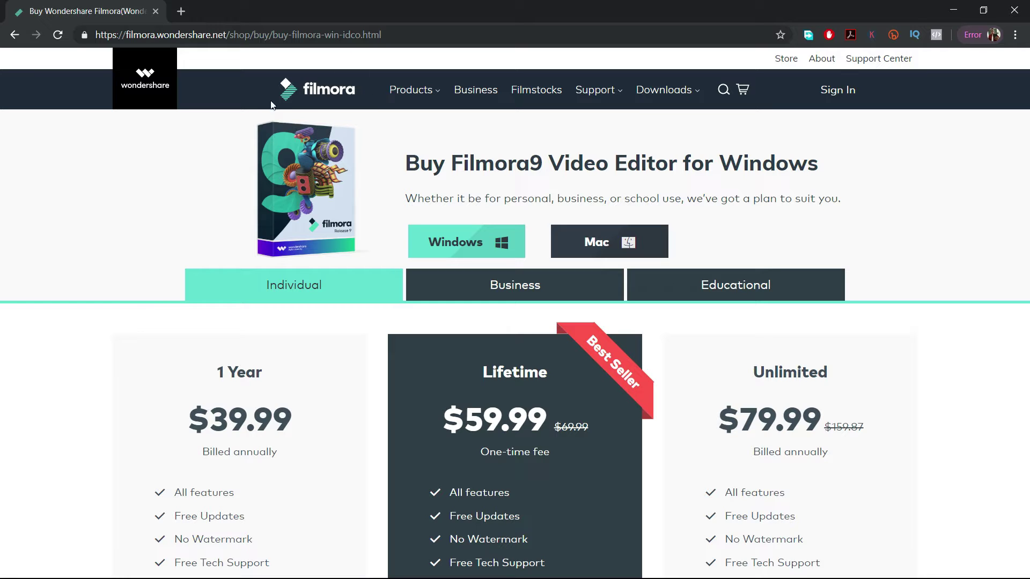
scroll(164, 214, "down", 1)
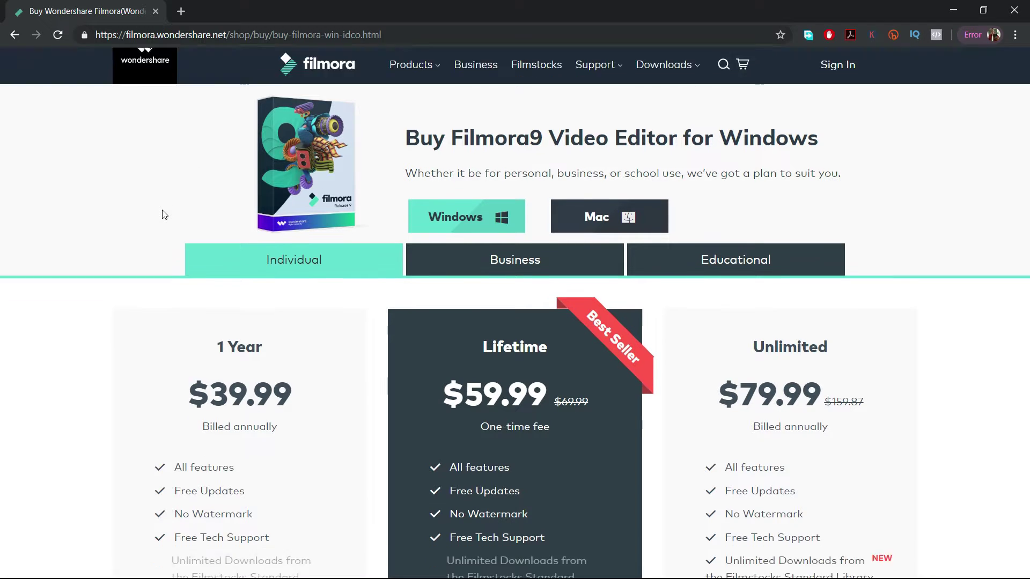
scroll(164, 214, "down", 2)
scroll(161, 213, "up", 2)
scroll(161, 214, "down", 3)
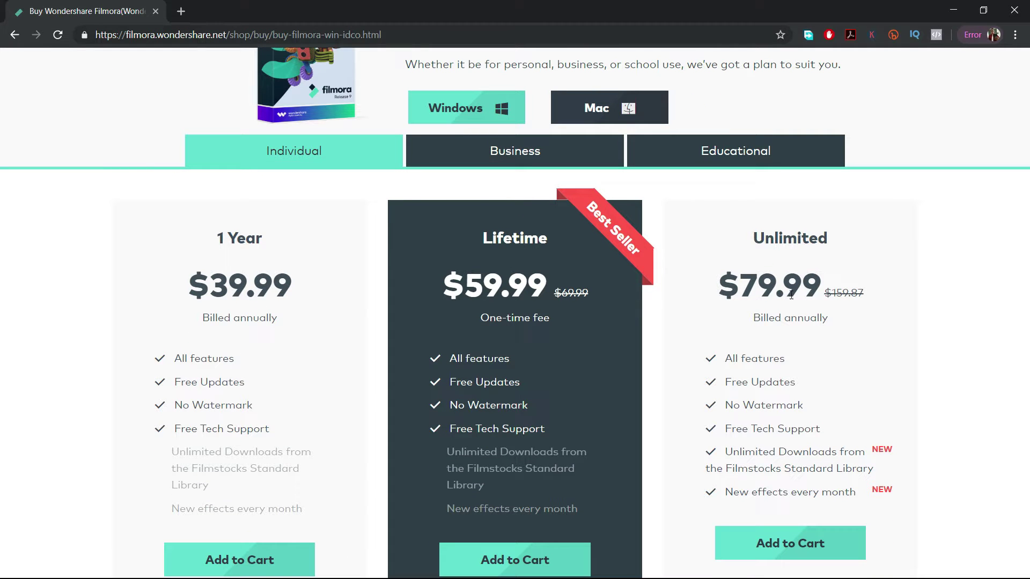
- Highlight "No Watermark" in the Unlimited plan and look through the bundle offer, customer reviews and page footer
left_click_drag(808, 406, 725, 403)
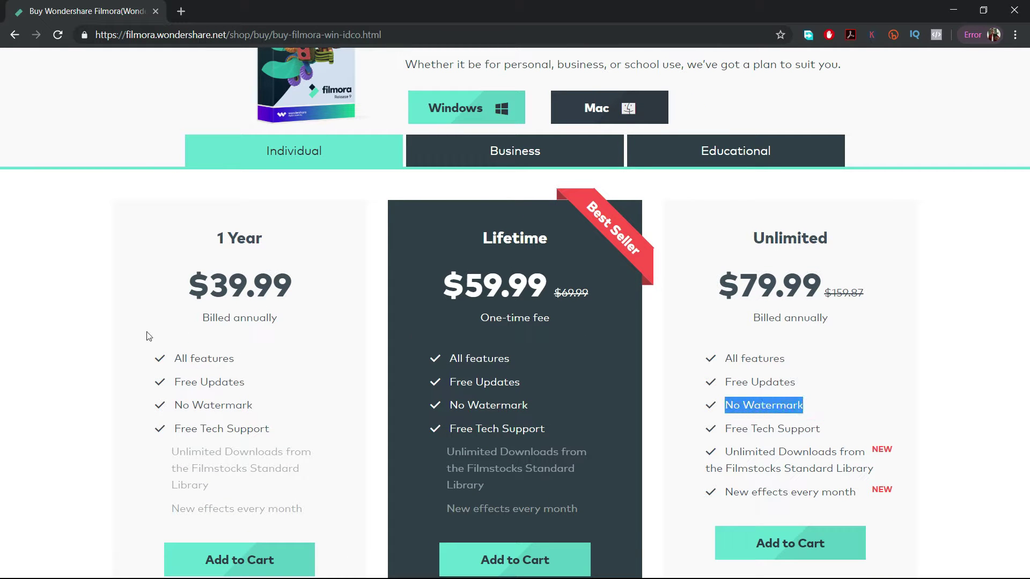
scroll(72, 329, "down", 15)
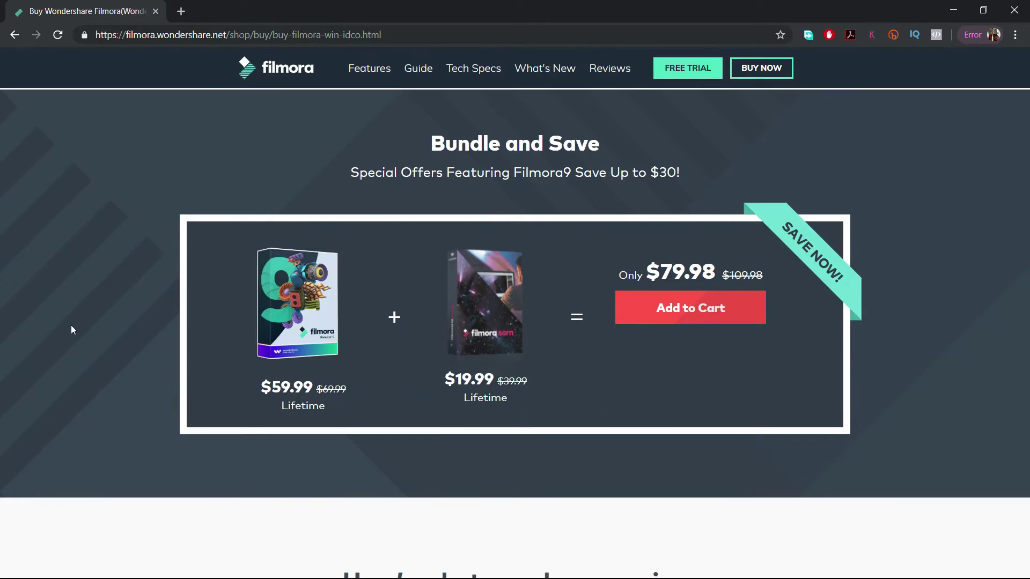
scroll(72, 329, "down", 10)
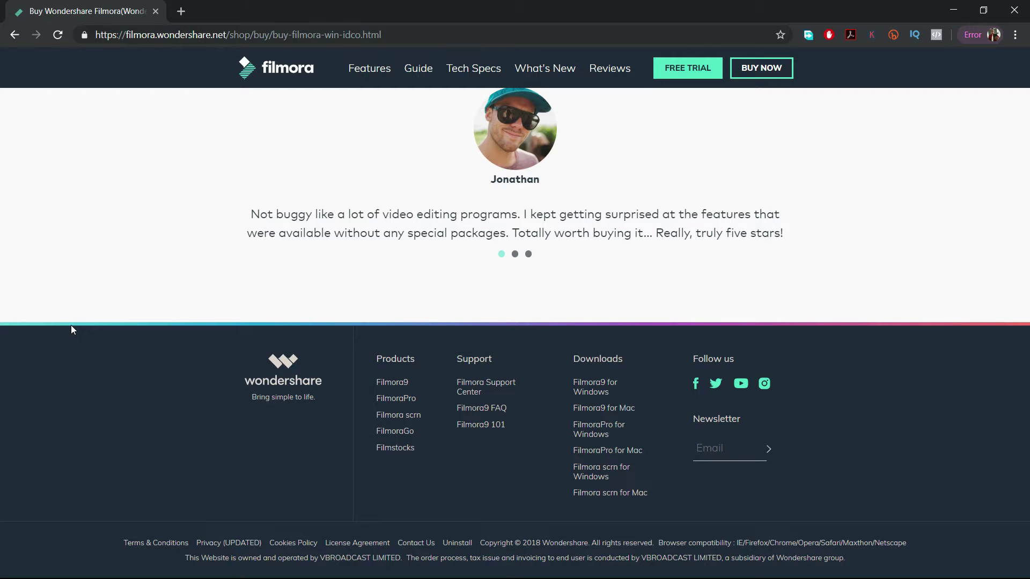
scroll(71, 325, "up", 5)
scroll(71, 325, "down", 5)
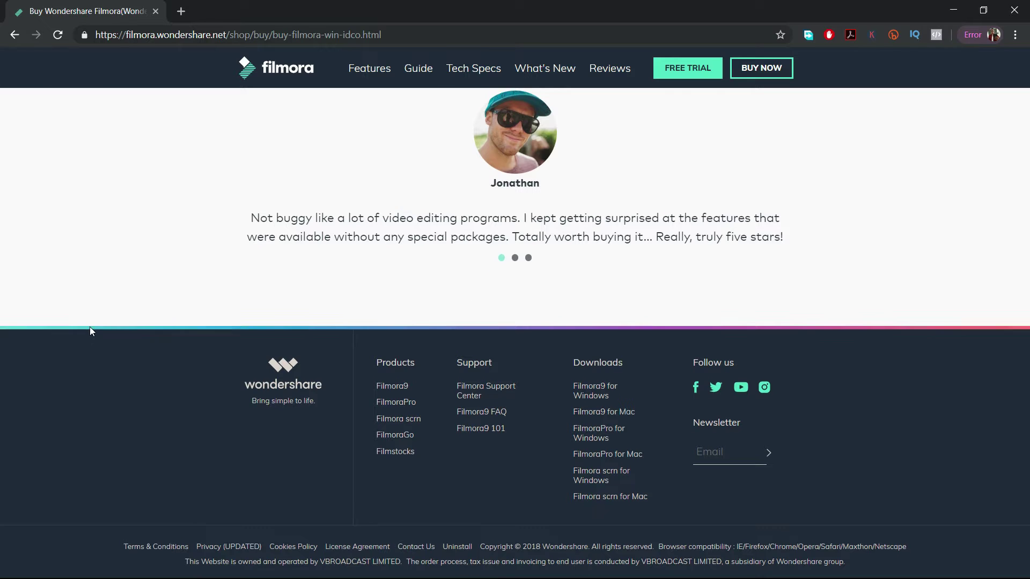
scroll(90, 328, "up", 15)
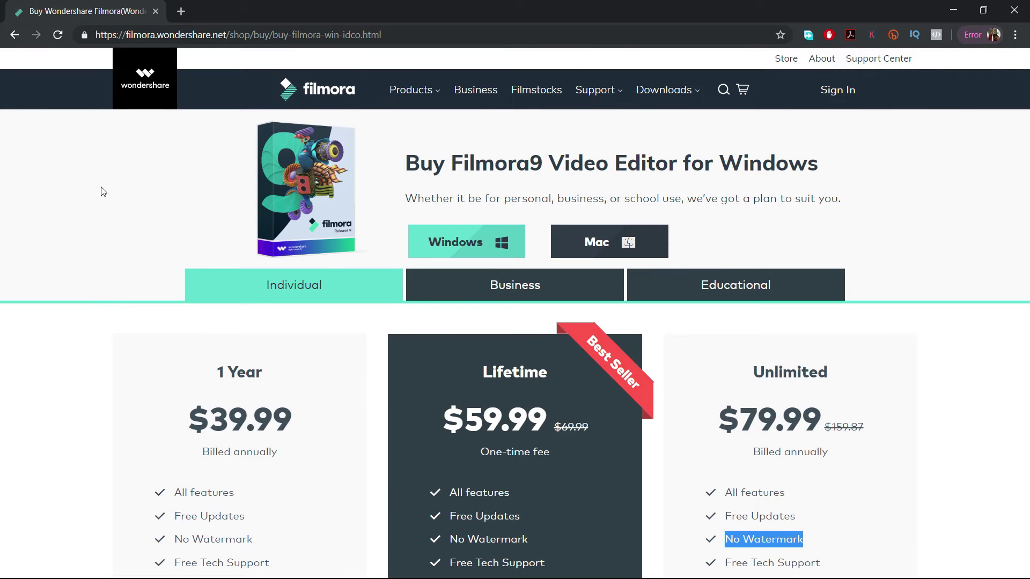
- Leave the purchase page and bring up the Wondershare Filmora9 editor from the desktop
left_click(1009, 11)
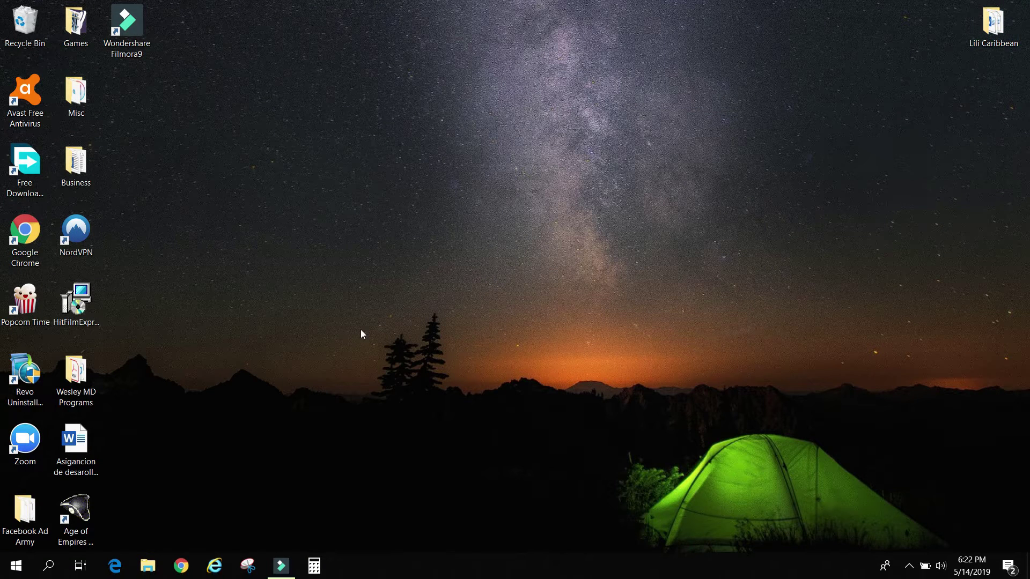
double_click(126, 46)
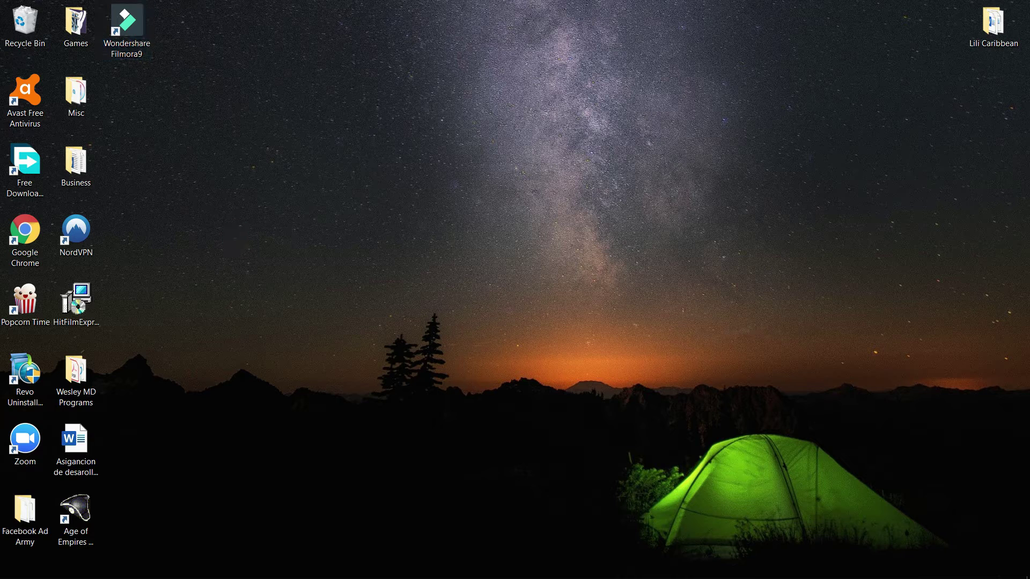
mouse_move(289, 570)
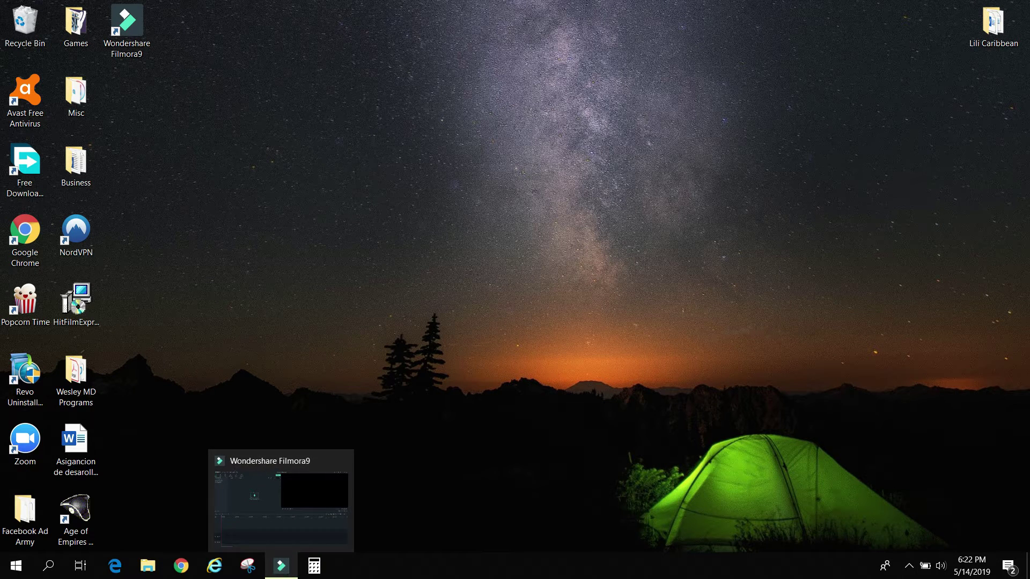
left_click(275, 530)
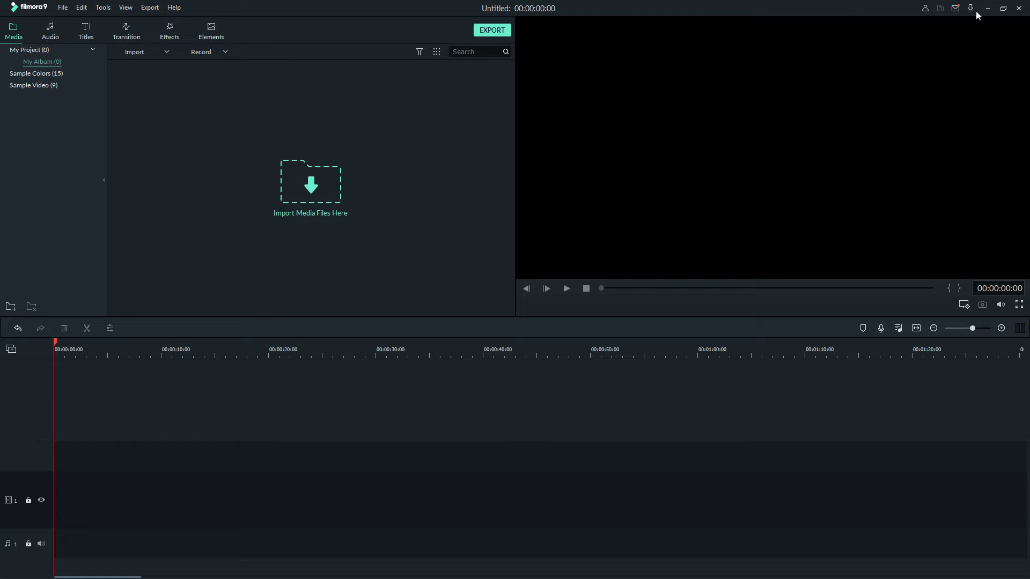
left_click(989, 13)
double_click(123, 29)
left_click(987, 8)
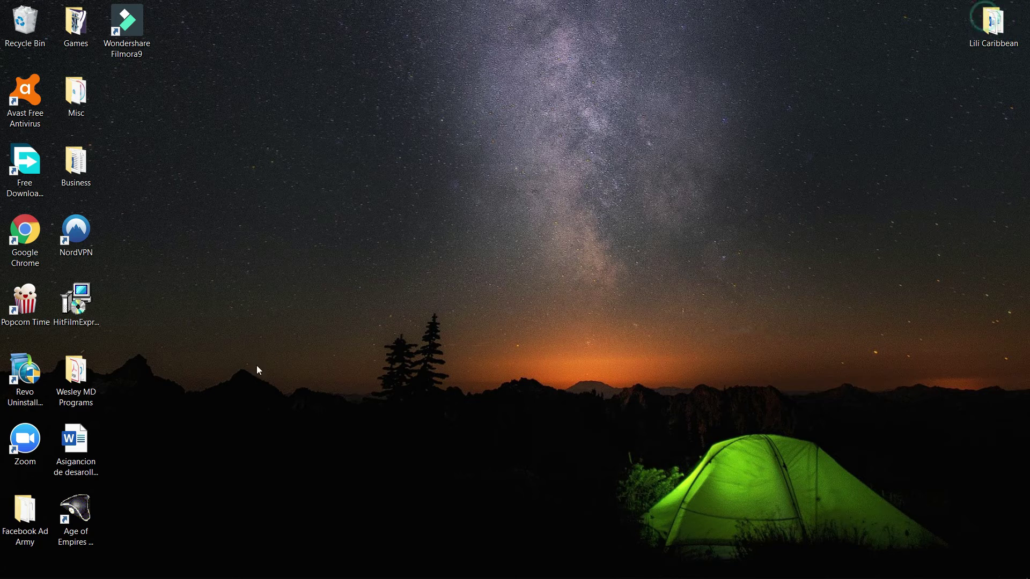
left_click(193, 258)
mouse_move(93, 169)
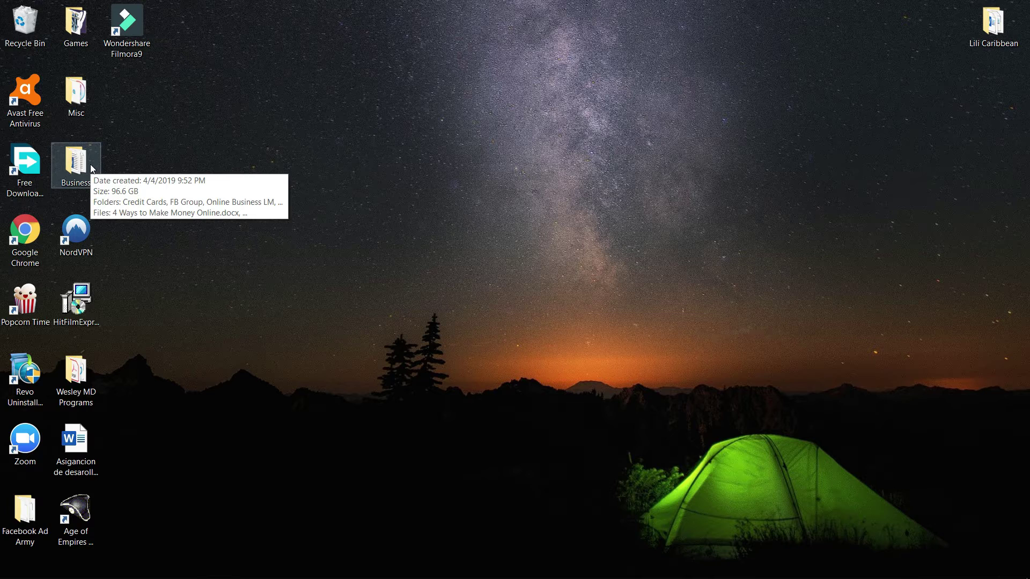
left_click(180, 197)
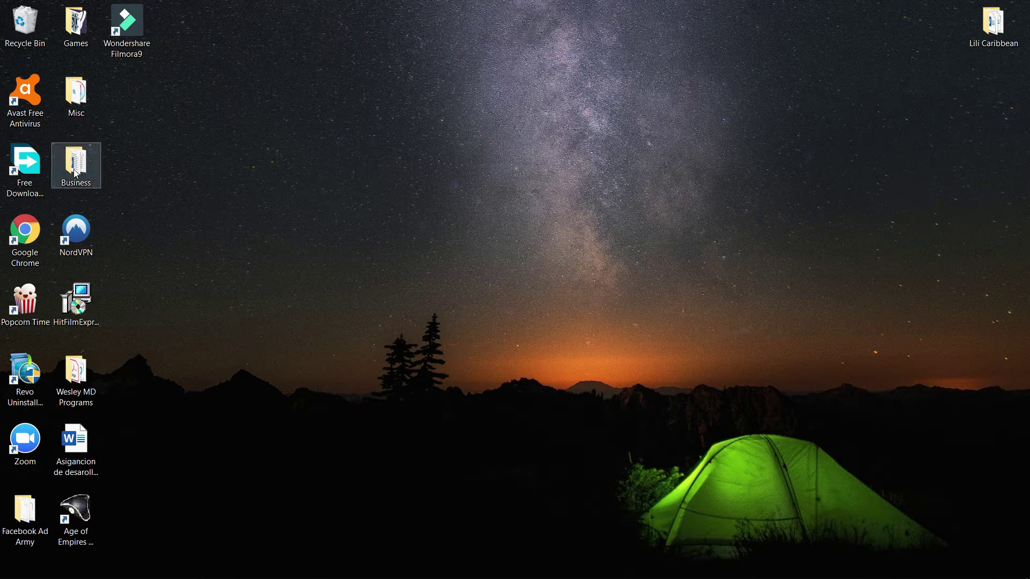
left_click(158, 224)
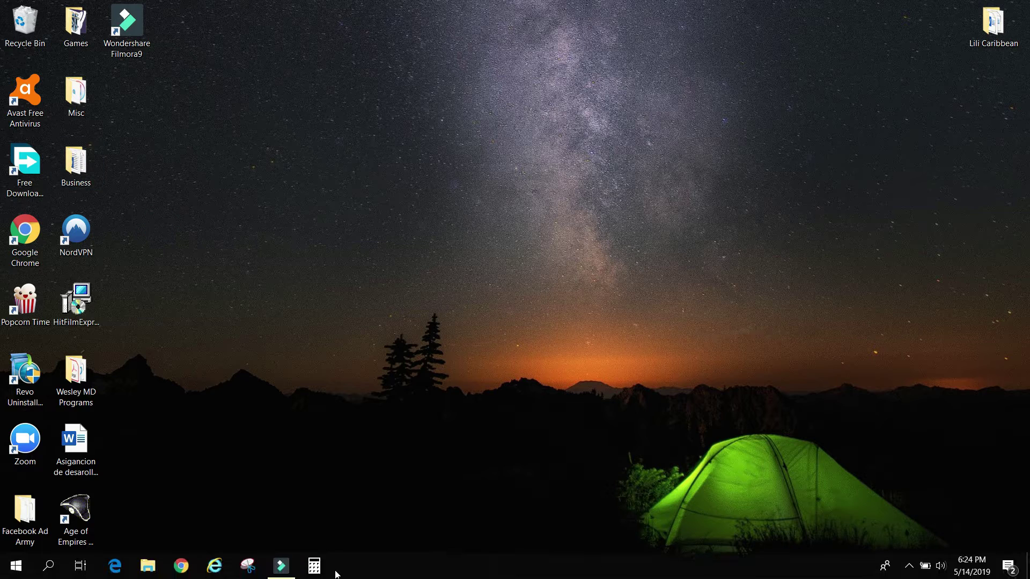
- Return to Filmora9 and browse the audio library's Young & Bright, Tender & Sentimental, Rock, Folk, Electronic and Sound Effect categories
left_click(284, 566)
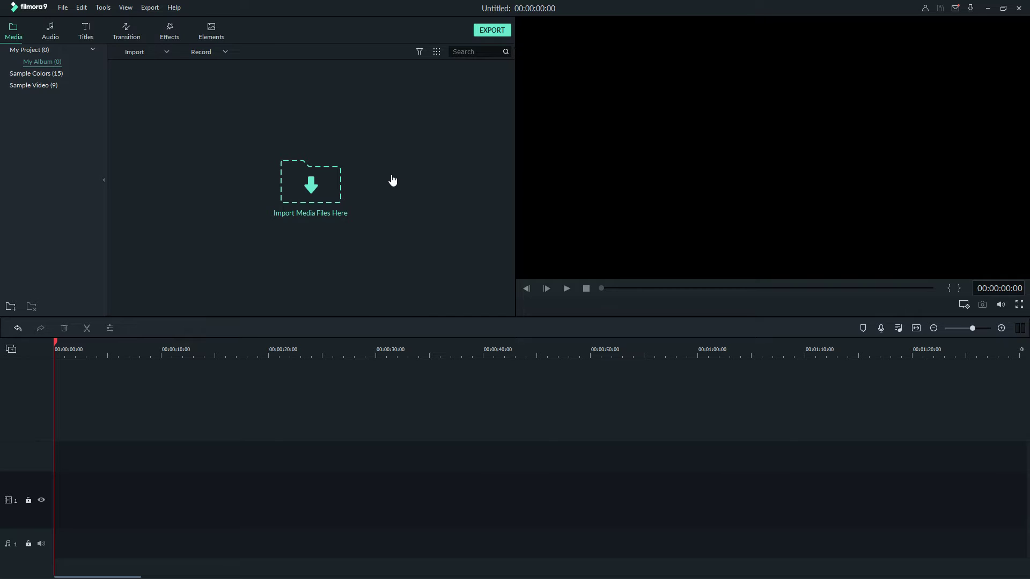
left_click(58, 33)
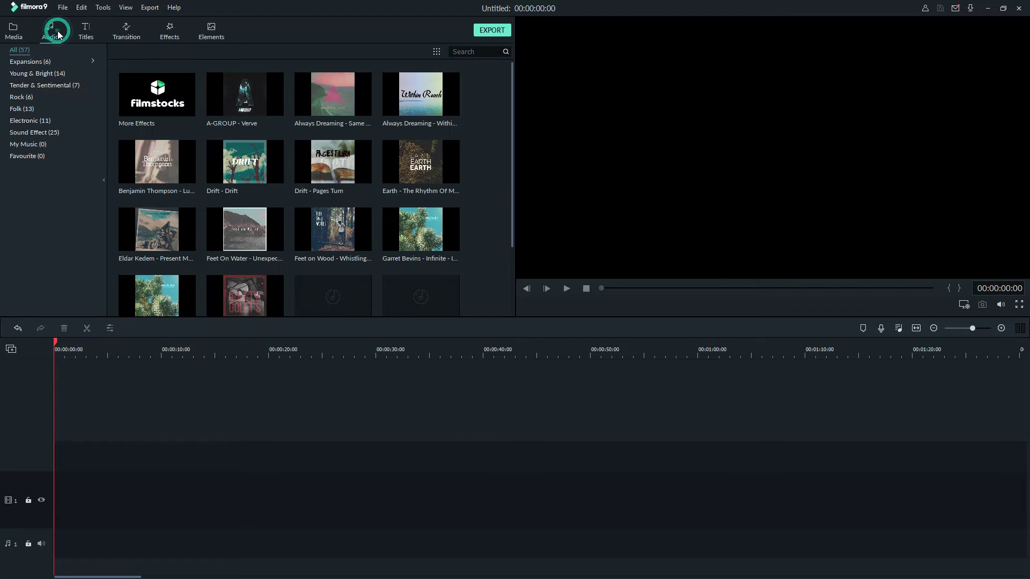
left_click(42, 76)
left_click(41, 84)
left_click(32, 97)
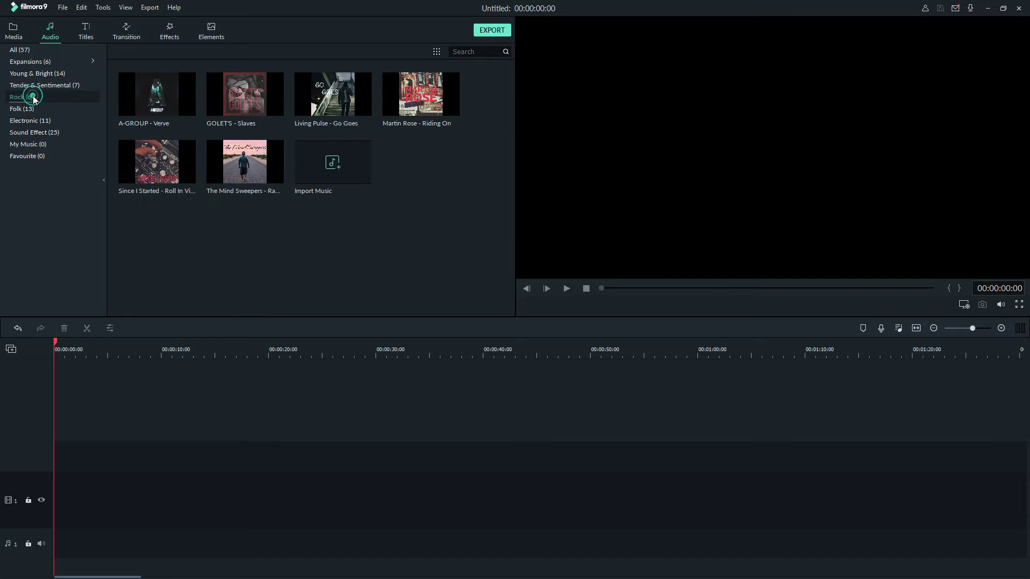
left_click(31, 108)
left_click(30, 119)
left_click(31, 131)
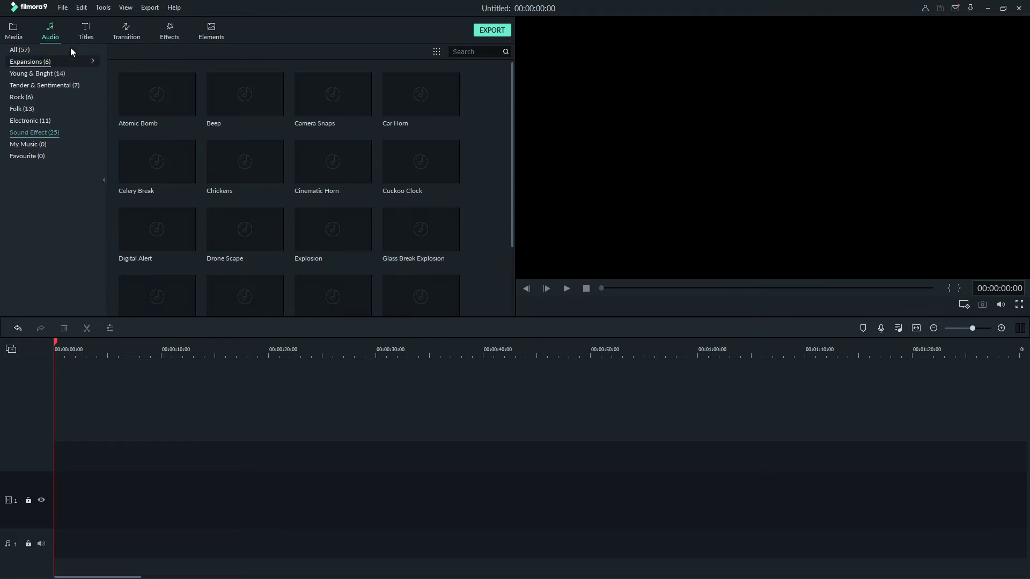
- Browse the Lower 3rds titles and play previews of Lower Third 1 and Lower Third 5
left_click(86, 31)
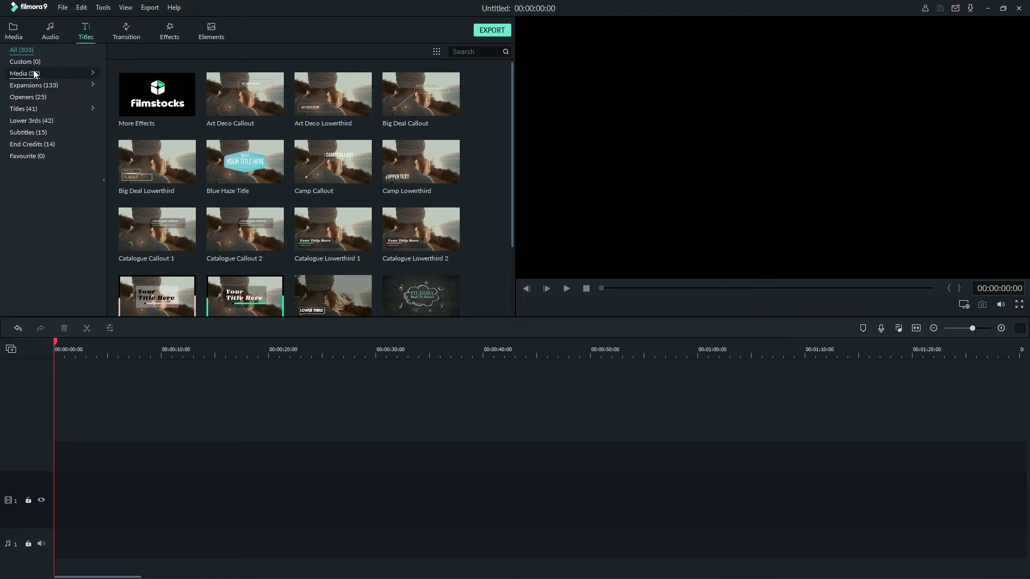
left_click(31, 118)
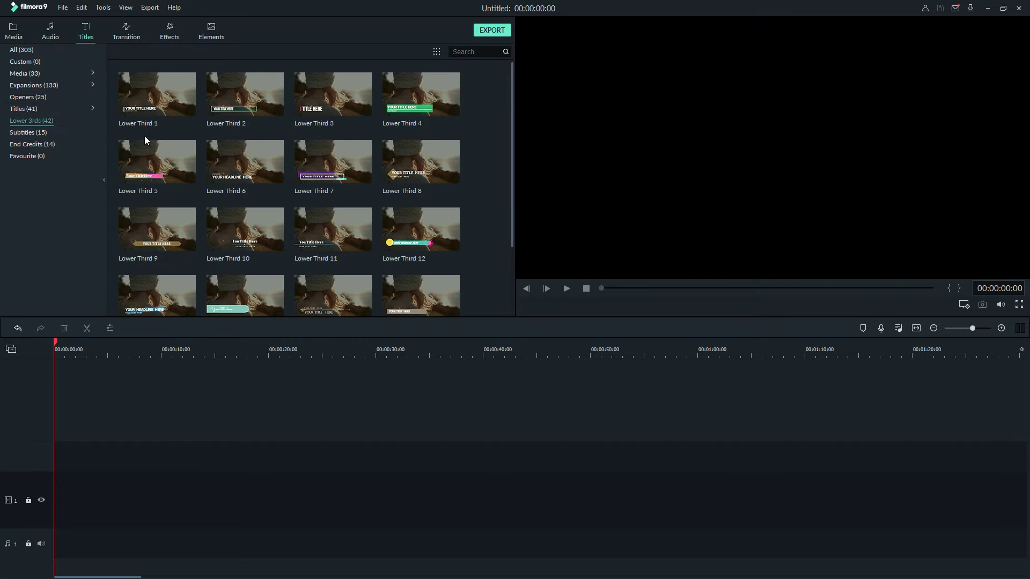
left_click(164, 113)
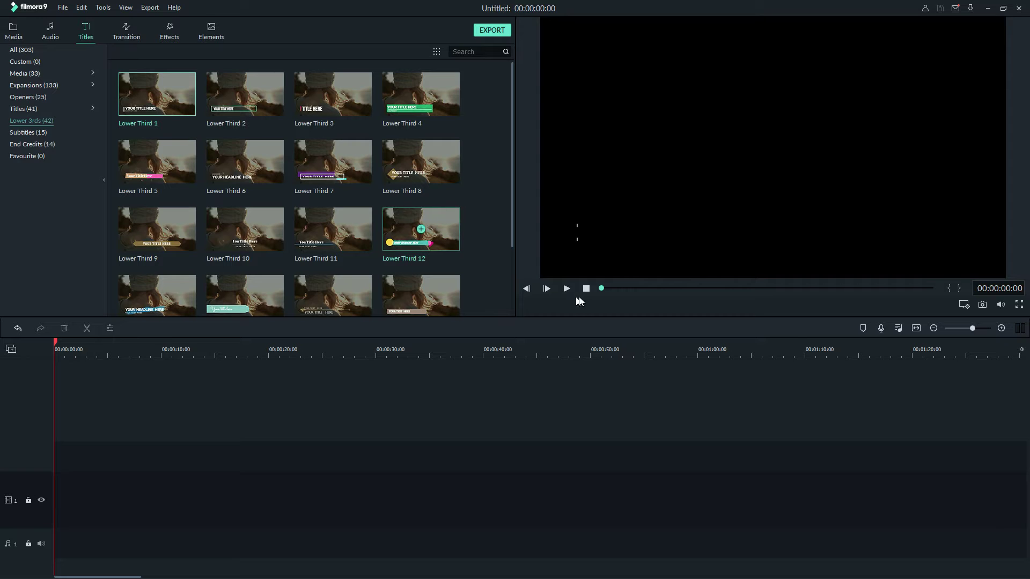
left_click(566, 288)
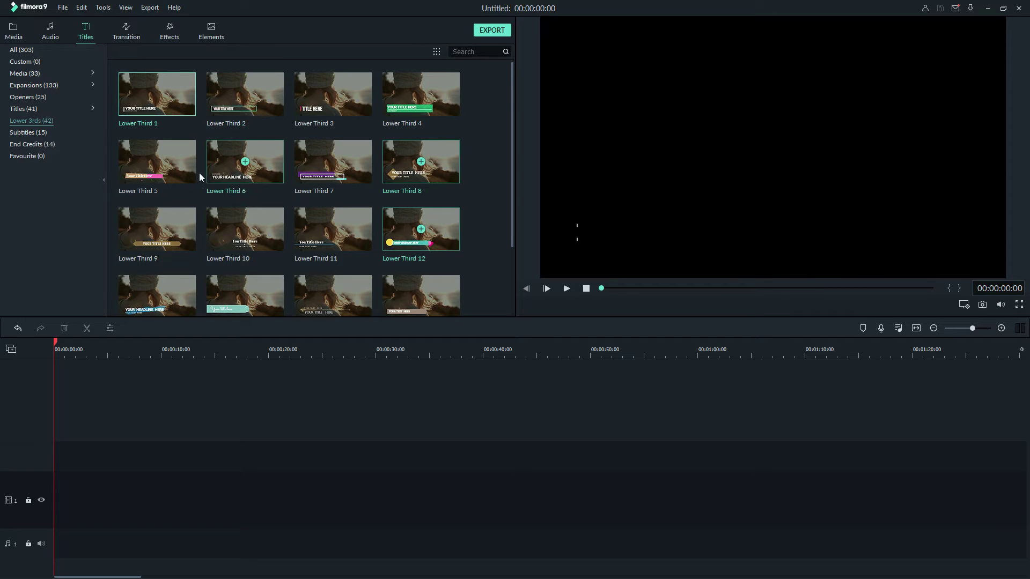
left_click(156, 162)
left_click(564, 289)
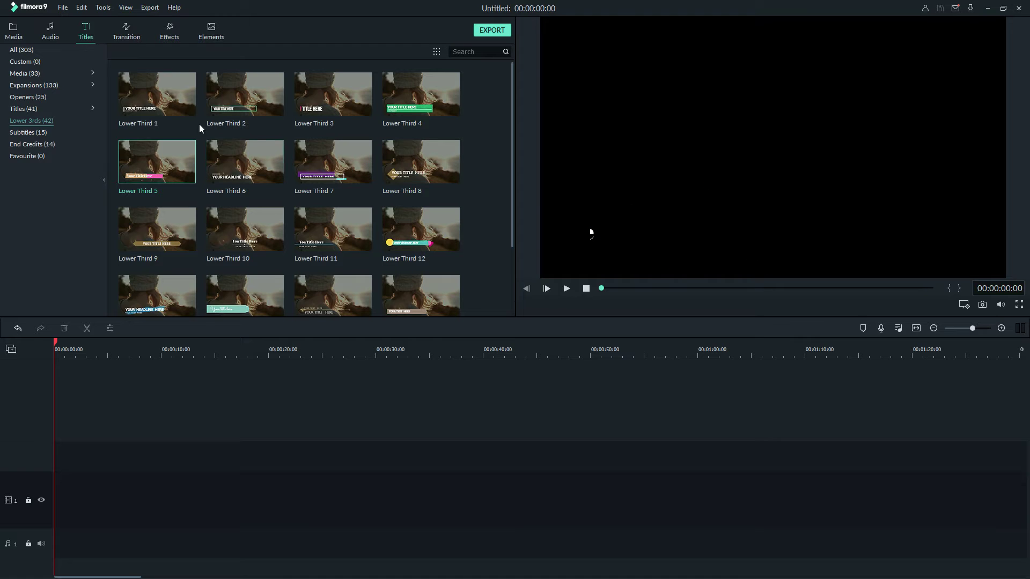
- Play a preview of the Bar transition and view the 1977 effect on the sample image
left_click(20, 36)
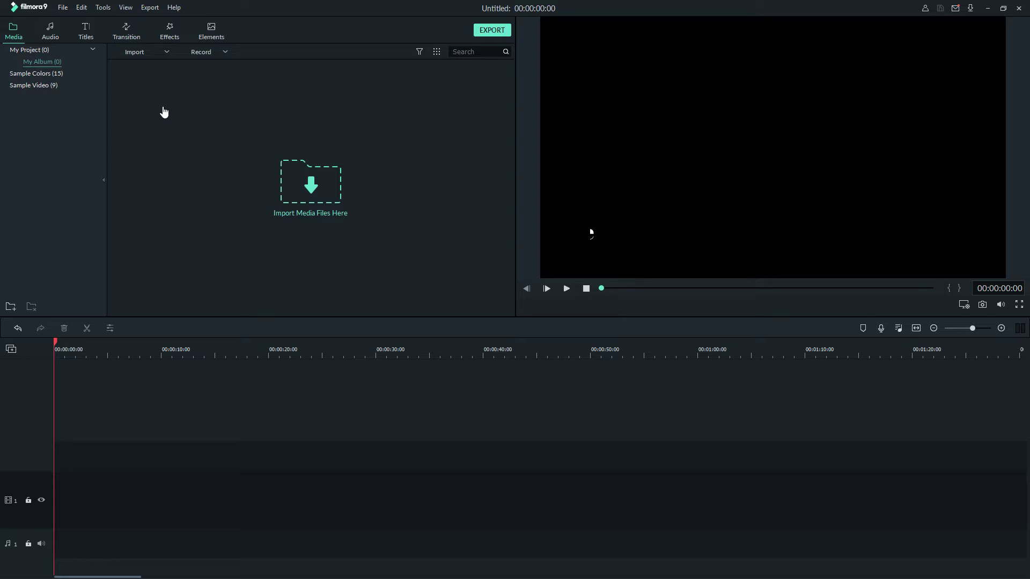
left_click(123, 36)
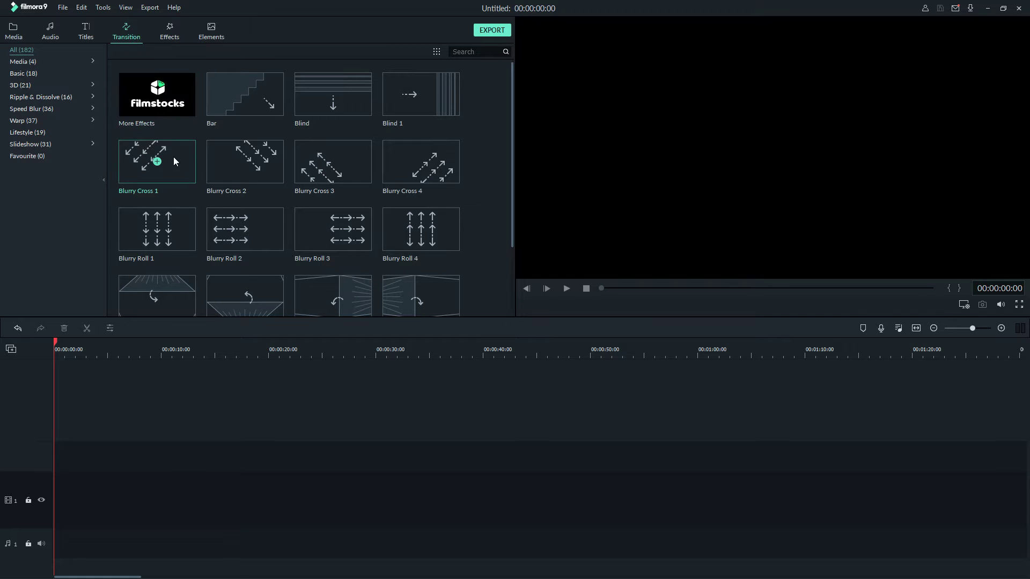
left_click(235, 114)
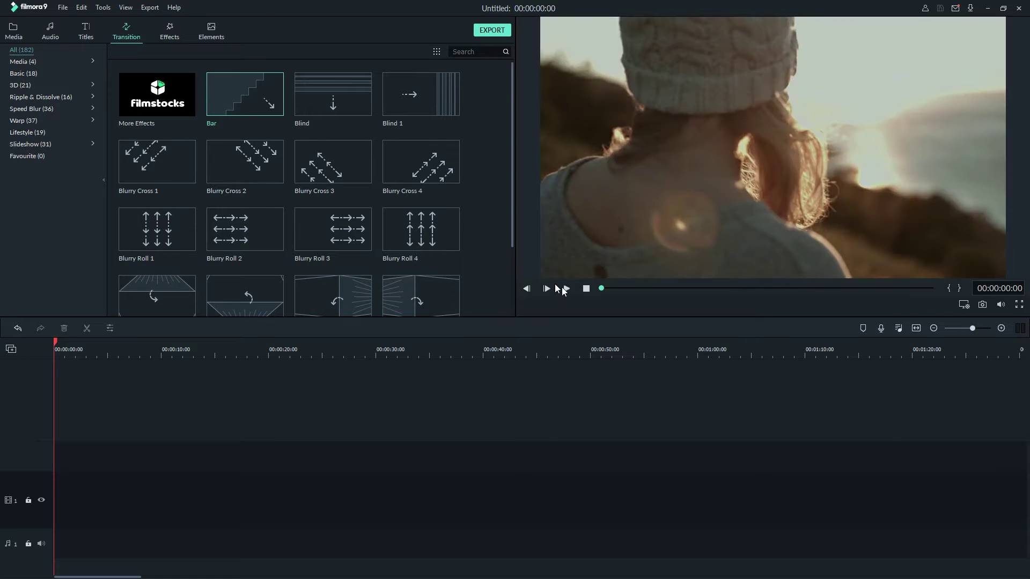
left_click(567, 288)
left_click(170, 32)
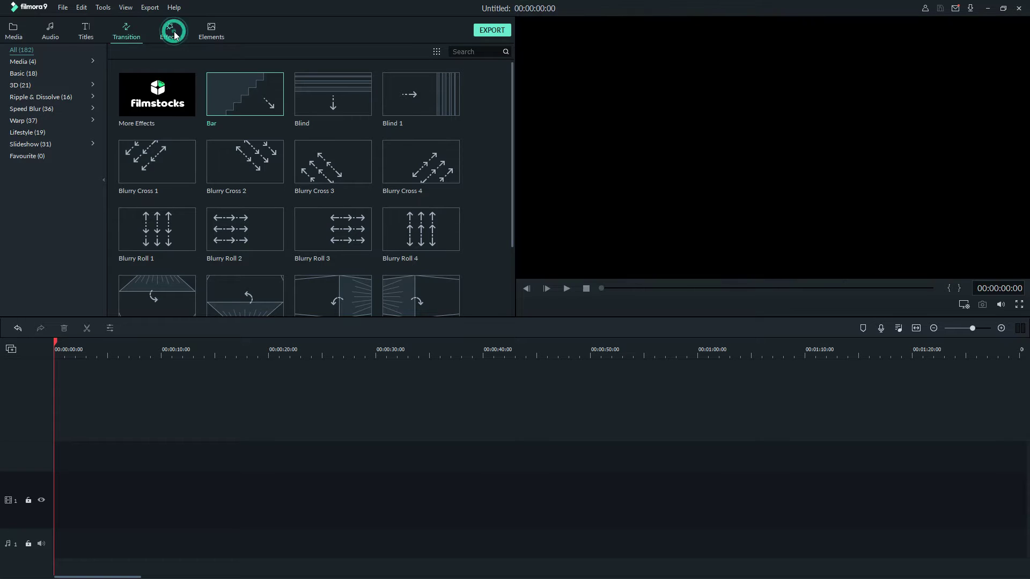
left_click(323, 109)
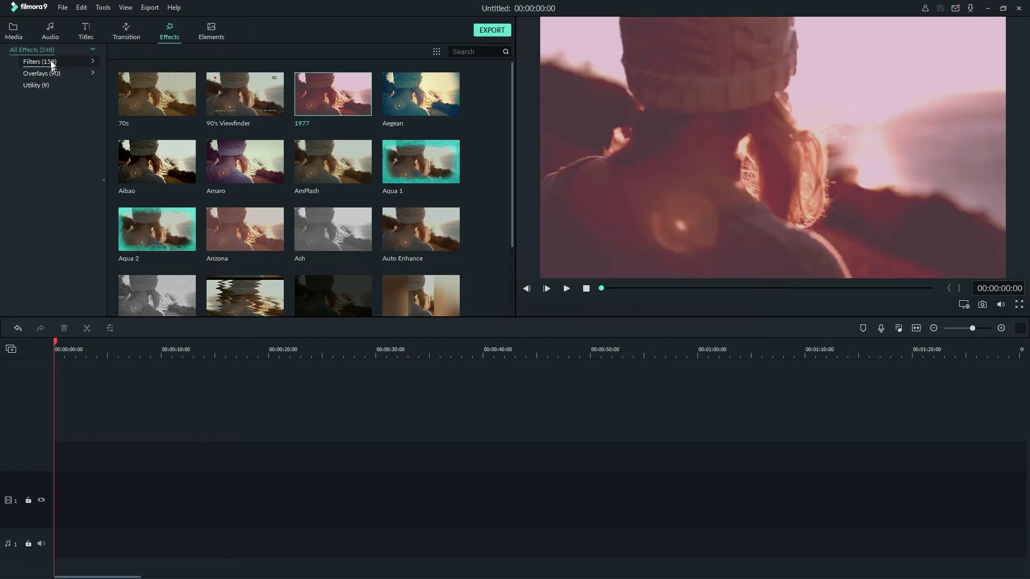
- Revisit the transition, title and audio libraries and return to the project's media library
left_click(124, 34)
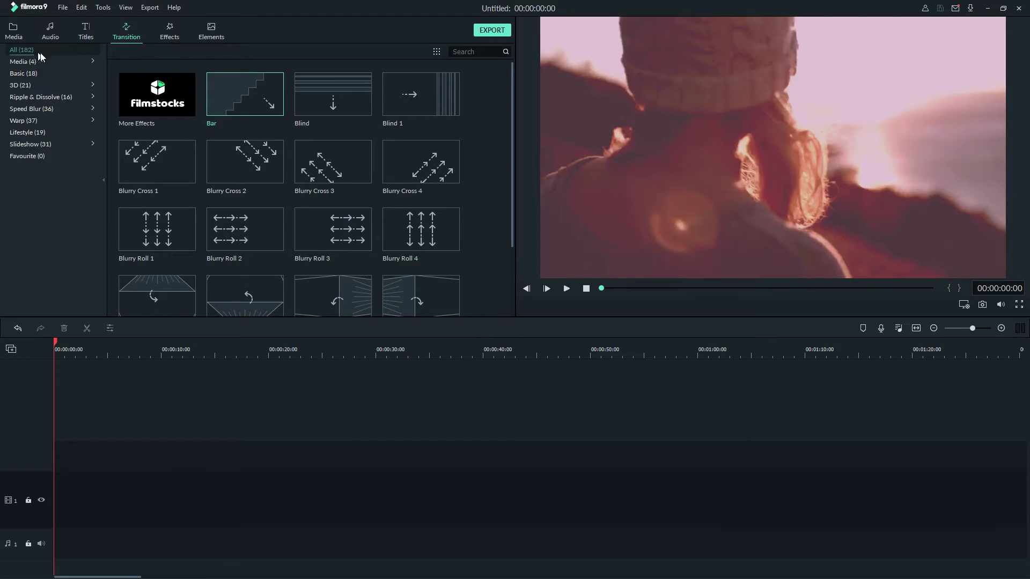
left_click(81, 34)
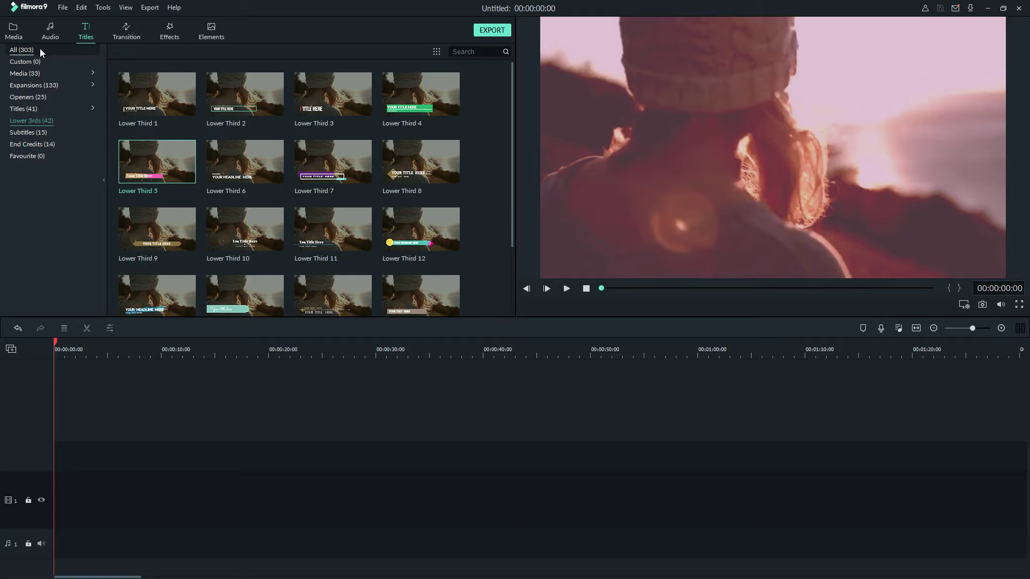
left_click(47, 34)
left_click(11, 33)
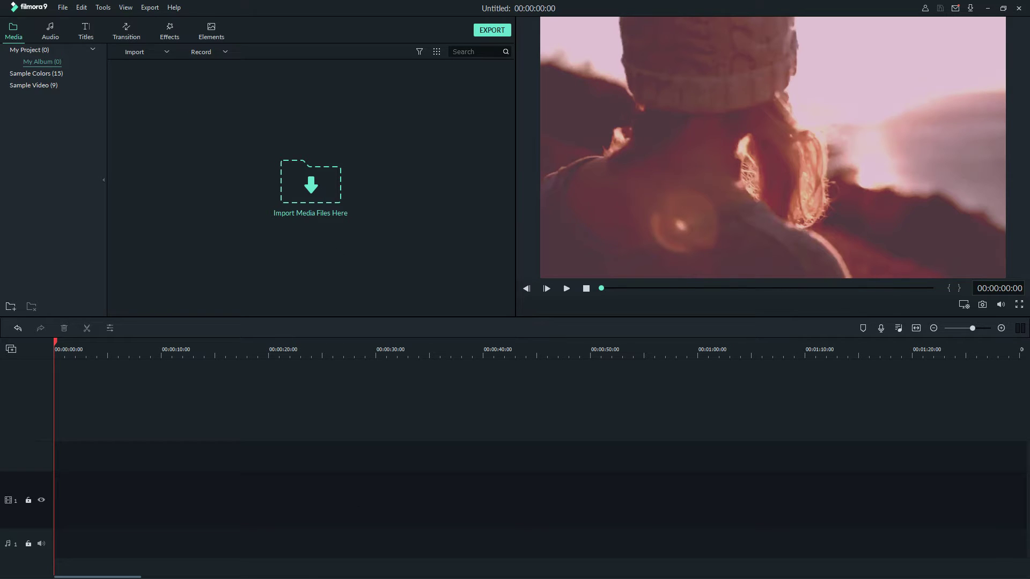
left_click(987, 8)
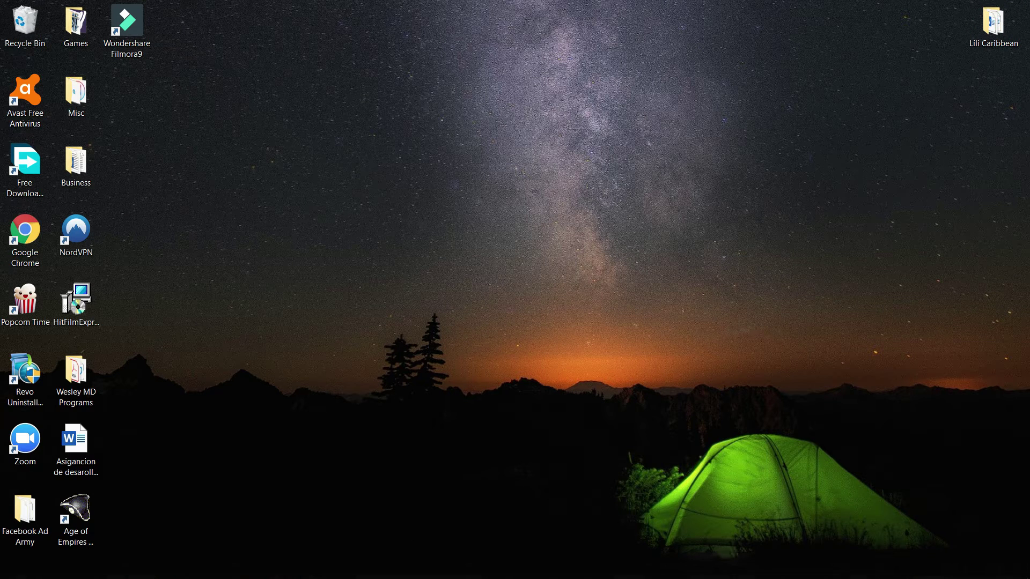
left_click(279, 564)
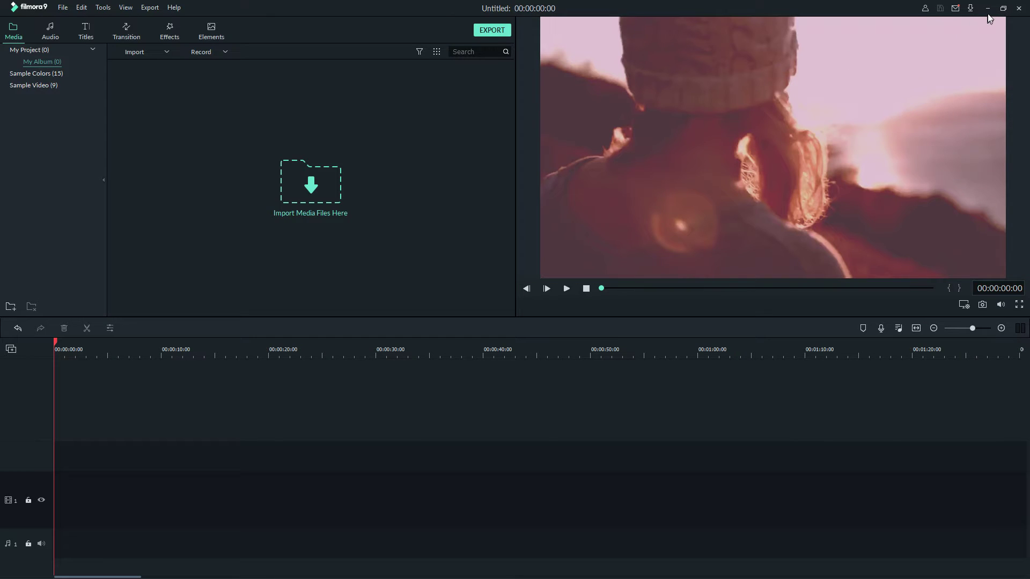
- Try to open the PC screen recorder from the editor's media recording options
left_click(63, 8)
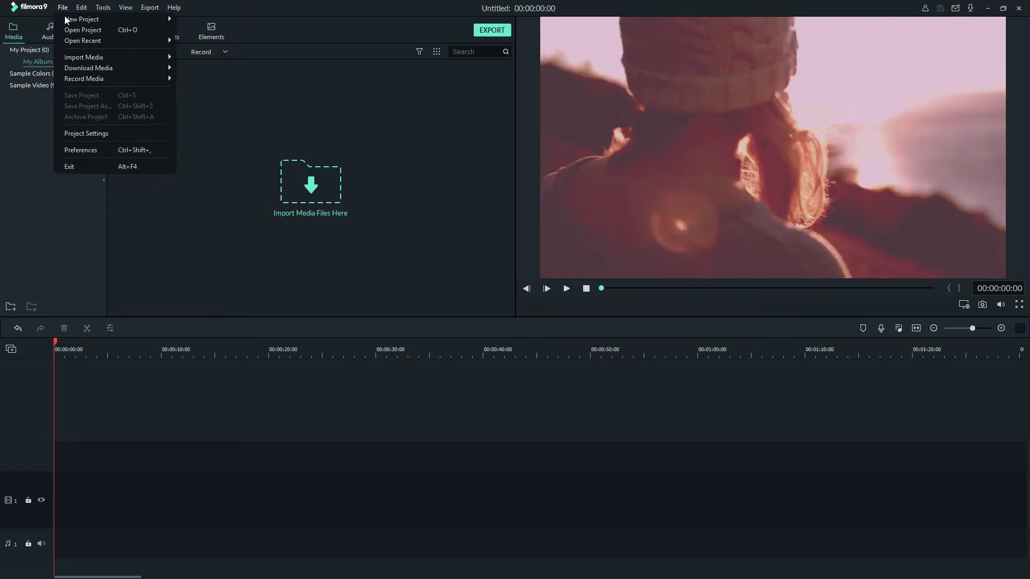
mouse_move(105, 80)
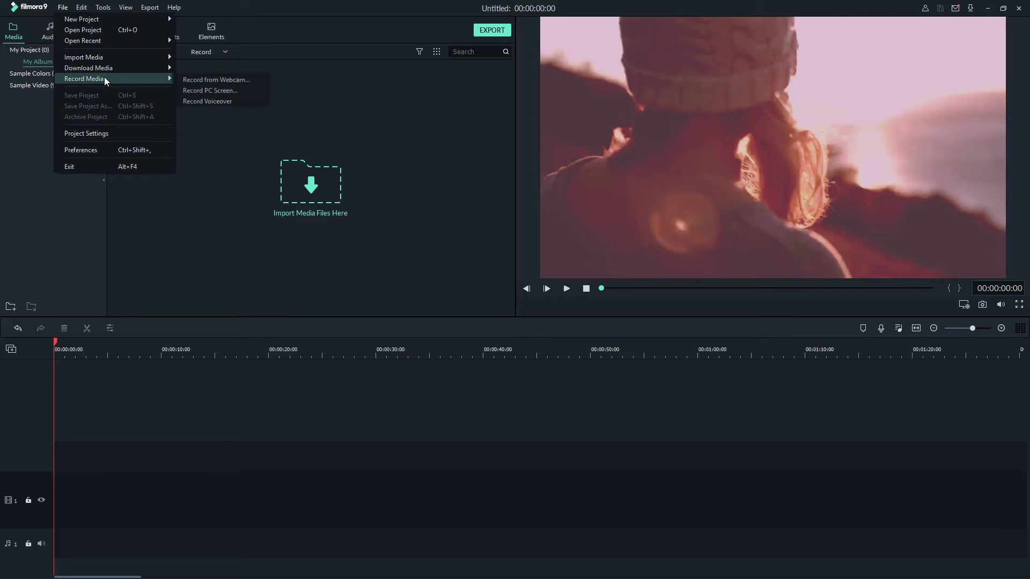
left_click(220, 92)
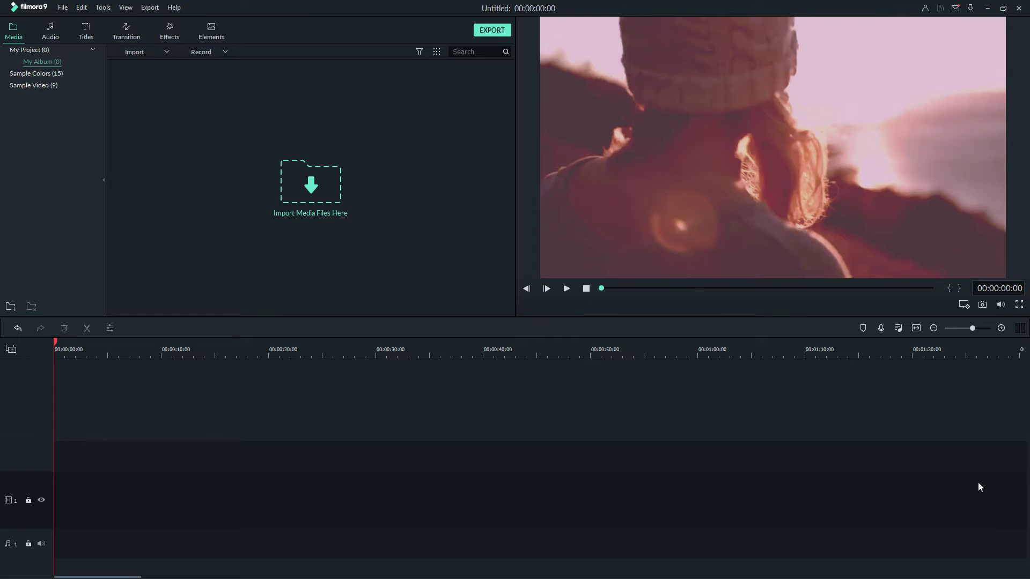
- Minimize the editor, expand the running Filmora Scrn recorder to its full window and collapse its recording settings
left_click(988, 8)
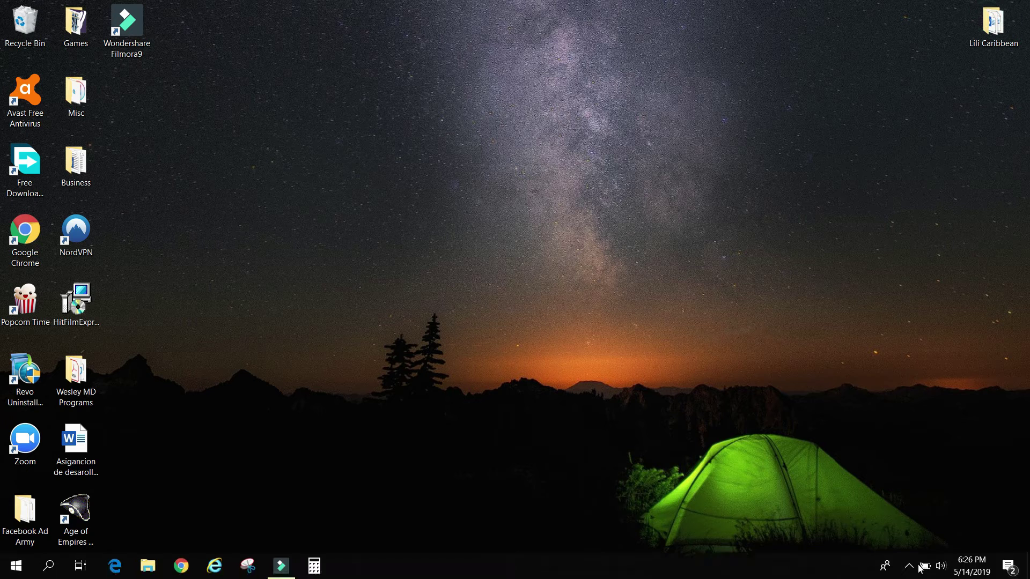
left_click(908, 566)
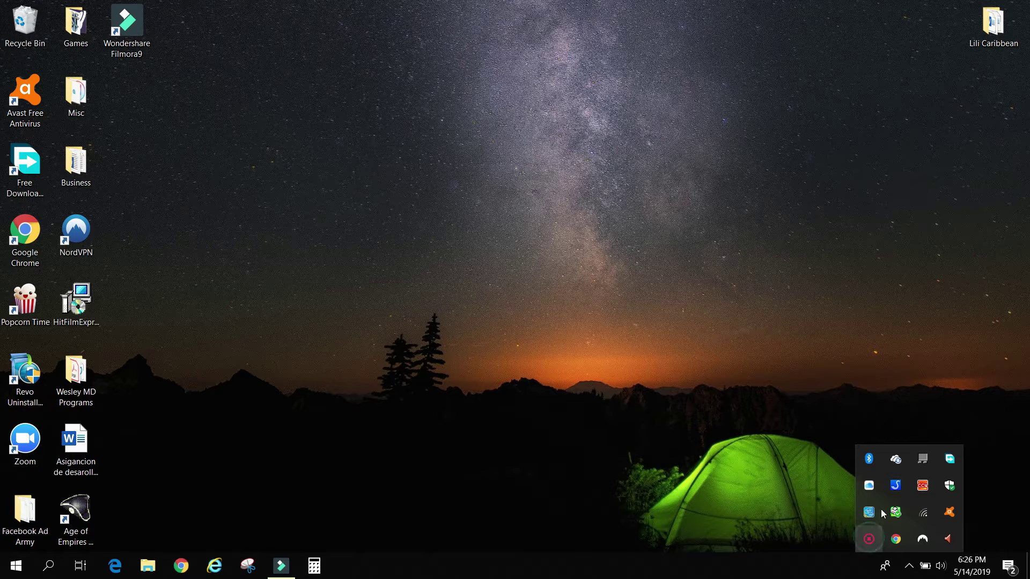
right_click(868, 538)
left_click(900, 545)
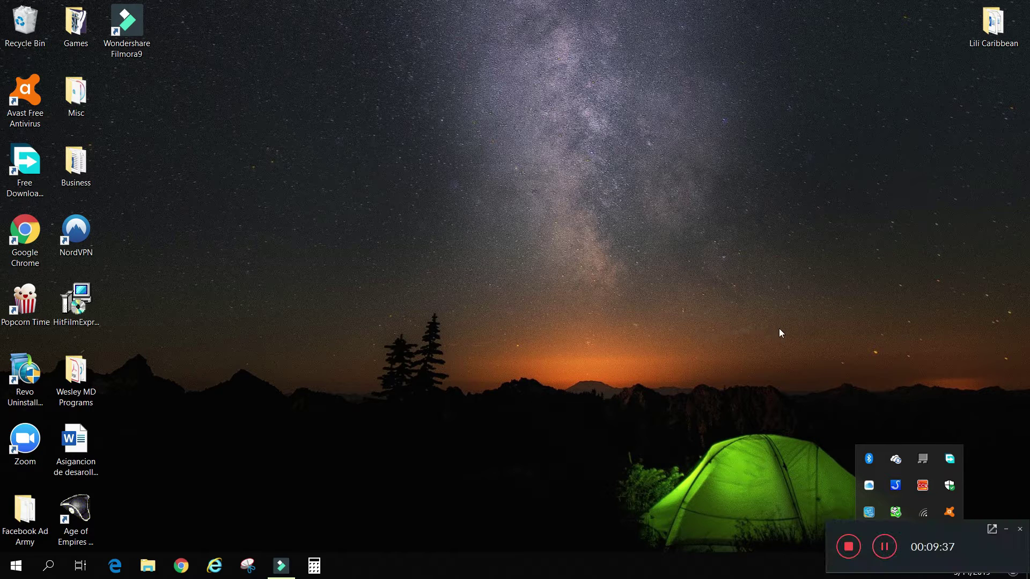
left_click(992, 530)
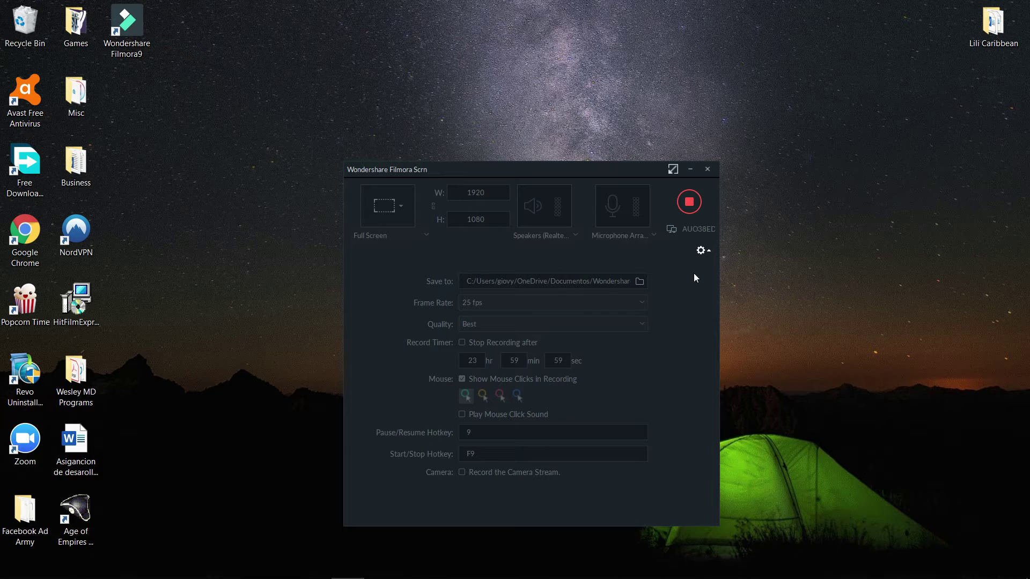
left_click(708, 252)
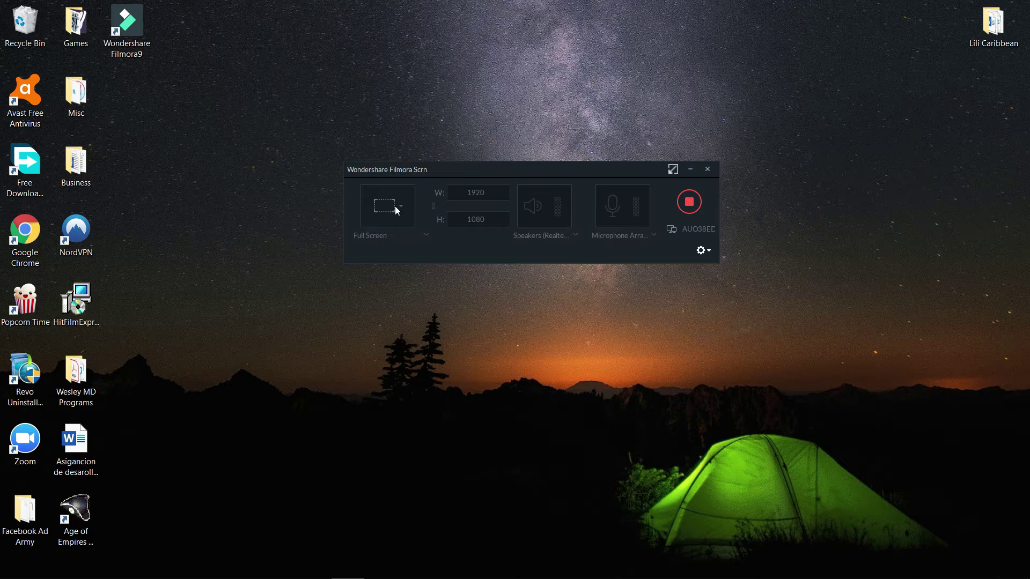
- Review the recorder's save location, frame rate, quality, timer, mouse, hotkey and camera settings, and hide them again
left_click(703, 254)
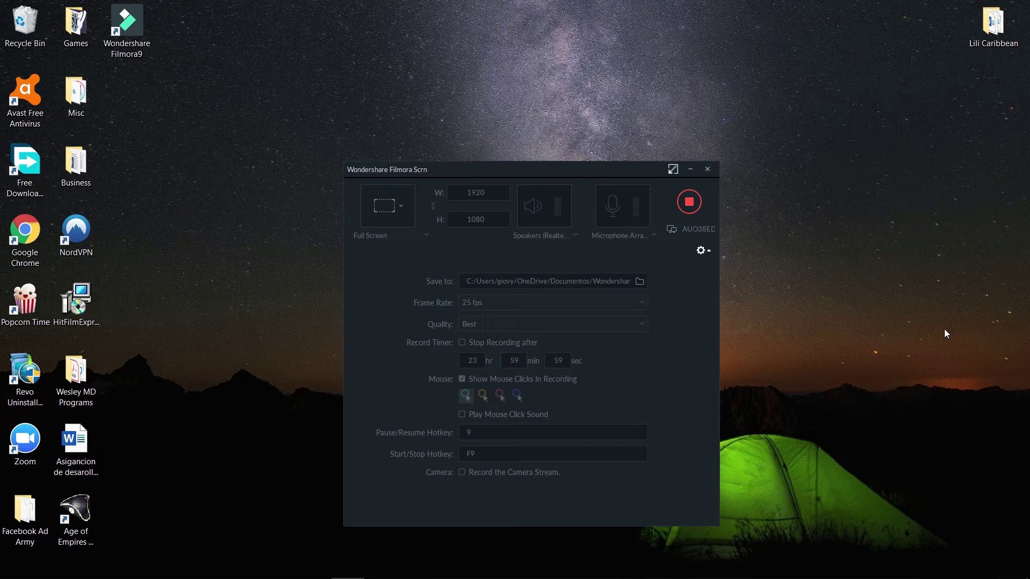
left_click_drag(885, 371, 676, 491)
left_click(702, 251)
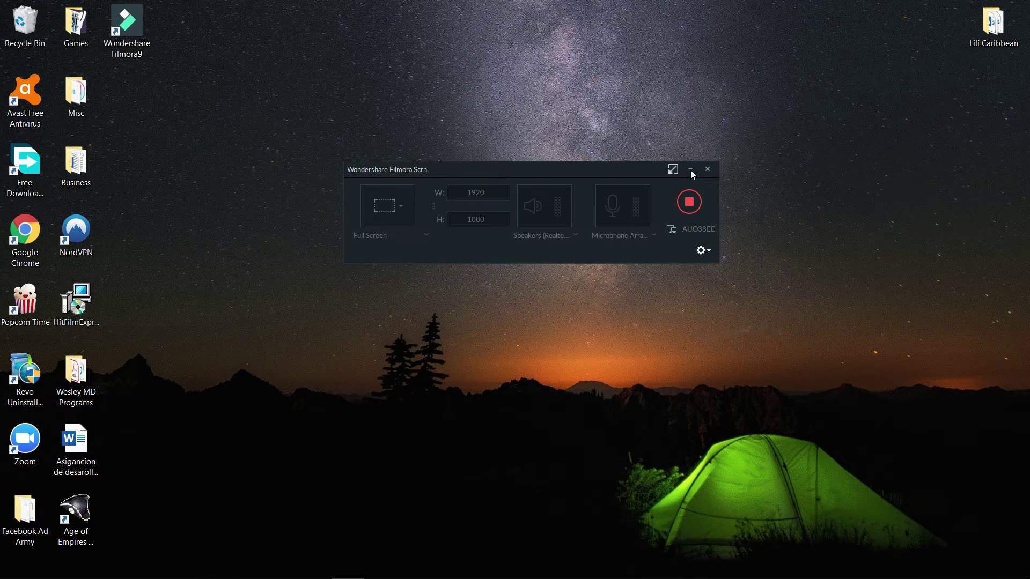
- Switch back to the Filmora9 editor and import 20190330_134138.mp4 and Thank you email.wav into the project media
left_click(690, 169)
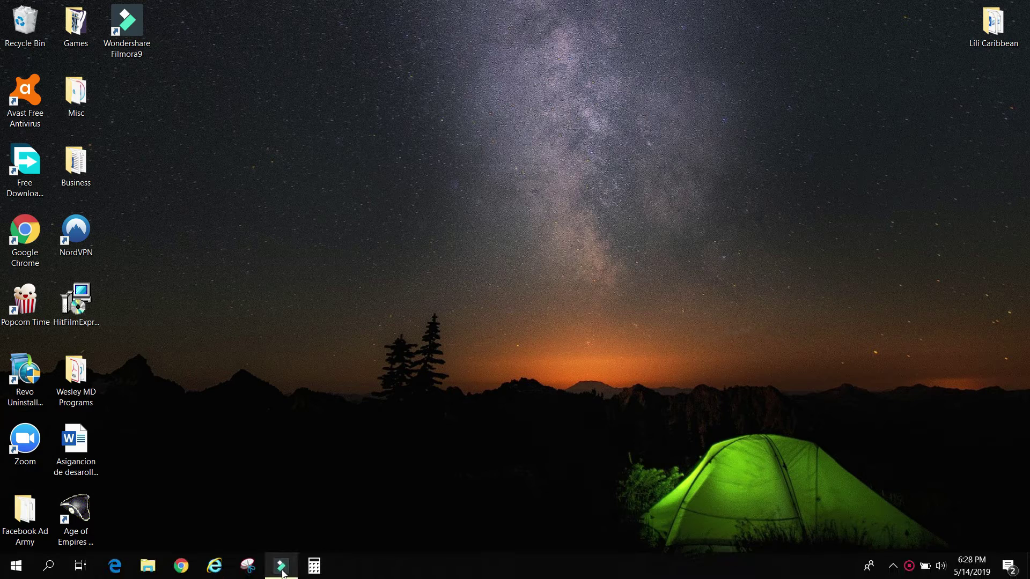
left_click(280, 566)
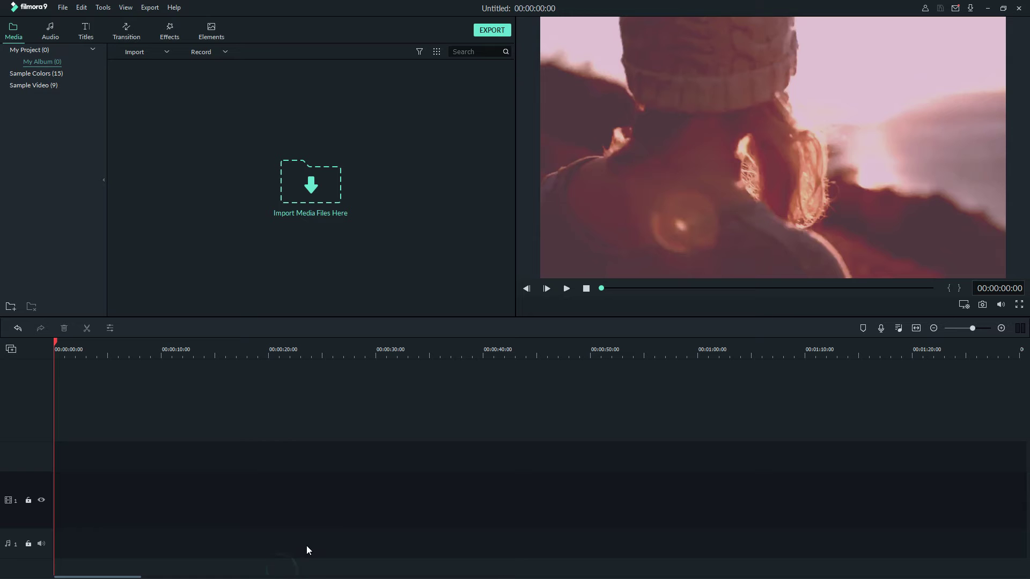
left_click(318, 186)
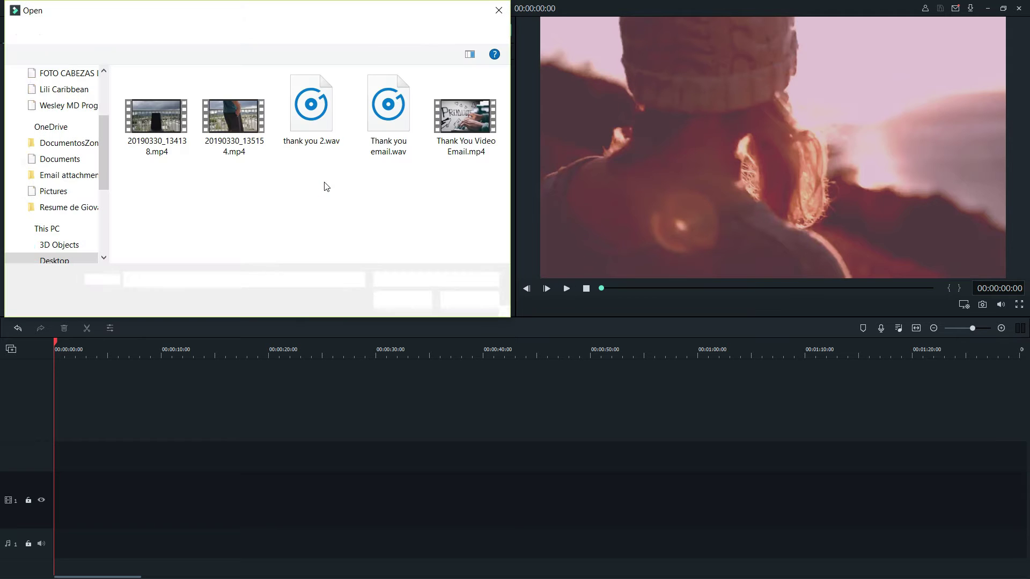
left_click(279, 178)
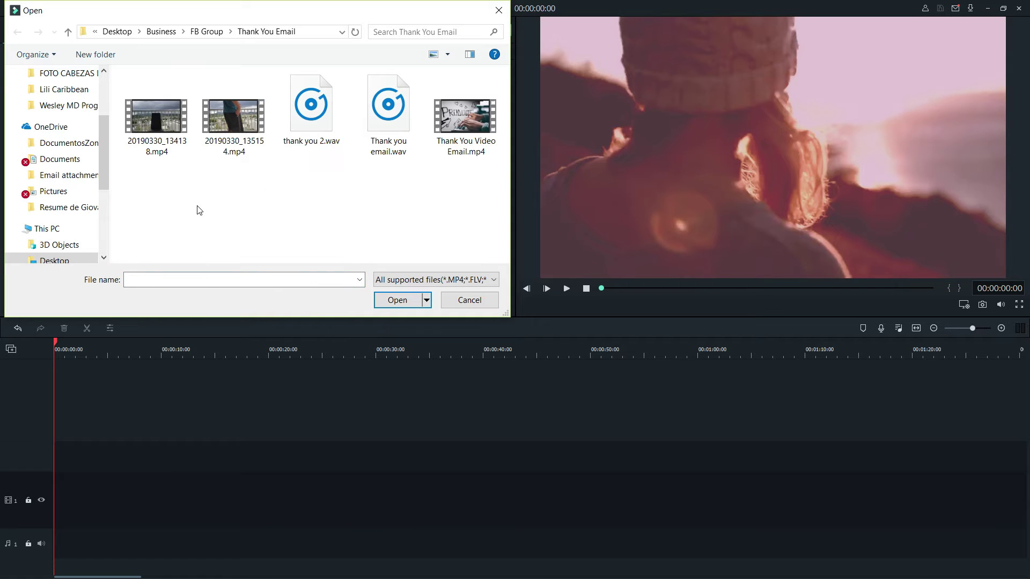
left_click(160, 146)
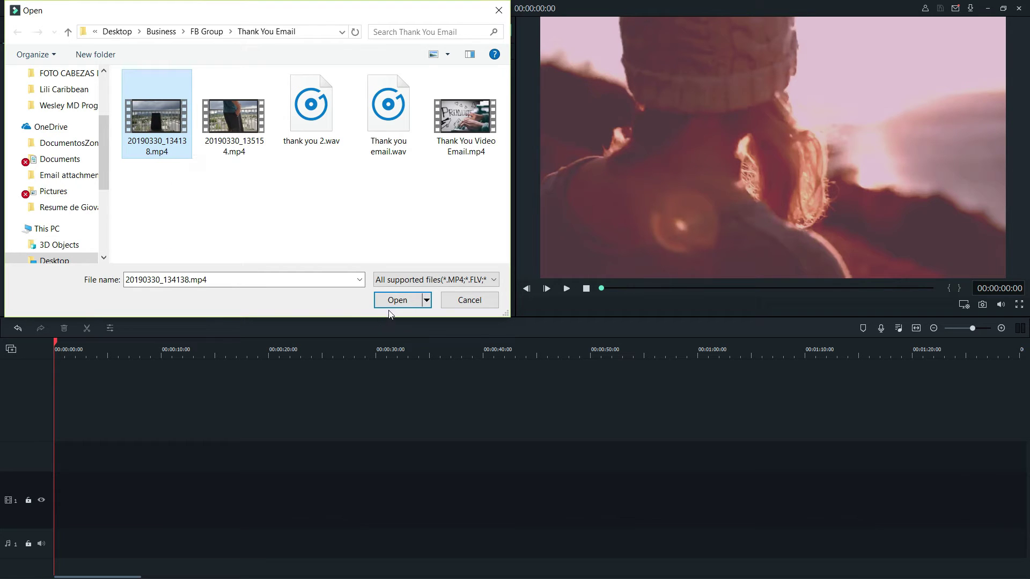
left_click(394, 138, "ctrl")
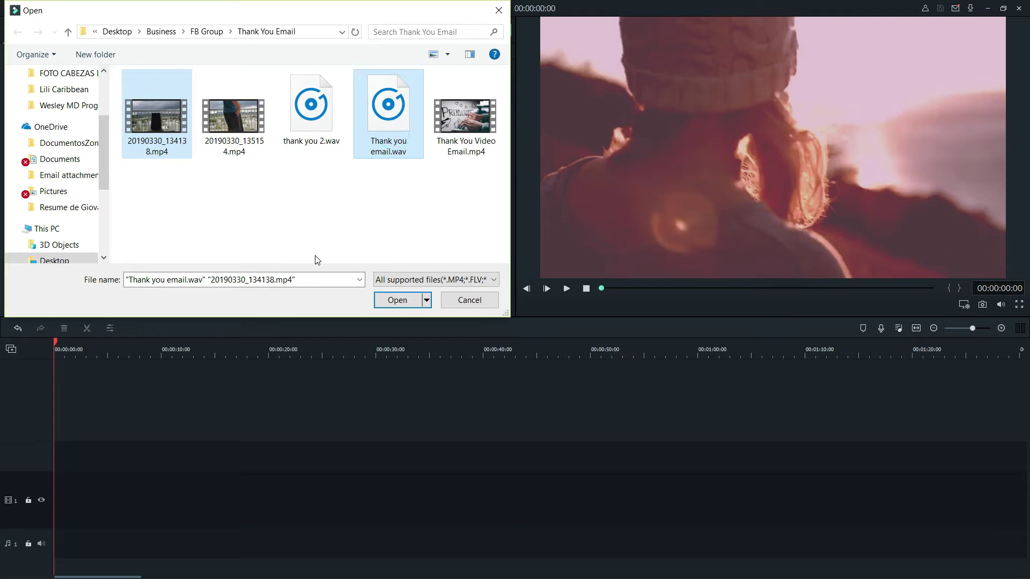
left_click(397, 300)
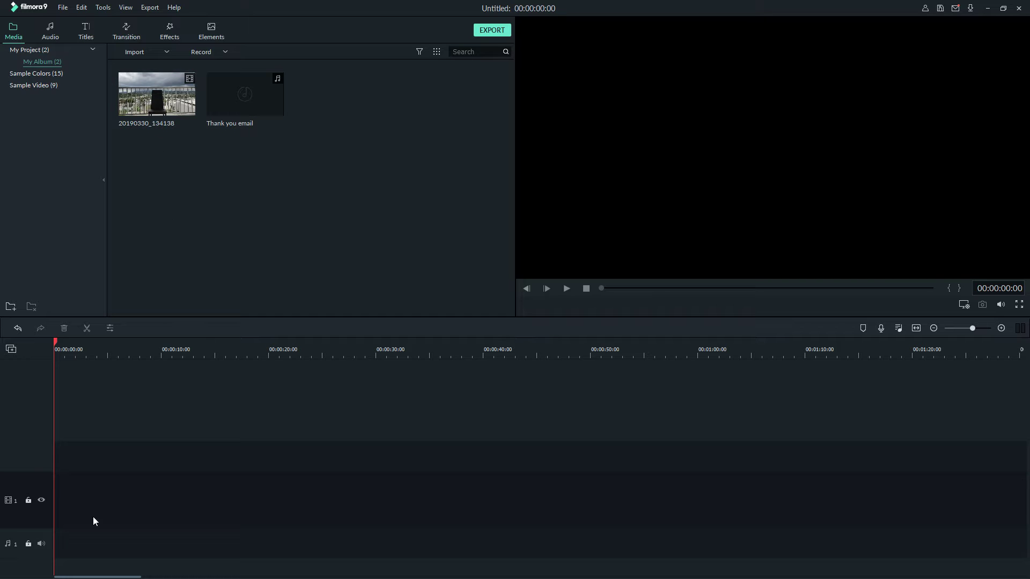
- Place 20190330_134138 at the start of video track 1, matching the project settings to it, and Thank you email on audio track 1
mouse_move(158, 96)
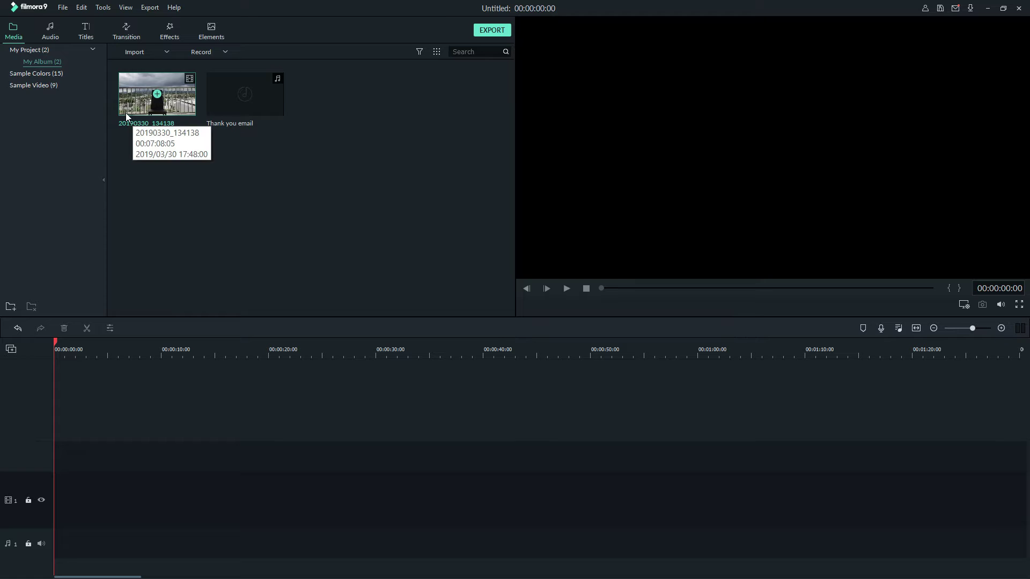
left_click_drag(141, 112, 50, 505)
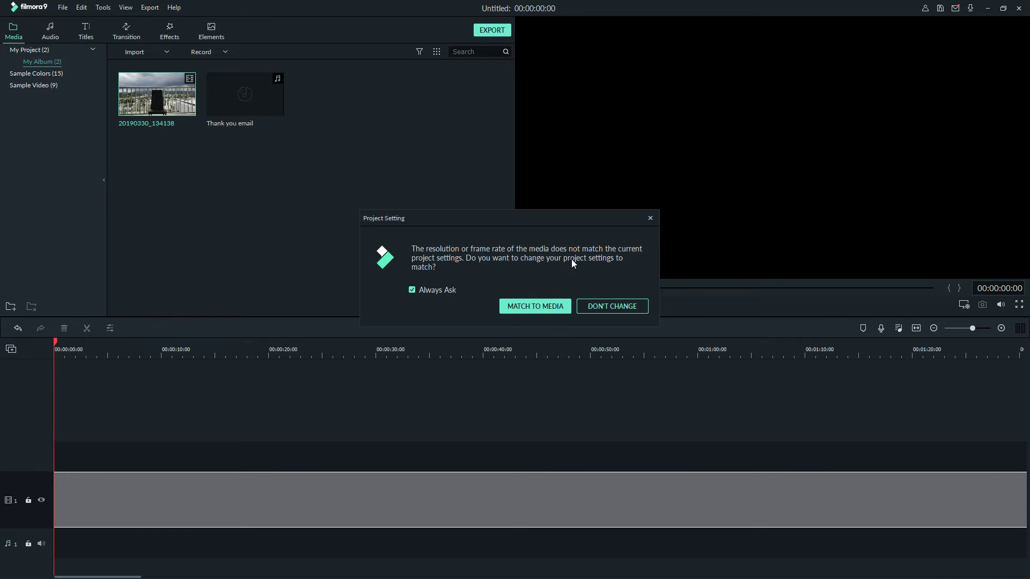
left_click(548, 309)
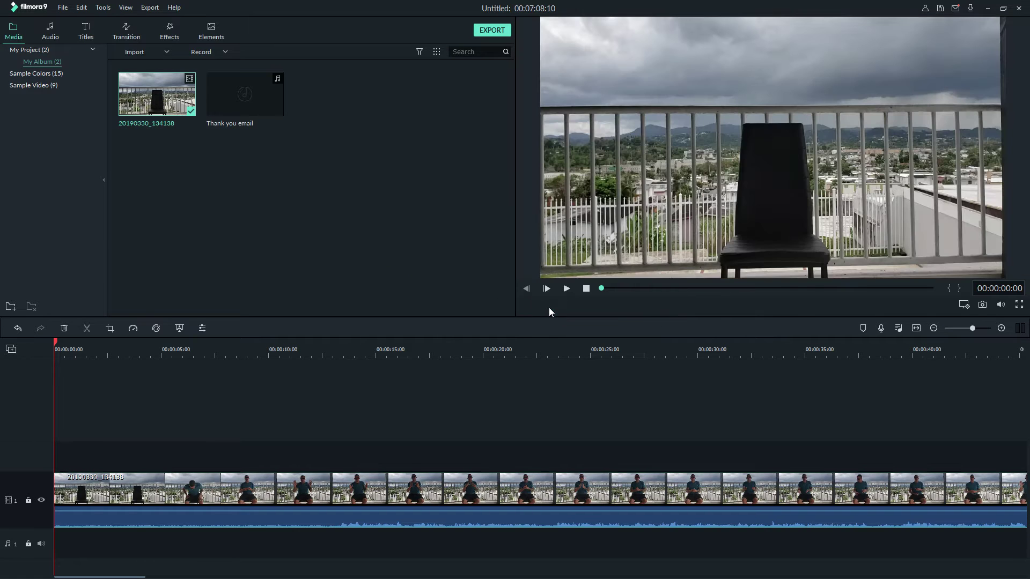
left_click(257, 117)
left_click_drag(262, 111, 47, 543)
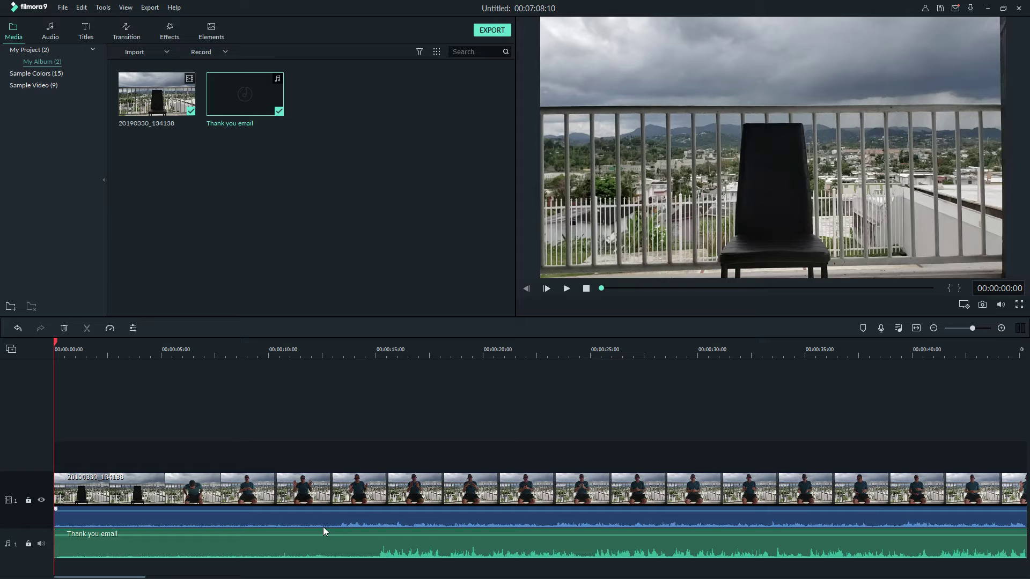
- Lower the computer's sound volume to 48 and raise it again
key("XF86AudioLowerVolume")
key("XF86AudioLowerVolume")
key("XF86AudioLowerVolume")
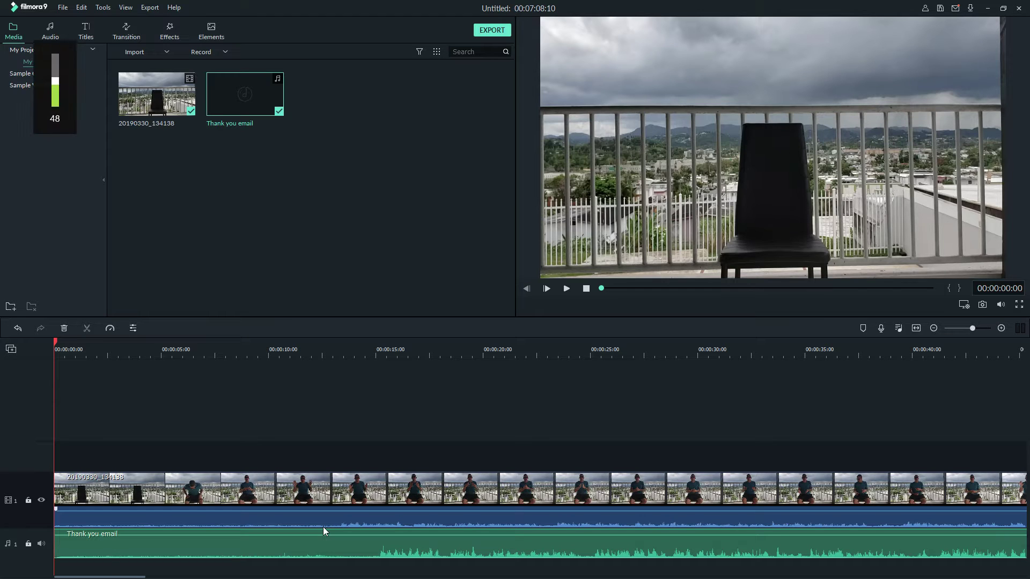
key("XF86AudioRaiseVolume")
key("XF86AudioRaiseVolume")
key("XF86AudioRaiseVolume")
key("XF86AudioRaiseVolume")
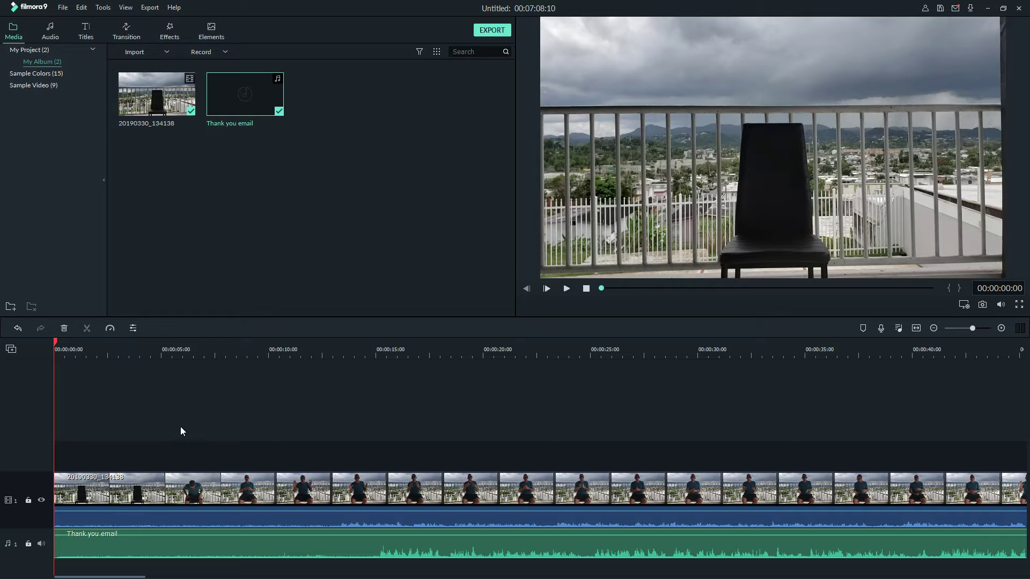
- Scrub the opening of the video up to 00:00:12:42 and examine the timeline at closer and wider zoom levels
left_click(104, 349)
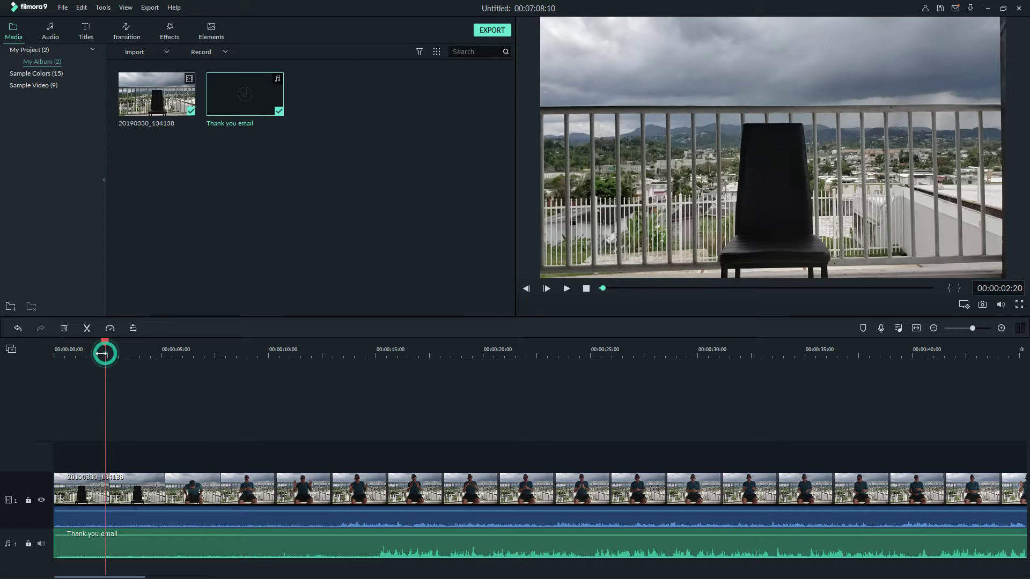
left_click_drag(105, 340, 141, 352)
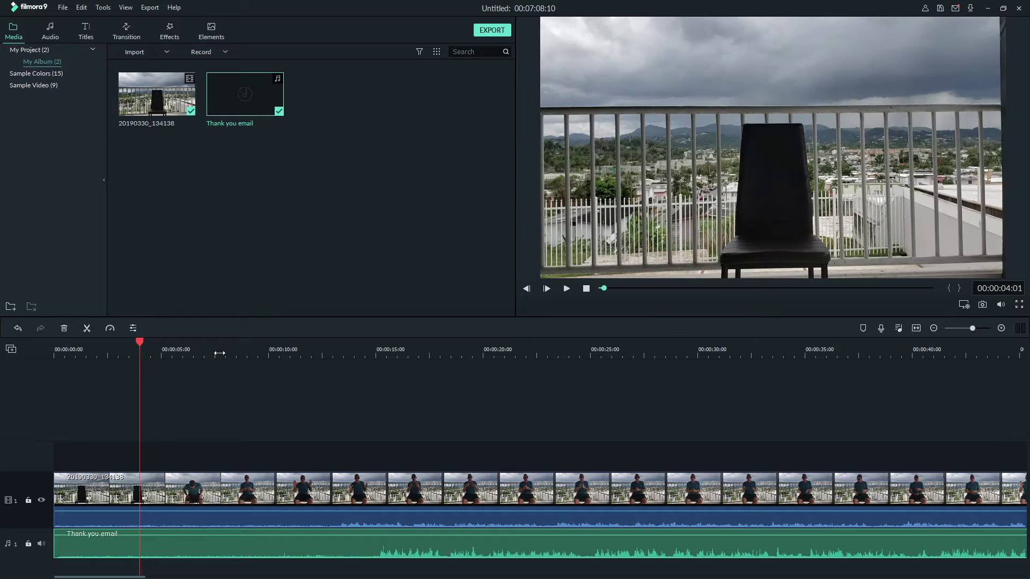
left_click(328, 354)
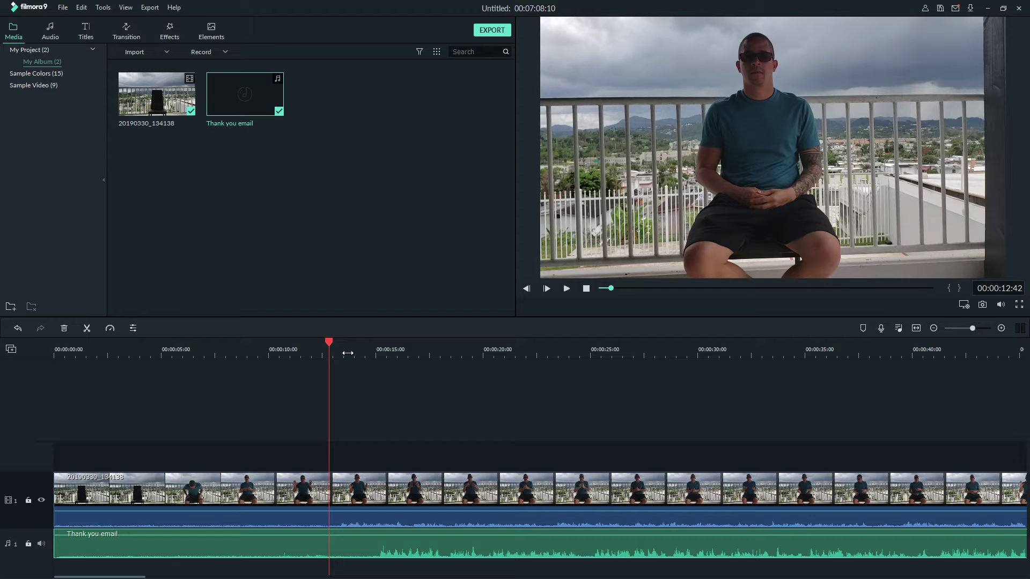
scroll(350, 350, "up", 5)
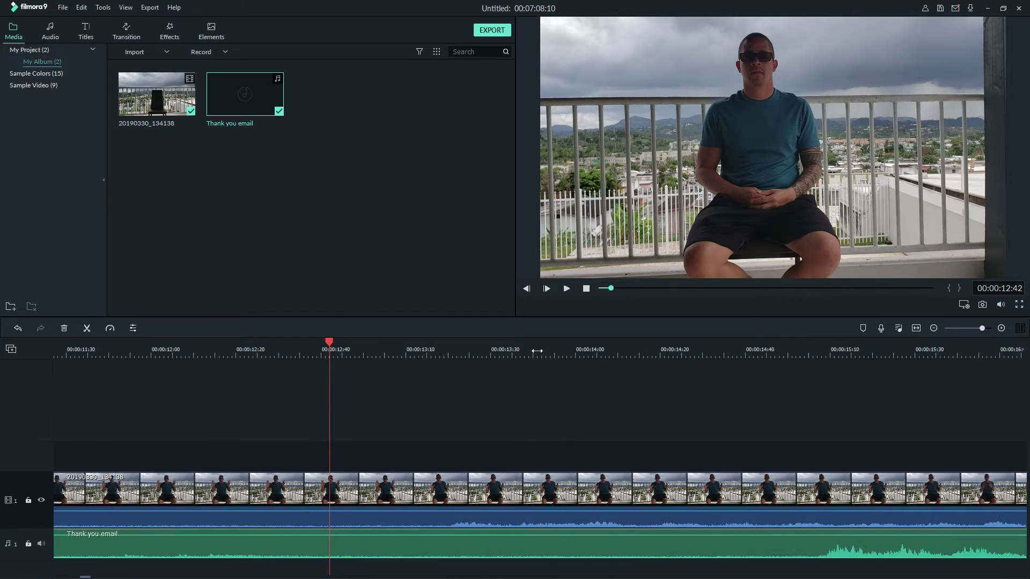
scroll(537, 351, "up", 2)
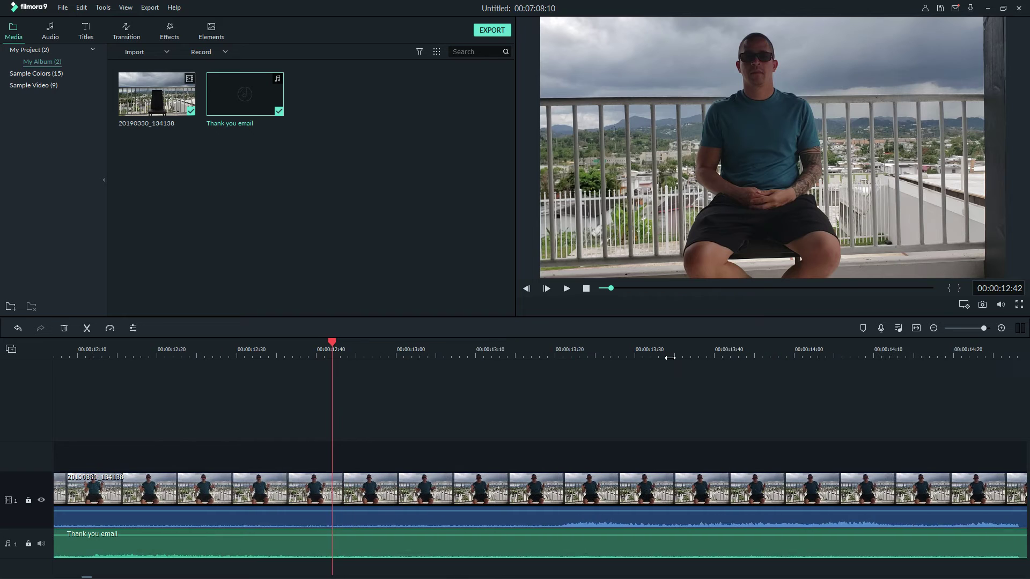
scroll(670, 357, "down", 10)
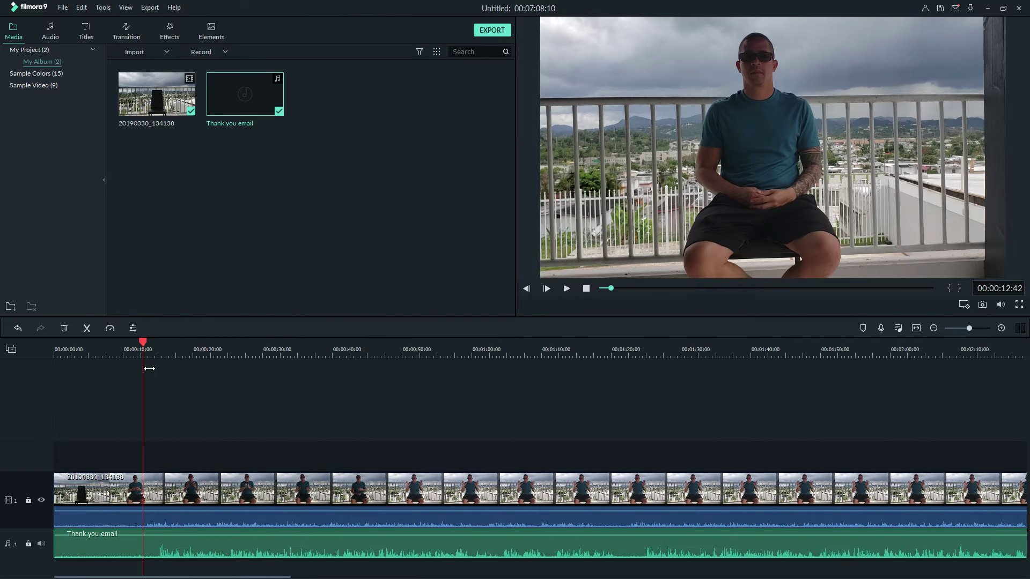
scroll(149, 368, "up", 2)
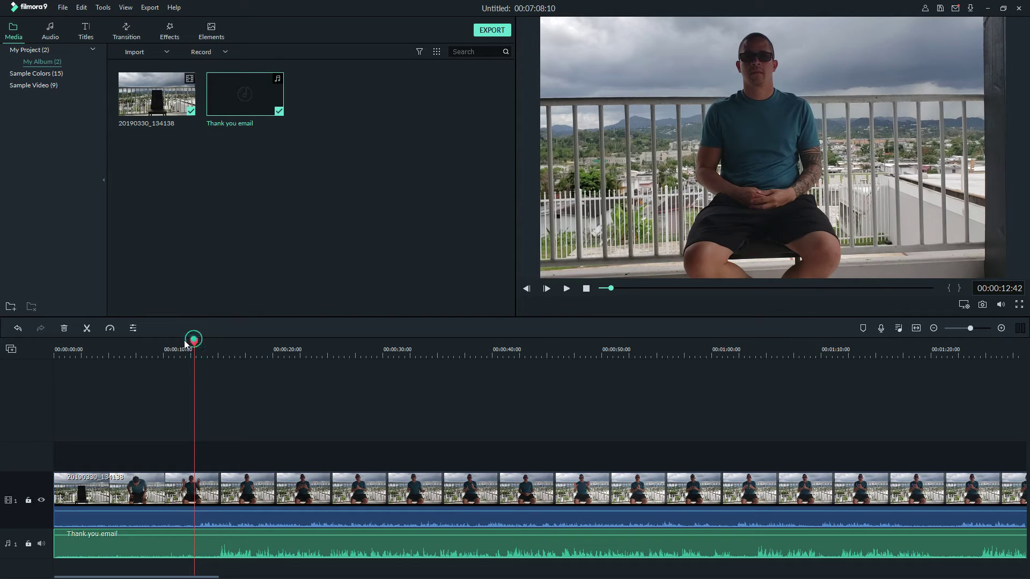
- Split the audio track's clip at 00:00:09:12, and split the clips on both tracks at 00:00:07:02
left_click_drag(186, 343, 155, 342)
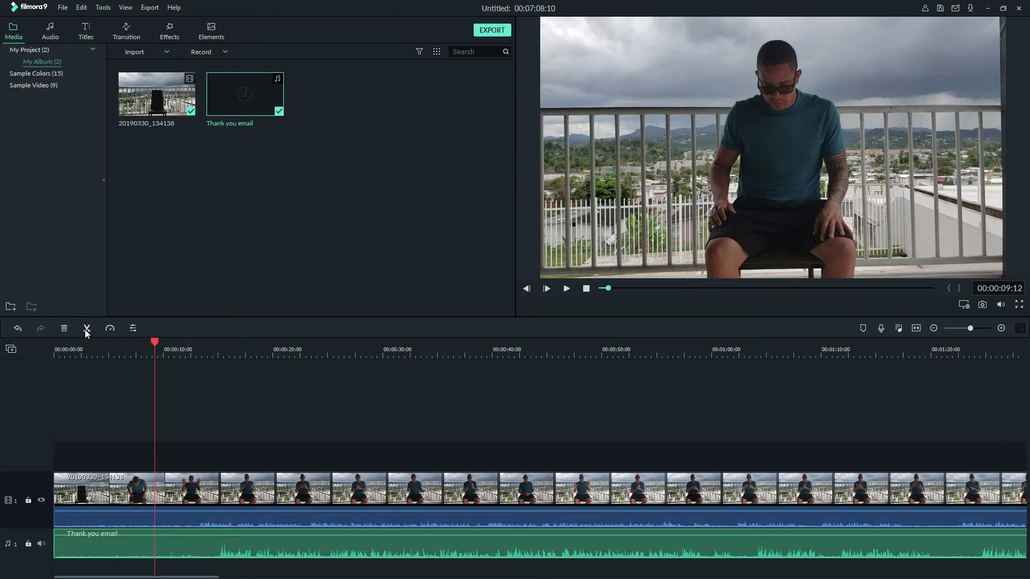
left_click(86, 332)
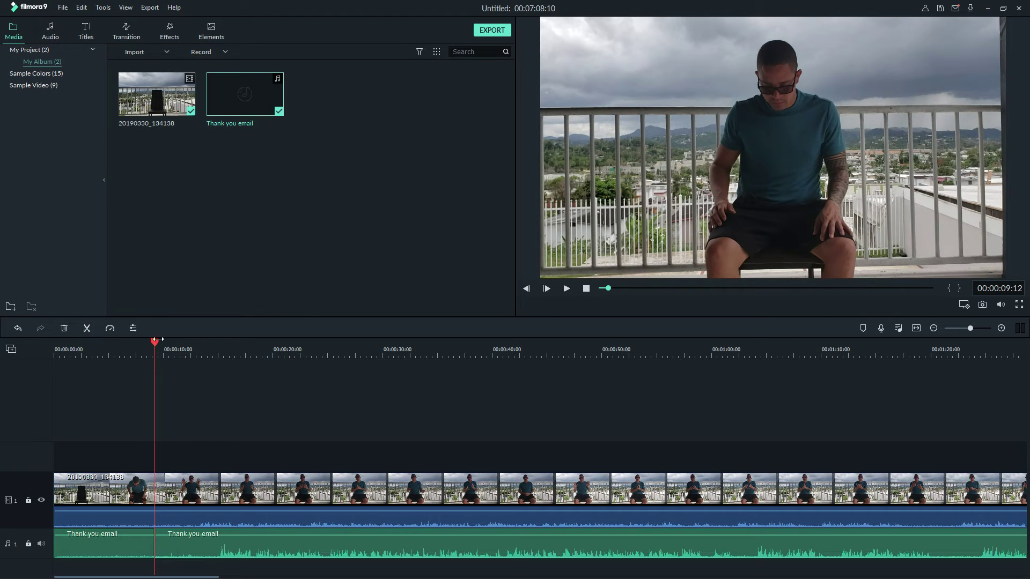
left_click_drag(157, 340, 189, 349)
left_click_drag(188, 346, 131, 352)
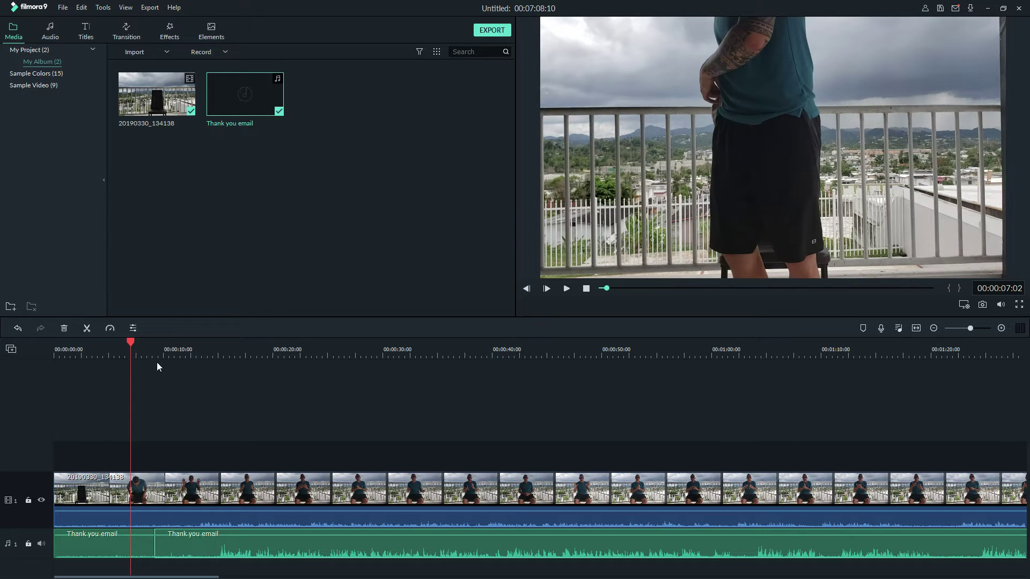
key("ctrl+b")
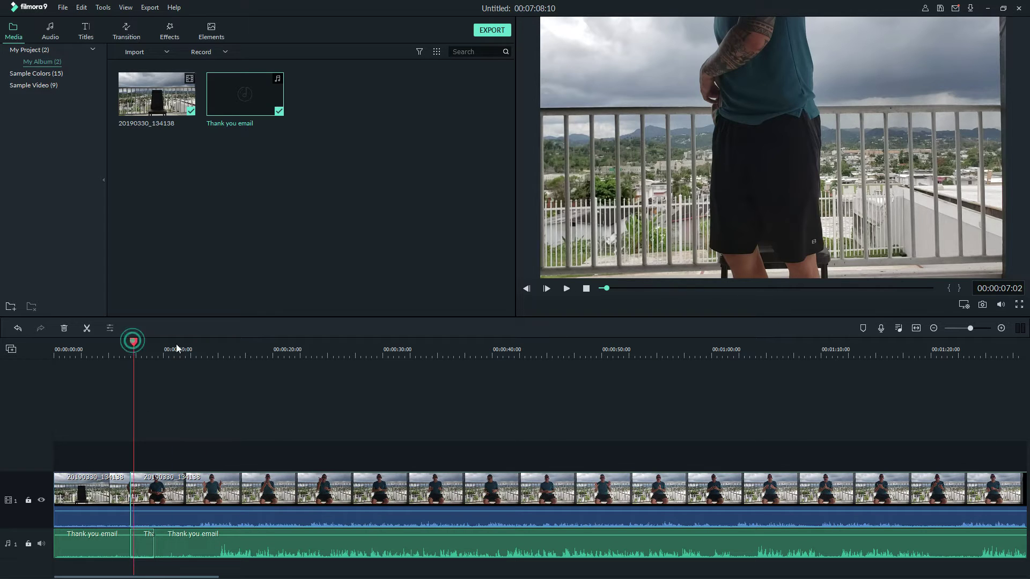
- Undo both splits on the video and audio tracks
left_click_drag(176, 343, 164, 365)
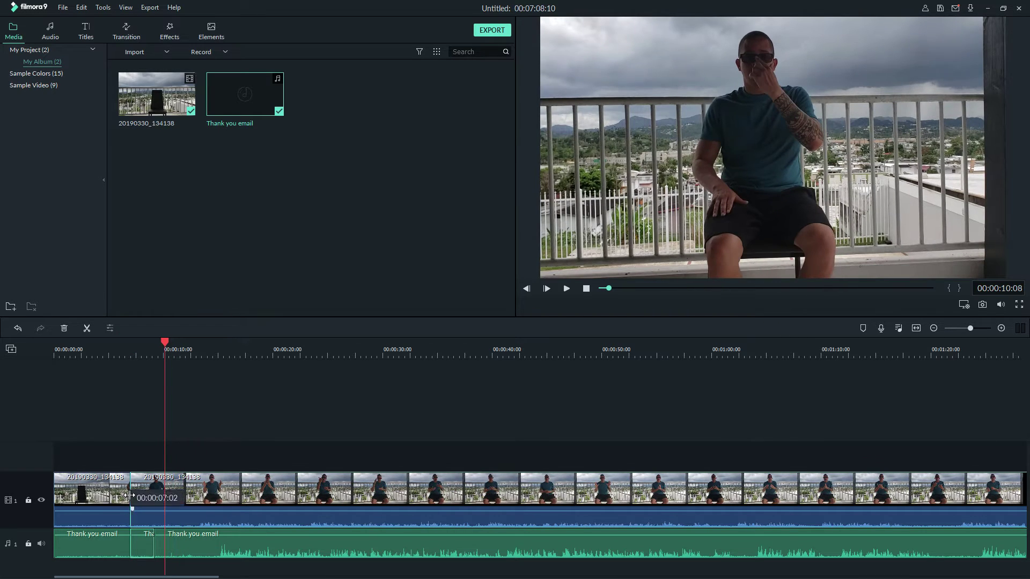
key("ctrl+z")
key("ctrl+z")
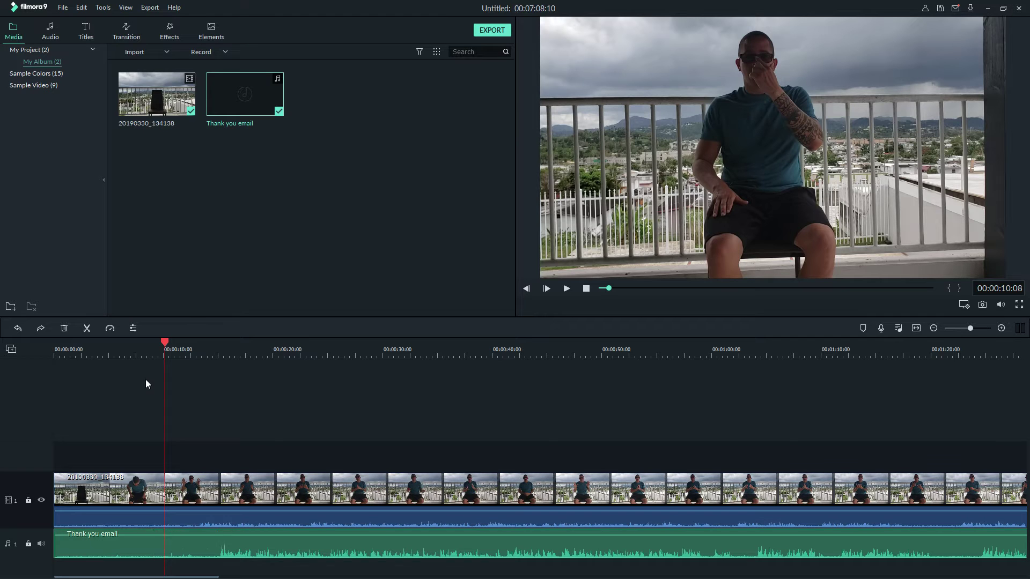
- Shift the video clip about 1.5 seconds later on its track to line it up with the separate audio
left_click_drag(165, 341, 172, 341)
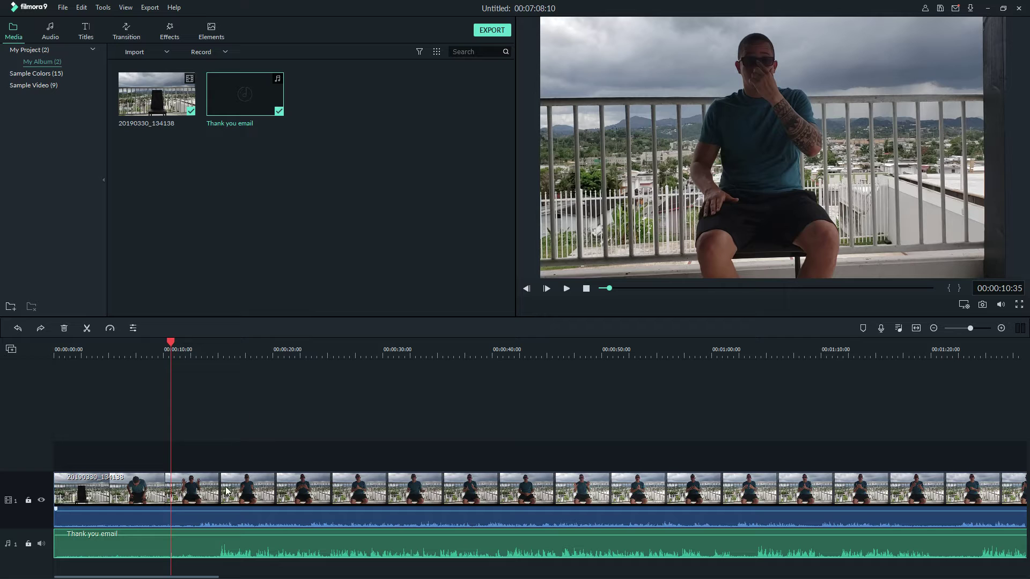
mouse_move(225, 498)
left_mouse_down()
mouse_move(239, 497)
mouse_move(236, 481)
left_mouse_up()
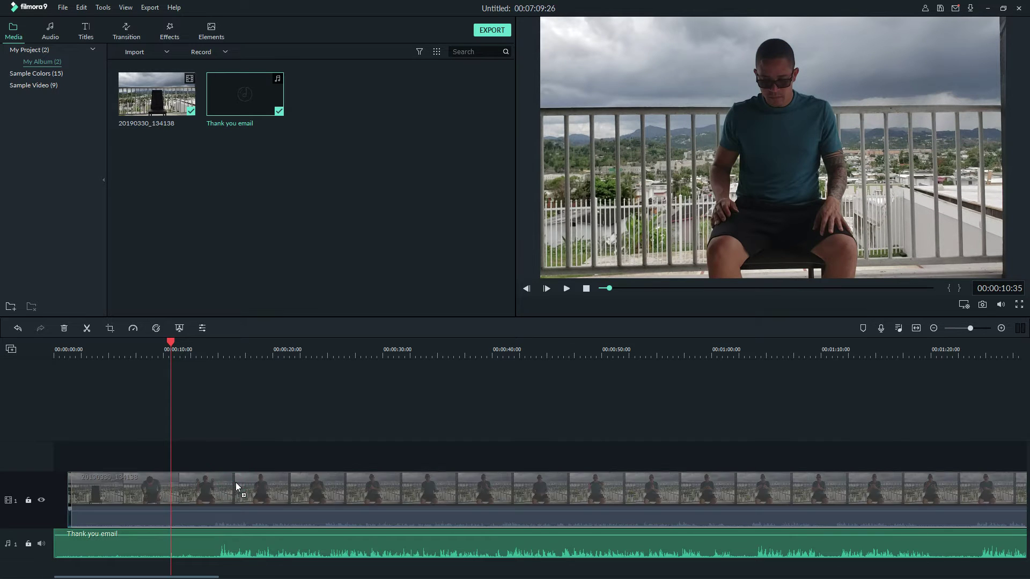
left_click(221, 548)
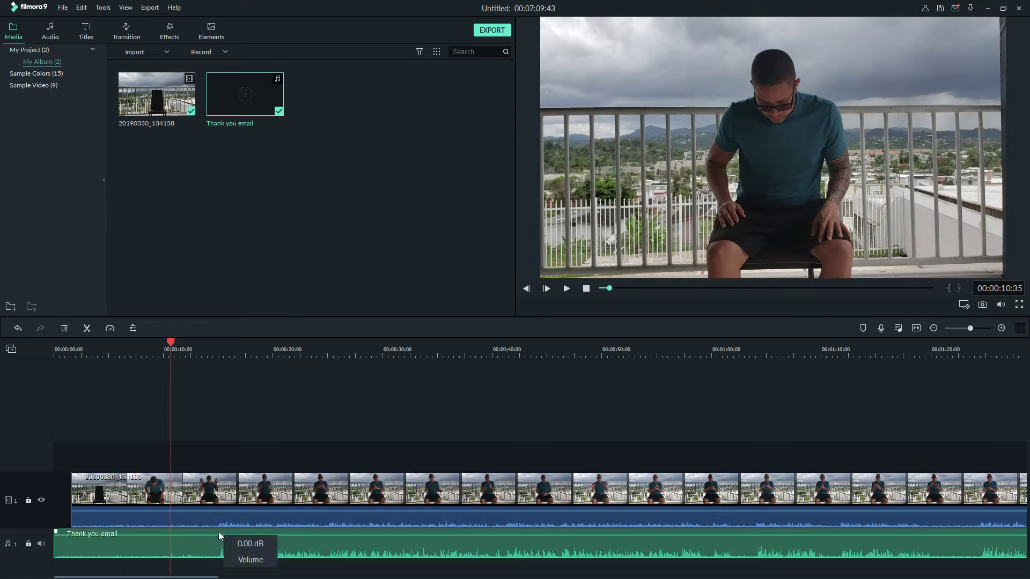
- Play both tracks from 00:00:14:43, where the speech begins, to check the audio synchronization
left_click(221, 346)
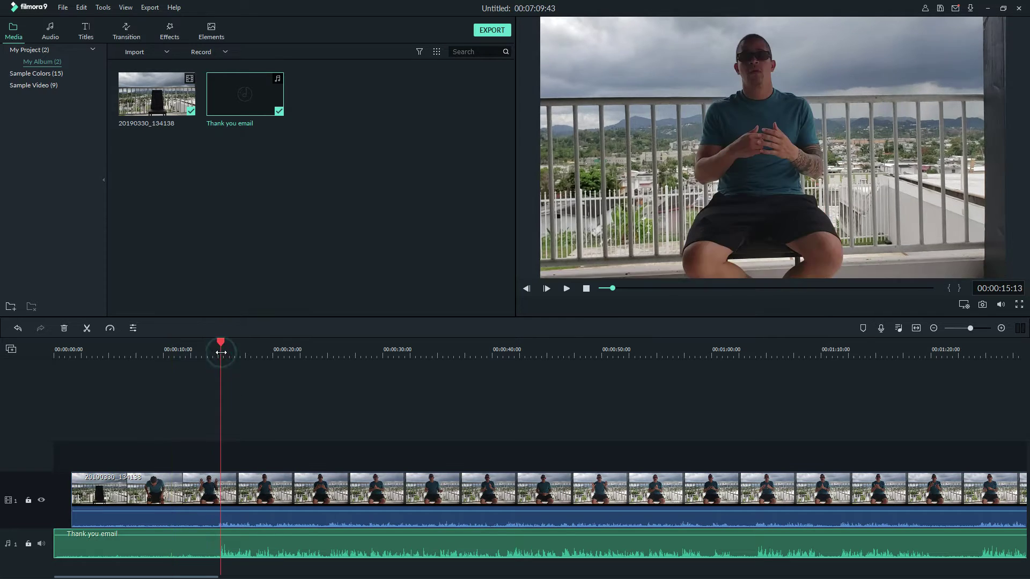
left_click_drag(221, 343, 216, 343)
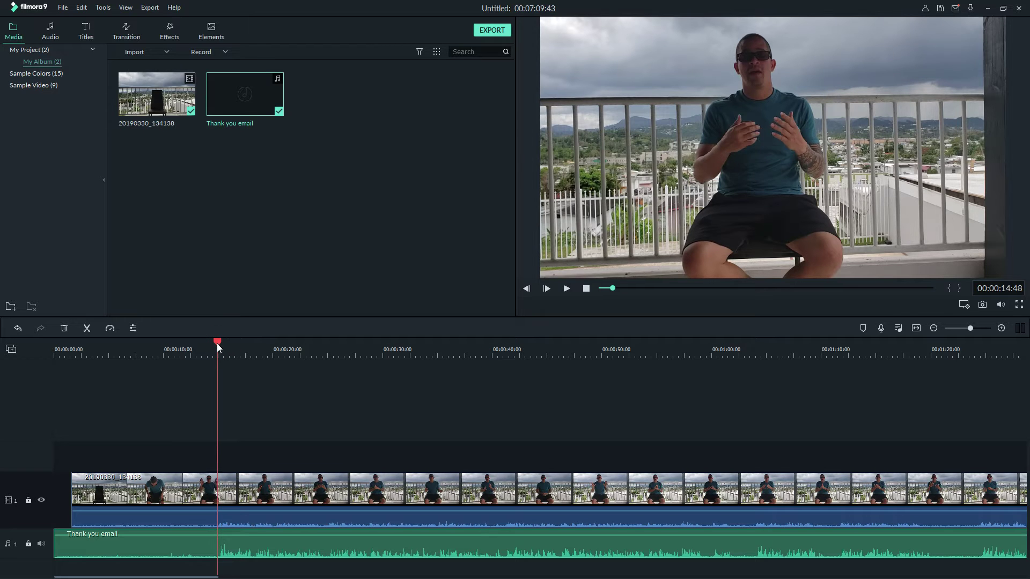
scroll(287, 352, "up", 5)
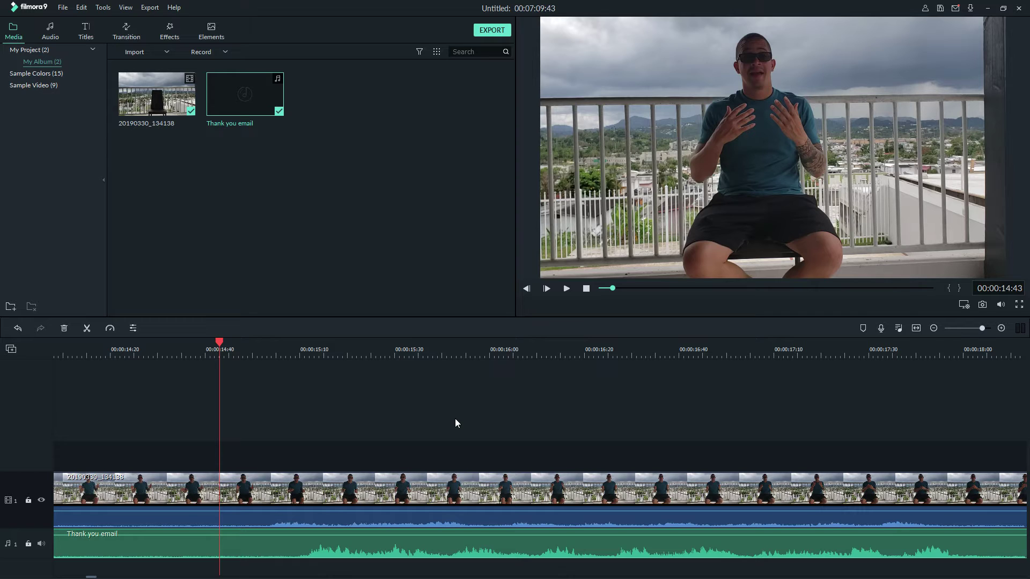
key("space")
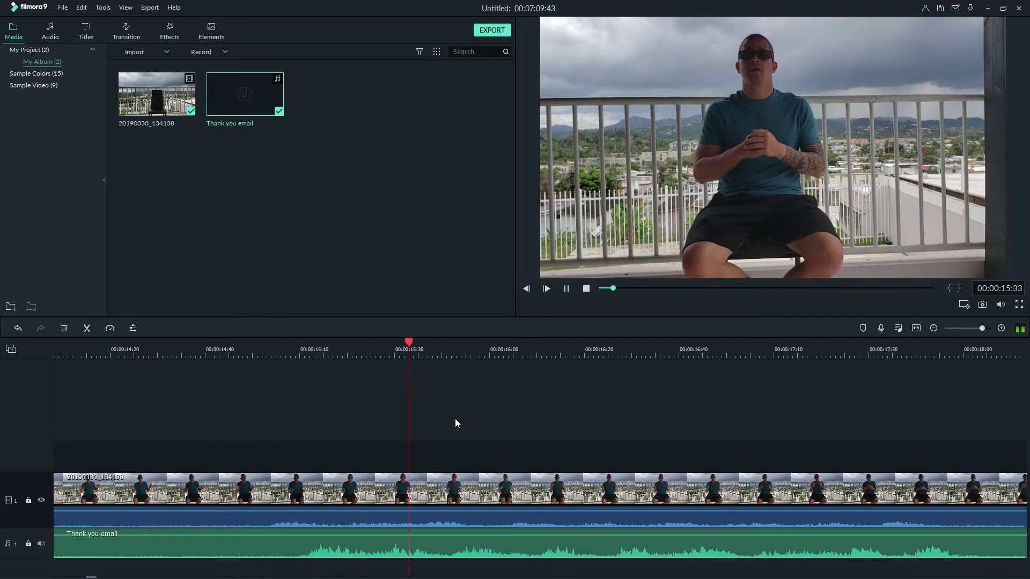
- Shift the video clip about 8 frames later to match its waveform to the separate audio where the speech begins
key("space")
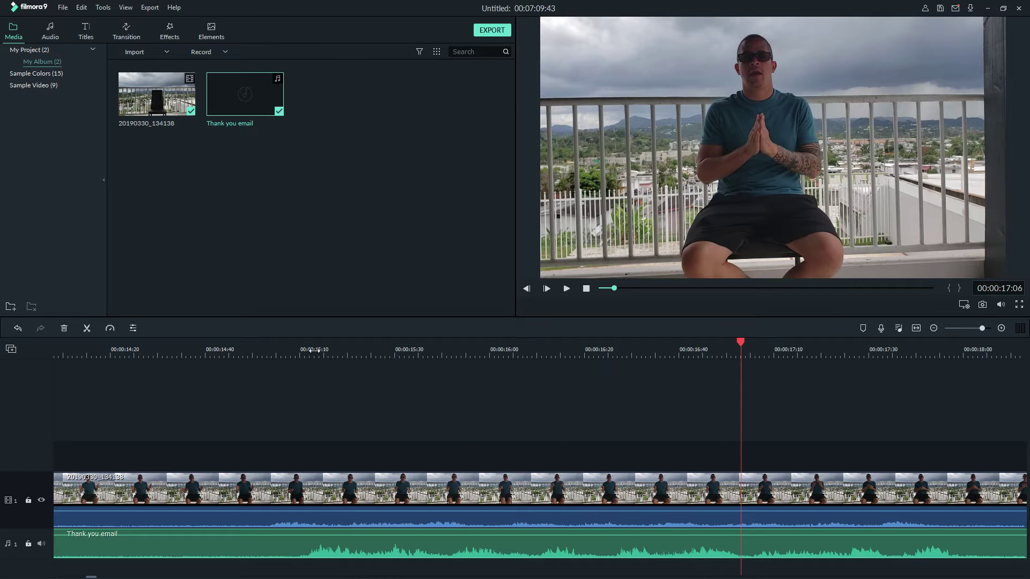
left_click(253, 349)
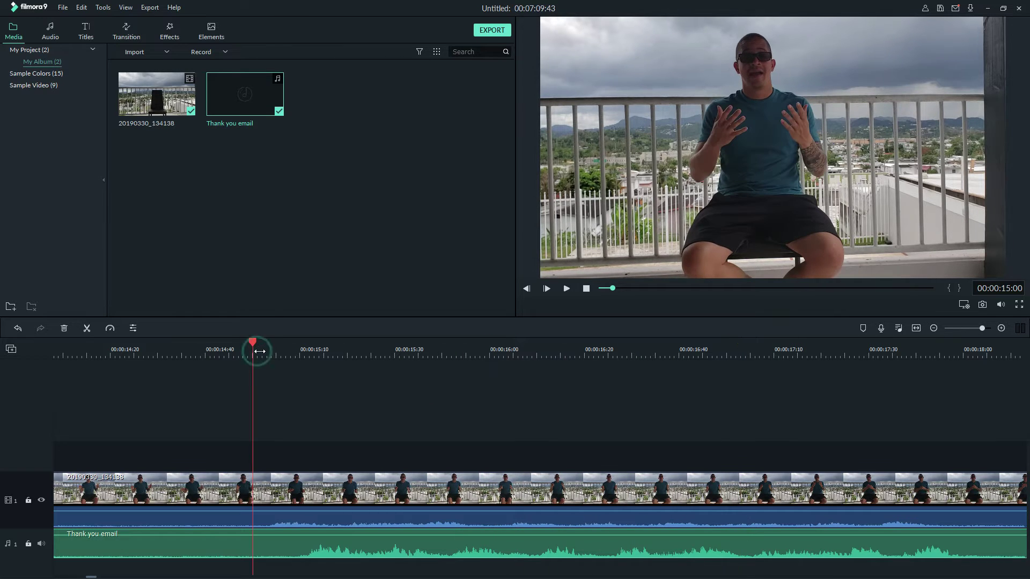
scroll(263, 349, "up", 2)
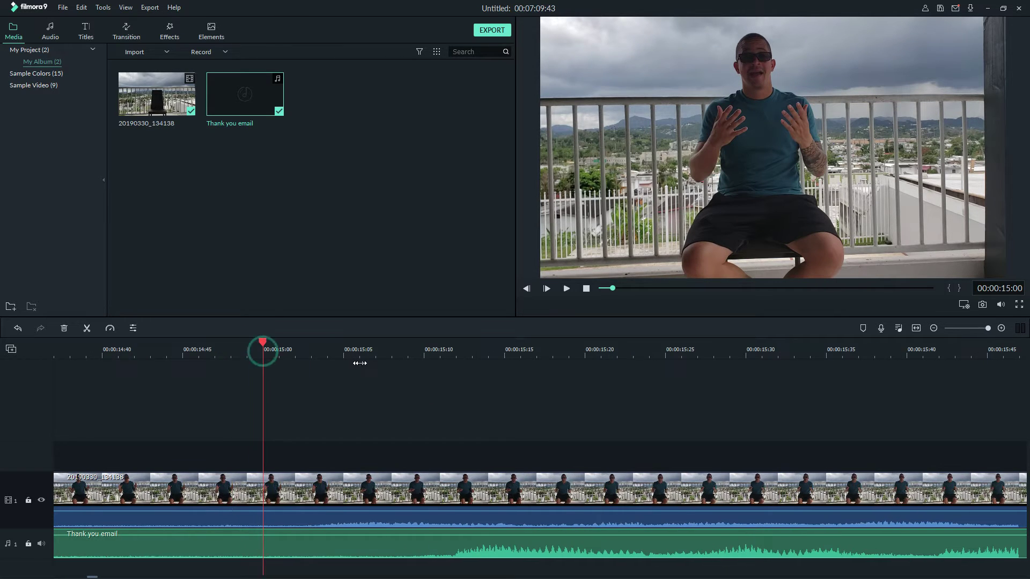
left_click(362, 498)
left_click(386, 490)
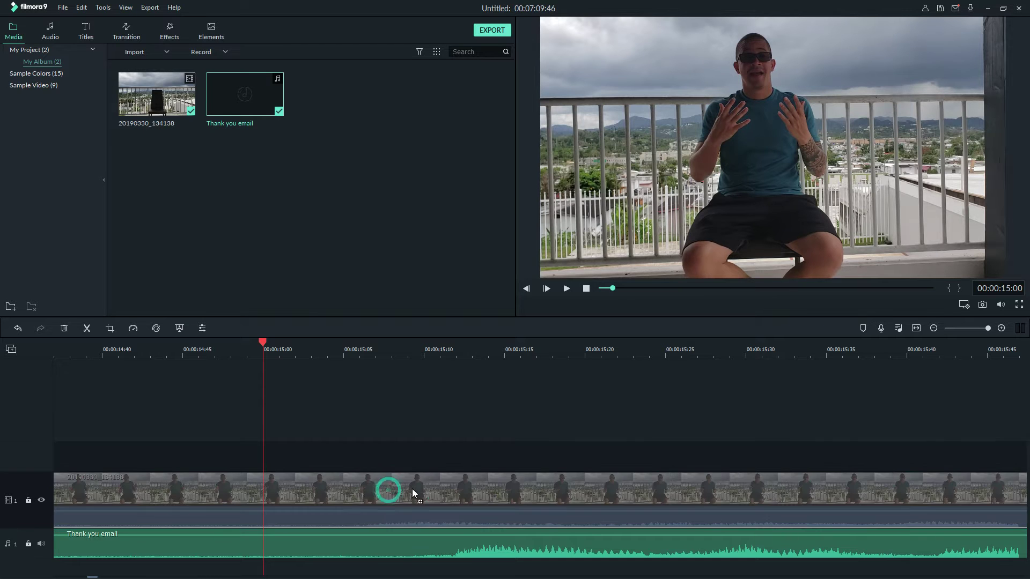
left_click(427, 490)
left_click(418, 489)
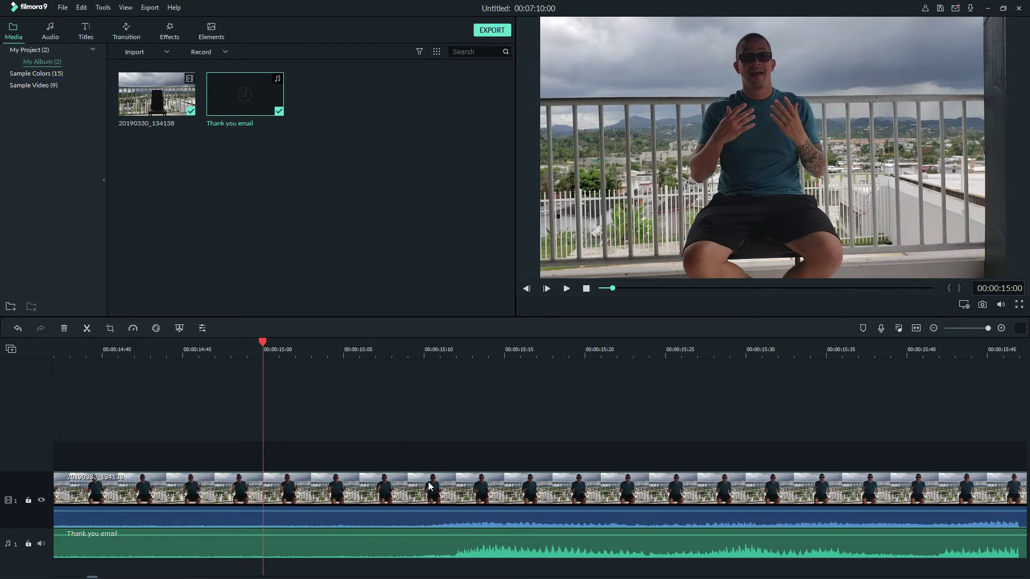
left_click(421, 486)
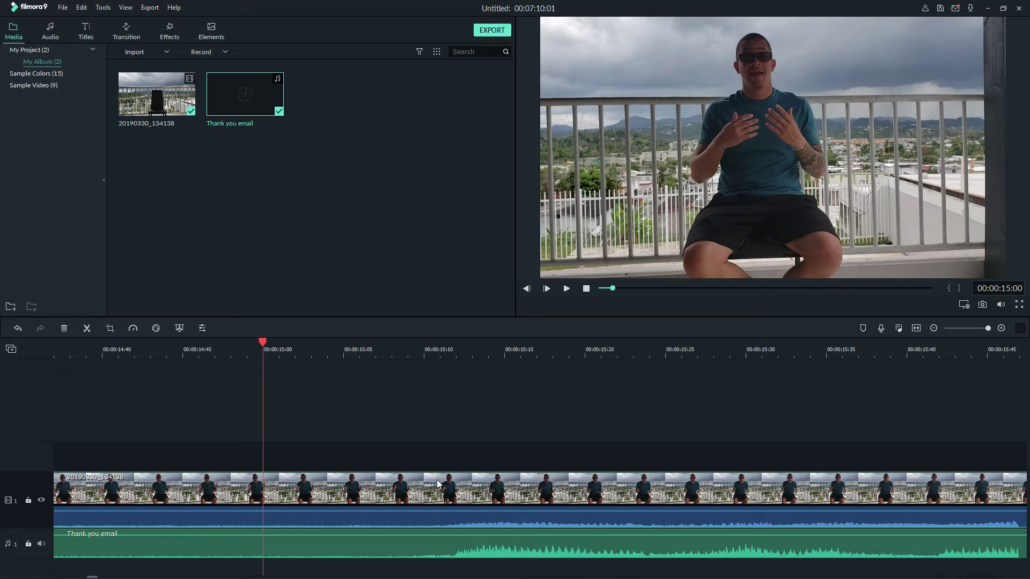
- Play both tracks from 00:00:15:00 to check the synchronization, and compare their waveforms around 00:00:22:15
key("space")
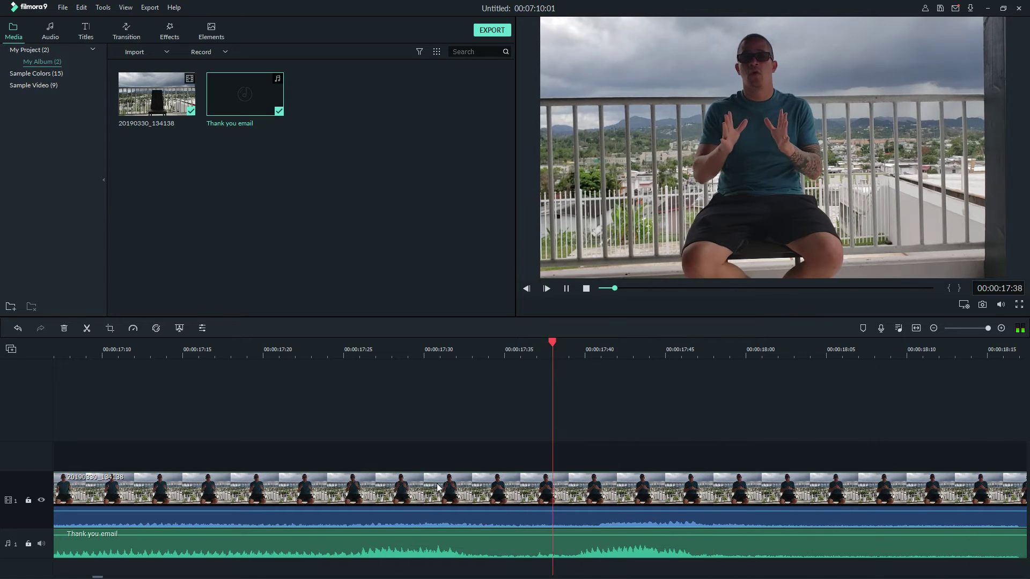
left_click(462, 350)
scroll(405, 354, "down", 3)
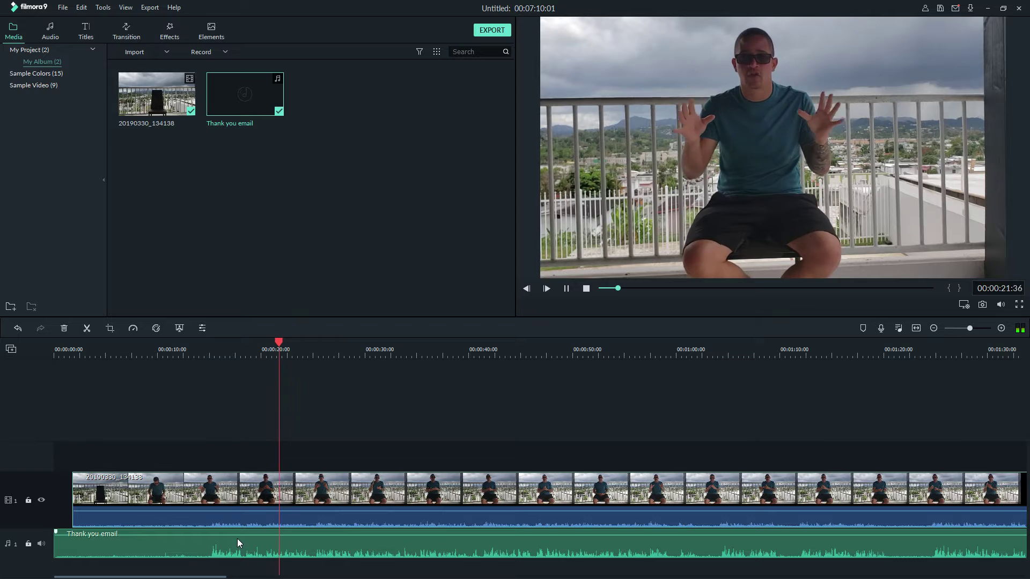
key("space")
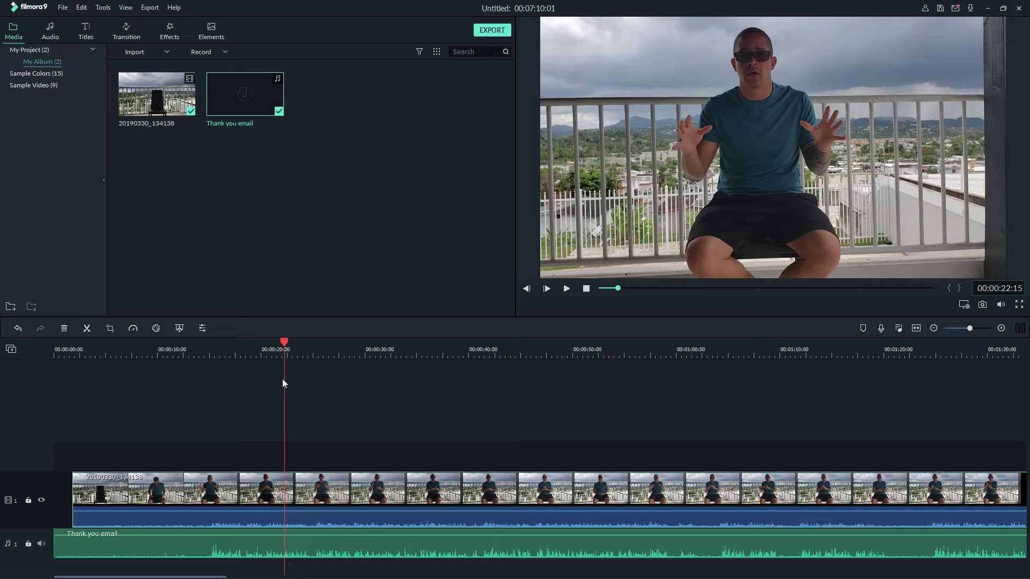
scroll(290, 353, "up", 5)
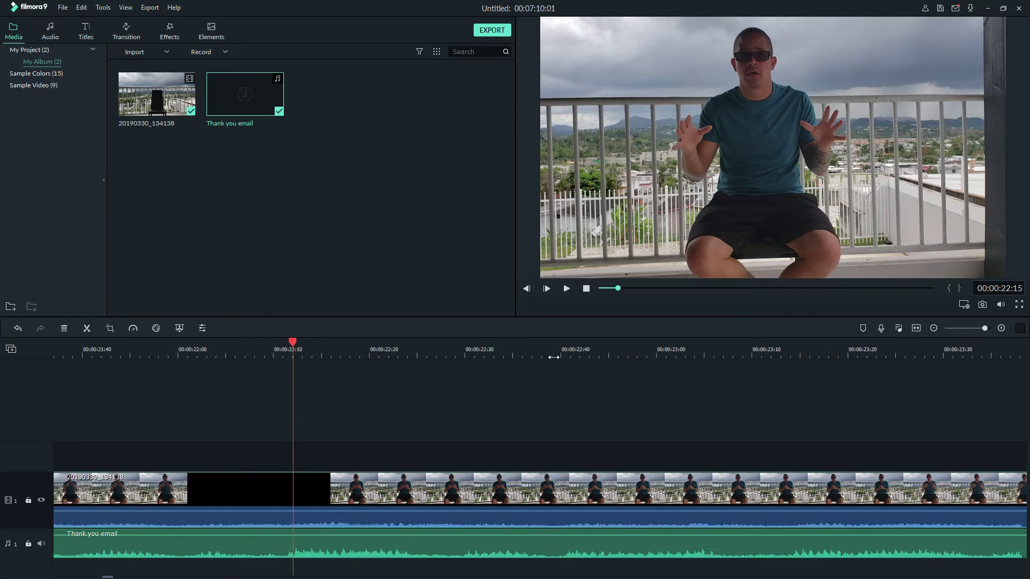
scroll(224, 351, "down", 5)
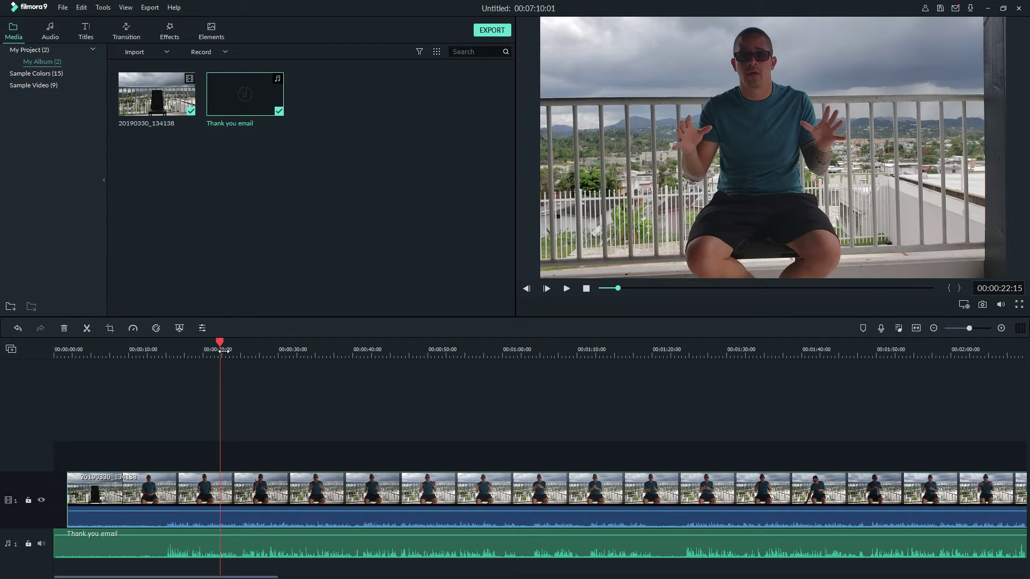
- Set the playhead to 00:00:14:38 and mute the audio track containing the Thank you email clip
left_click(169, 354)
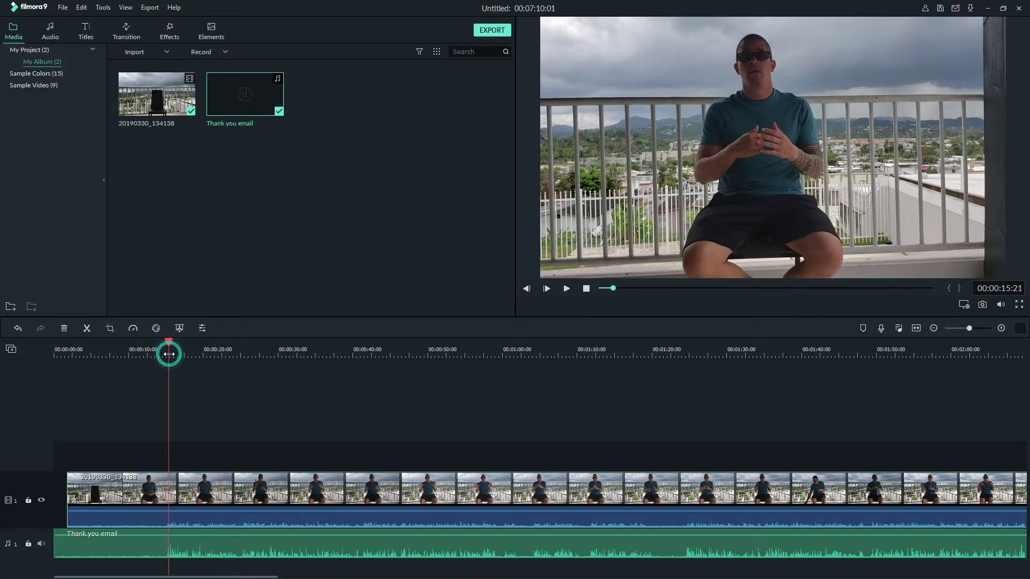
left_click(164, 354)
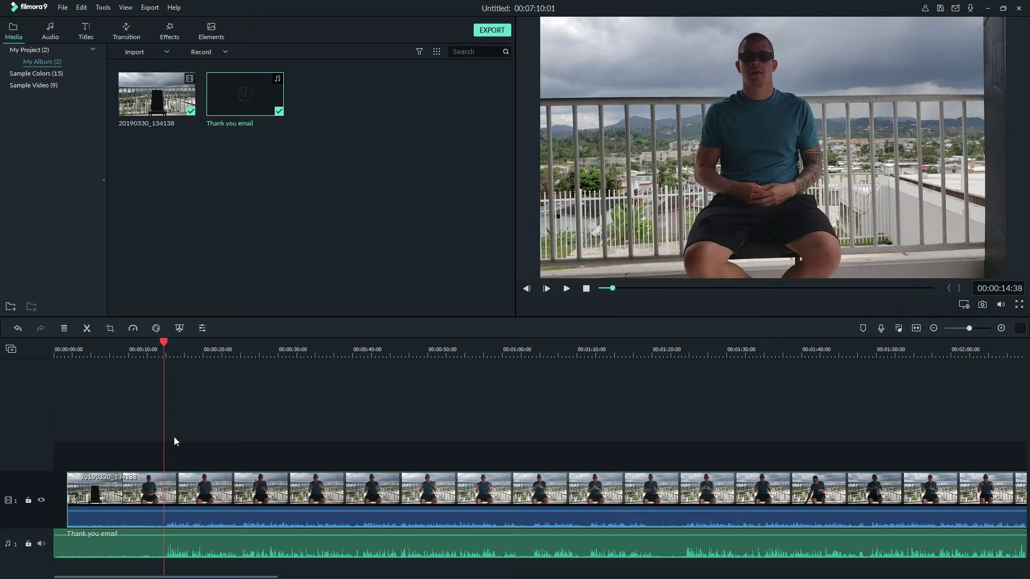
mouse_move(133, 536)
mouse_move(140, 516)
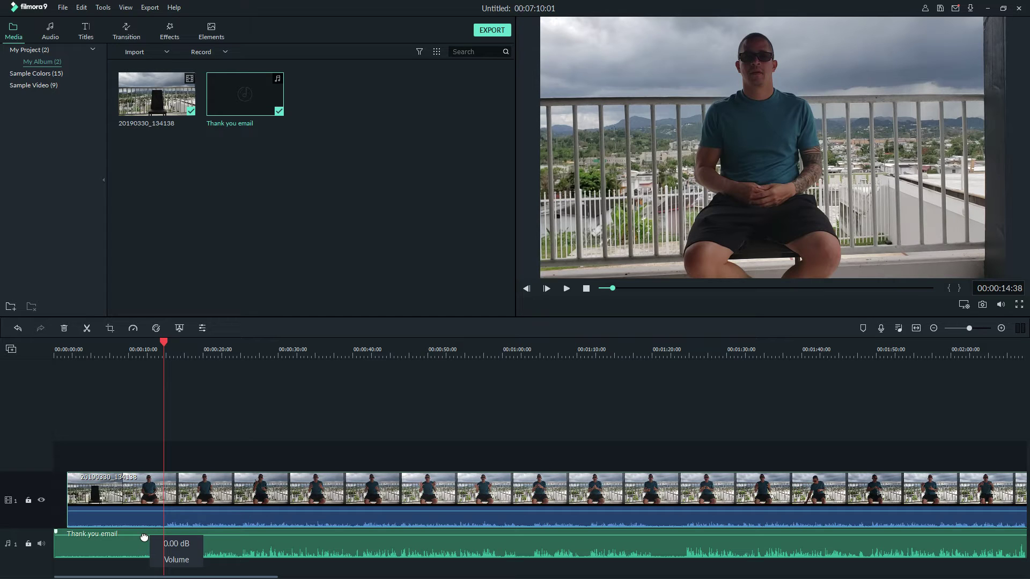
left_click(41, 544)
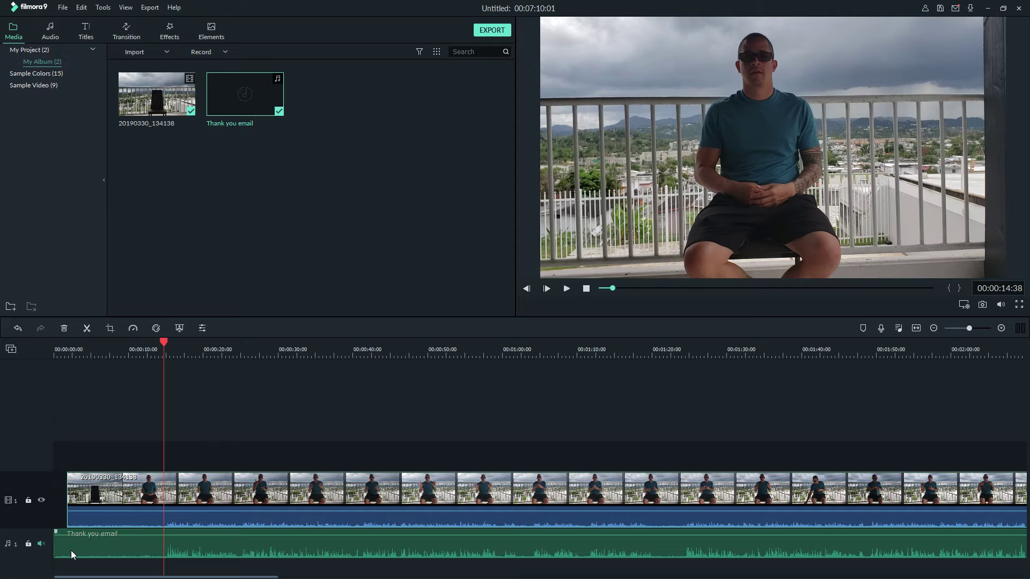
- Play the video clip's own camera audio for several seconds while raising the system volume, and stop playback
key("space")
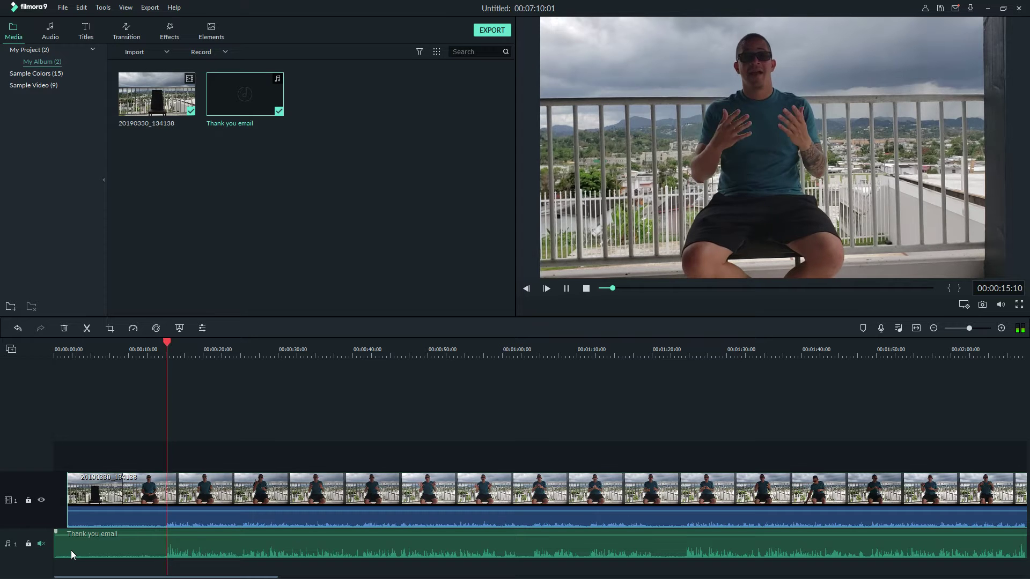
key("XF86AudioRaiseVolume")
key("XF86AudioRaiseVolume")
key("XF86AudioRaiseVolume")
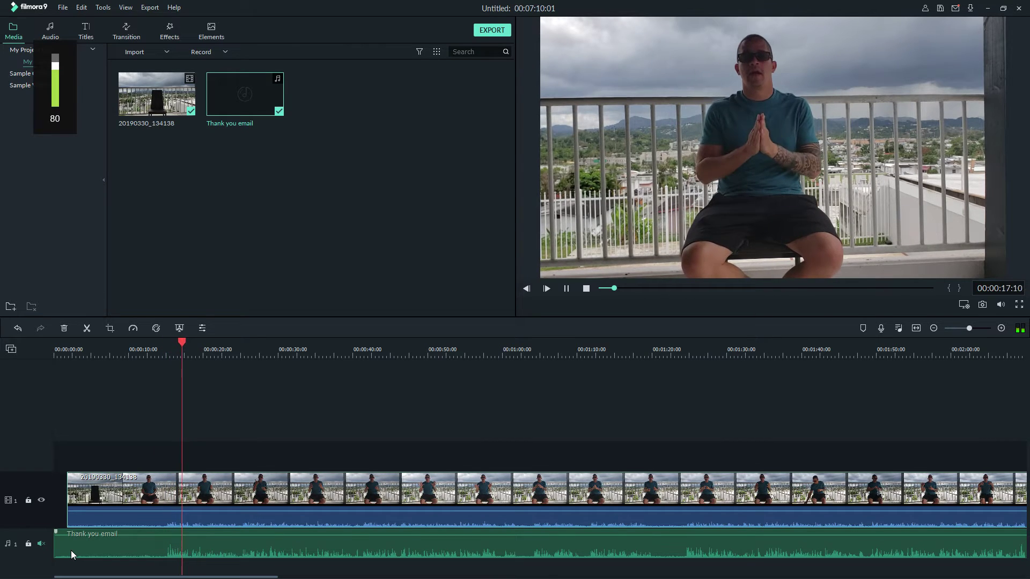
key("XF86AudioRaiseVolume")
key("XF86AudioRaiseVolume")
key("XF86AudioRaiseVolume")
key("XF86AudioRaiseVolume")
key("XF86AudioRaiseVolume")
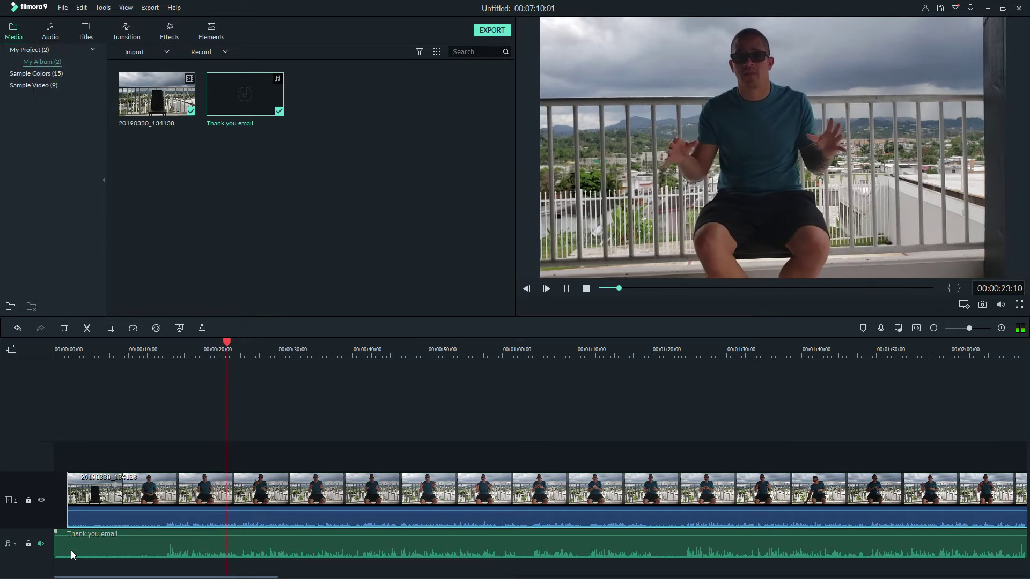
key("space")
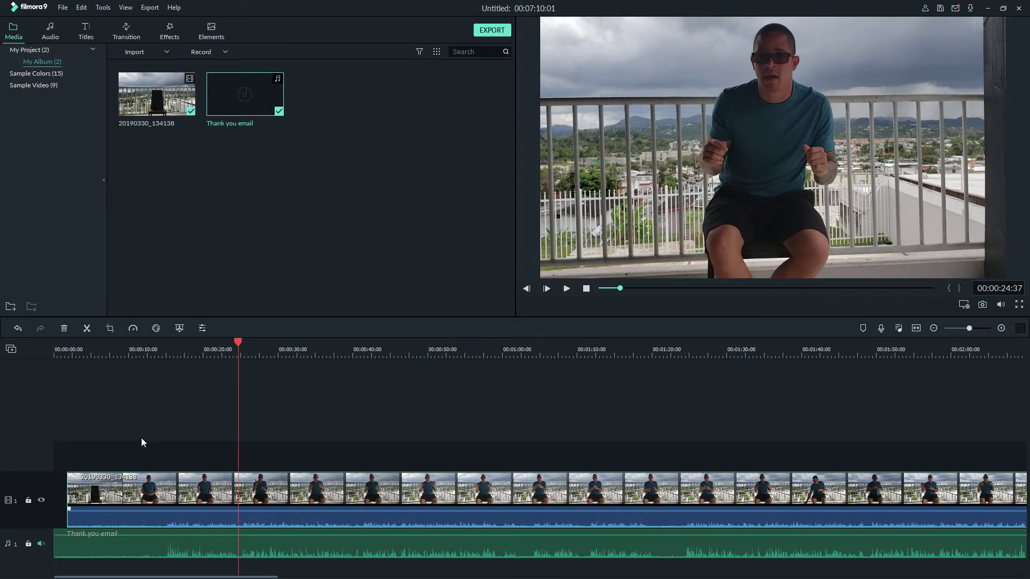
- Return the playhead to 00:00:14:20 and unmute the Thank you email audio track
left_click(171, 355)
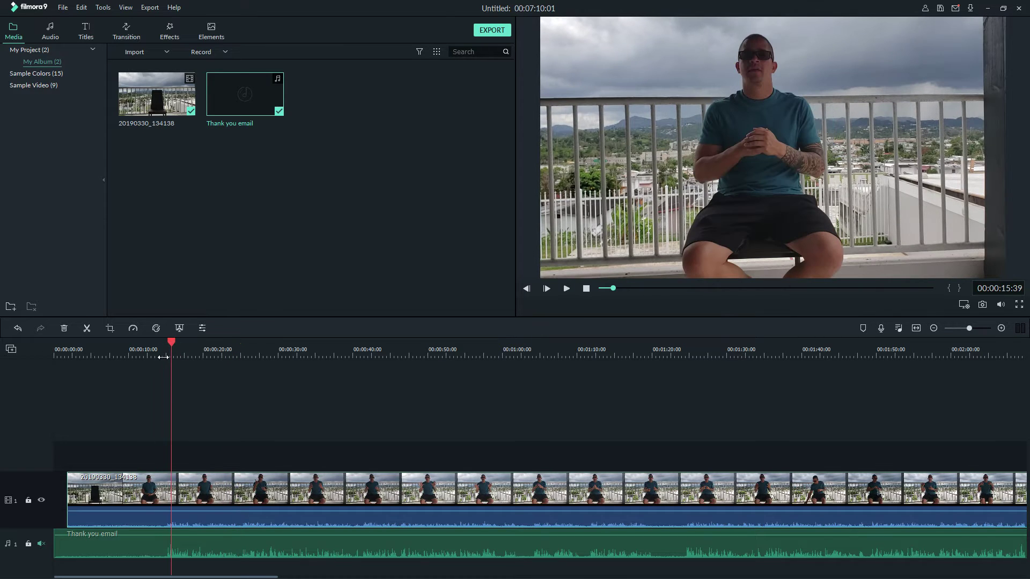
left_click(161, 357)
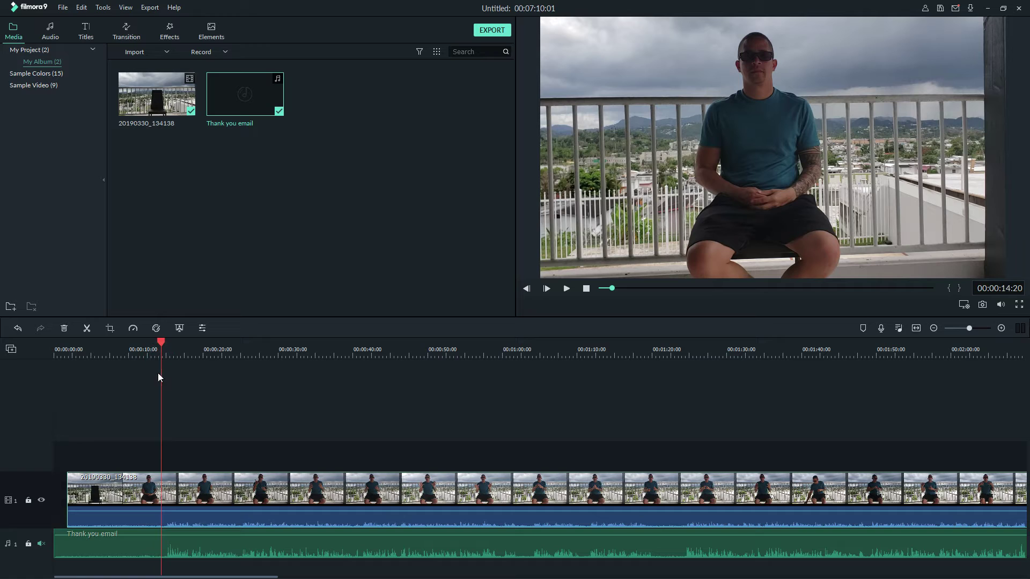
left_click(40, 545)
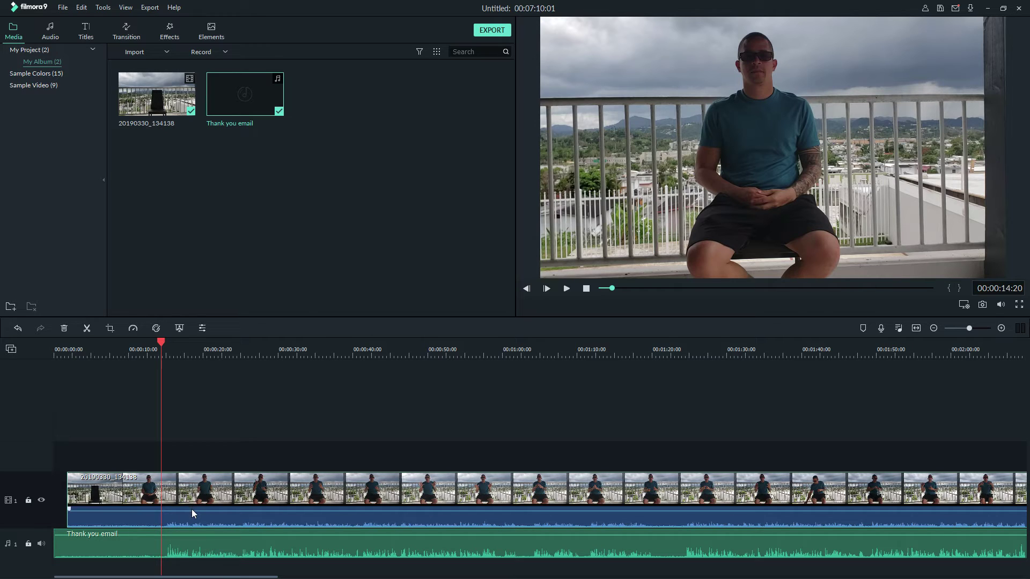
- Silence the video clip's own audio, listen to the separate audio from 00:00:14:20, and restore the clip's volume to 0.00 dB
mouse_move(191, 511)
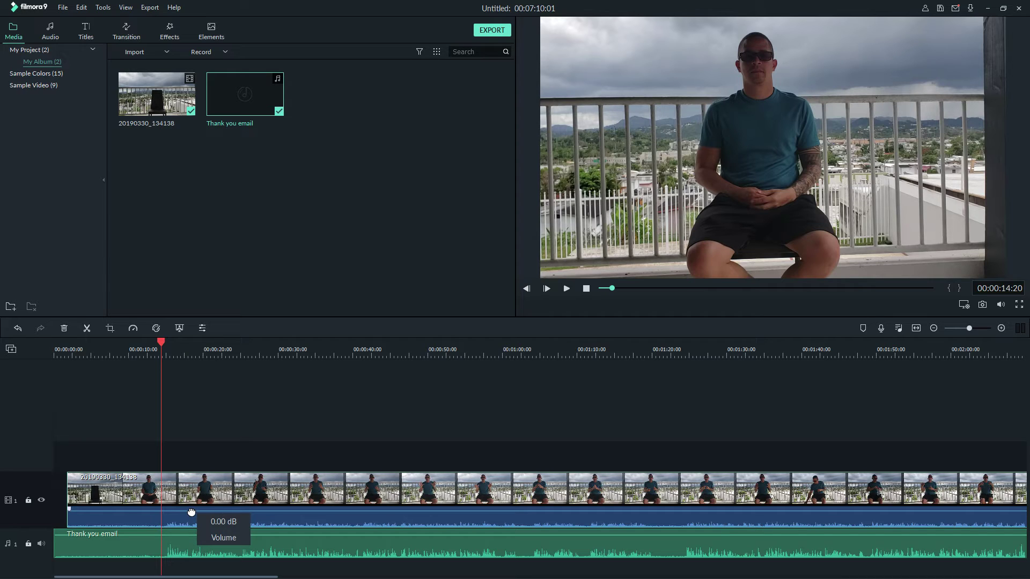
left_click_drag(191, 512, 192, 529)
key("space")
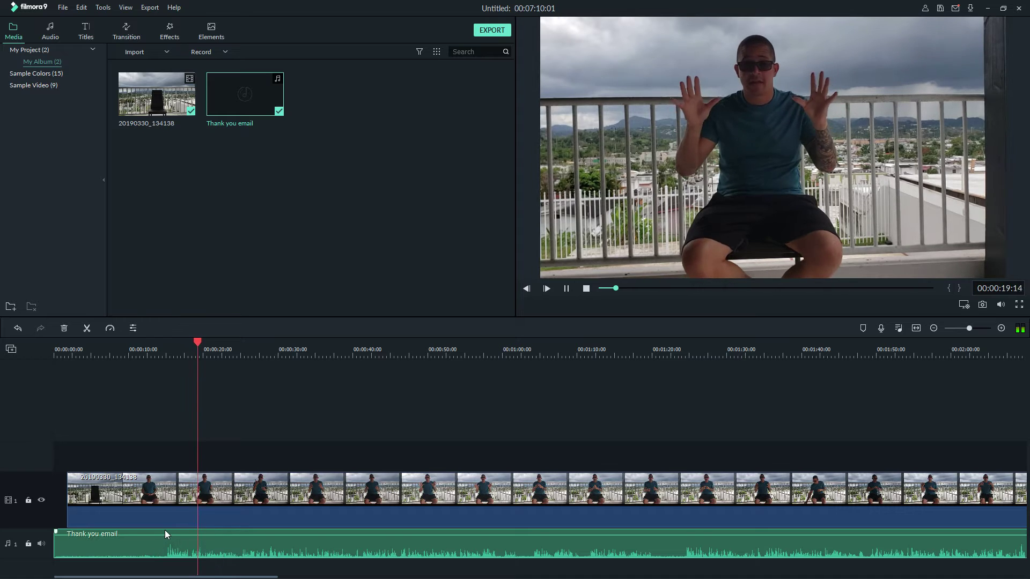
mouse_move(165, 528)
key("space")
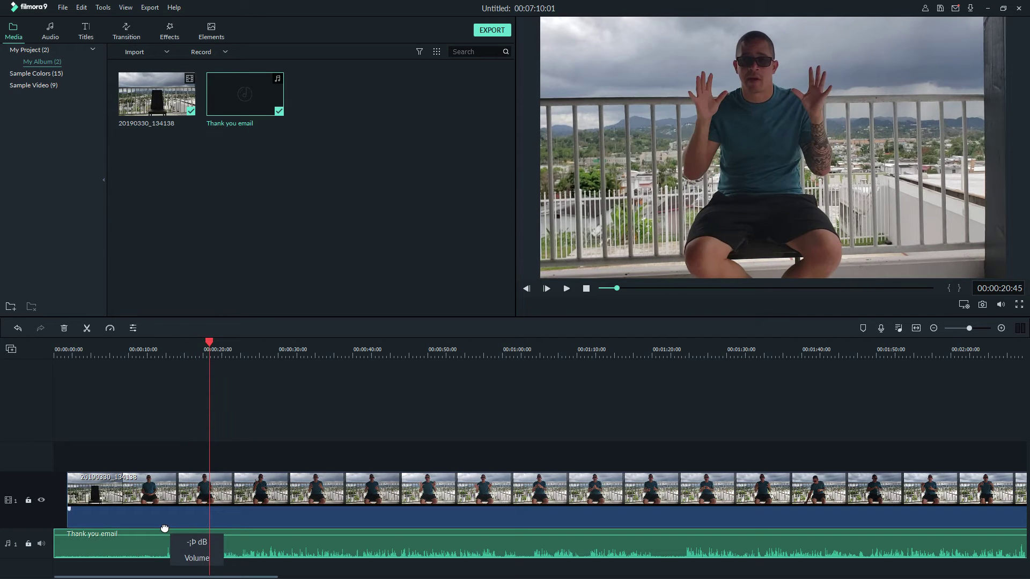
left_click_drag(165, 528, 163, 513)
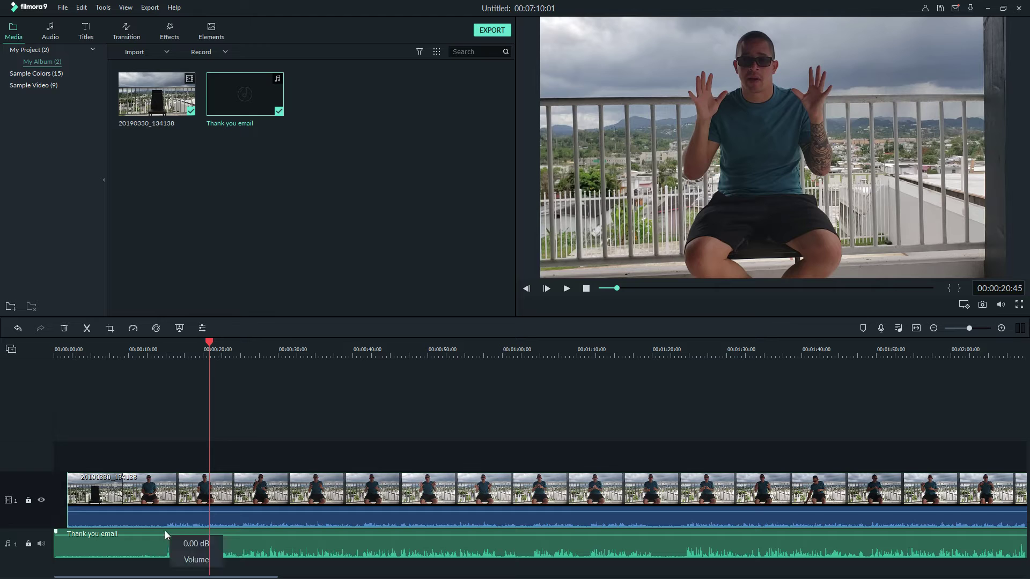
- Place the playhead exactly at the start of the video clip, at 00:00:01:41
left_click_drag(136, 349, 96, 359)
left_click(60, 348)
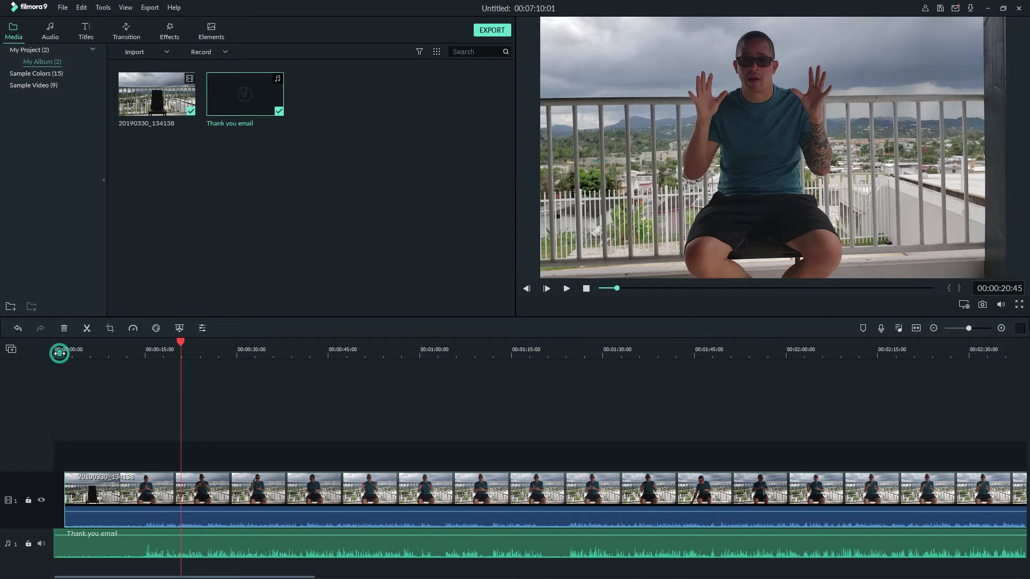
left_click(61, 349)
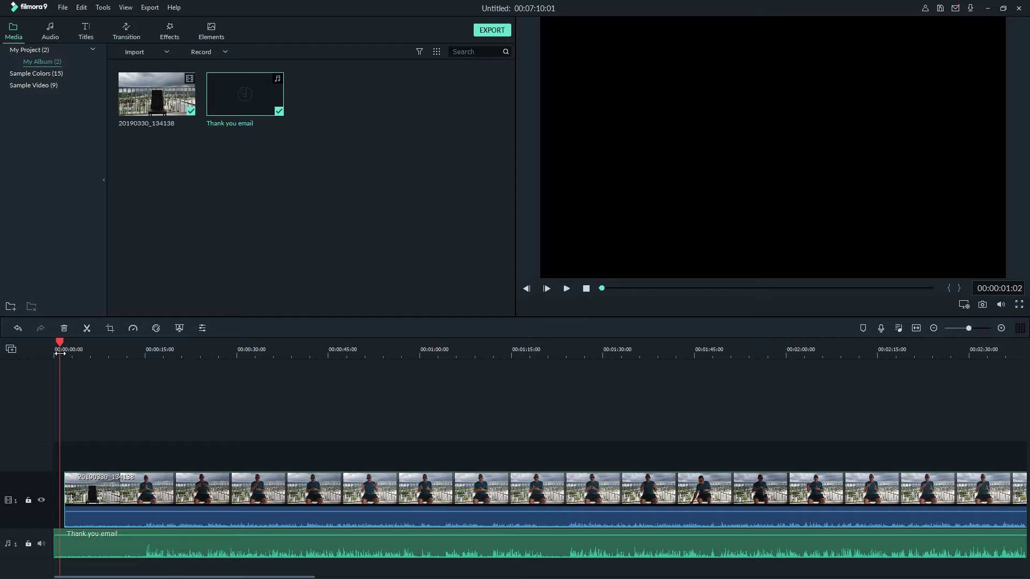
left_click(65, 350)
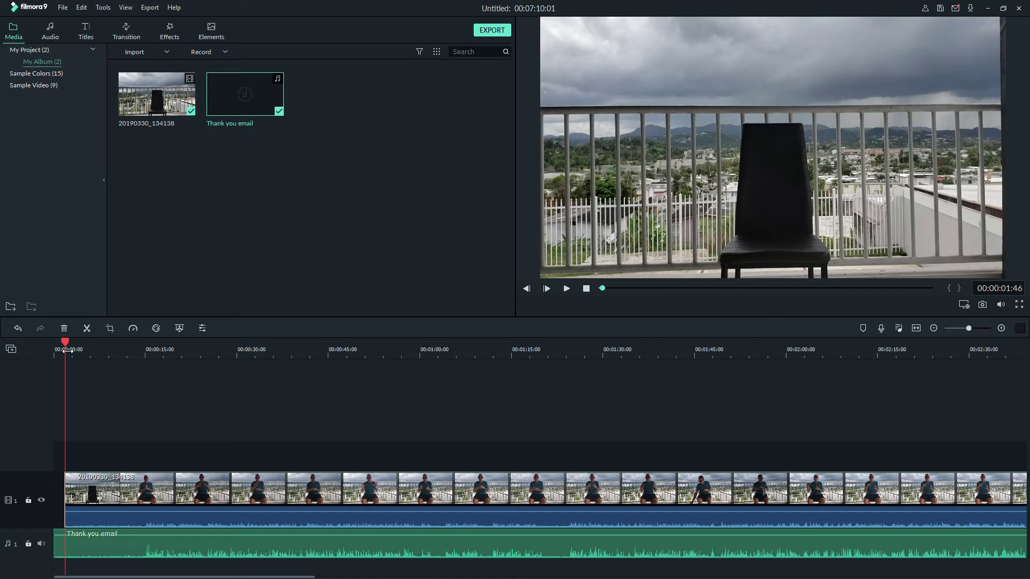
left_click(65, 350)
scroll(472, 368, "up", 5)
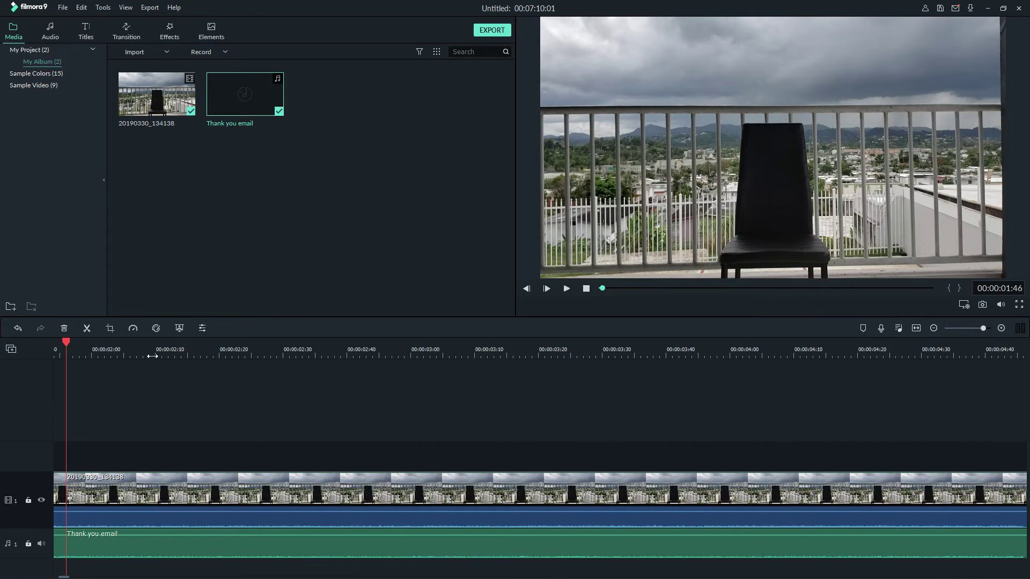
left_click(63, 576)
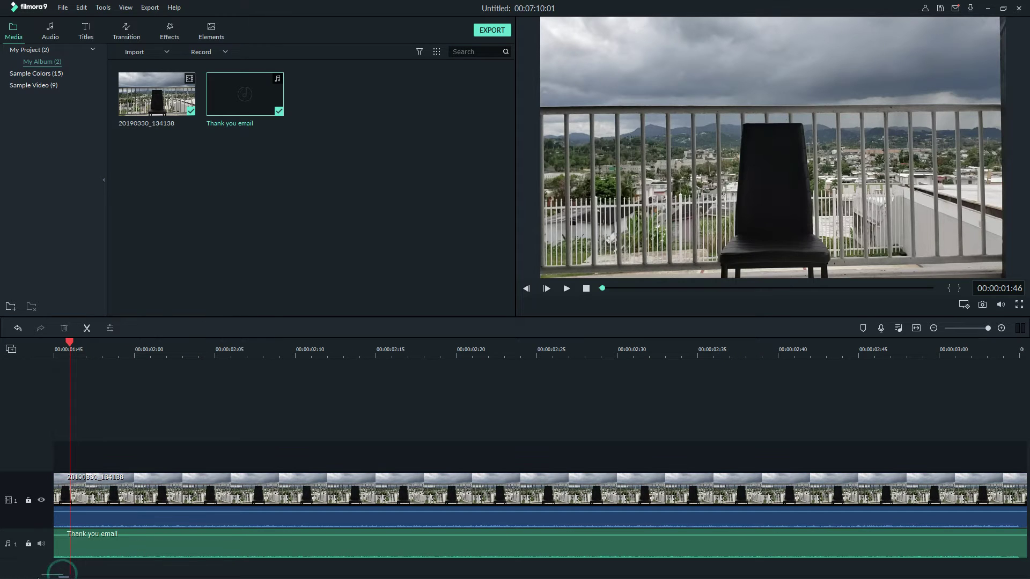
left_click_drag(61, 576, 58, 577)
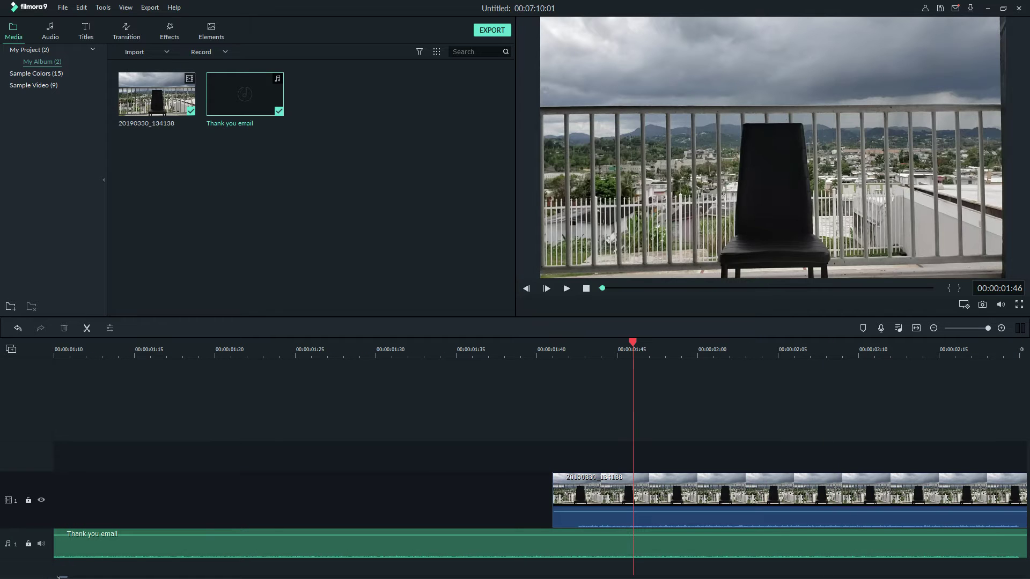
left_click(488, 349)
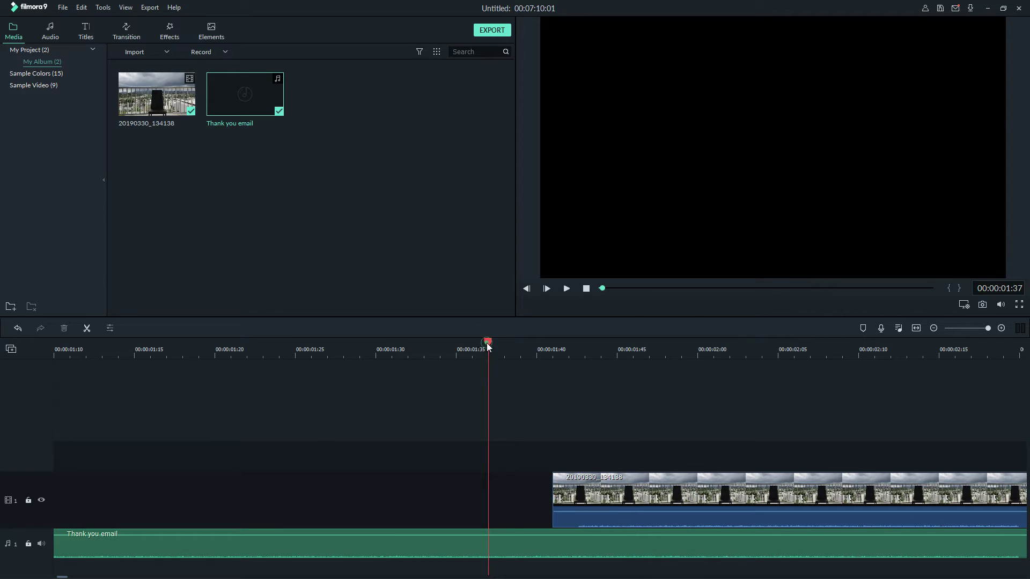
left_click_drag(486, 343, 556, 351)
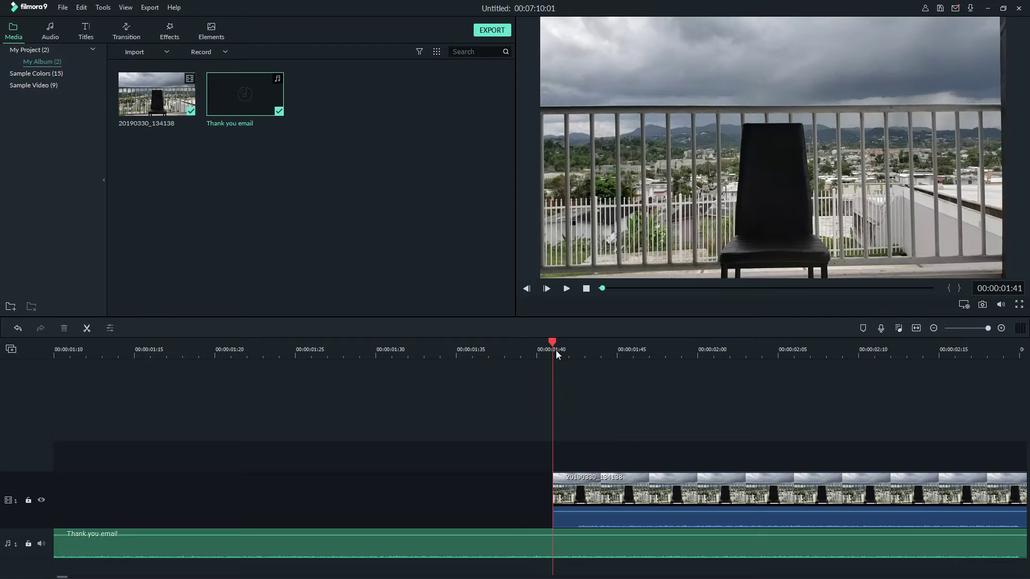
- Split the Thank you email audio at 00:00:01:41 and delete the part before the video clip begins
left_click(480, 549)
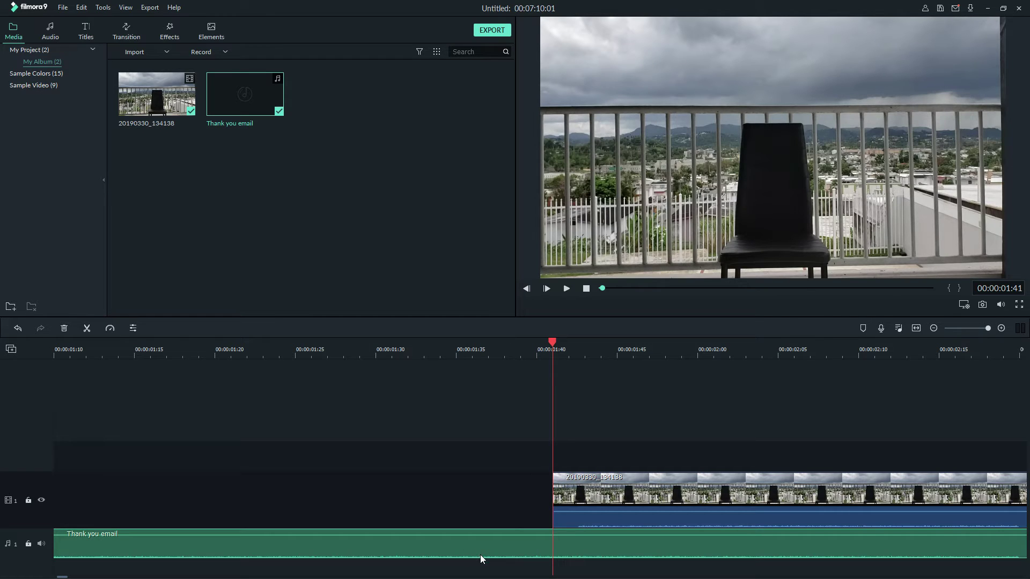
key("ctrl+b")
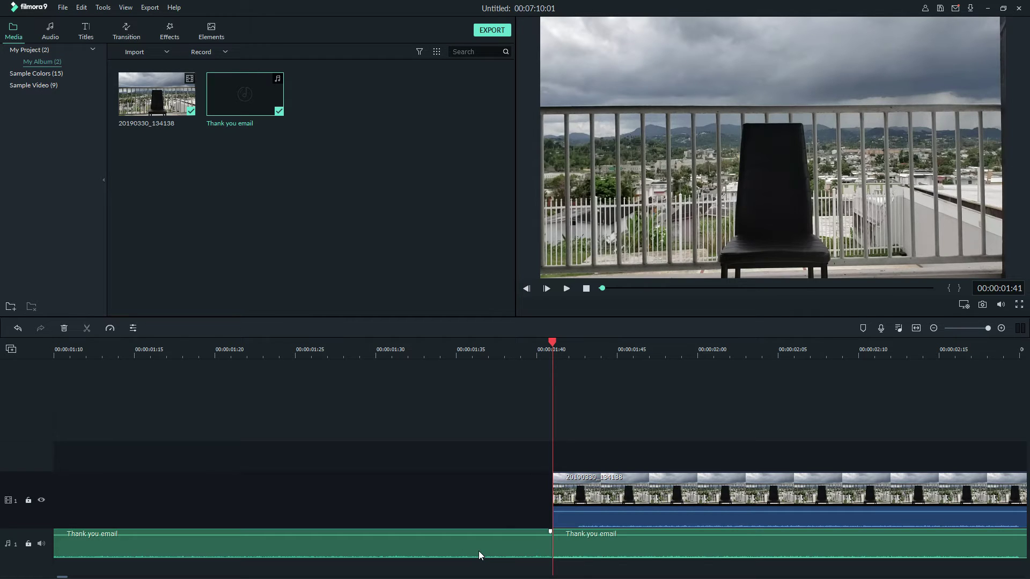
left_click(478, 552)
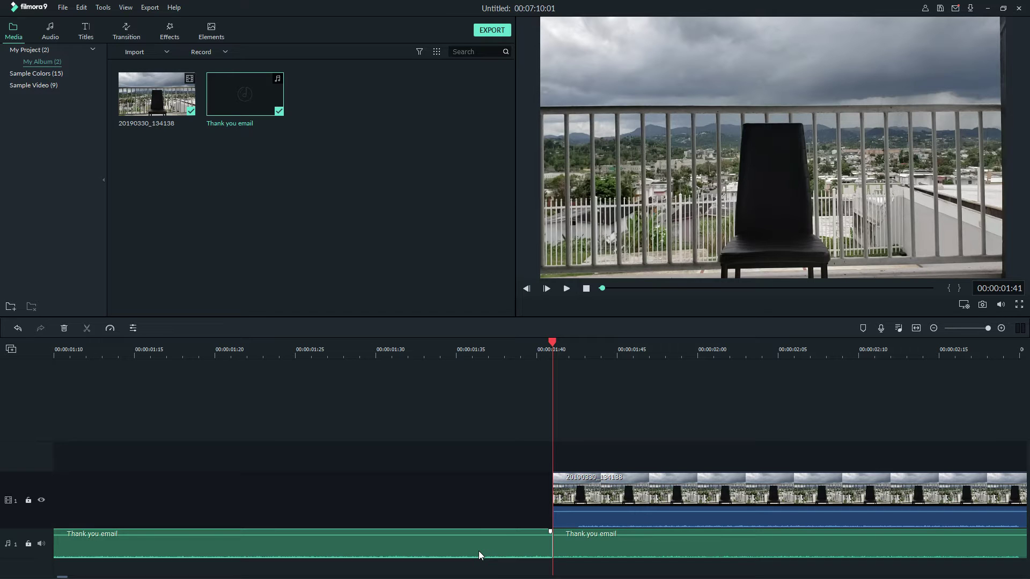
key("Delete")
- Select the video and Thank you email clips and move them together to the very start of the timeline
left_click_drag(617, 357, 267, 349)
left_click_drag(388, 349, 171, 356)
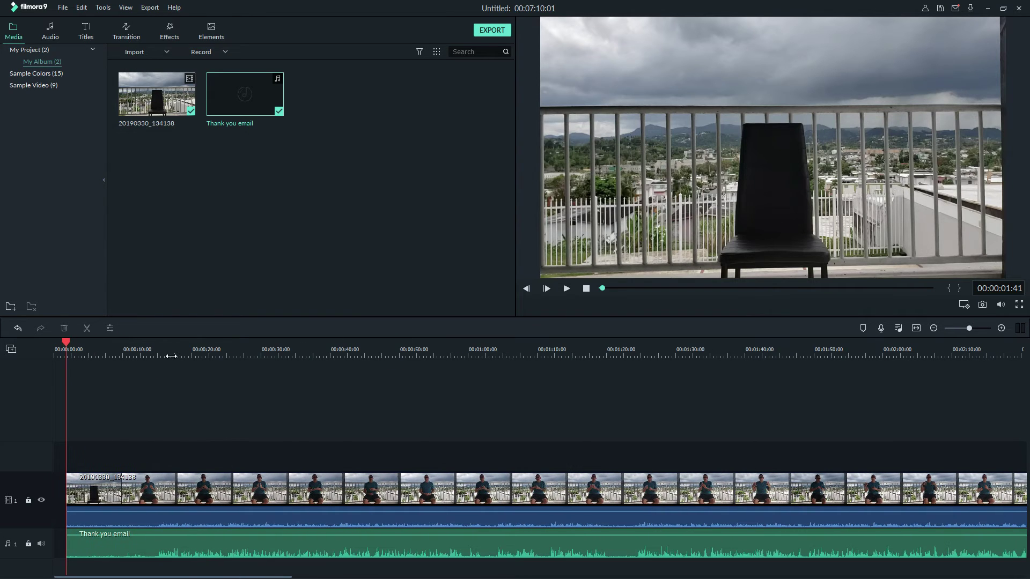
left_click(207, 492)
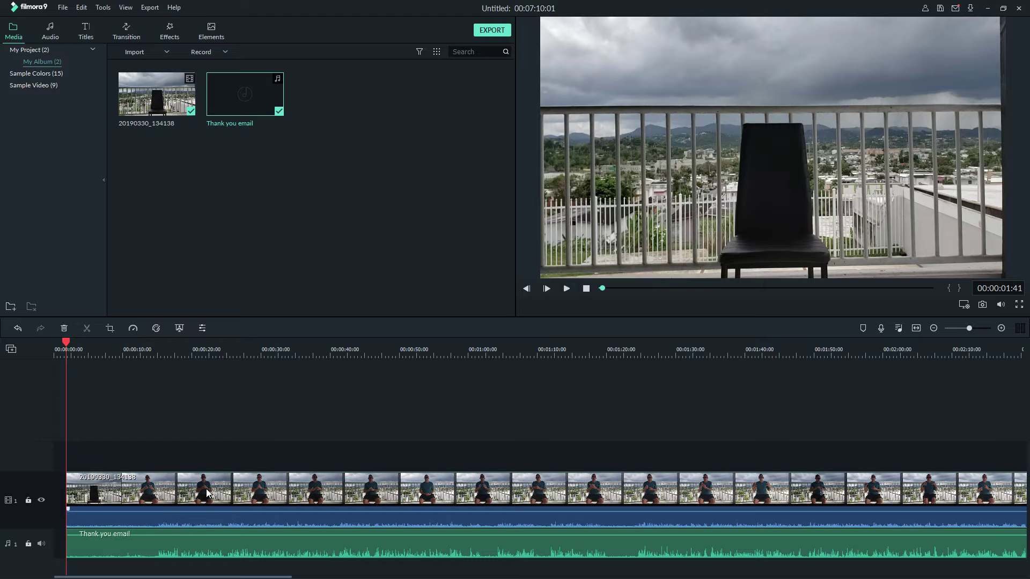
left_click(201, 543)
left_click(257, 488, "ctrl")
left_click_drag(314, 488, 187, 479)
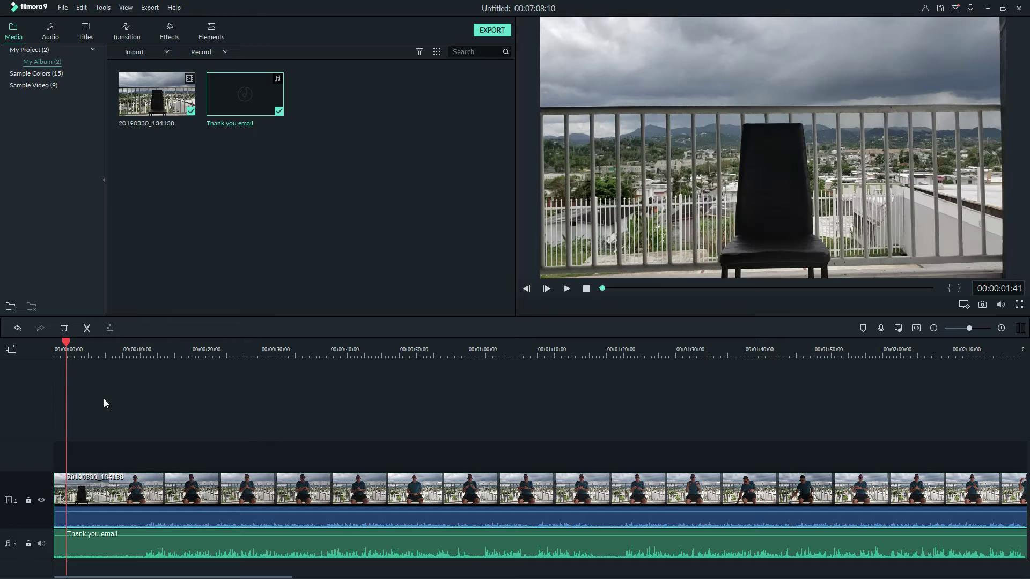
- Play the aligned video and audio clips together from shortly before the speech begins
left_click(107, 349)
key("space")
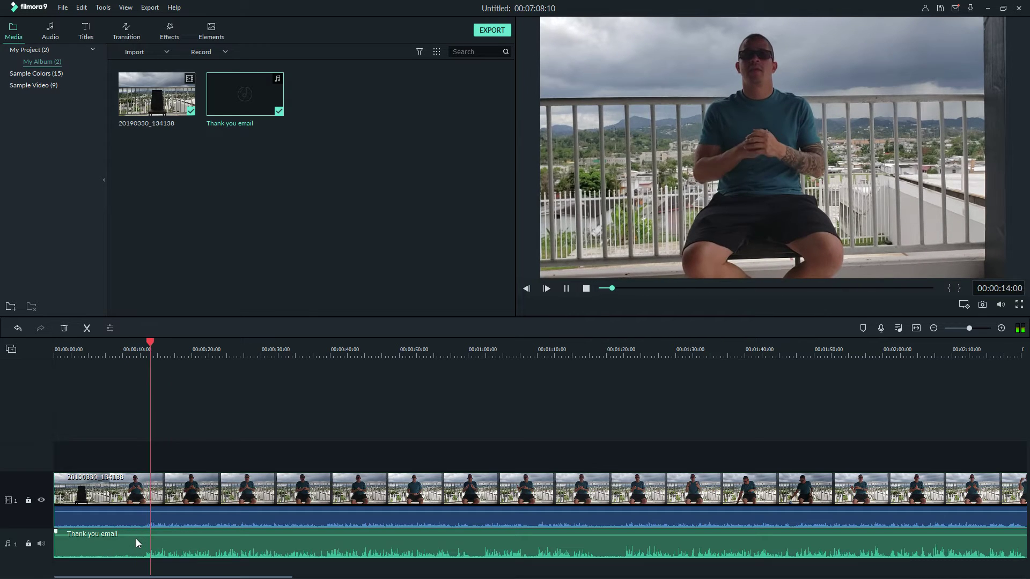
- Lower the video clip's own audio to silence, and raise its volume to 6.00 dB
left_click_drag(128, 511, 128, 513)
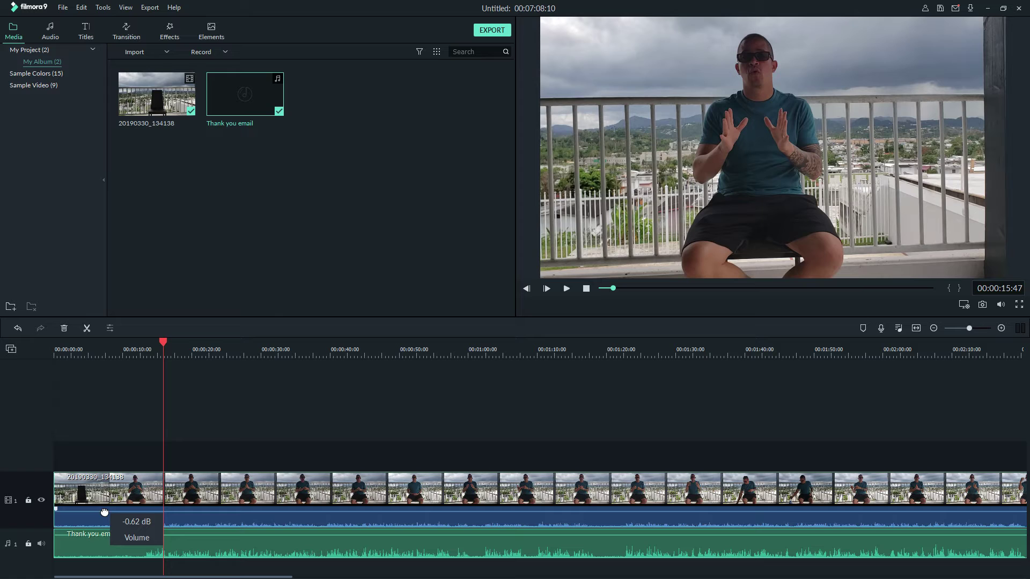
left_click_drag(104, 512, 104, 534)
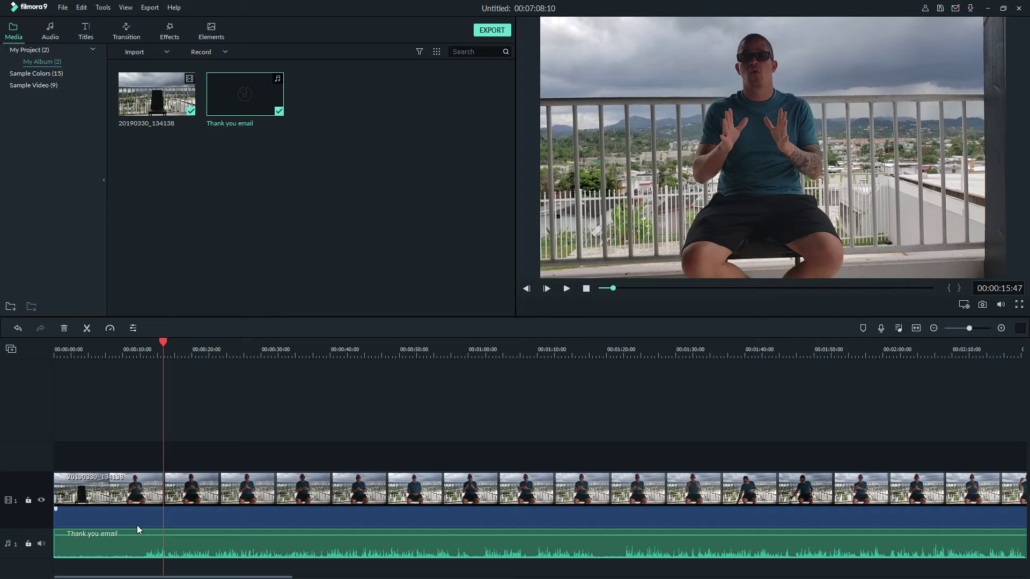
left_click_drag(137, 527, 138, 509)
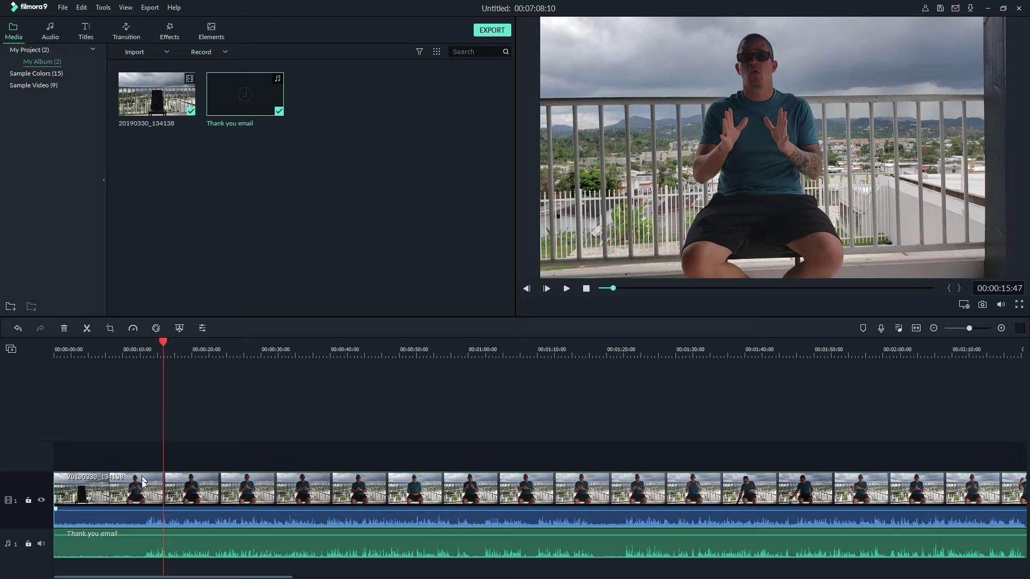
- Split the video clip at 00:00:15:44, 00:00:31:06 and 00:00:49:02
key("ctrl+b")
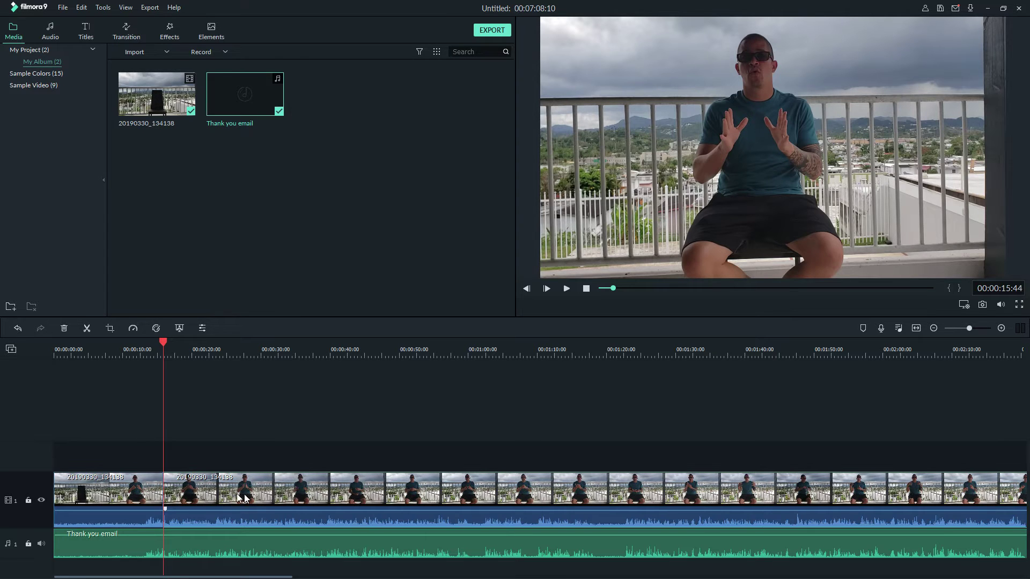
left_click(268, 352)
key("ctrl+b")
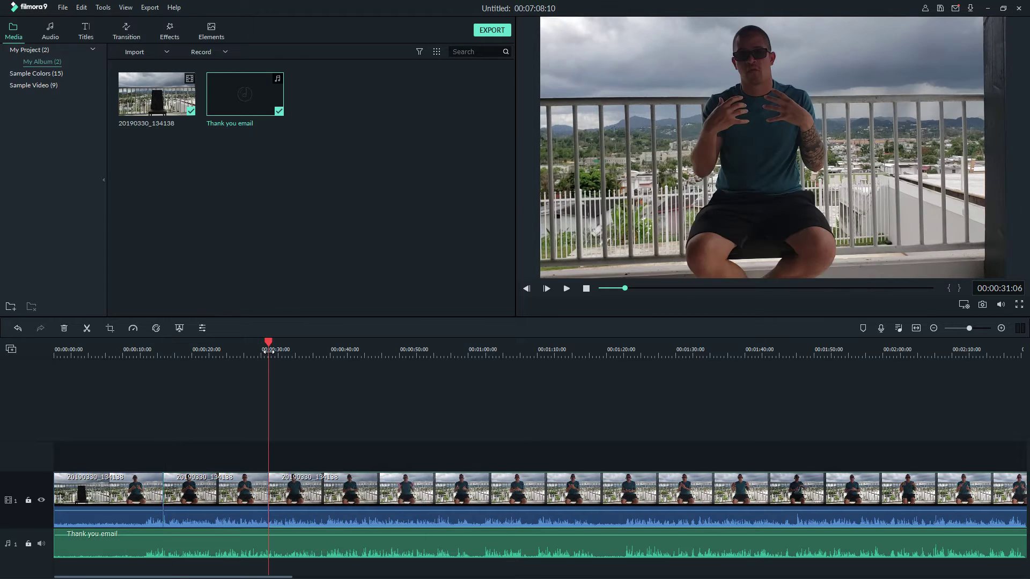
left_click(392, 352)
key("ctrl+b")
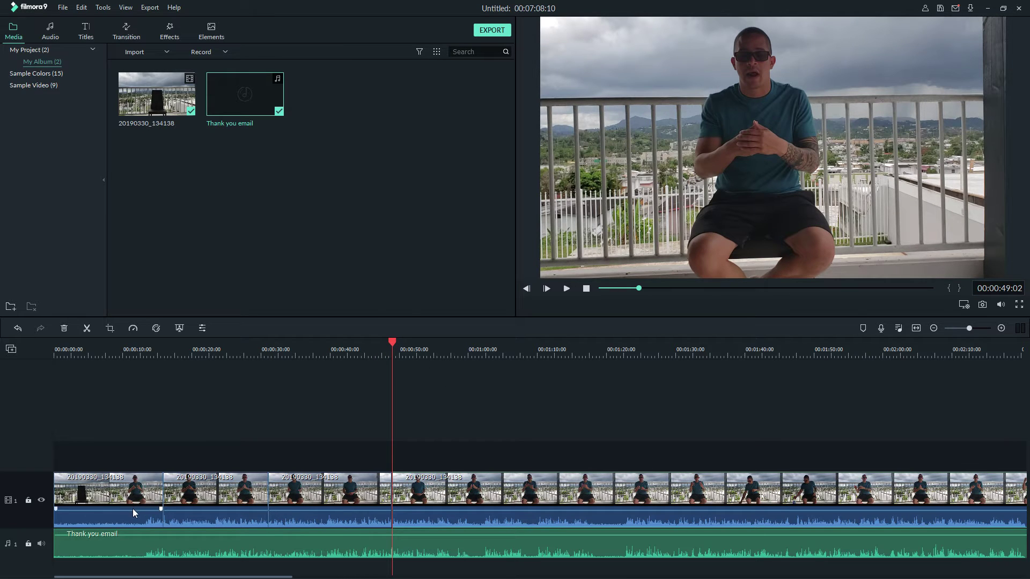
- Silence the first video segment's own audio, and undo it together with the splits in the video clip
left_click_drag(133, 508, 130, 530)
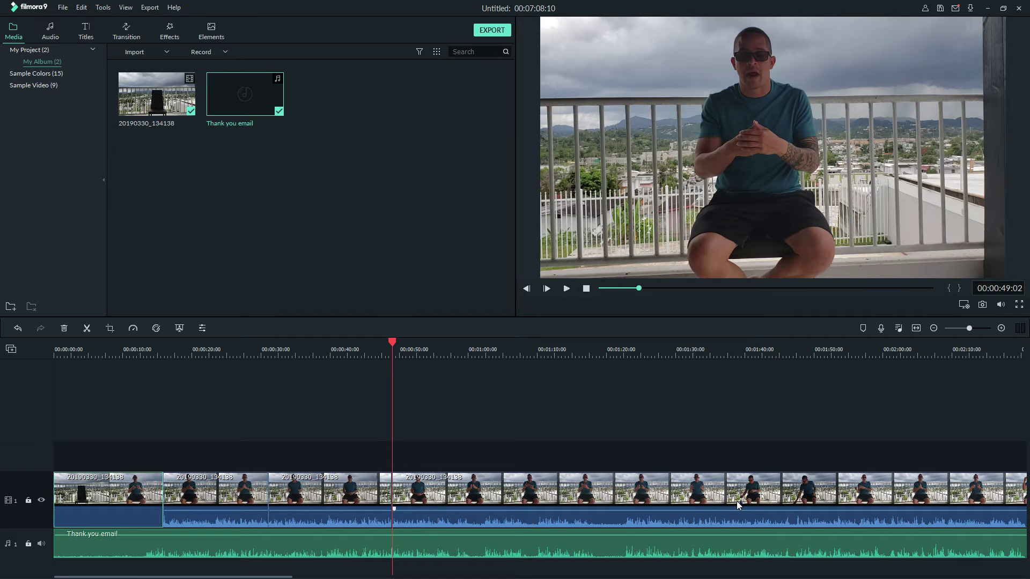
left_click_drag(731, 349, 224, 348)
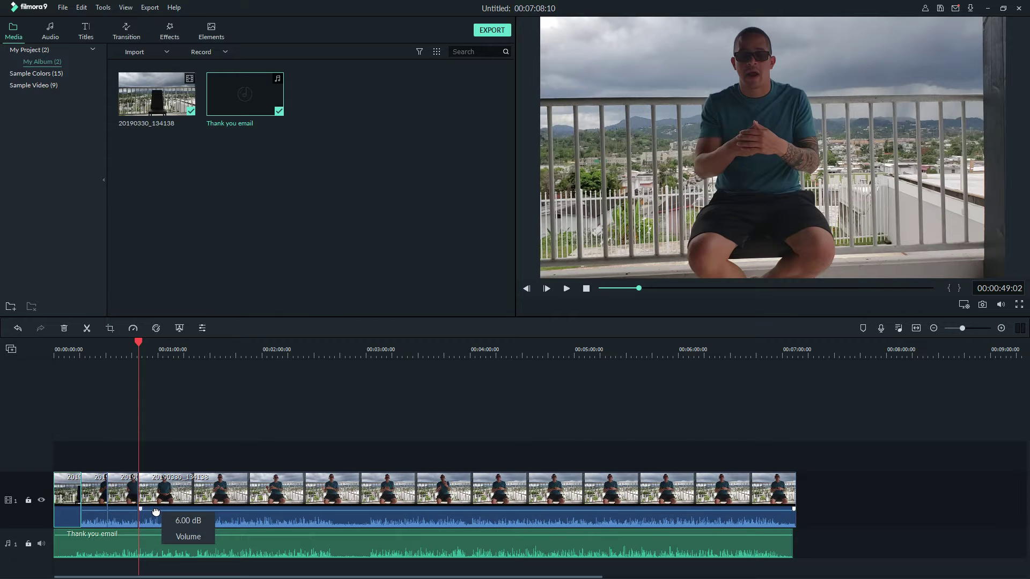
mouse_move(155, 513)
left_mouse_down()
mouse_move(155, 529)
mouse_move(158, 510)
left_mouse_up()
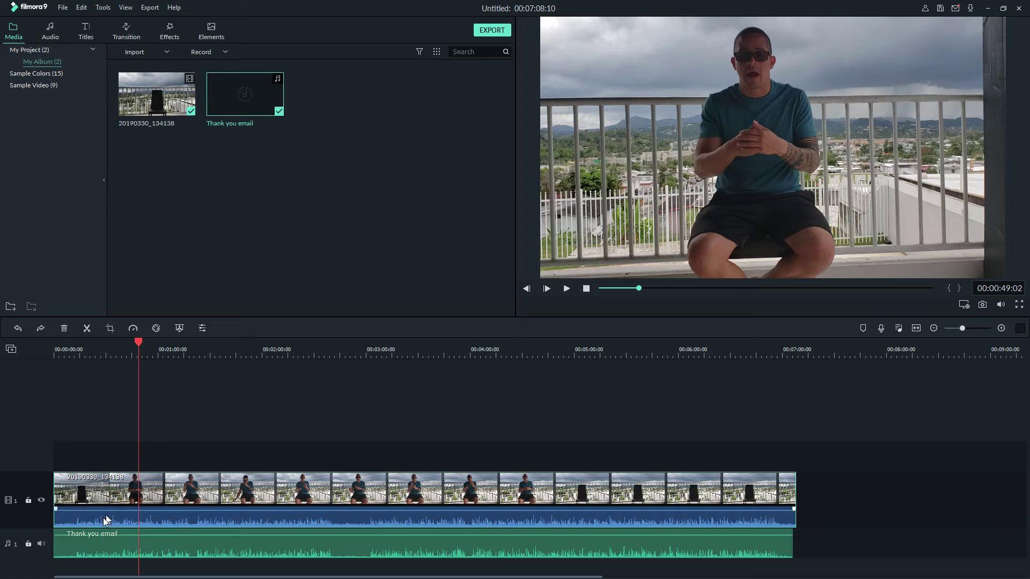
- Silence the whole video clip's own audio and move the playhead to 00:00:12:03
mouse_move(89, 513)
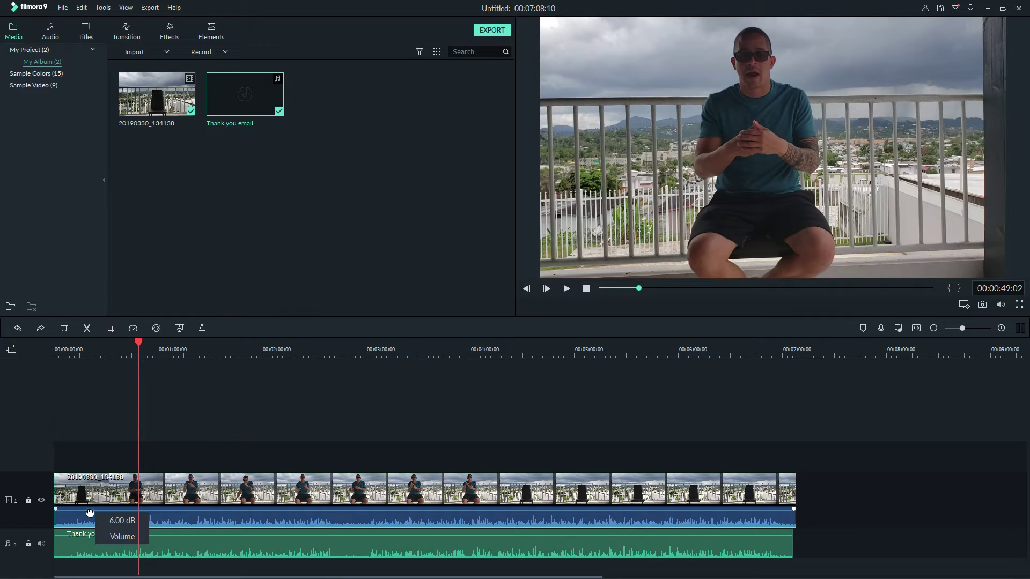
left_click_drag(89, 513, 105, 560)
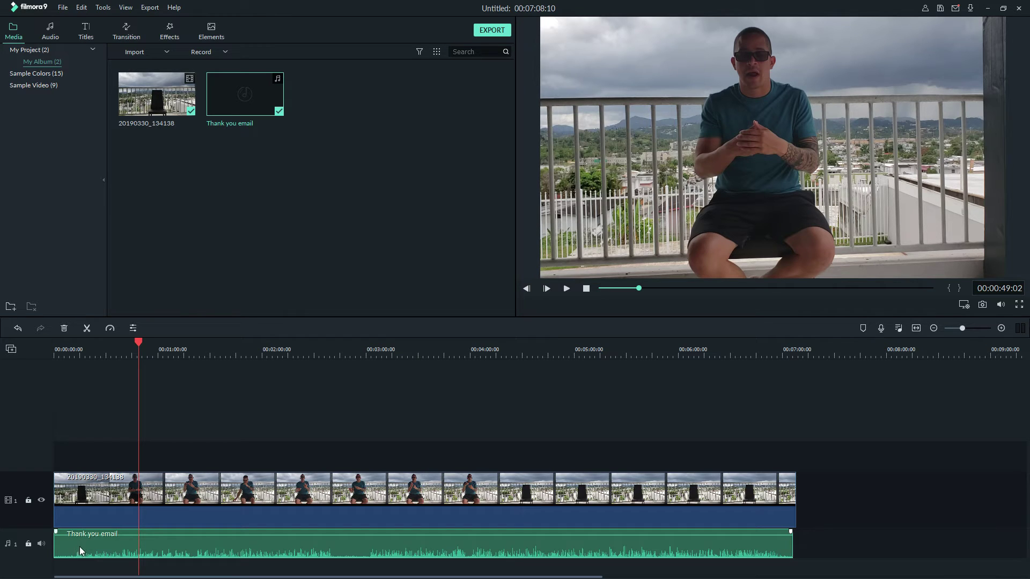
left_click(78, 353)
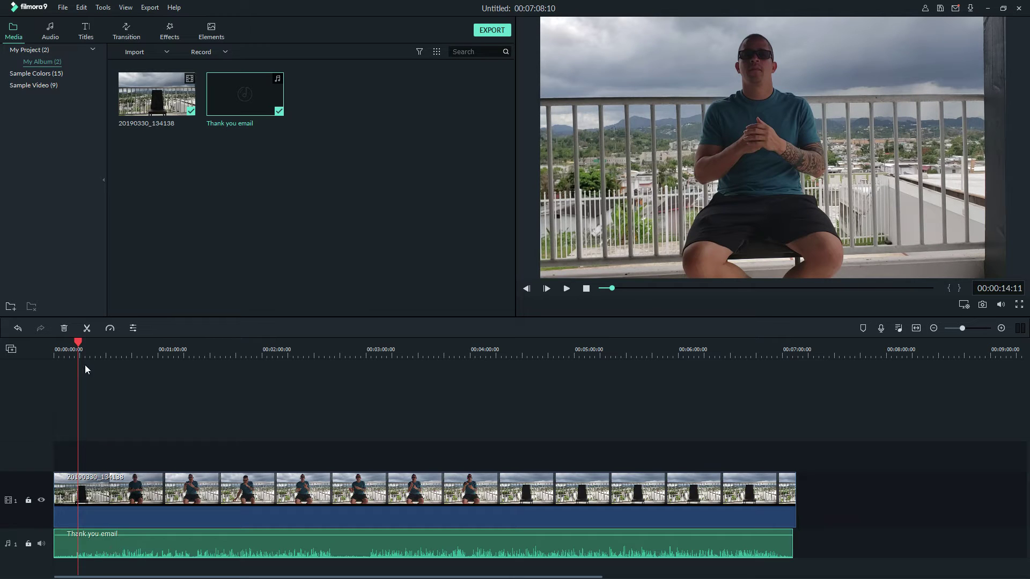
left_click(74, 349)
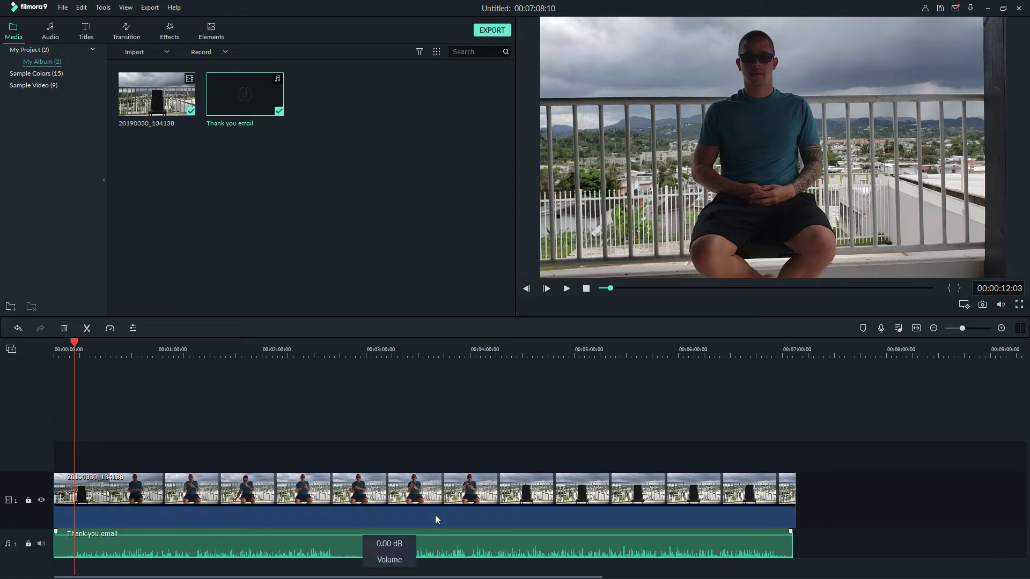
- Play the video with the separate audio from 00:00:00:00, and skip ahead to the speech at 00:00:13:13
scroll(296, 363, "up", 5)
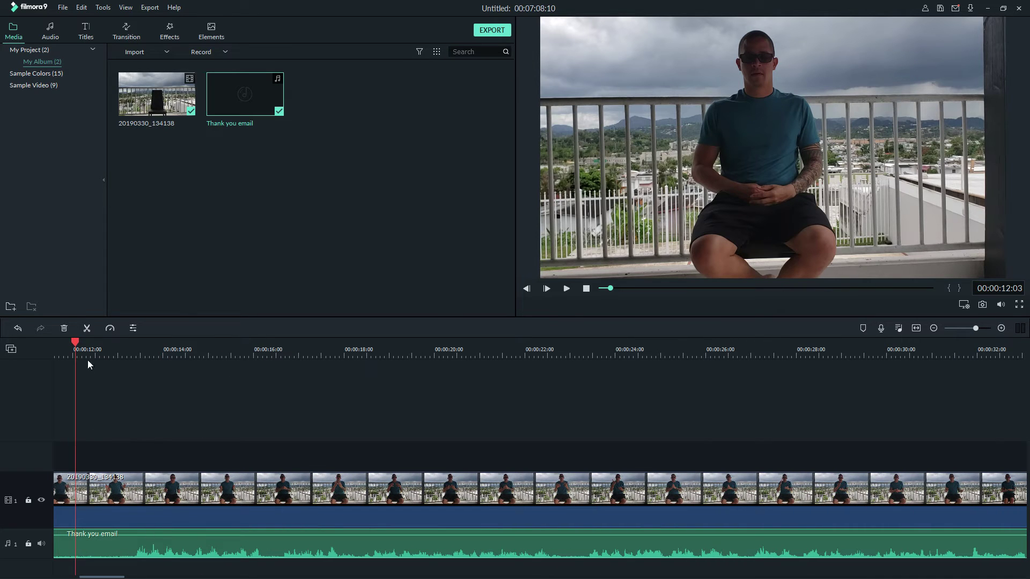
scroll(119, 354, "down", 2)
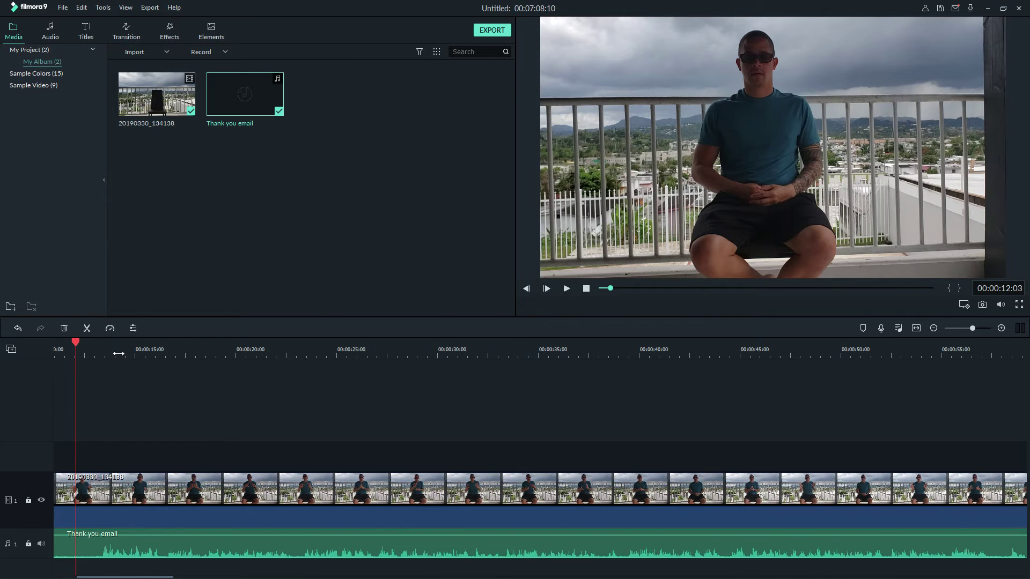
left_click_drag(76, 342, 53, 348)
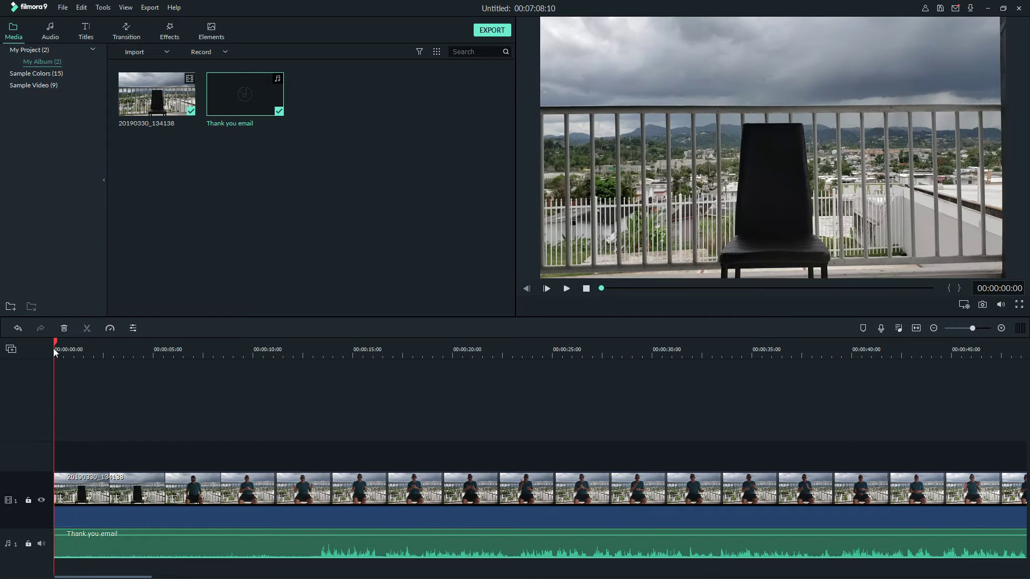
scroll(86, 358, "down", 3)
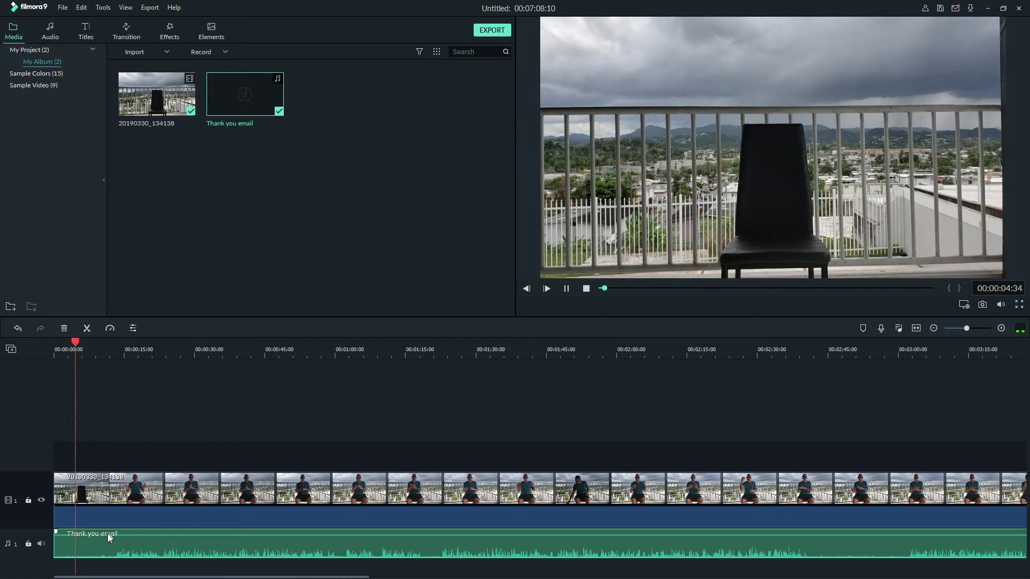
left_click(104, 350)
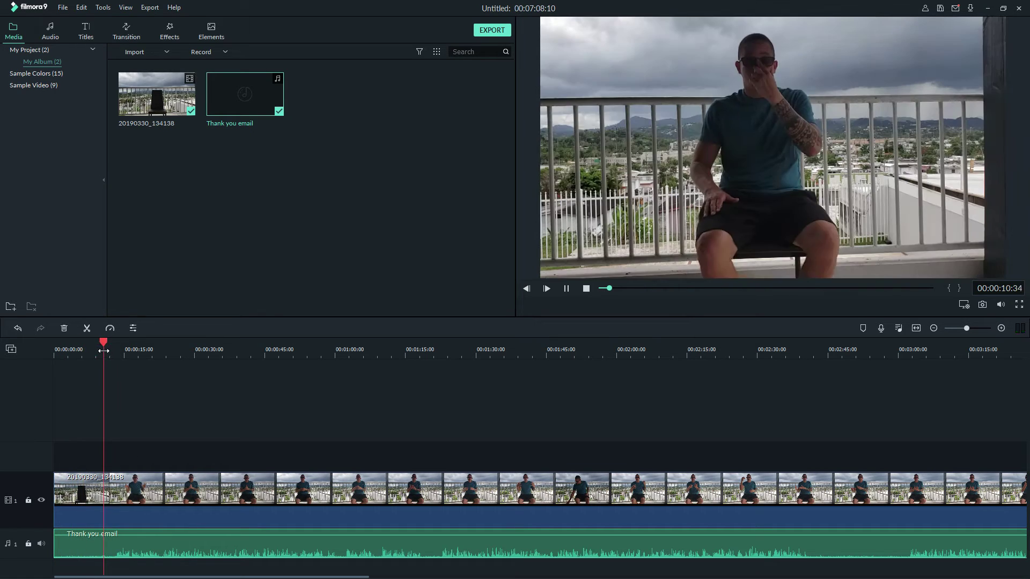
left_click_drag(103, 351, 116, 351)
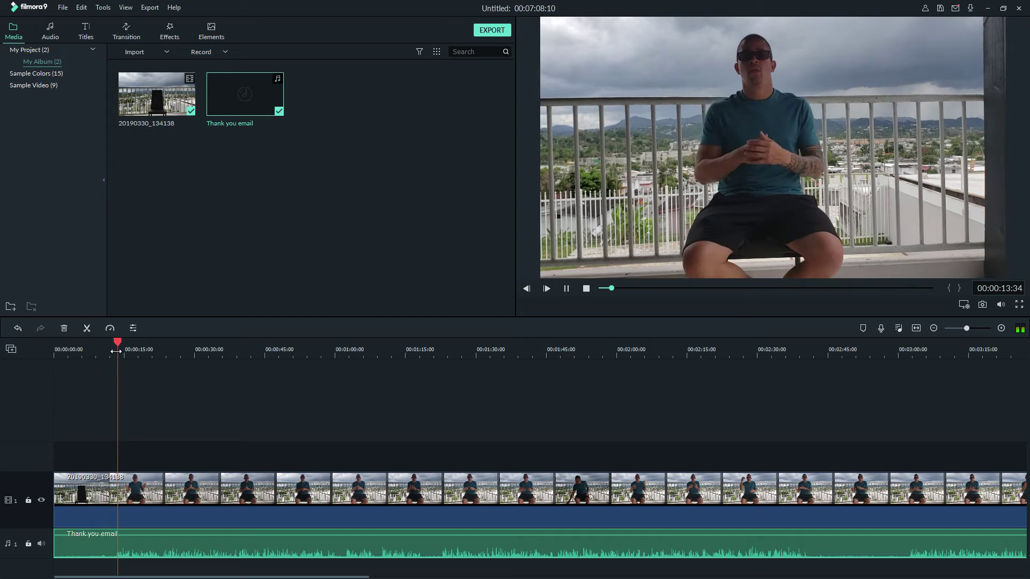
left_click(116, 351)
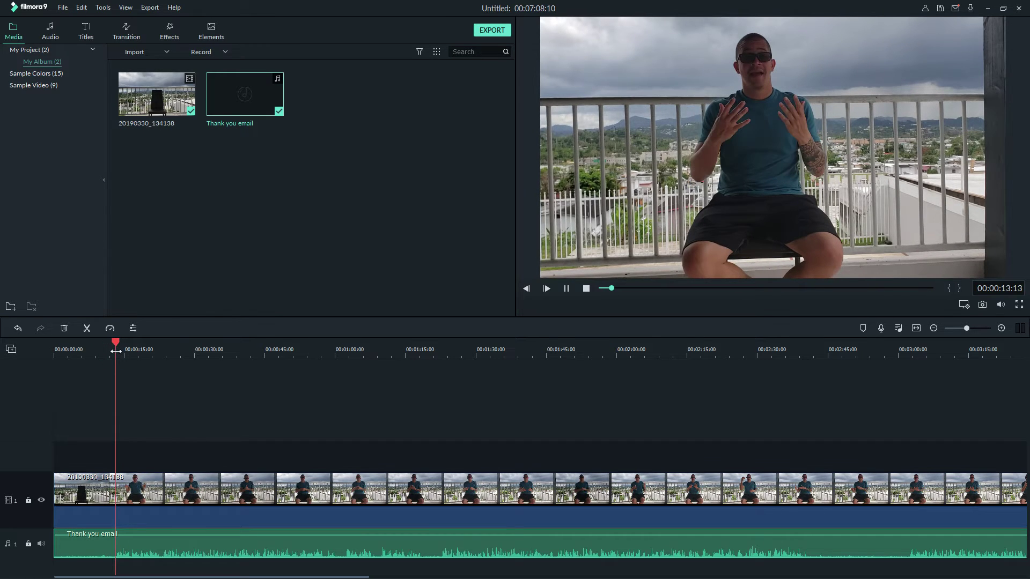
- Play the start of the speech on the timeline, and place the playhead just before it at 00:00:13:16
left_click(117, 341)
scroll(129, 353, "up", 5)
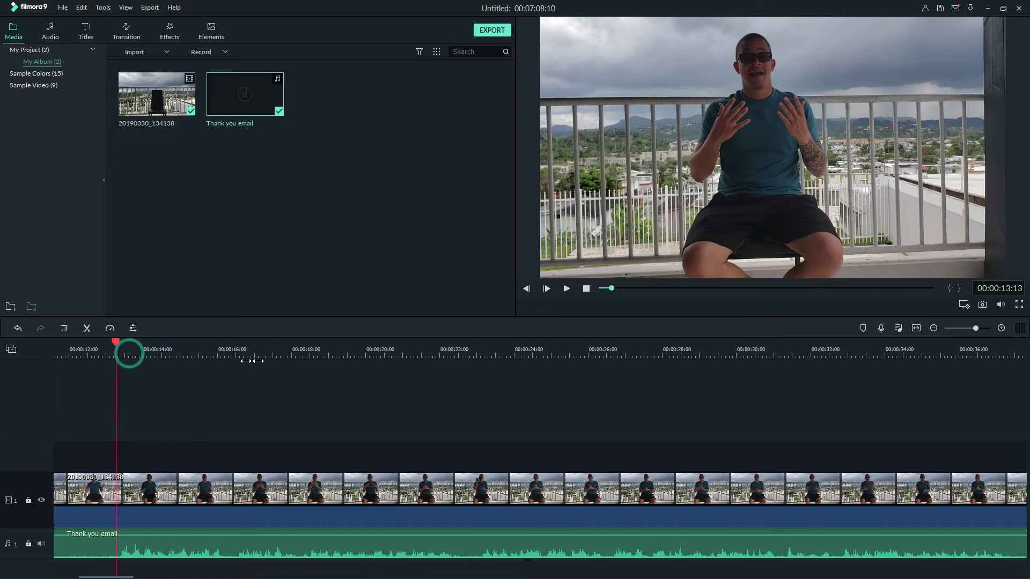
scroll(252, 361, "up", 5)
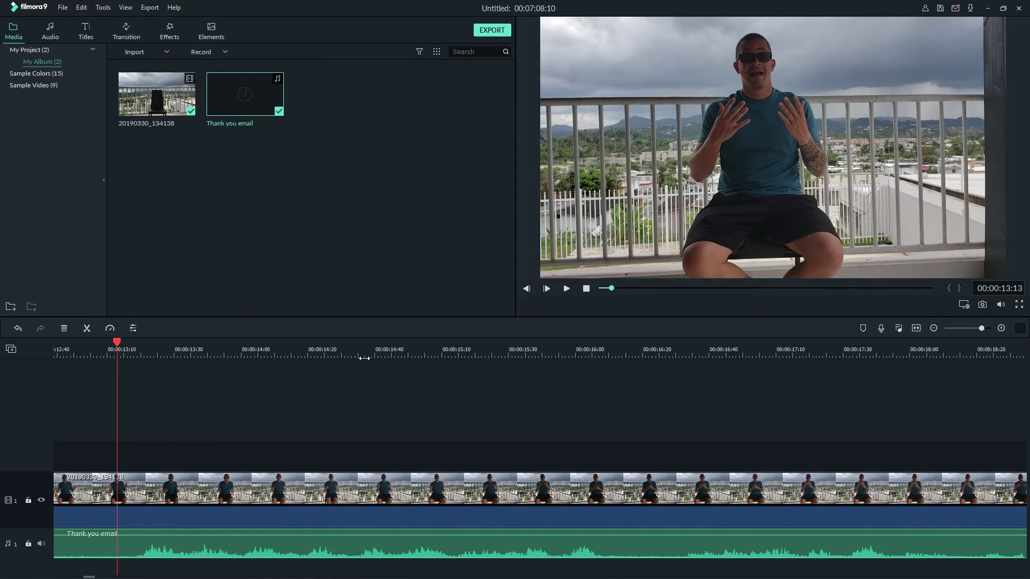
left_click(130, 352)
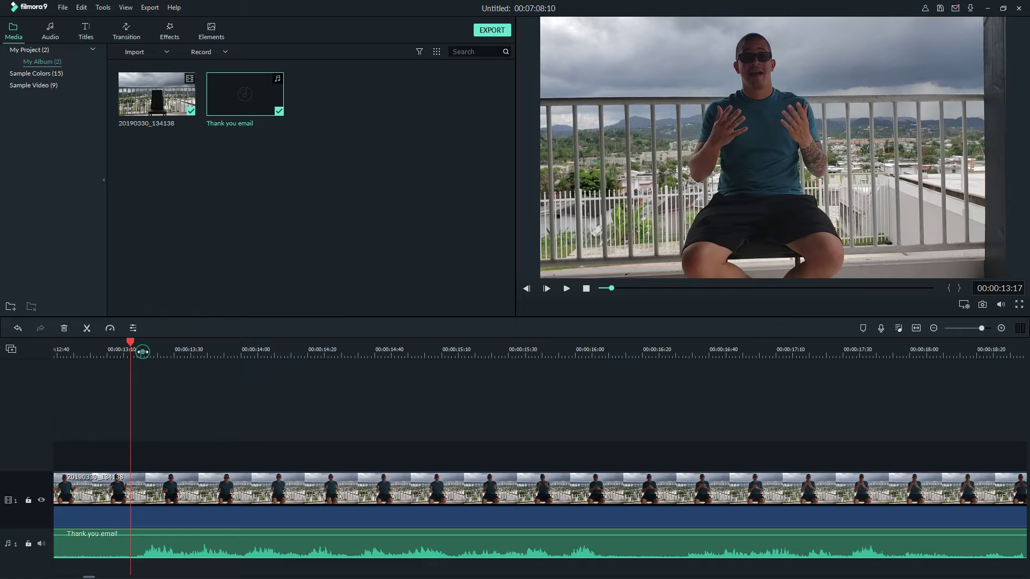
left_click(142, 352)
left_click(130, 352)
key("space")
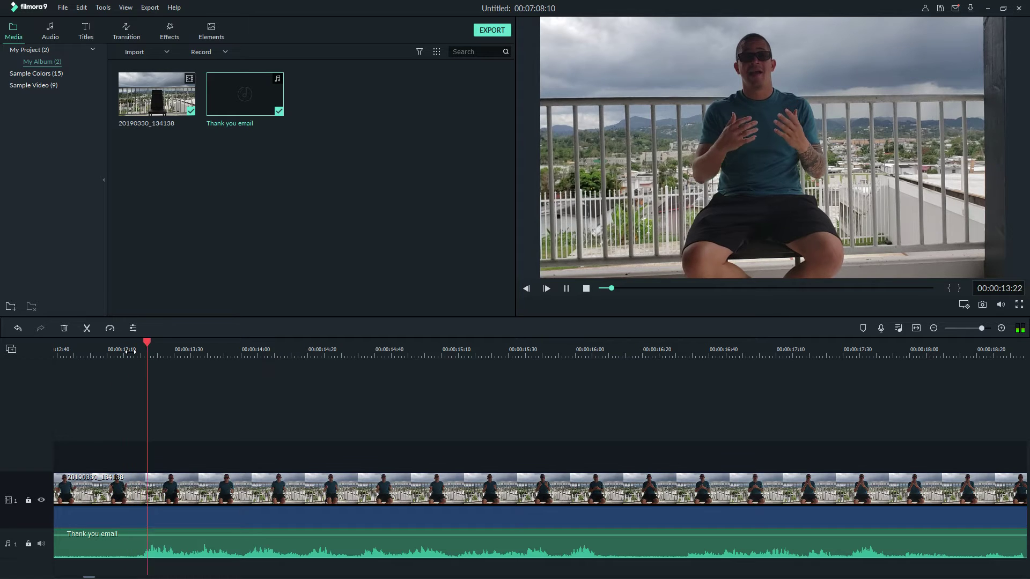
key("space")
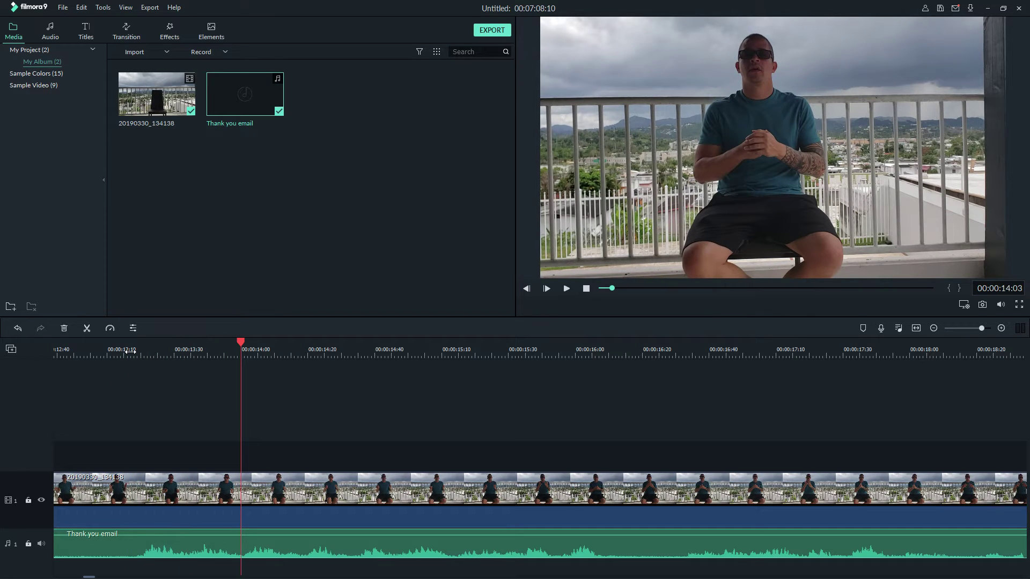
left_click(130, 351)
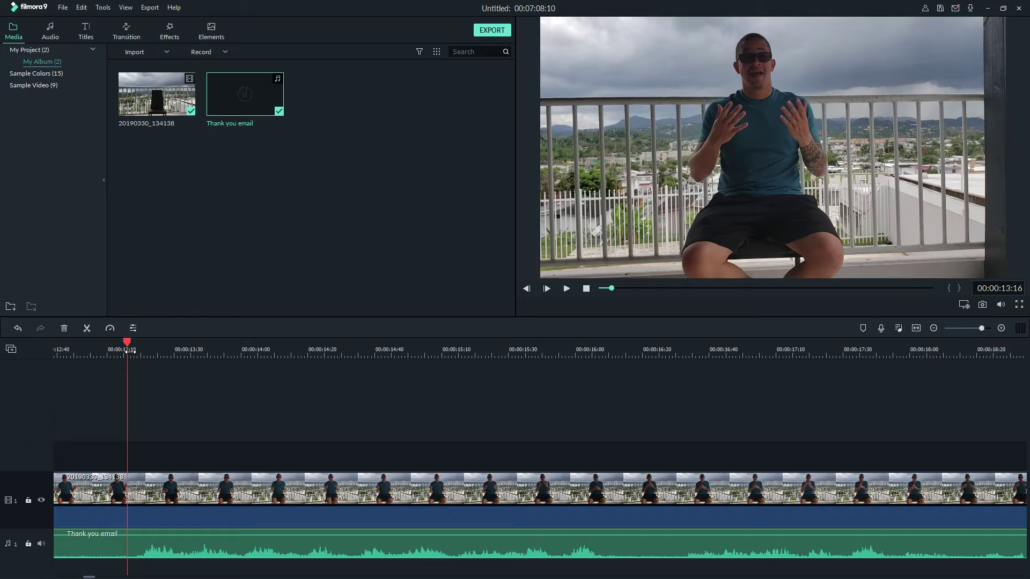
key("ctrl+b")
left_click_drag(125, 532, 125, 532)
key("ctrl+z")
- Split the video clip and the Thank you email audio clip together at 00:00:13:16
left_click(112, 488)
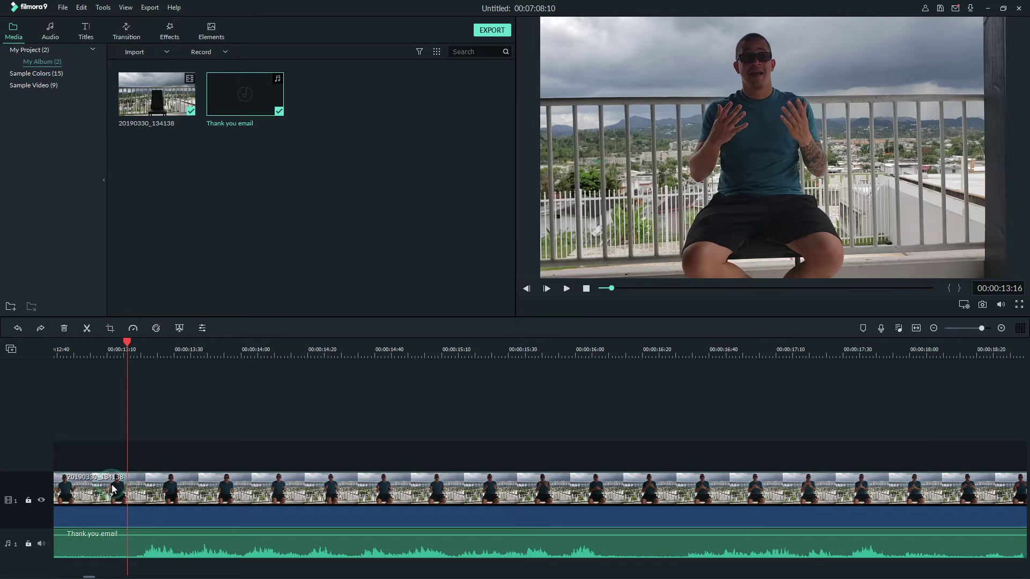
left_click(118, 545)
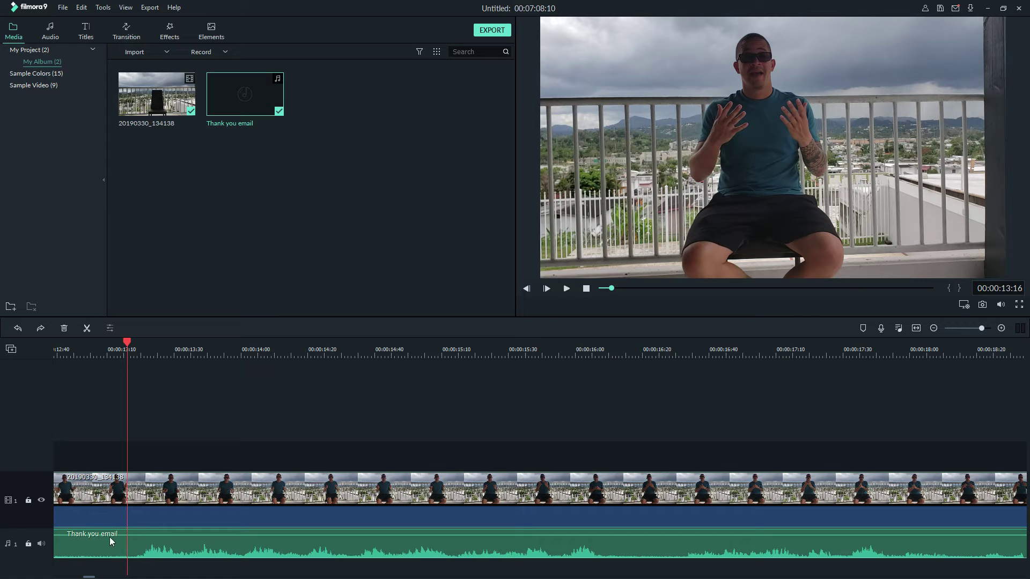
left_click(87, 488)
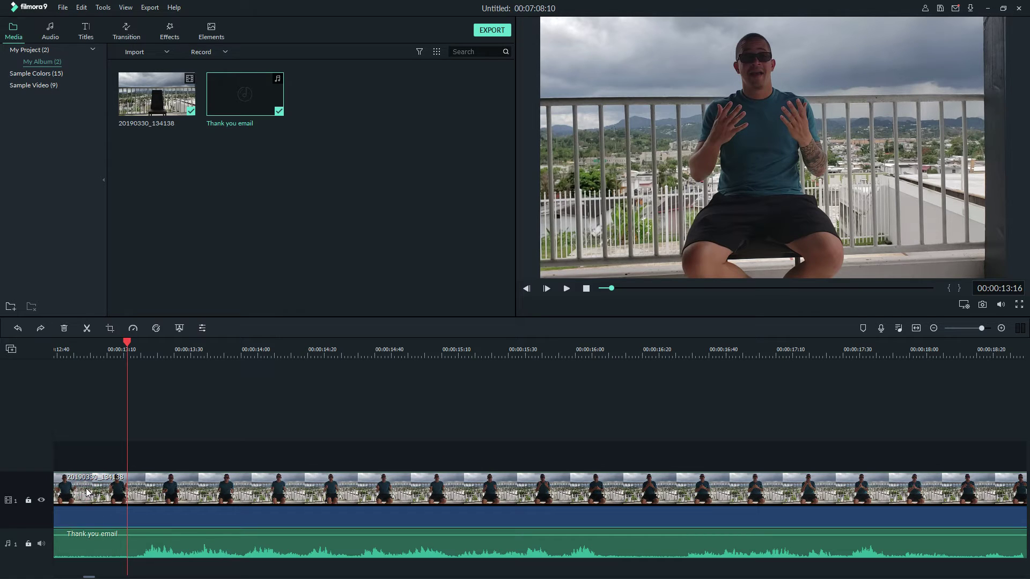
left_click(109, 542)
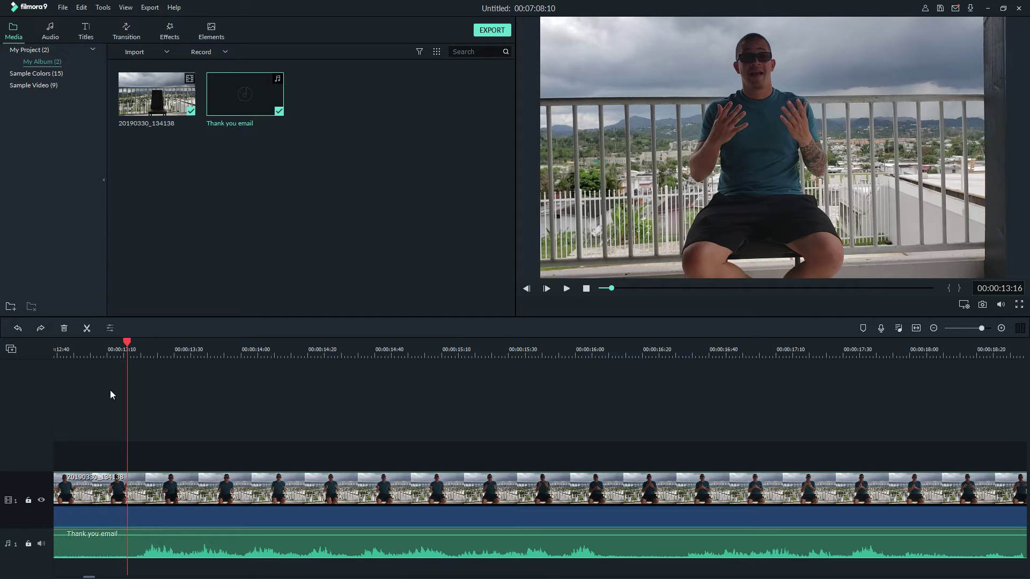
key("ctrl+b")
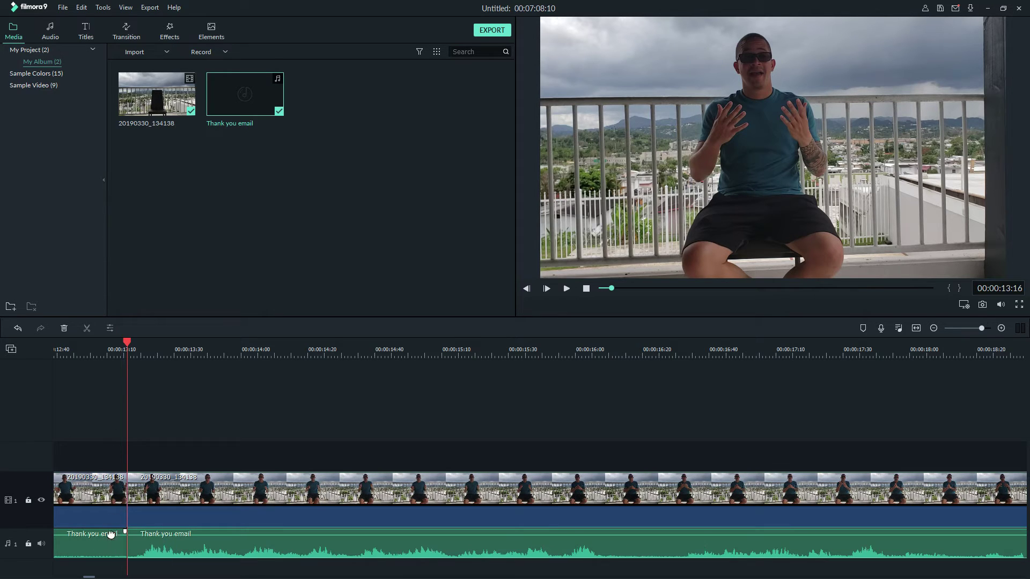
- Delete the video and audio segments that lie before the split at 00:00:13:16
left_click(103, 493)
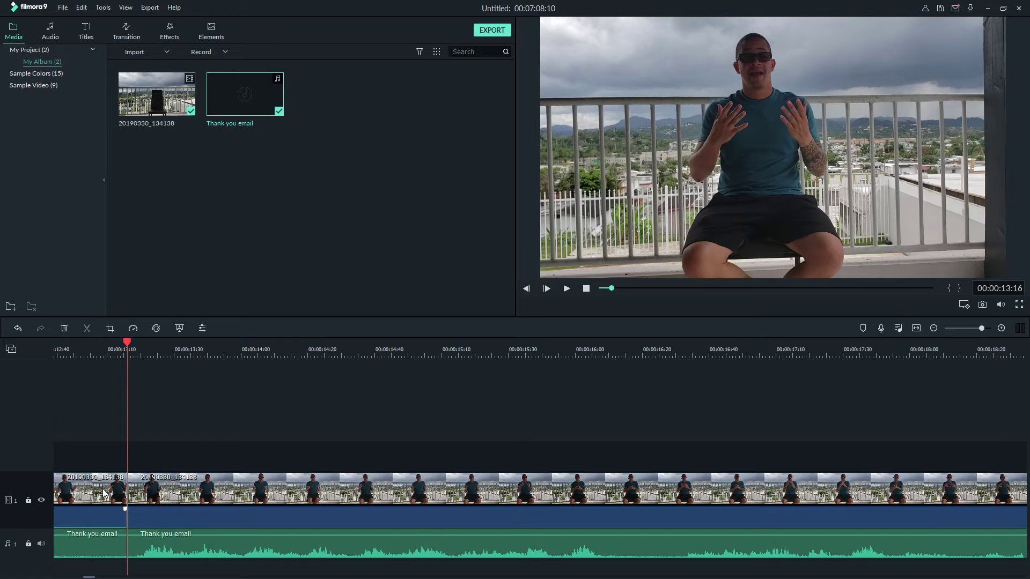
key("Delete")
left_click(88, 547)
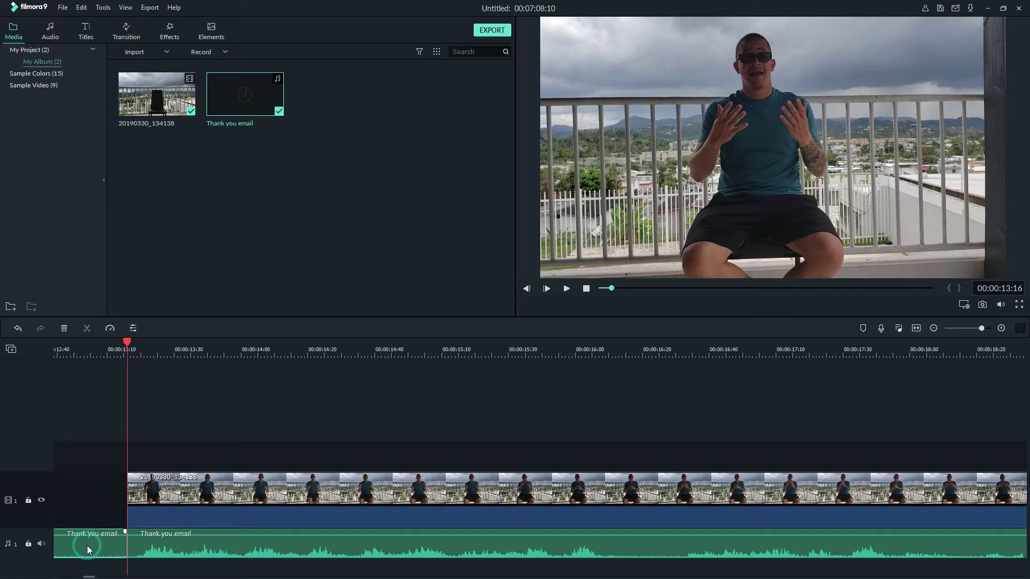
key("Delete")
- Move the remaining video and audio clips together to the start of the timeline at 00:00:00:00
left_click_drag(209, 355, 94, 352)
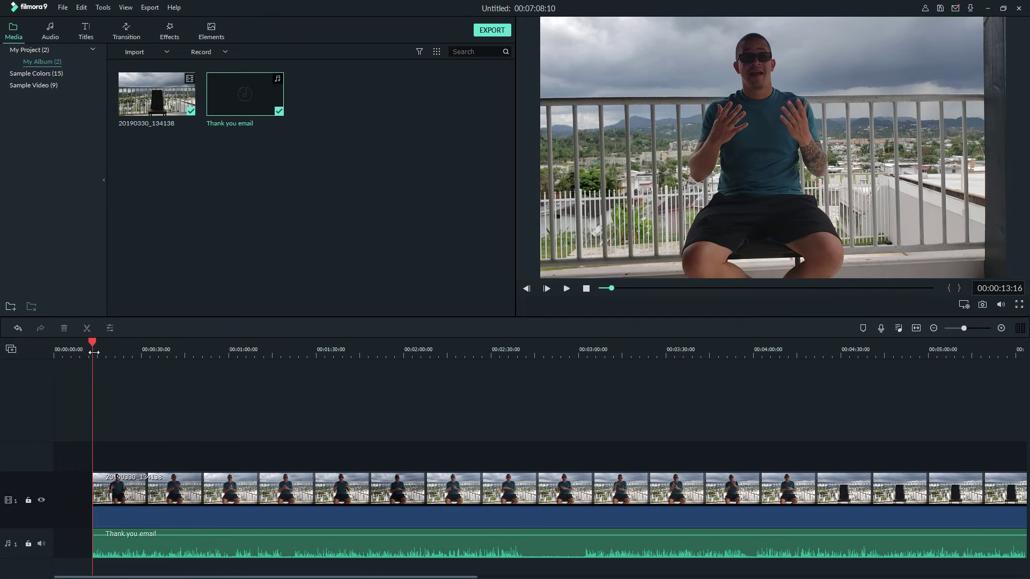
left_click(154, 512)
left_click(162, 544)
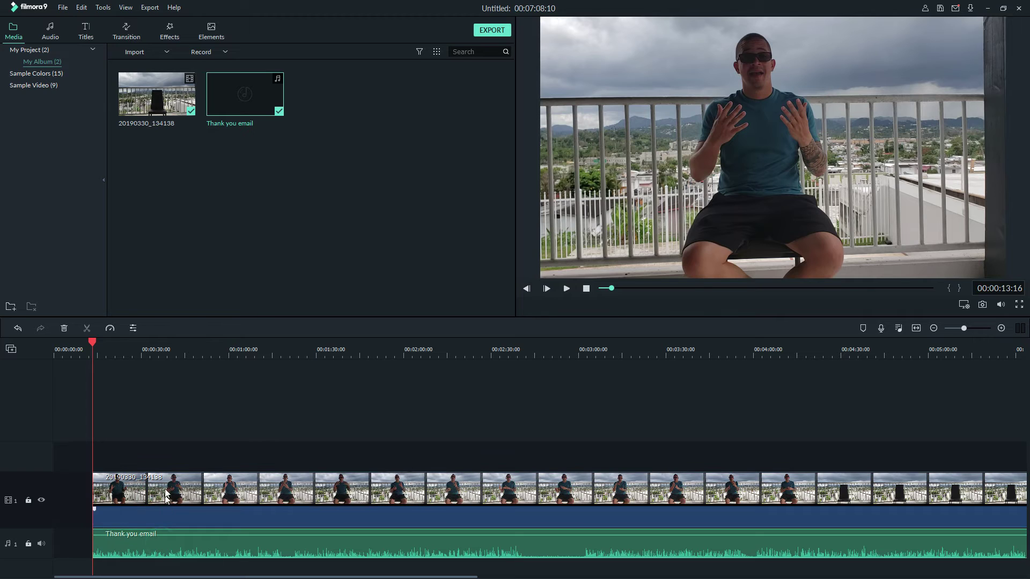
left_click(173, 547)
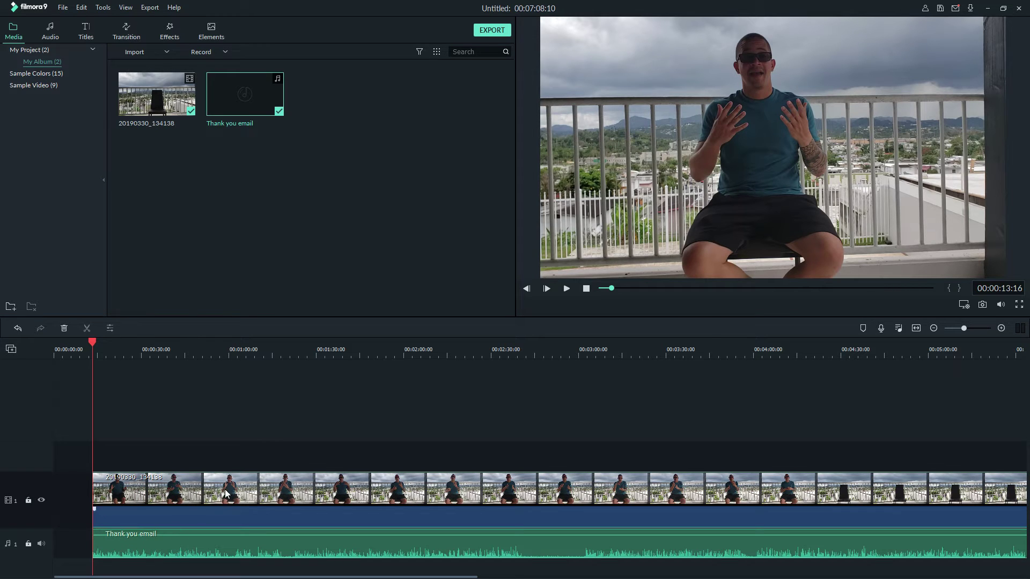
left_click_drag(232, 493, 139, 483)
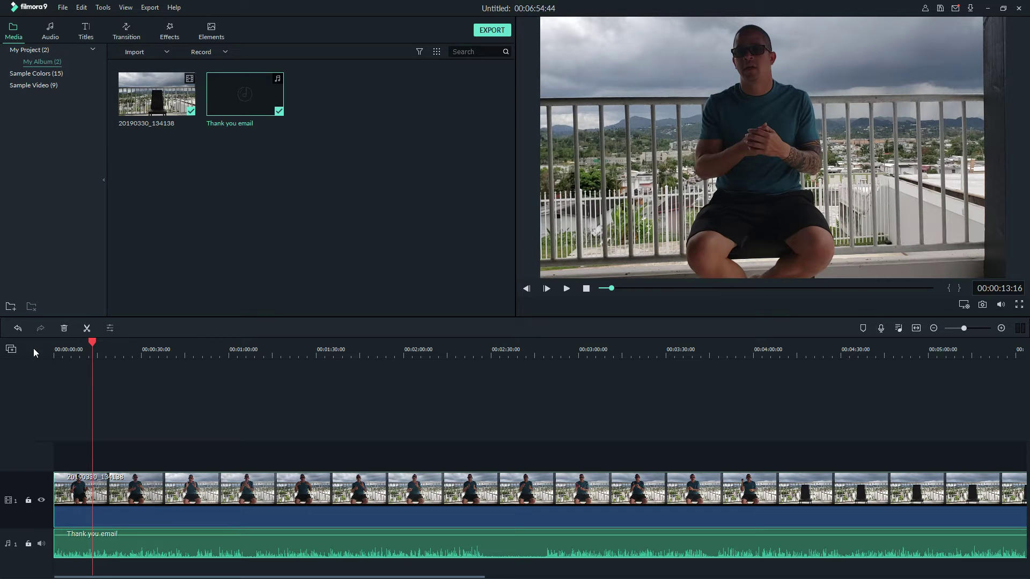
- Play the trimmed clips from near the start, skip ahead through the speech, and stop at 00:00:19:01
left_click(59, 350)
key("space")
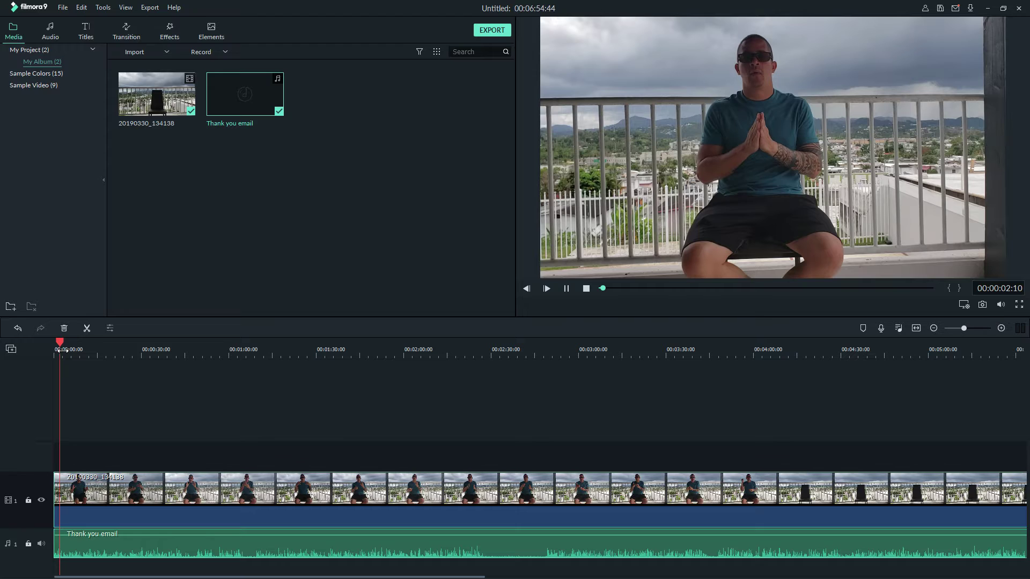
left_click(74, 351)
left_click(97, 354)
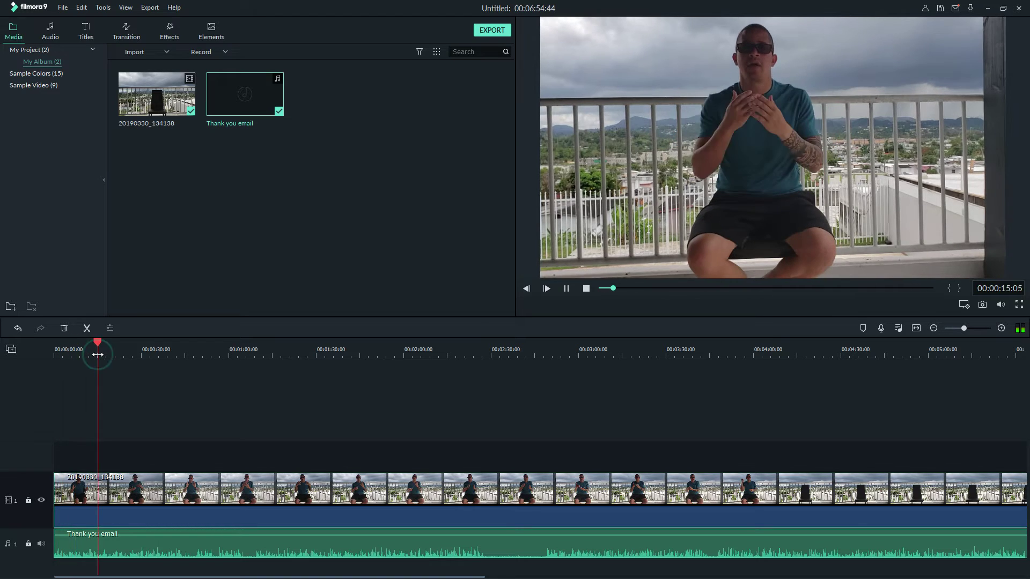
left_click(109, 357)
key("space")
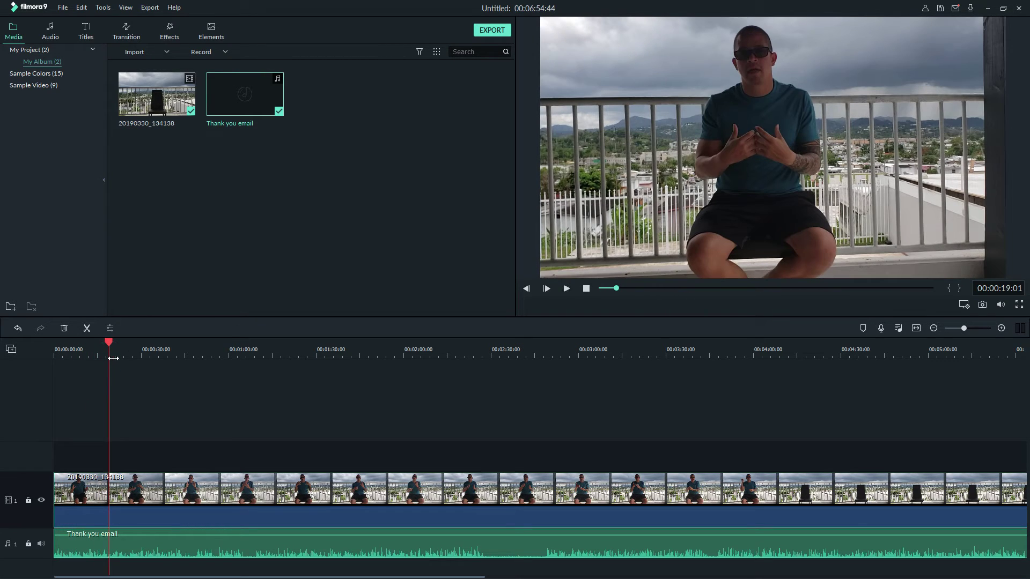
- Split both the video and audio clips at about 00:00:19:00 and again at 00:00:35:07
left_click(143, 497)
left_click(140, 534)
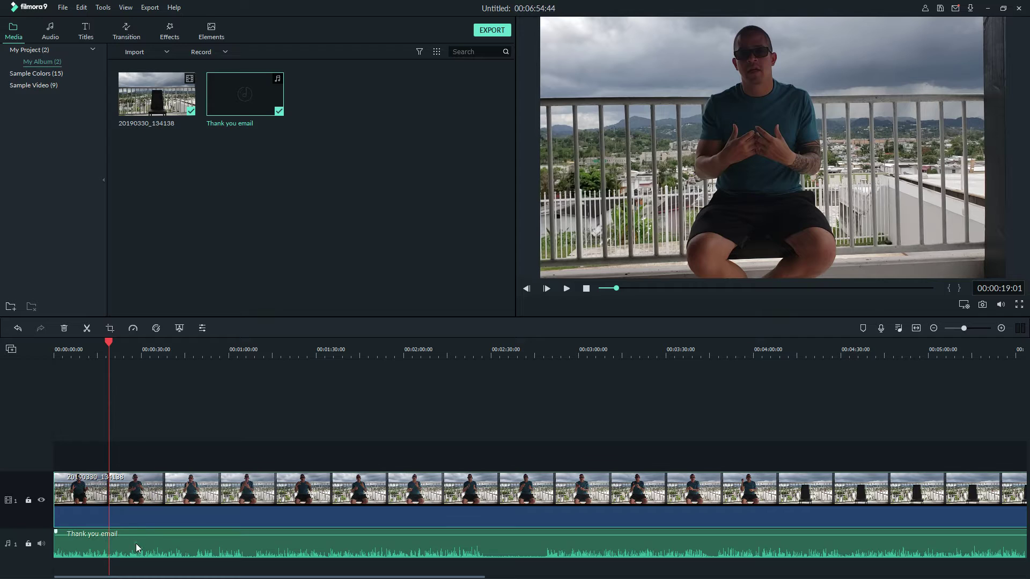
key("ctrl+b")
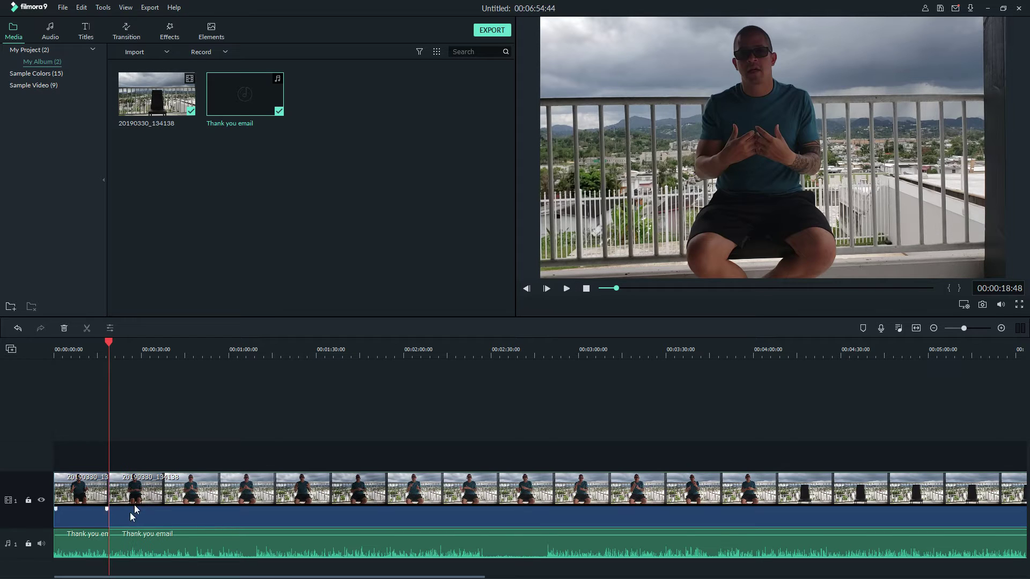
left_click(155, 353)
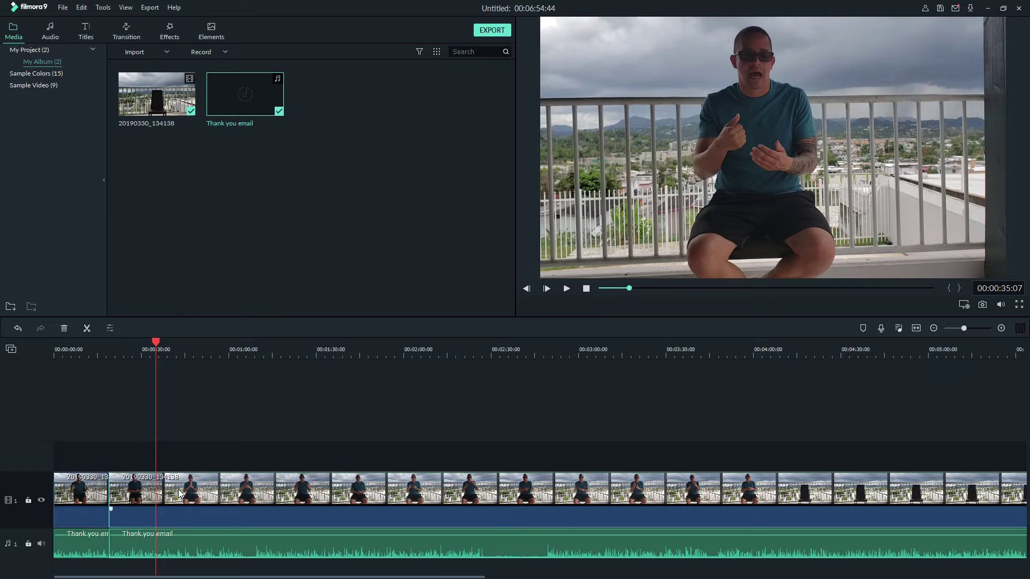
key("ctrl+b")
- Delete the middle video and audio segments, and move the following clips together back to close the gap
left_click(130, 484)
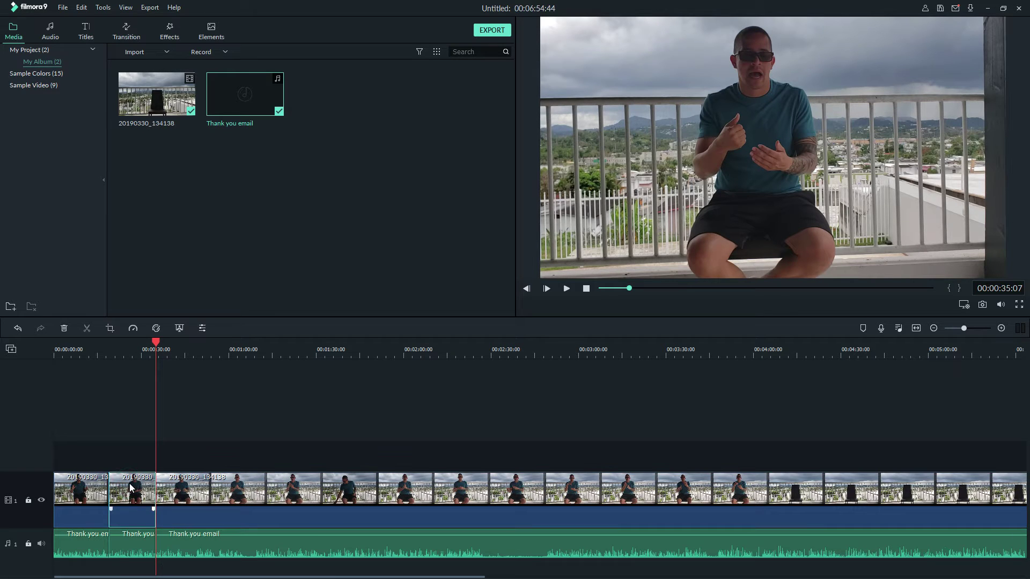
key("Delete")
key("Delete")
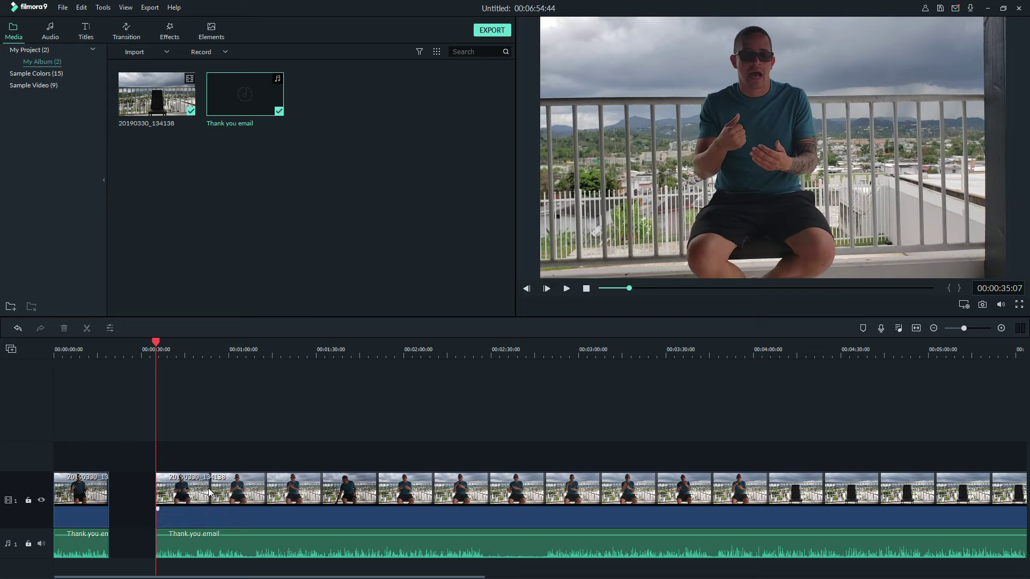
left_click(216, 535)
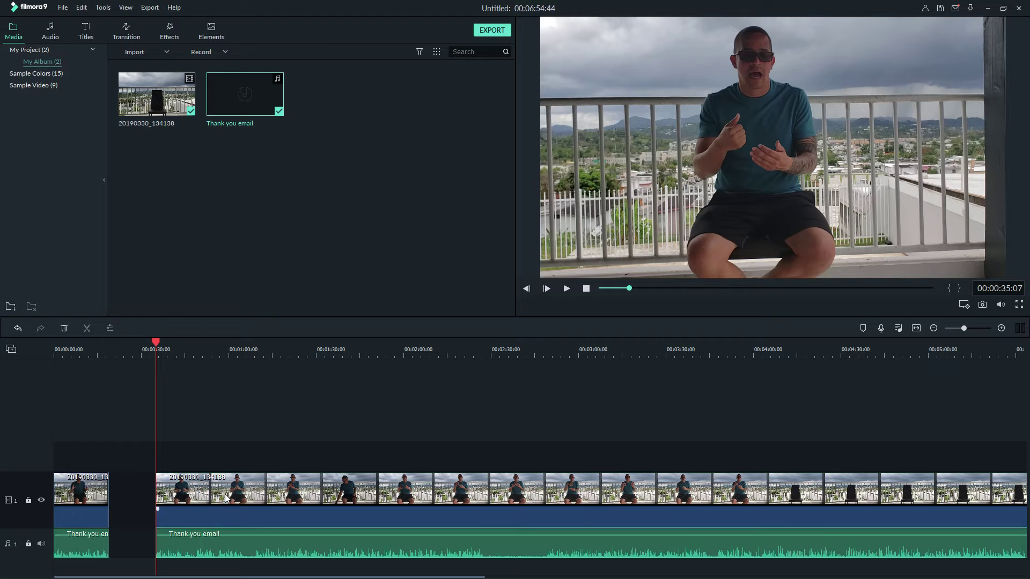
left_click_drag(224, 494, 180, 490)
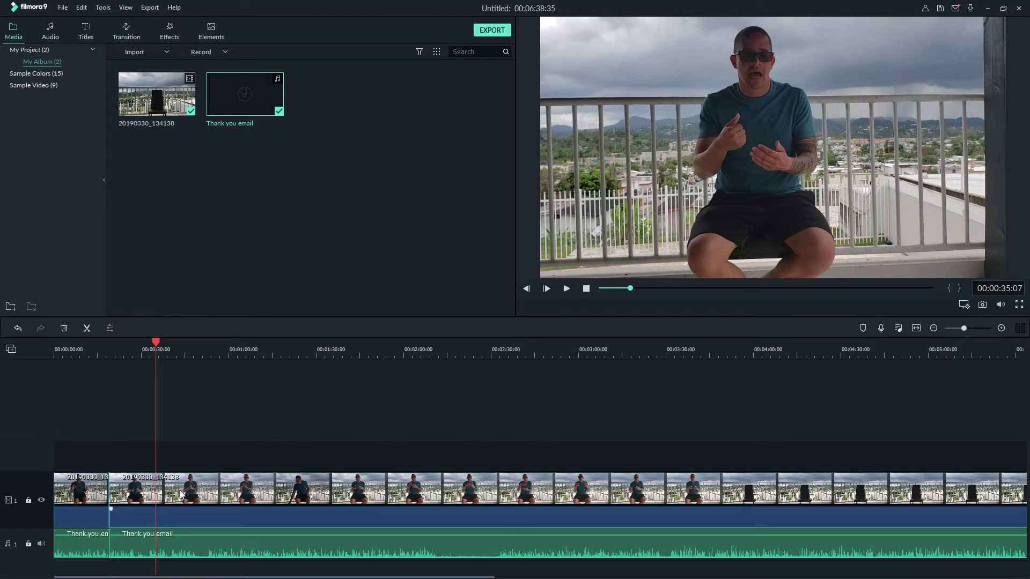
- Play across the cut between the two segments twice, and return the playhead to 00:00:15:13
left_click(101, 358)
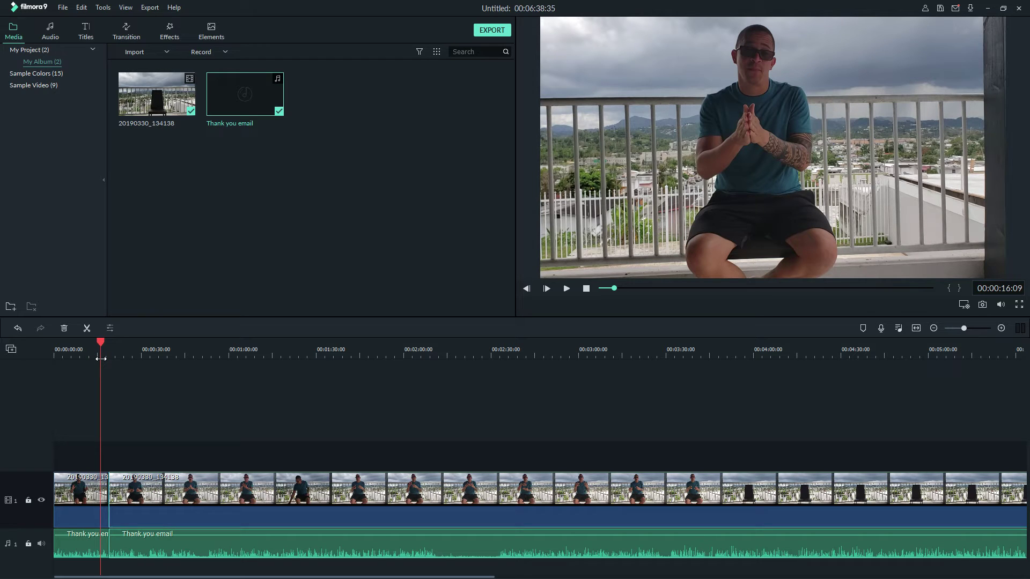
key("space")
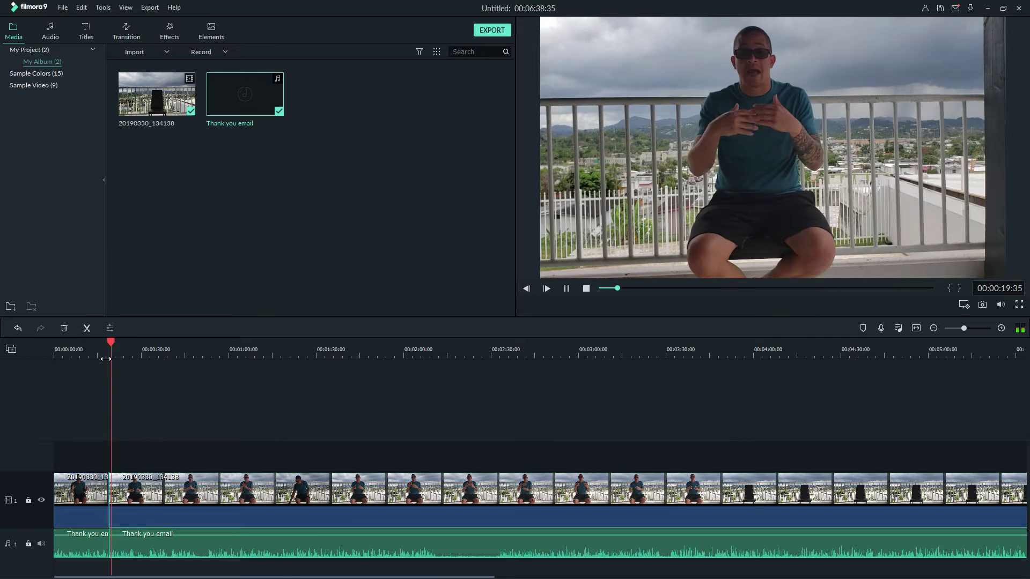
left_click(103, 357)
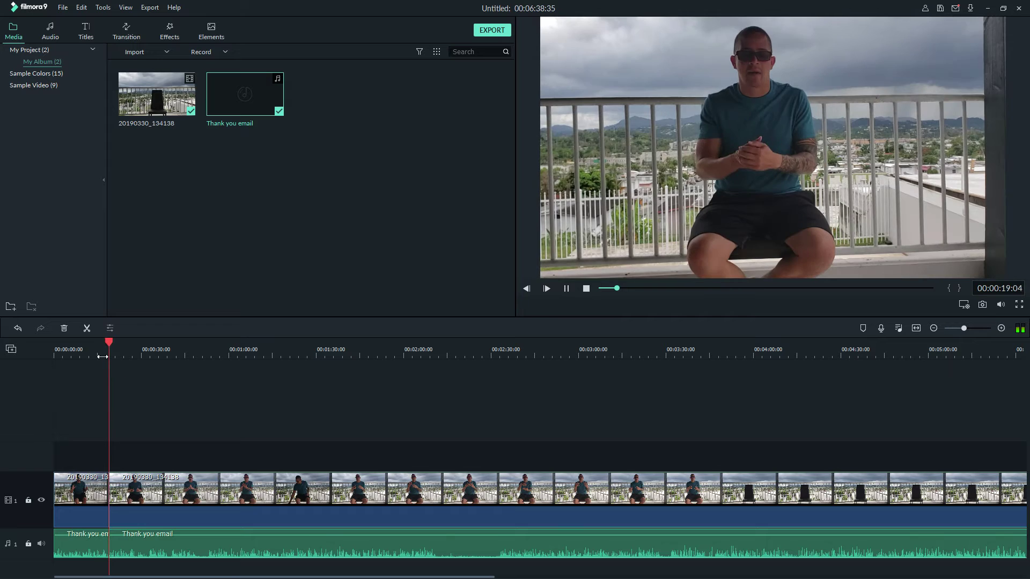
key("space")
left_click(97, 357)
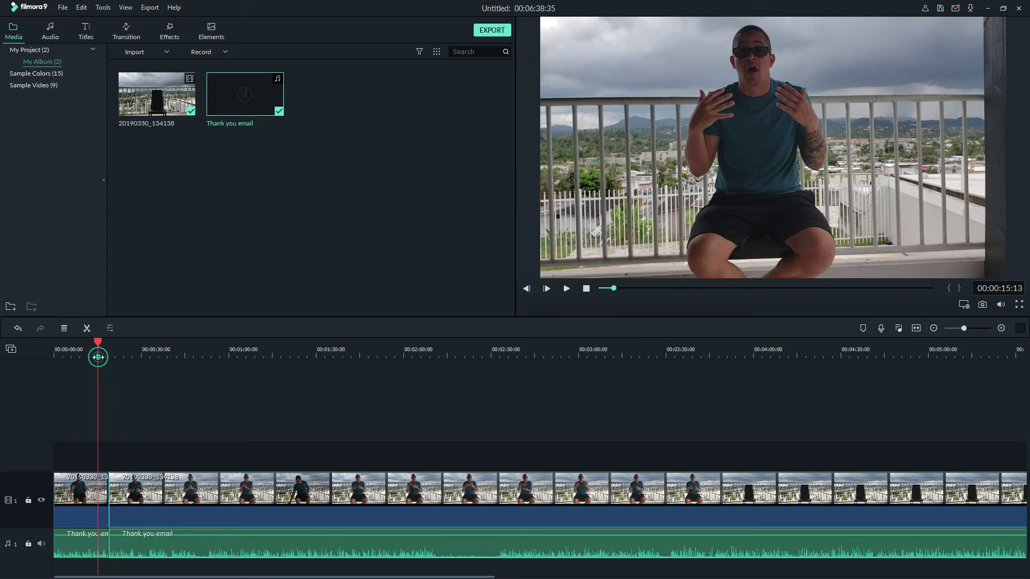
- Browse the complete transition library and select the Blind transition
left_click(128, 32)
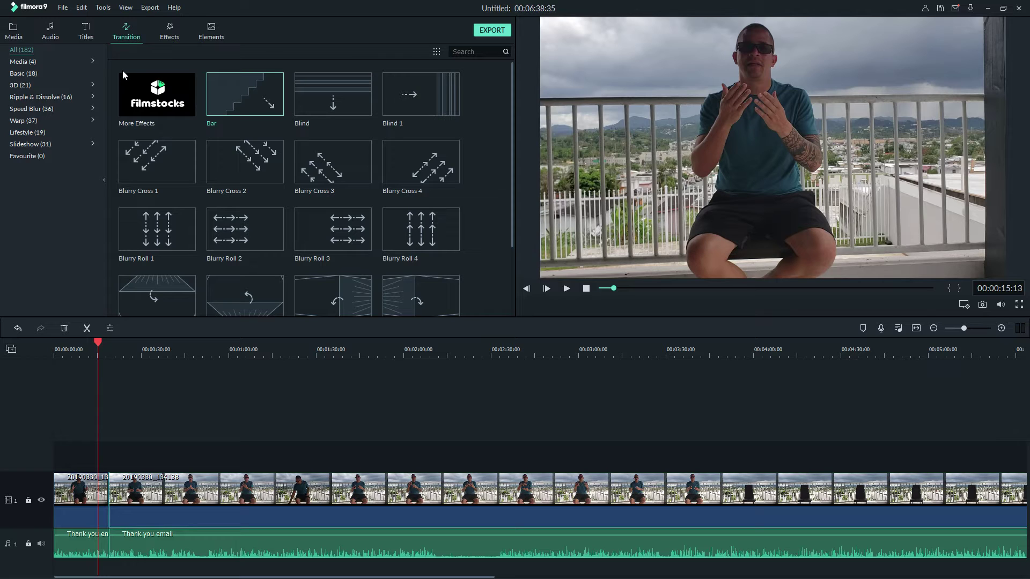
scroll(278, 136, "down", 20)
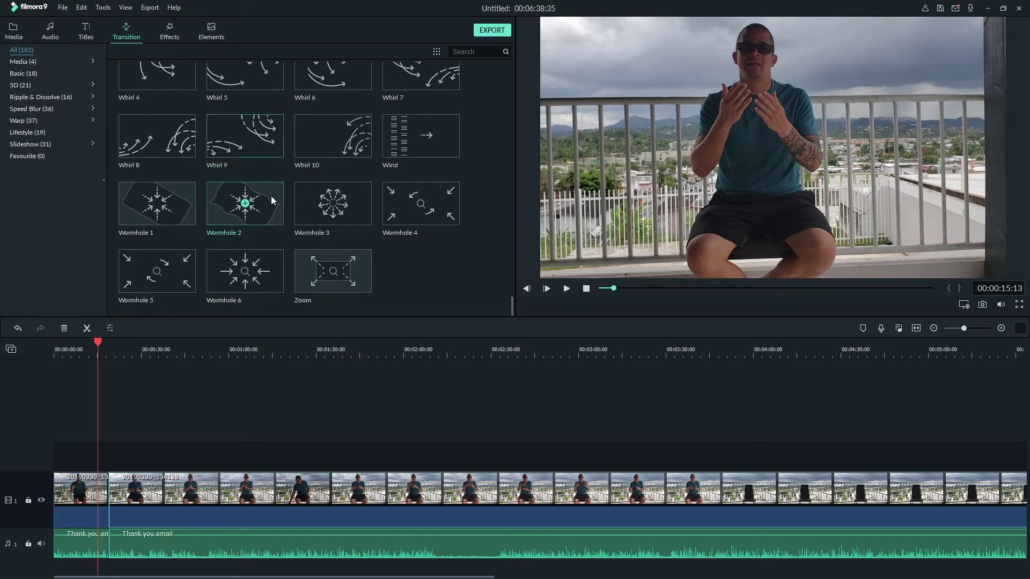
scroll(269, 195, "up", 15)
scroll(270, 195, "up", 5)
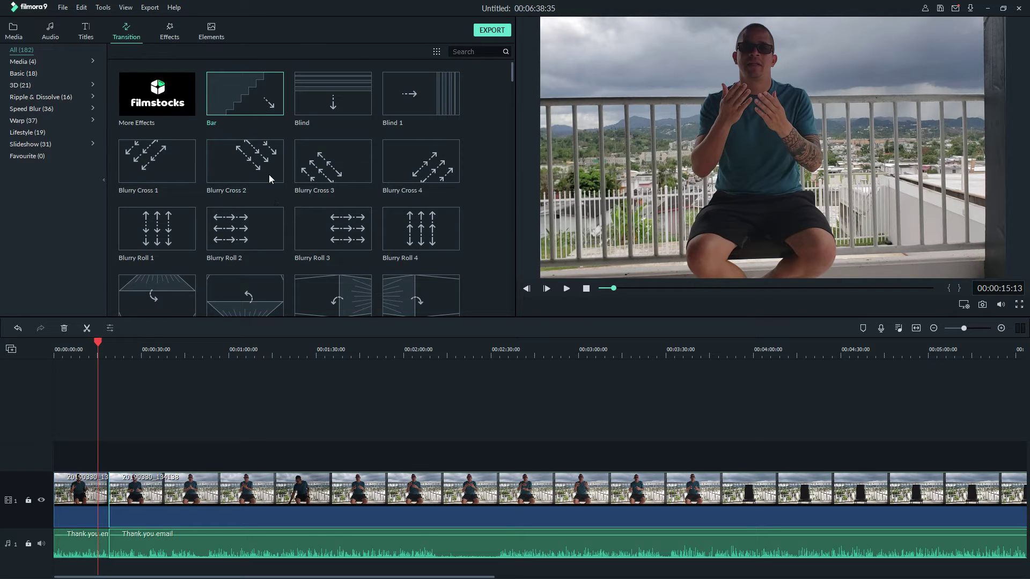
left_click(328, 105)
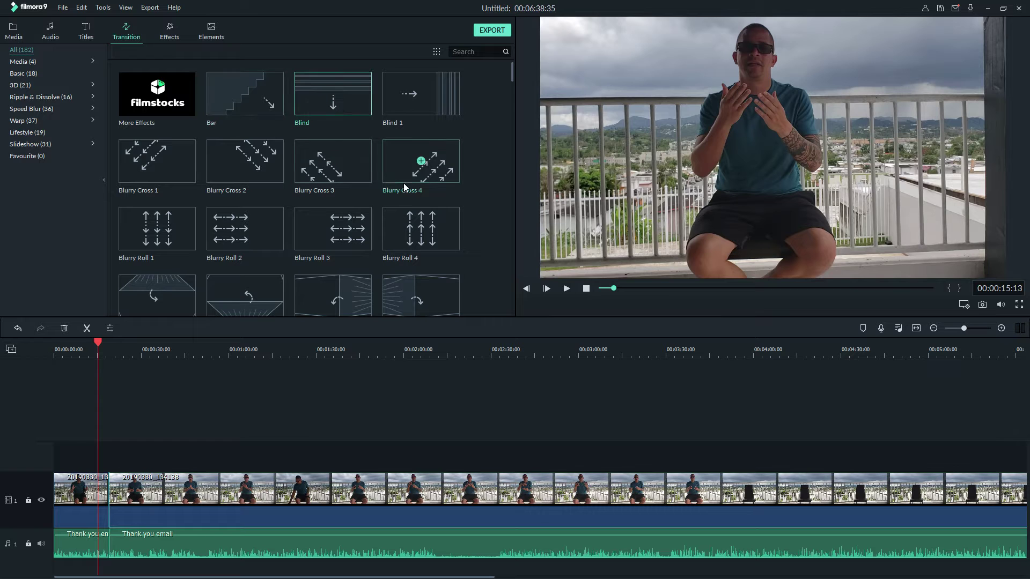
- Preview the Blind transition, and apply the Bar transition at the cut between the two video clips
left_click(566, 289)
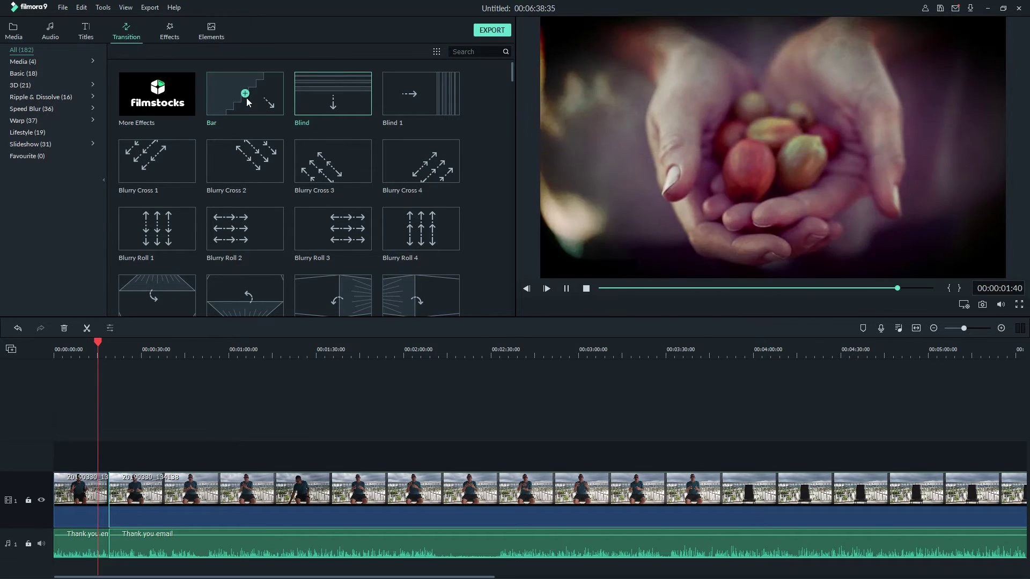
left_click(248, 102)
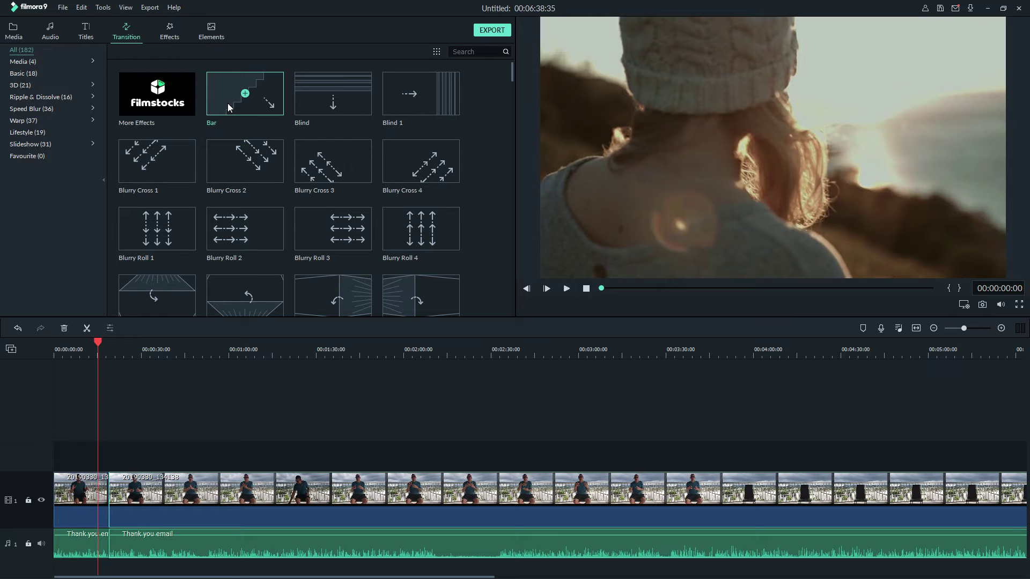
left_click_drag(126, 357, 339, 358)
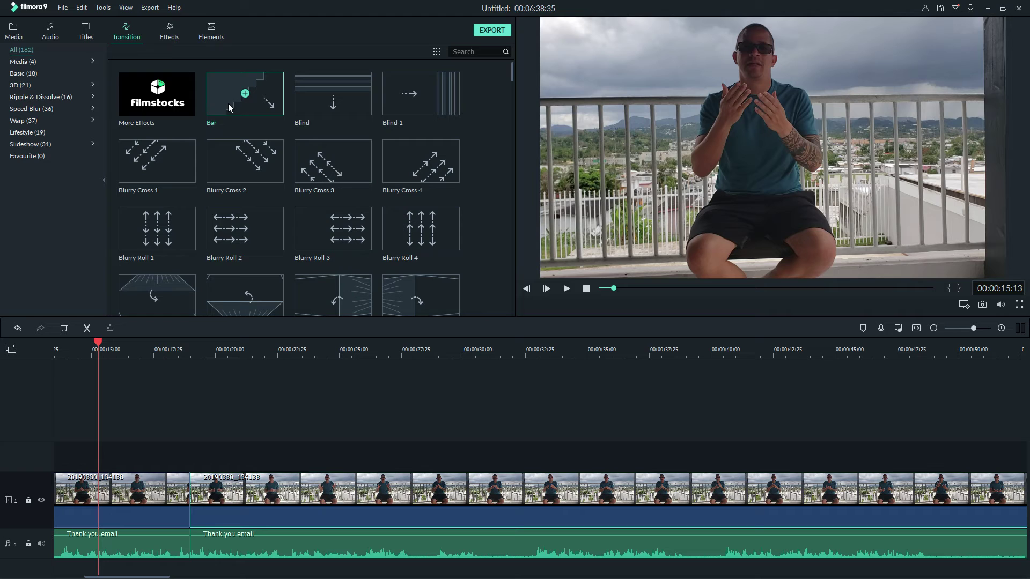
left_click_drag(227, 103, 191, 497)
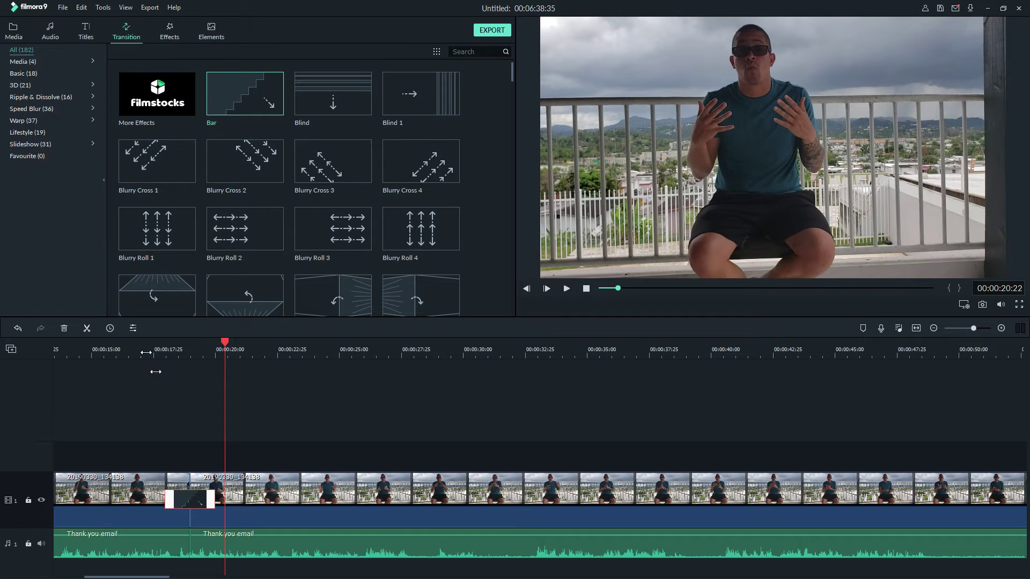
- Set the mode of the Bar transition on the timeline to Postfix
double_click(177, 501)
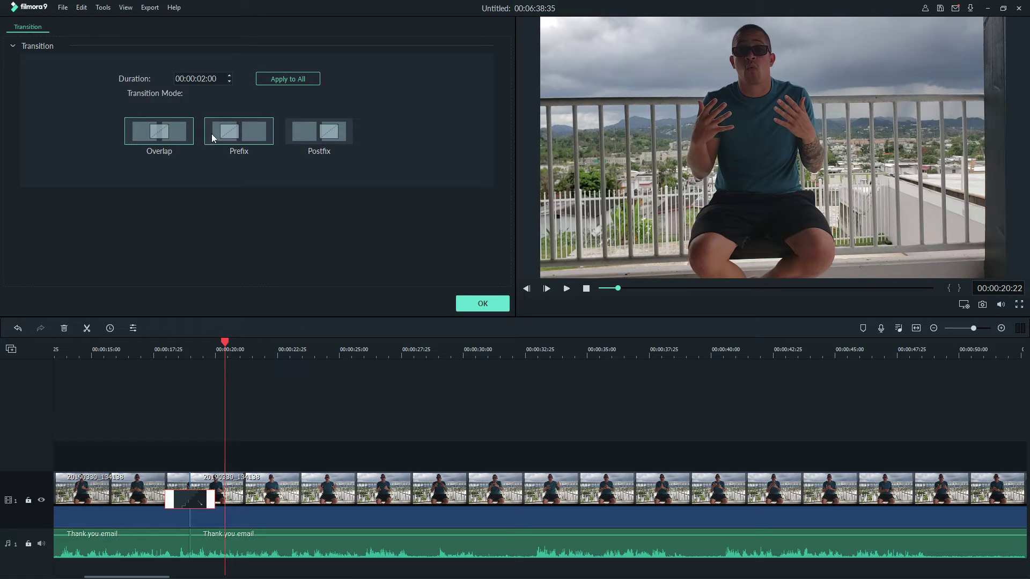
left_click(306, 141)
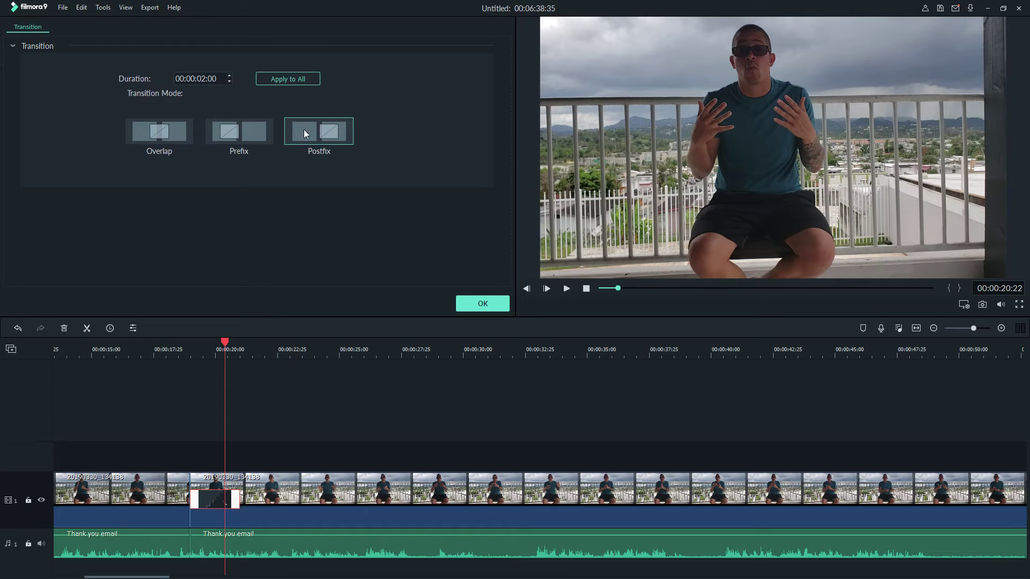
left_click(481, 304)
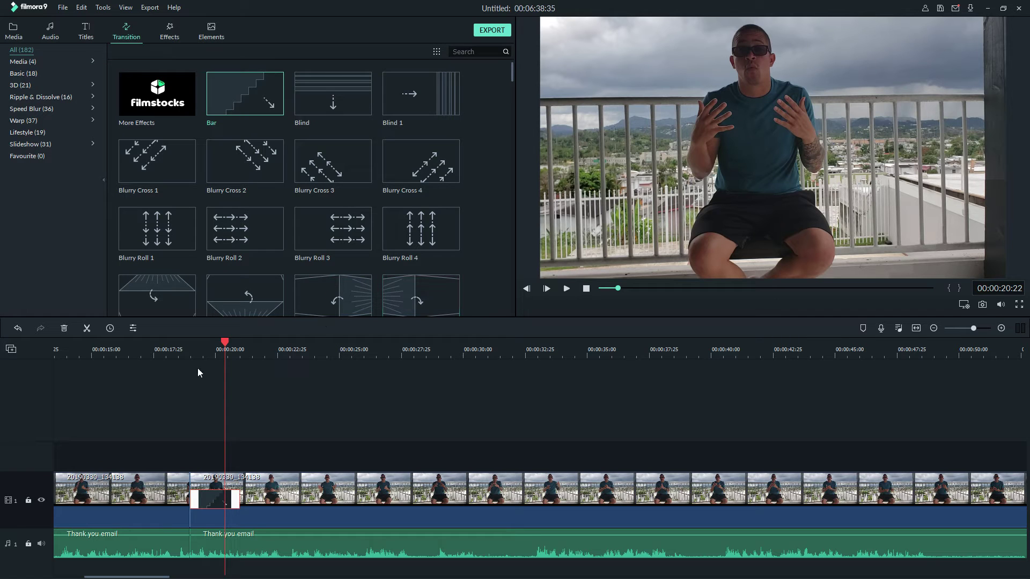
- Play across the Bar transition twice from just before the cut to check how it looks
left_click(163, 351)
key("space")
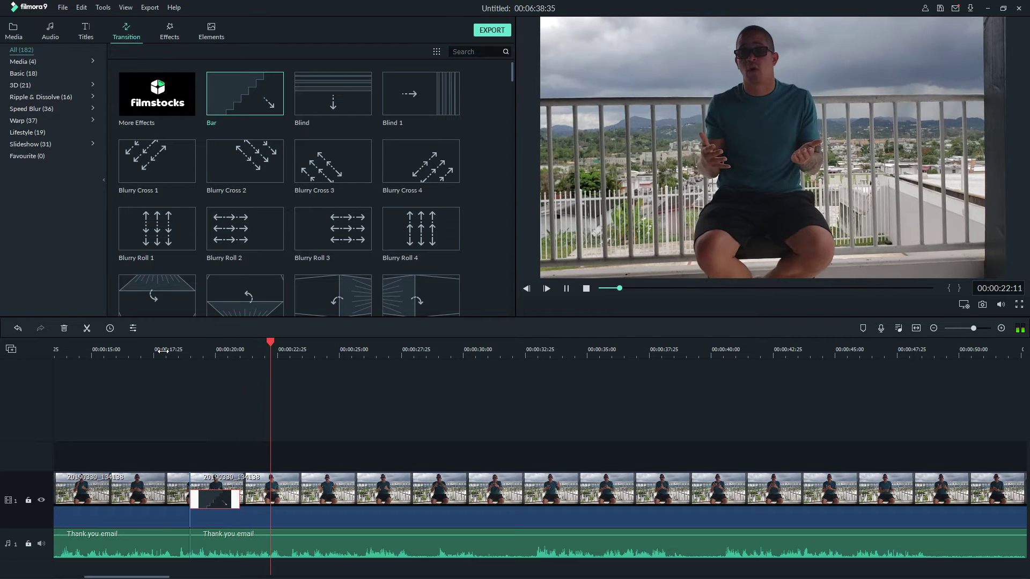
left_click(146, 350)
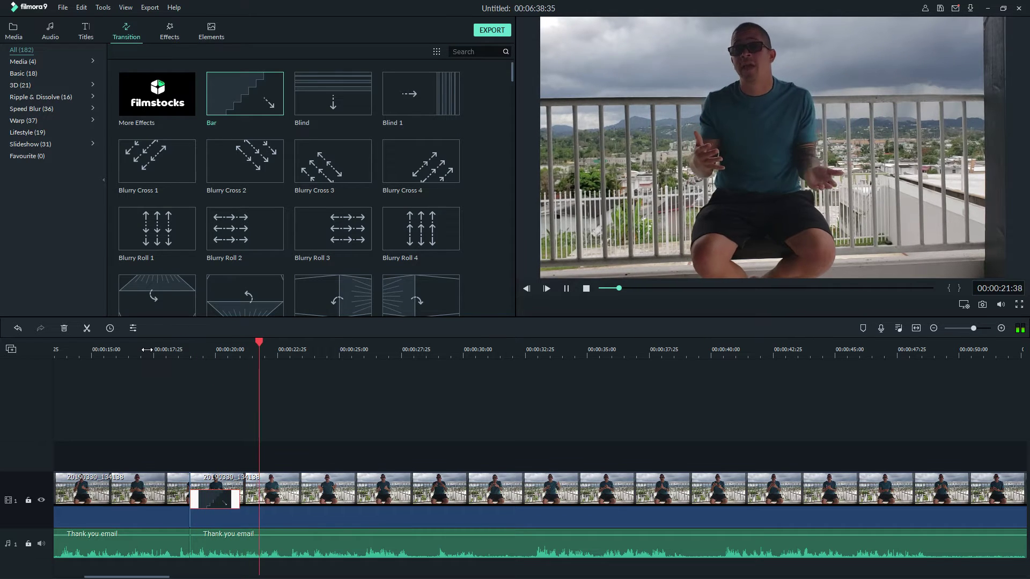
key("space")
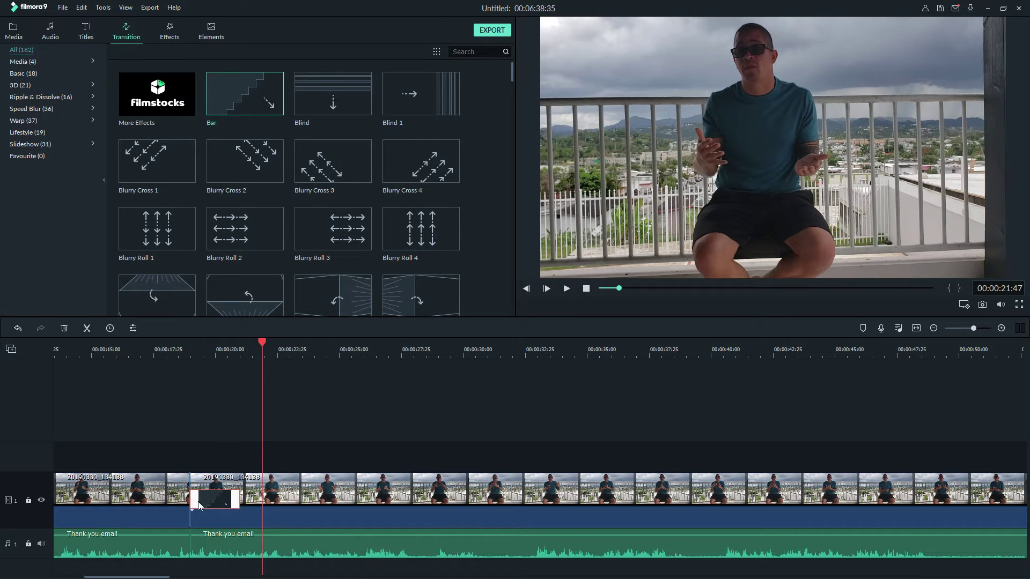
- Move the Bar transition back so it overlaps both clips at the cut, and review its duration and Overlap mode
left_click_drag(198, 501, 184, 502)
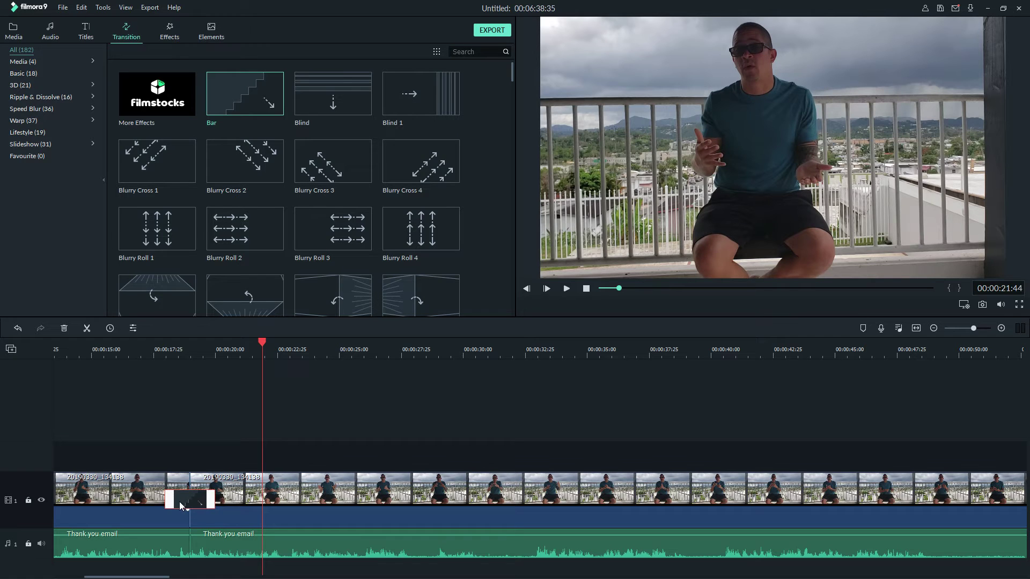
double_click(179, 501)
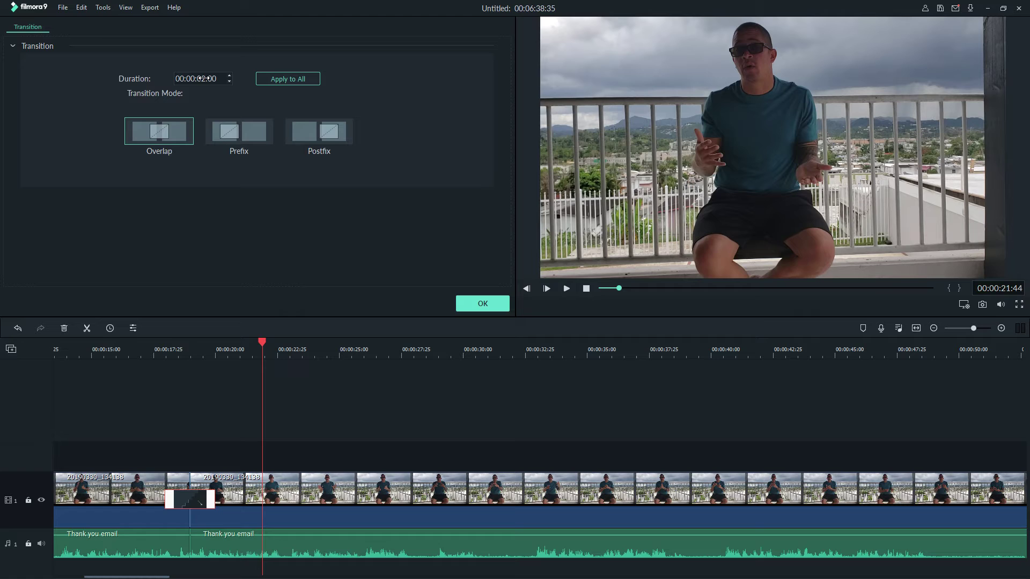
left_click(483, 304)
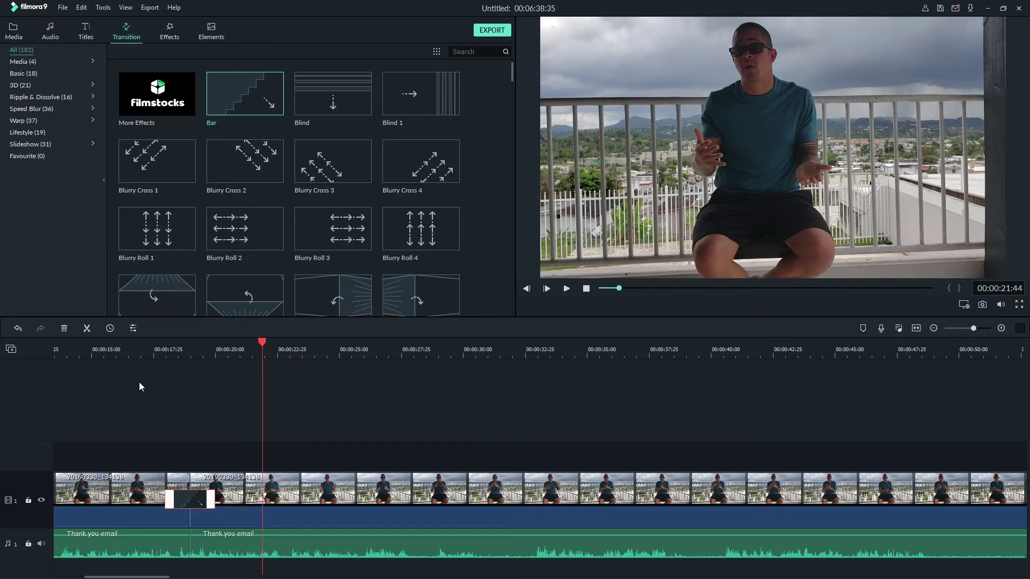
- Split the second video and audio clips at 00:00:30:24
left_click_drag(121, 356, 95, 354)
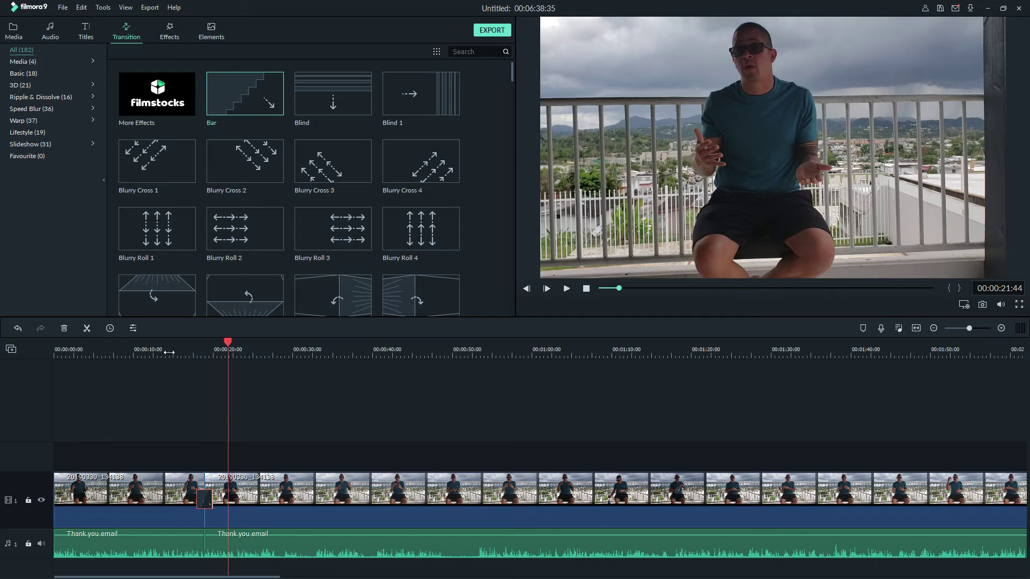
left_click_drag(169, 352, 107, 370)
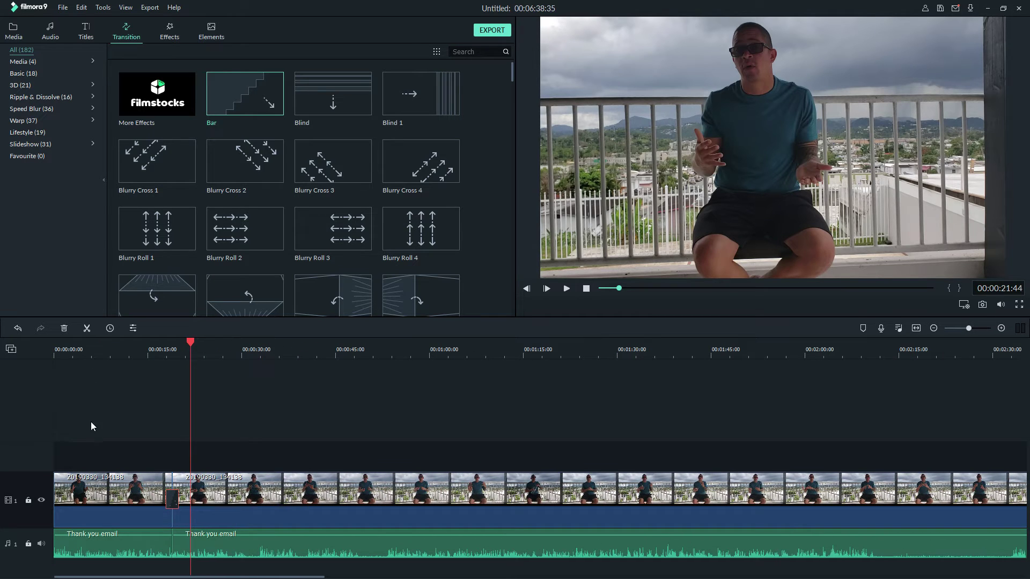
left_click(254, 357)
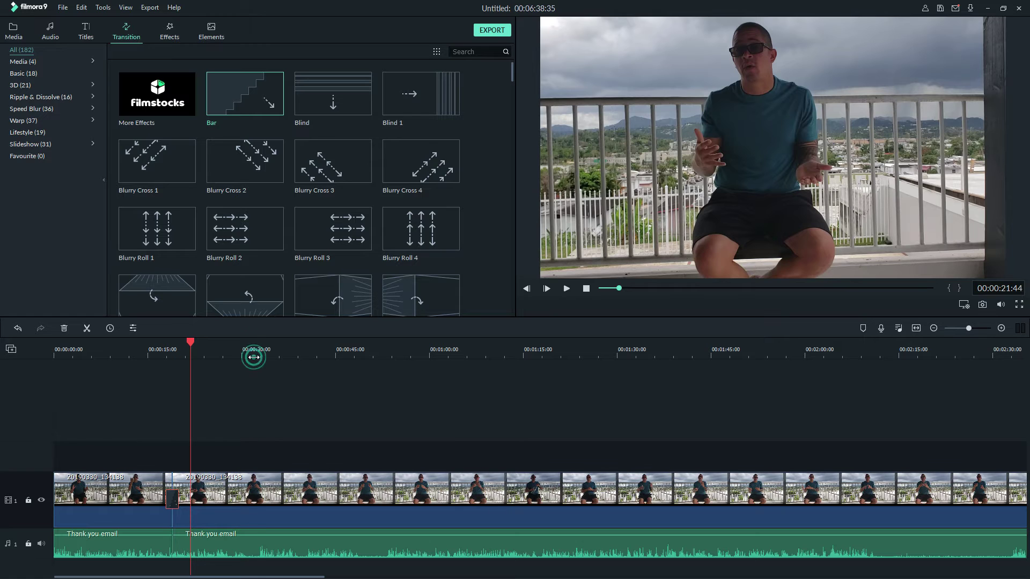
left_click(244, 353)
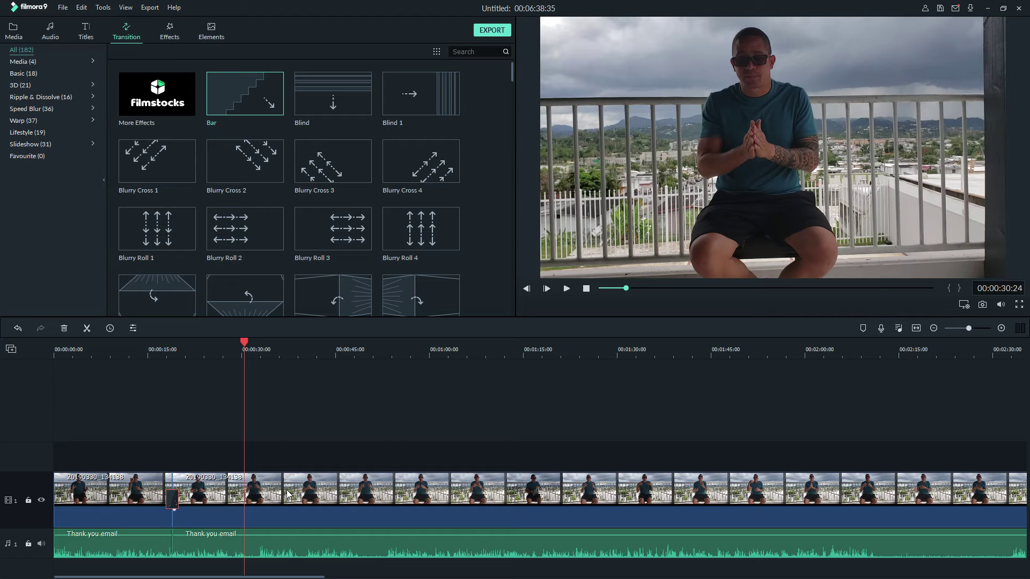
left_click(288, 553)
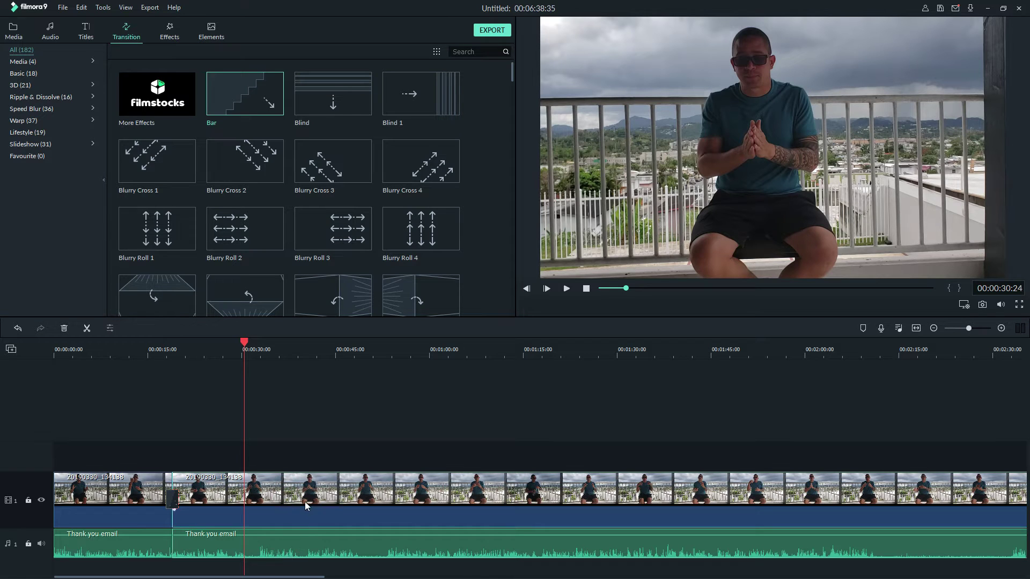
key("ctrl+b")
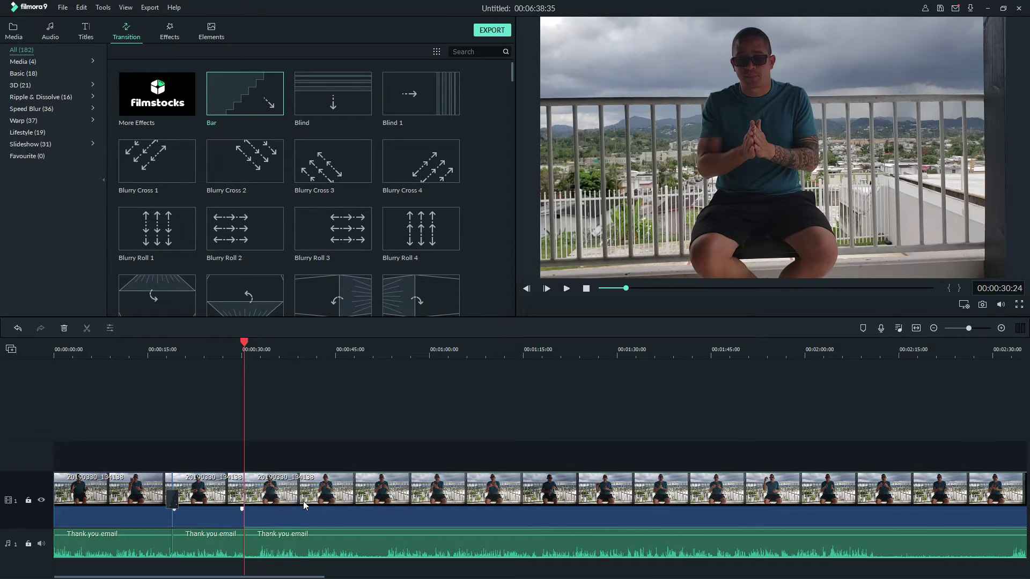
- Delete the video and audio segments that follow the split at 00:00:30:24
left_click(304, 493)
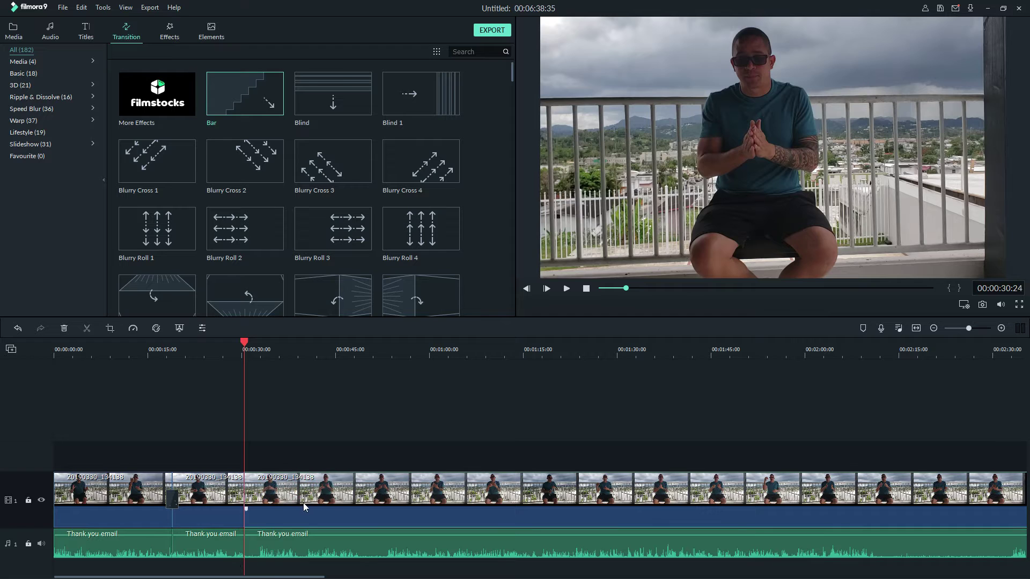
key("Delete")
left_click(297, 541)
key("Delete")
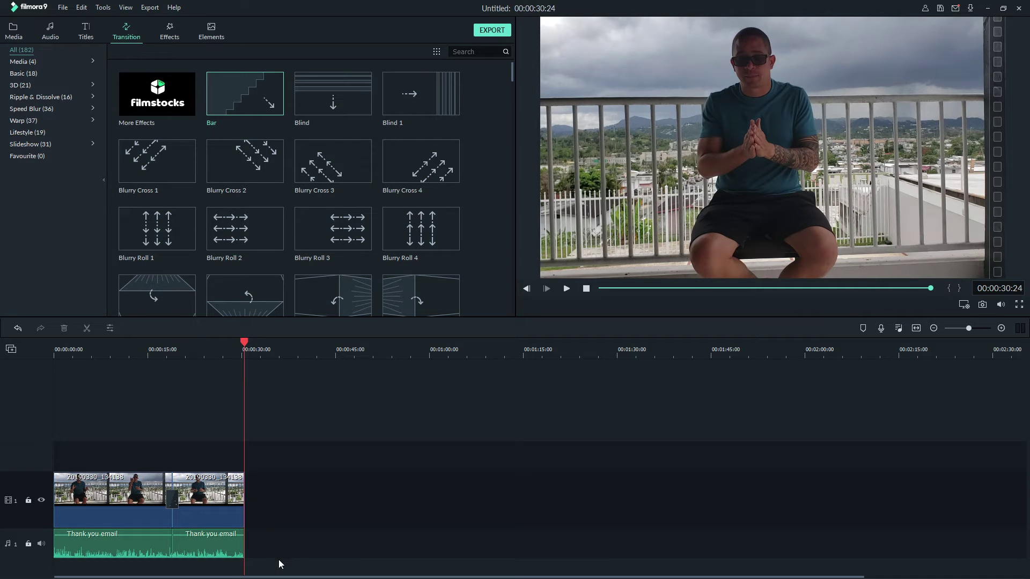
- Select all the remaining clips on the timeline and return the playhead to the start of the project
left_click_drag(282, 558, 104, 487)
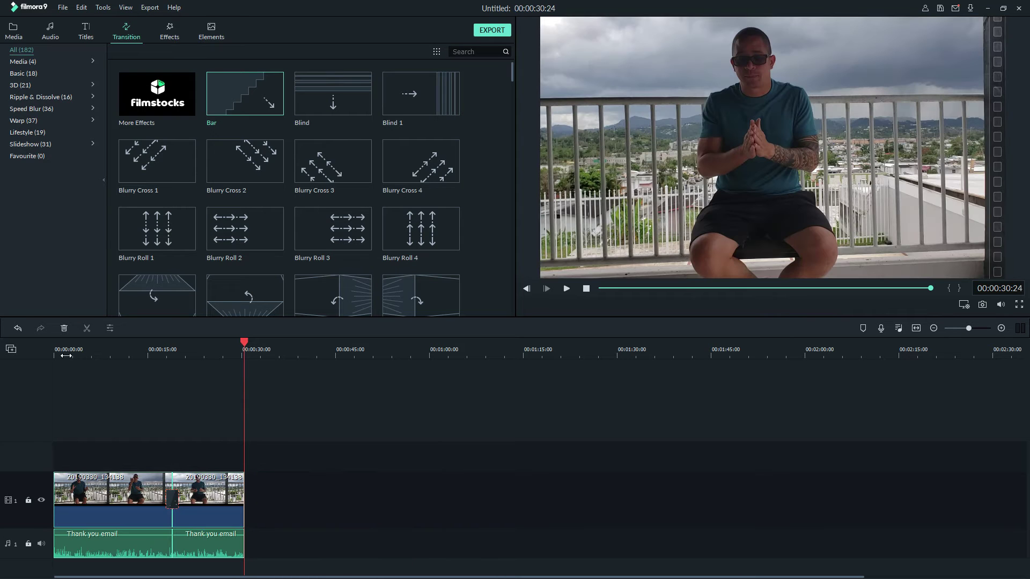
left_click(56, 353)
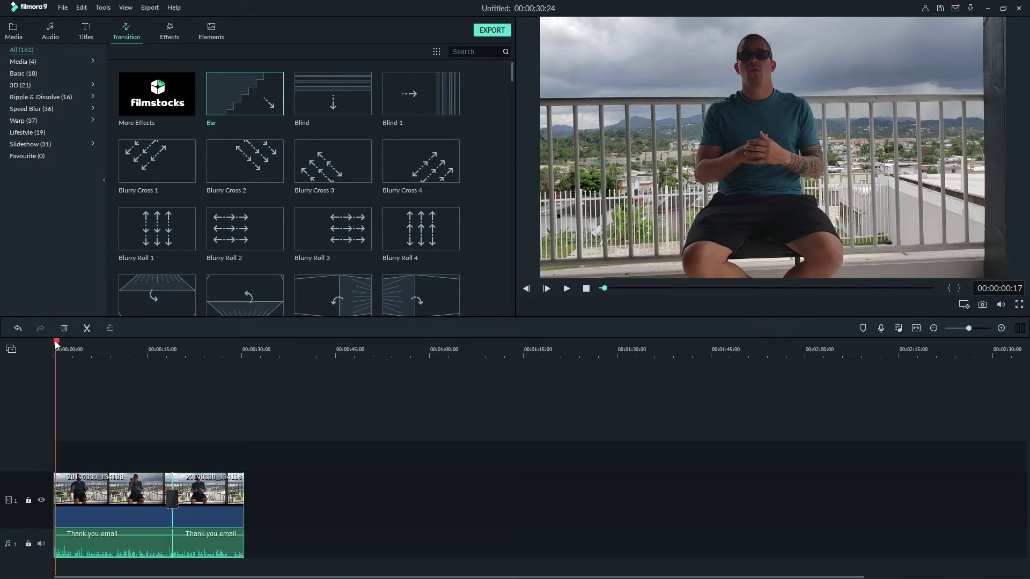
left_click(56, 346)
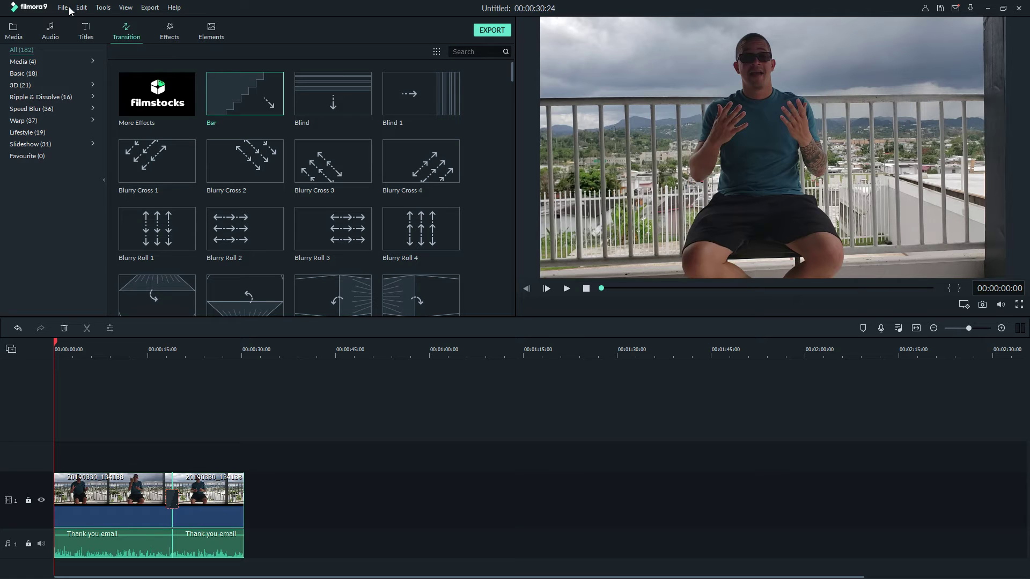
- Browse the Lower 3rds, Titles and Openers presets, and preview Title 1 and Opener 1
left_click(87, 32)
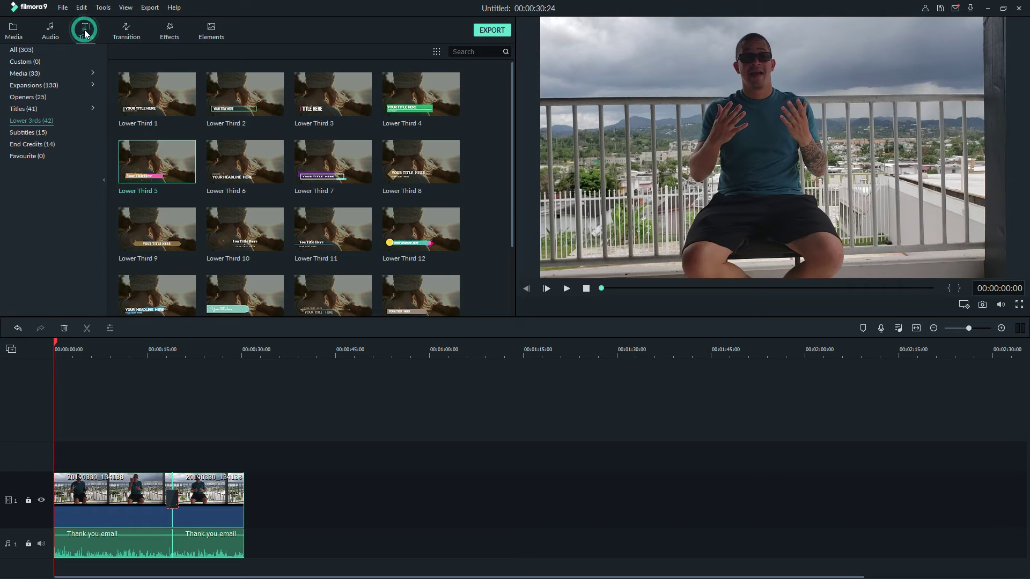
left_click(166, 180)
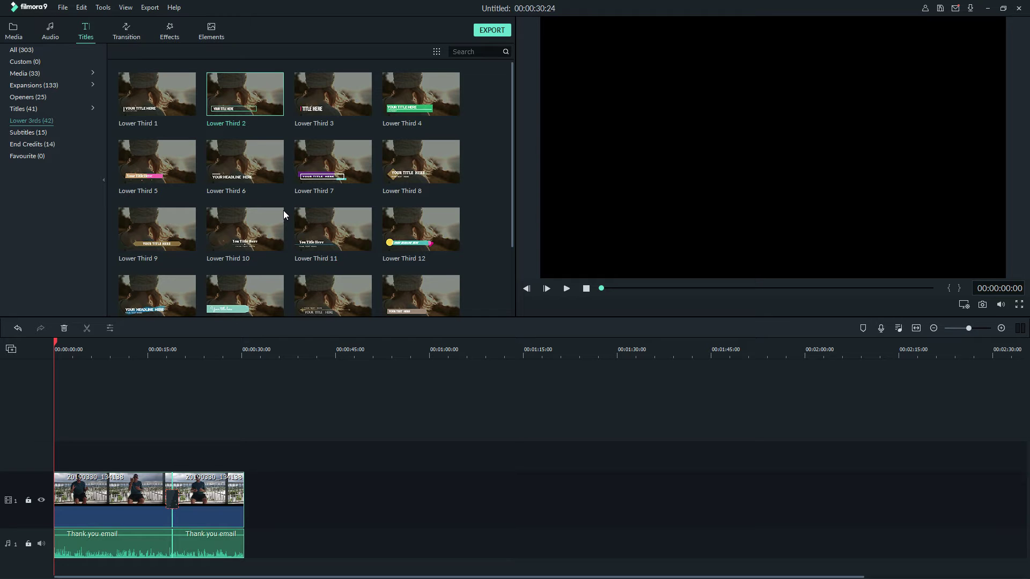
left_click(44, 107)
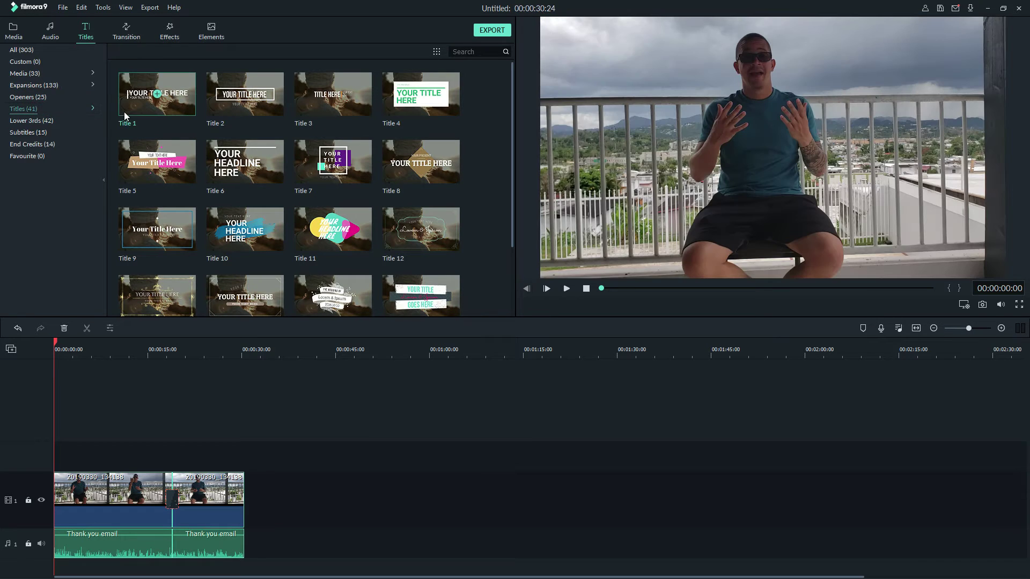
left_click(134, 106)
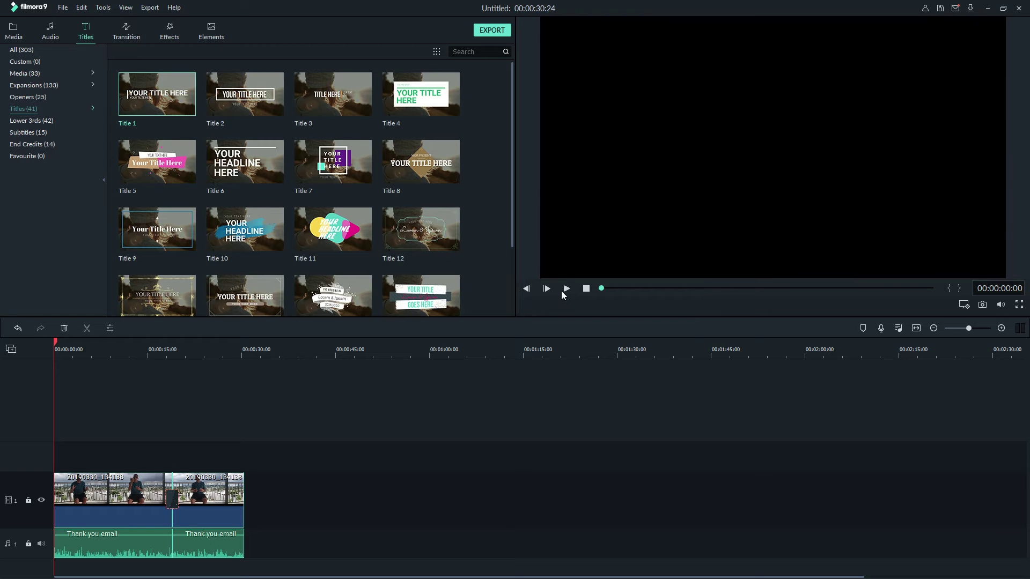
left_click(566, 289)
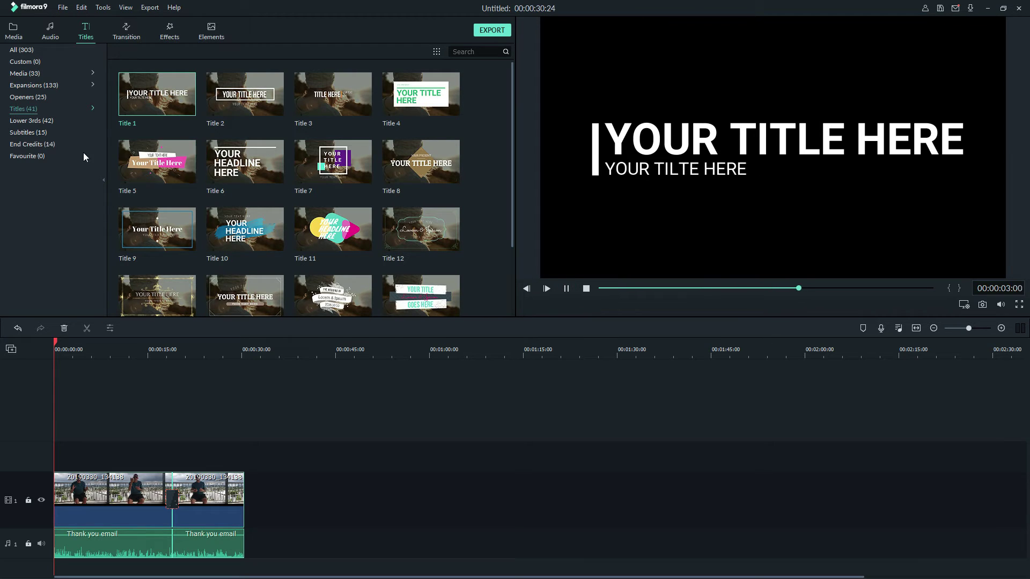
left_click(30, 98)
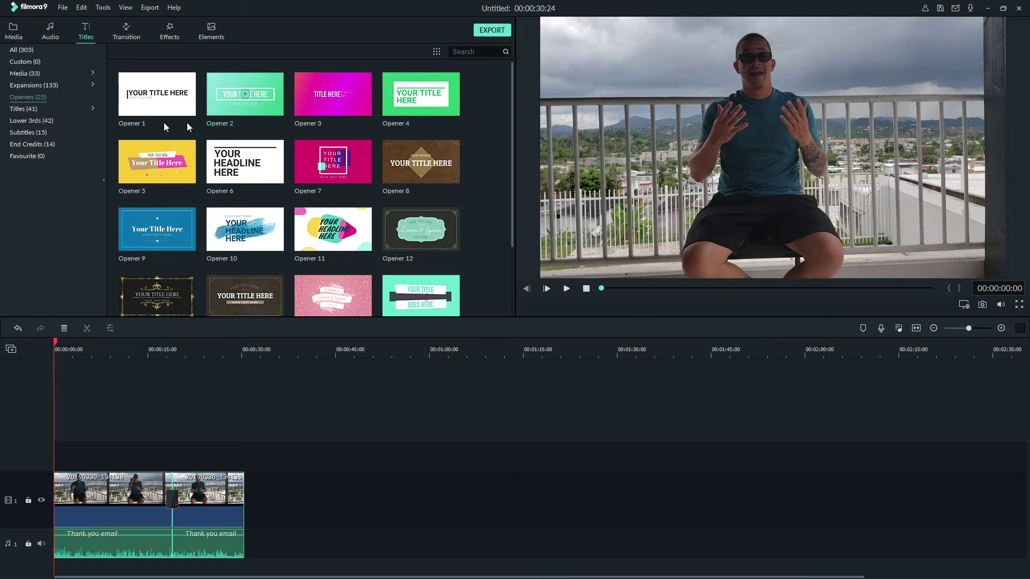
left_click(566, 289)
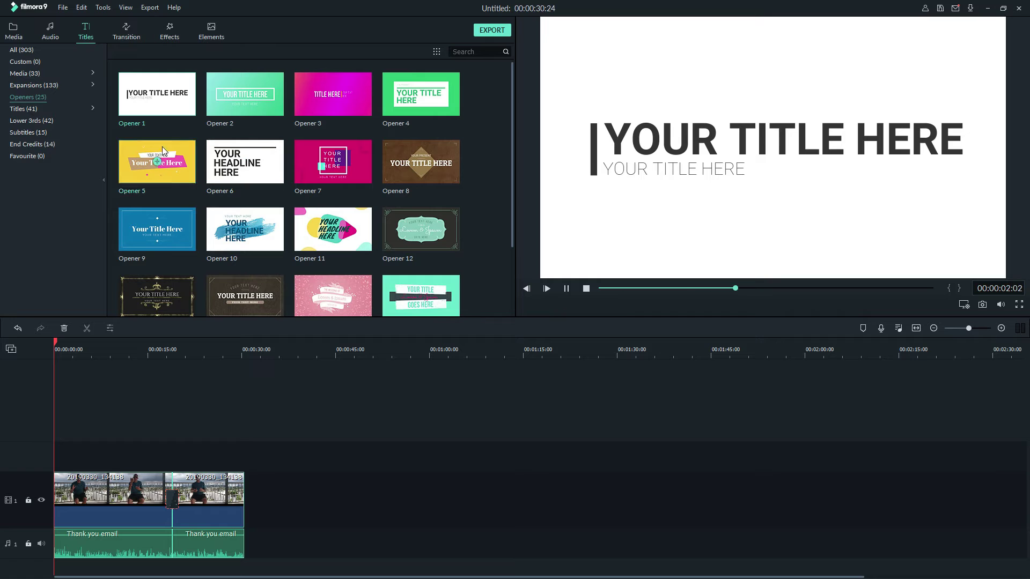
- Browse the Media title presets, preview the speech-bubble Chalkboard Pack opener and select Chalkboard Pack - Title 2
left_click(42, 76)
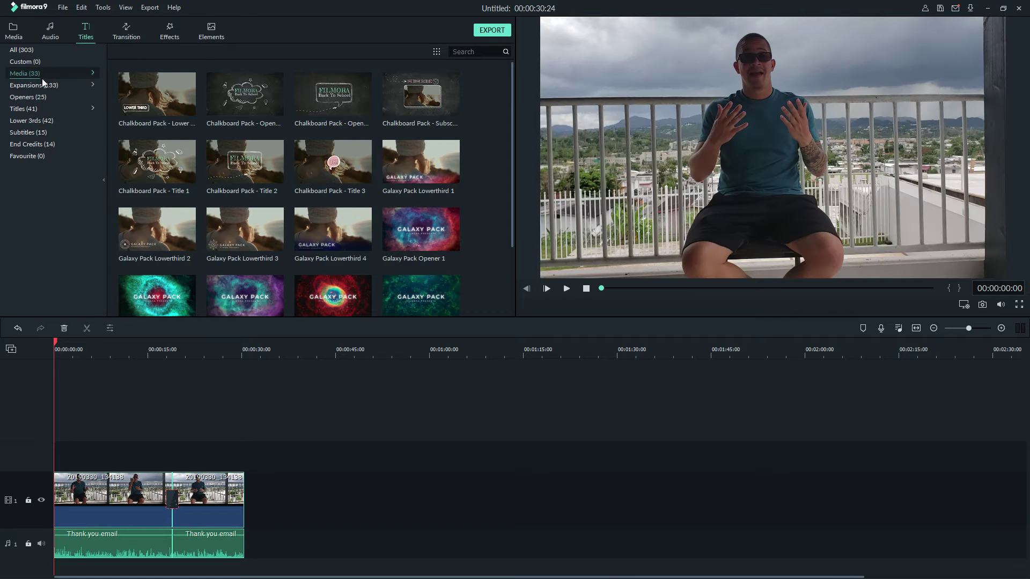
left_click(315, 112)
left_click(545, 289)
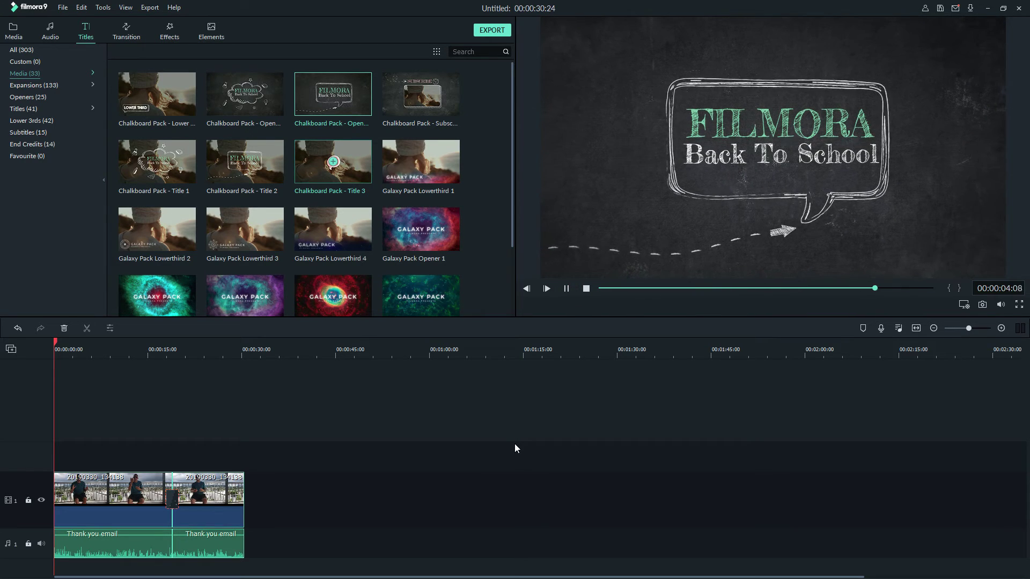
left_click(223, 179)
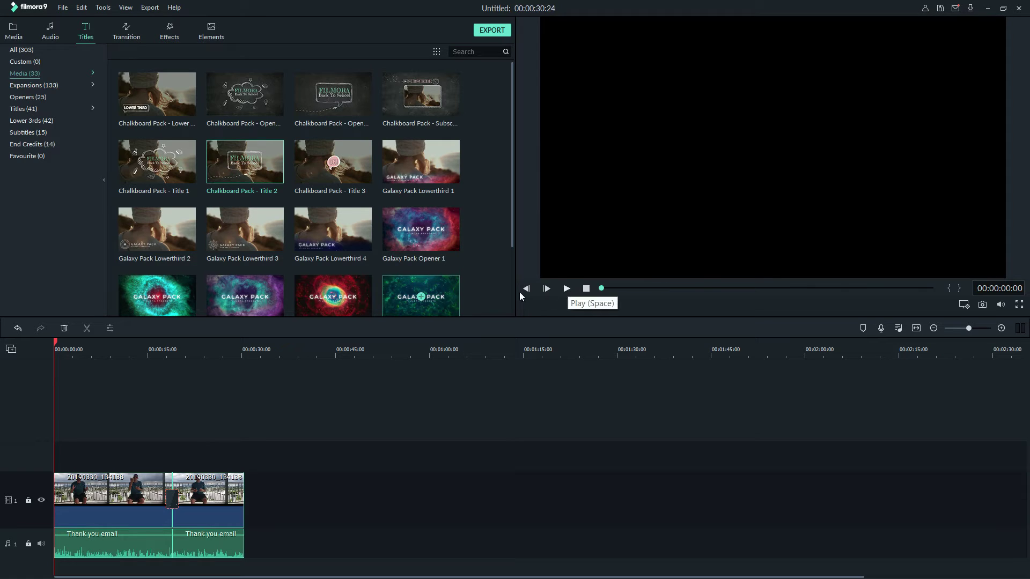
- Preview the Galaxy Pack Opener 4 and Galaxy Pack Opener 9 title presets
left_click(311, 305)
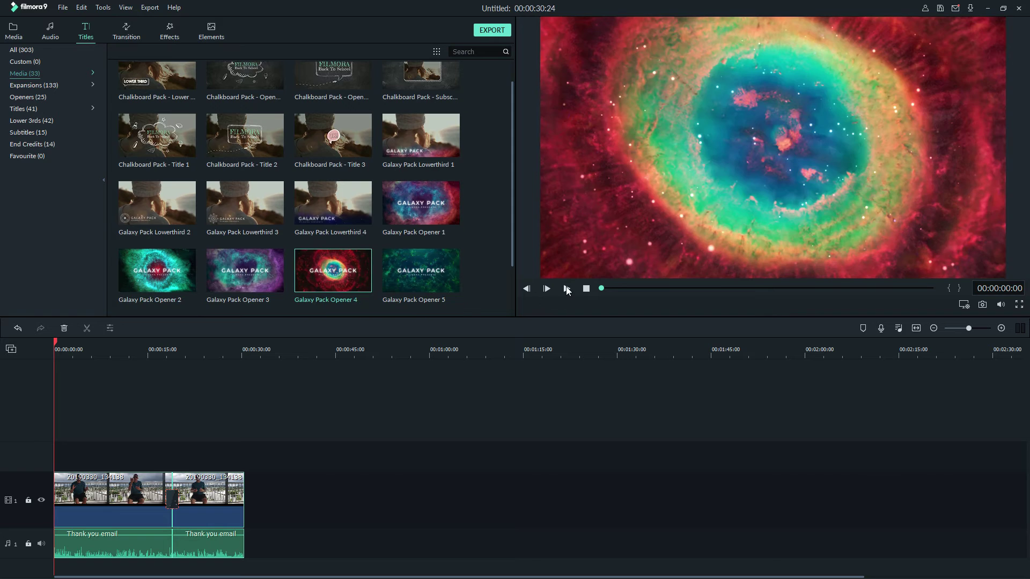
left_click(566, 289)
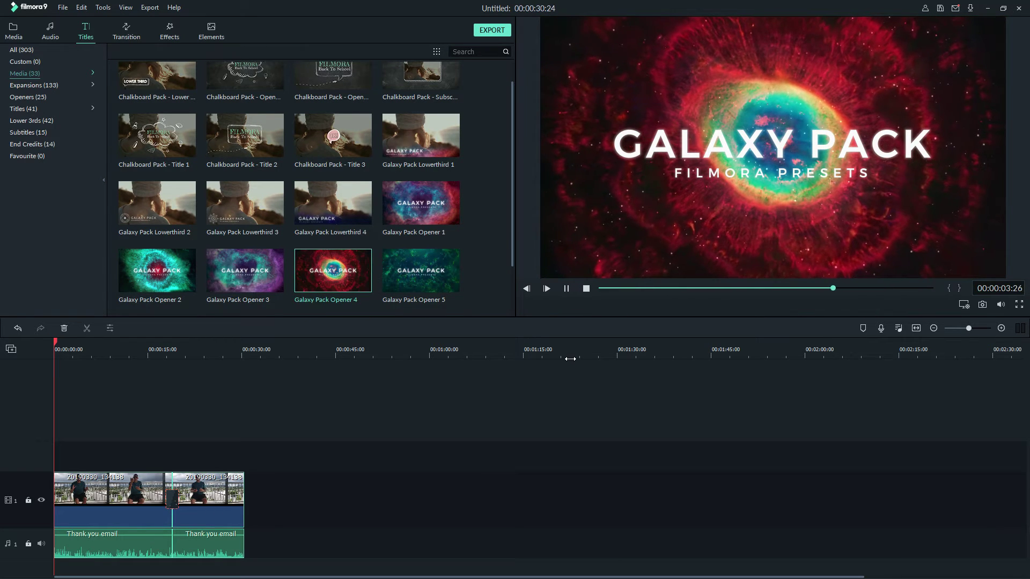
scroll(388, 230, "down", 5)
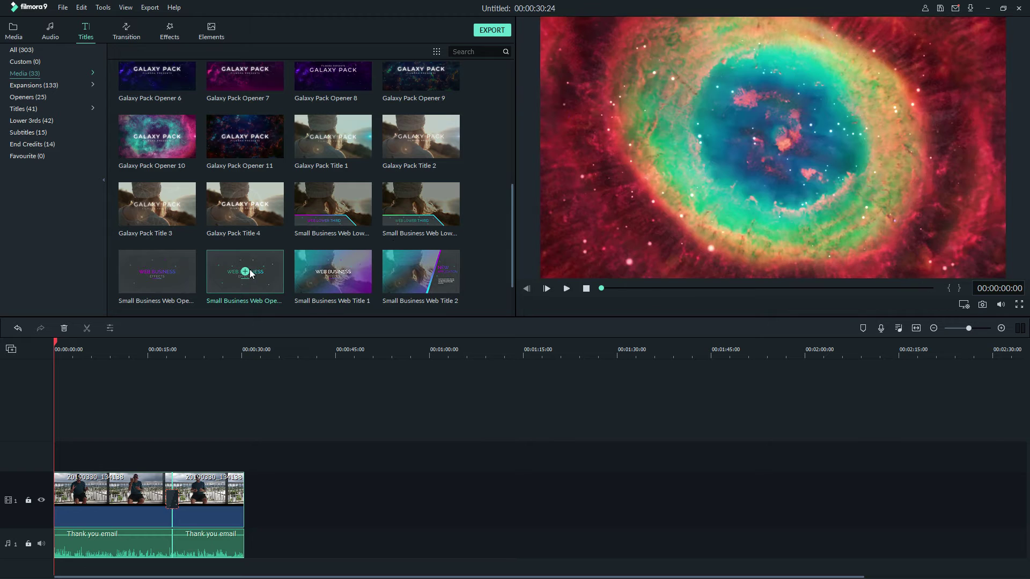
left_click(407, 88)
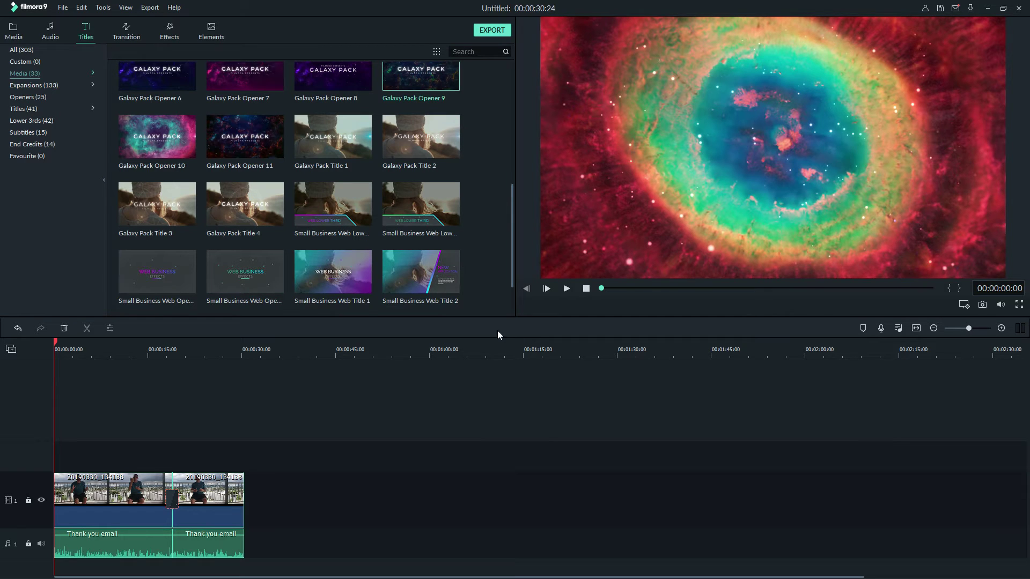
left_click(566, 289)
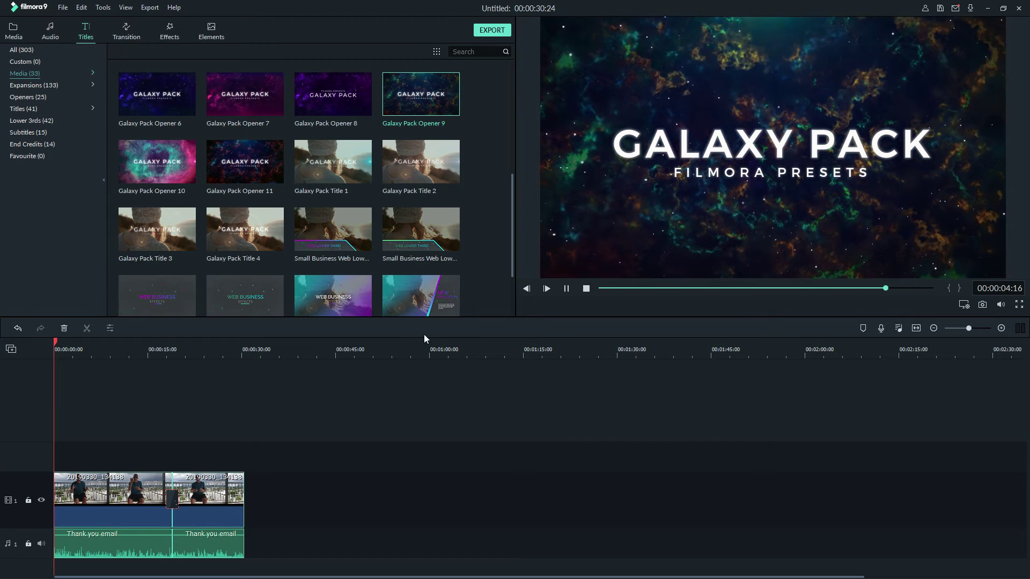
mouse_move(409, 113)
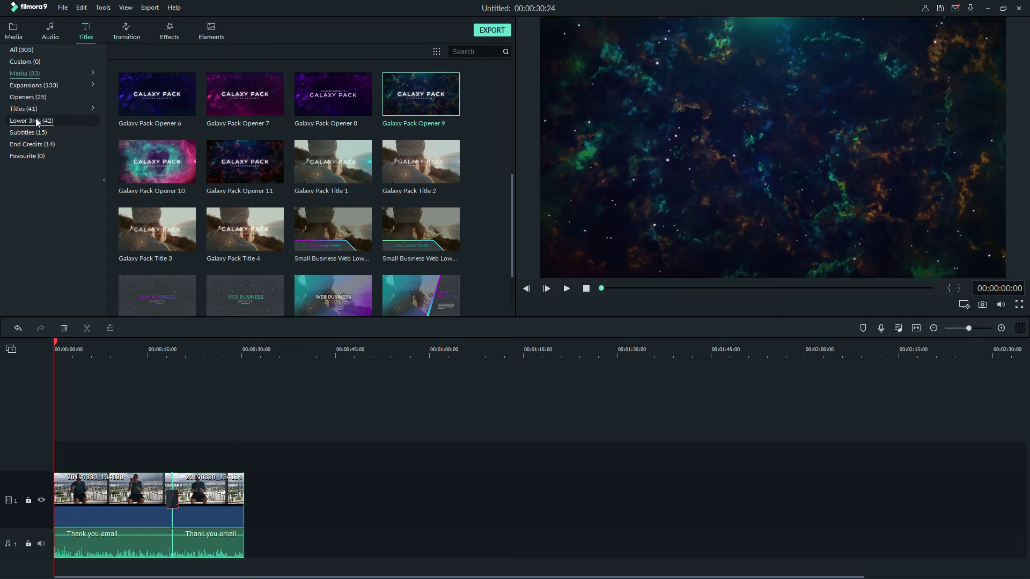
- Look through the End Credits and Lower 3rds presets and preview Lower Third 1
left_click(34, 142)
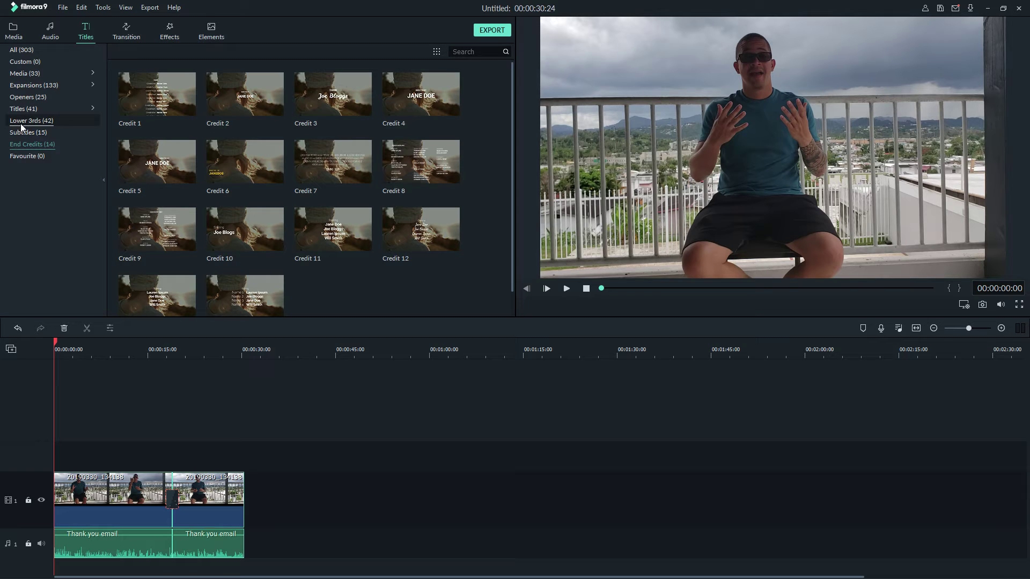
left_click(20, 123)
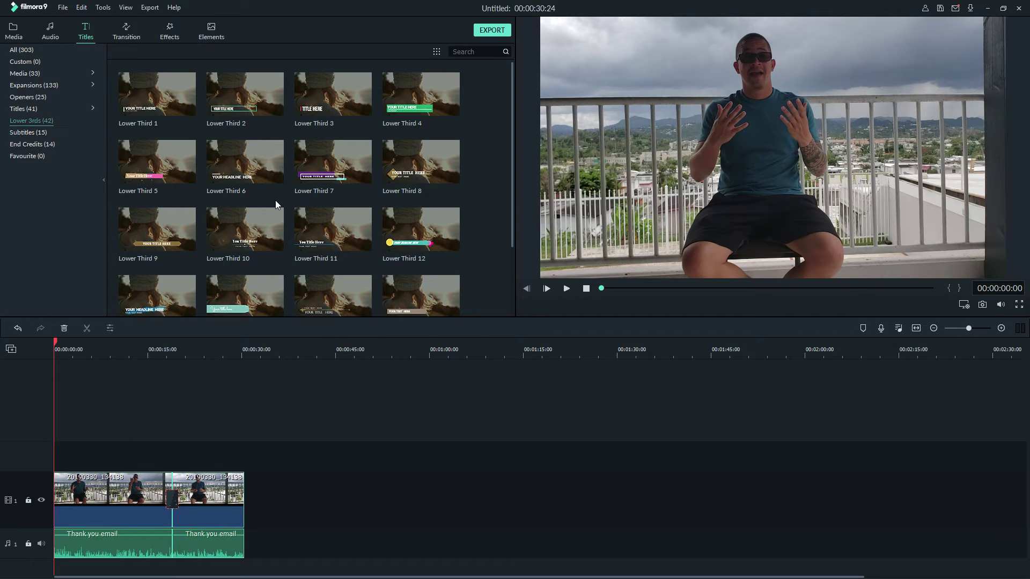
scroll(210, 194, "down", 8)
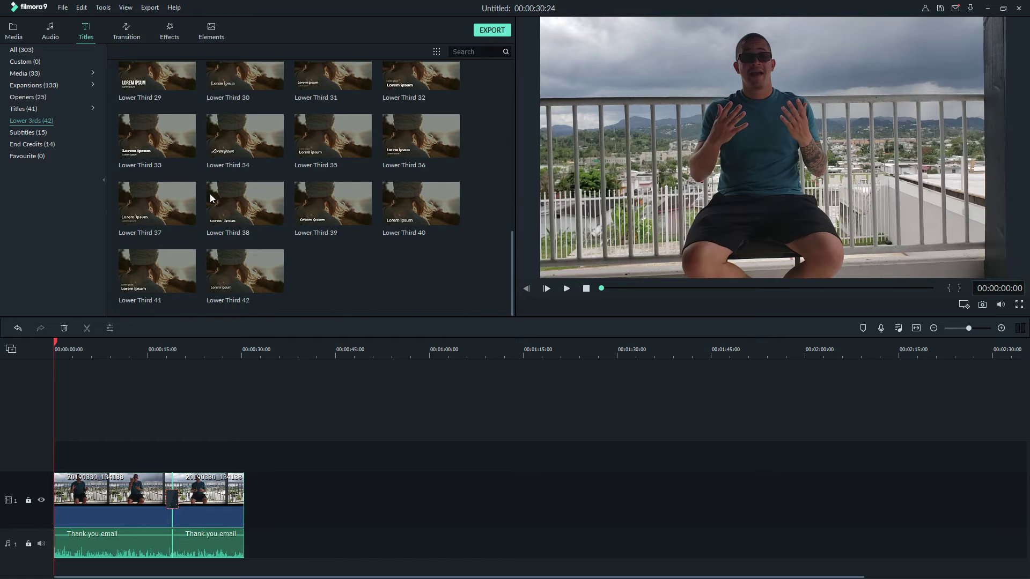
scroll(224, 197, "up", 8)
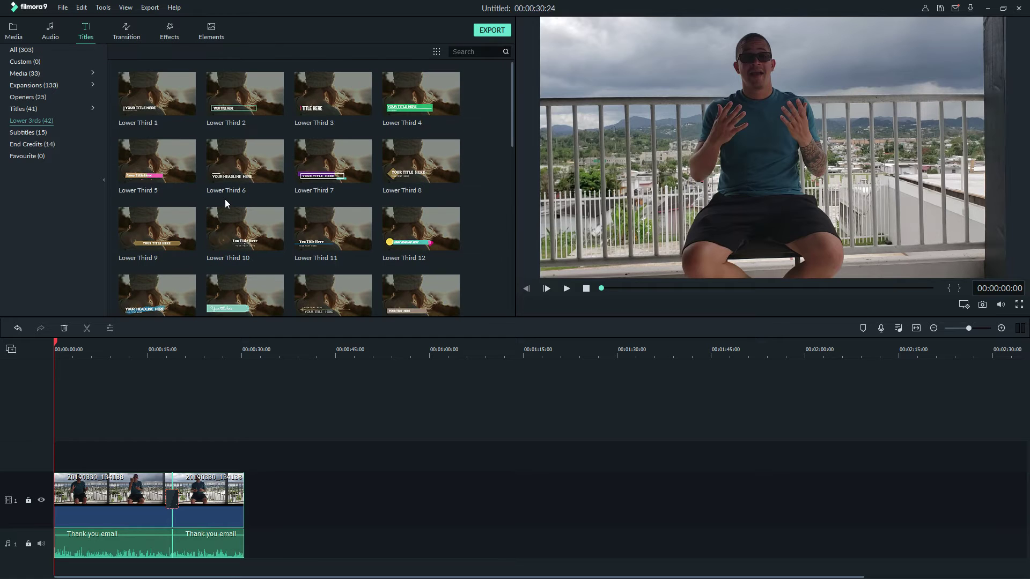
left_click(171, 107)
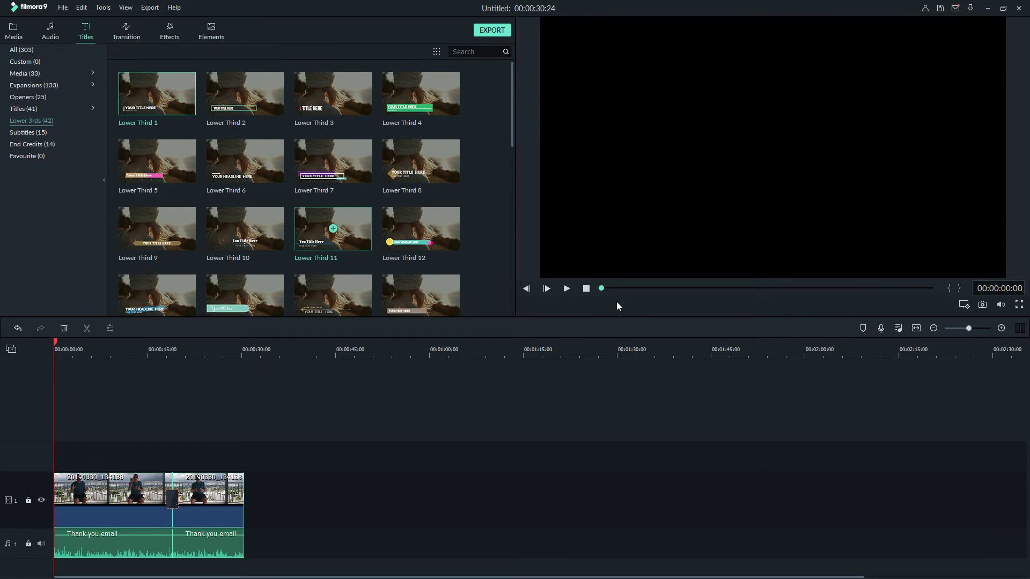
left_click(565, 290)
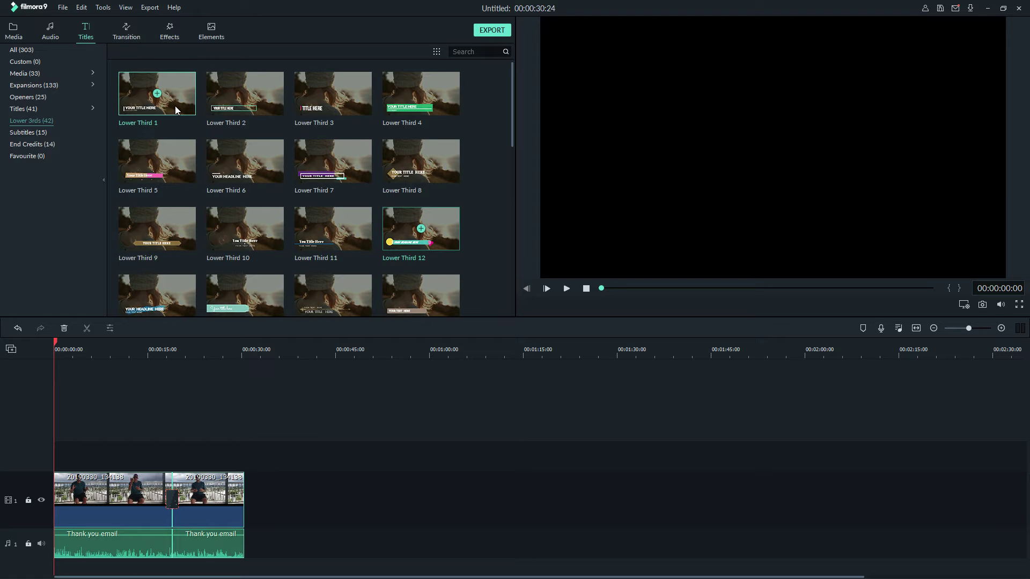
- Add the Lower Third 1 title on a track above the first clip at about 00:00:03:18 and play that section back
left_click_drag(176, 110, 75, 456)
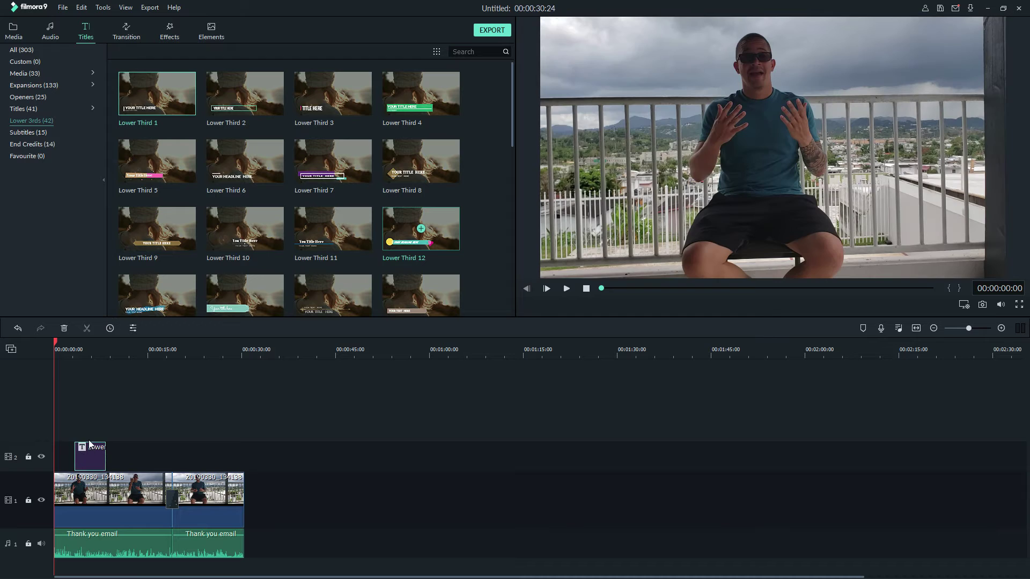
left_click(73, 355)
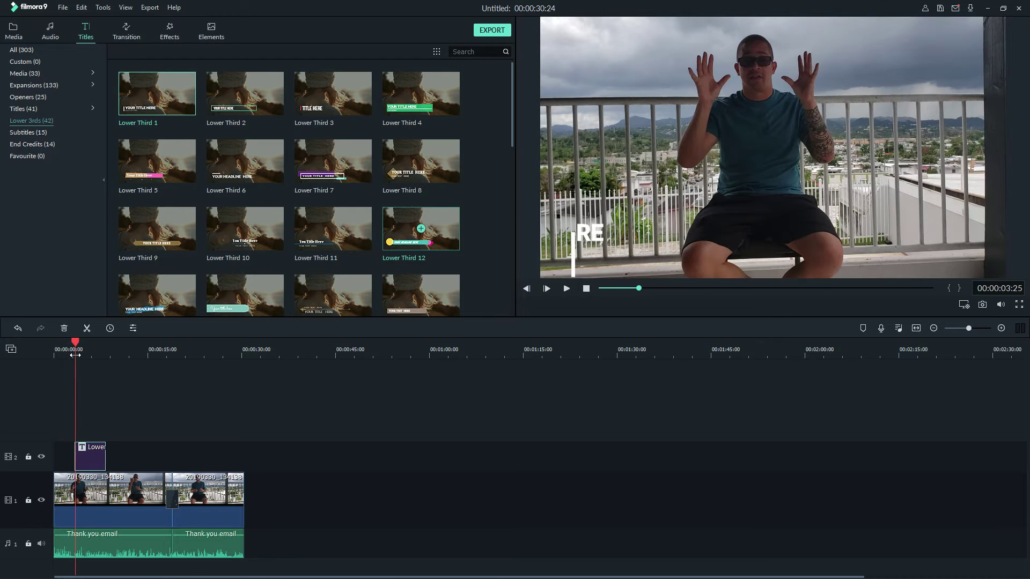
key("space")
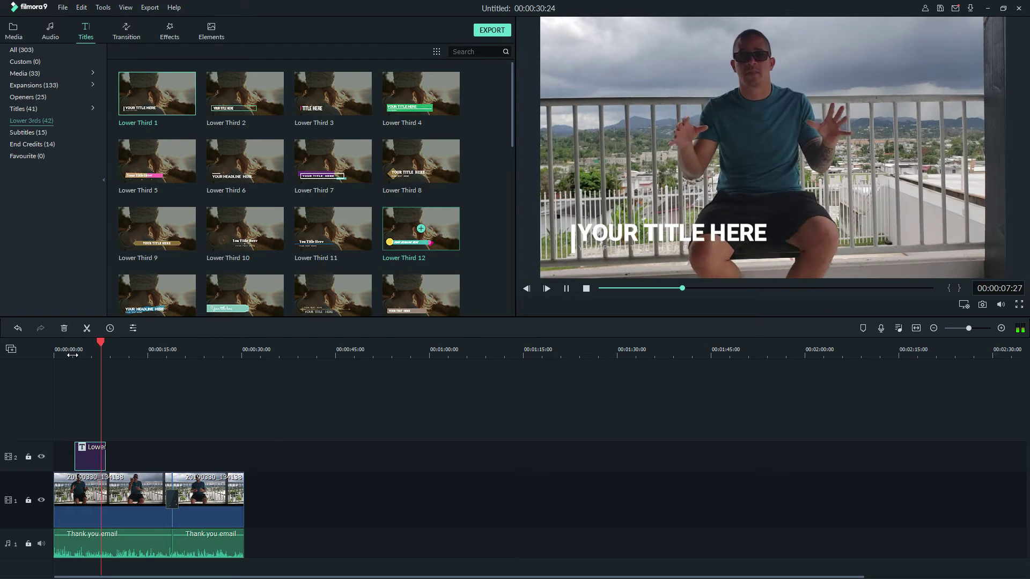
key("space")
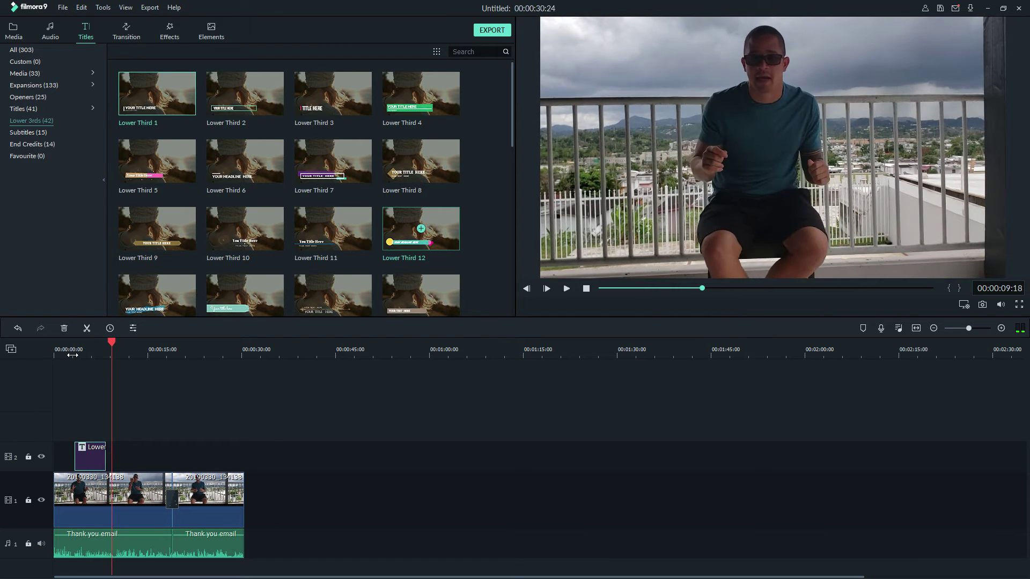
left_click(75, 349)
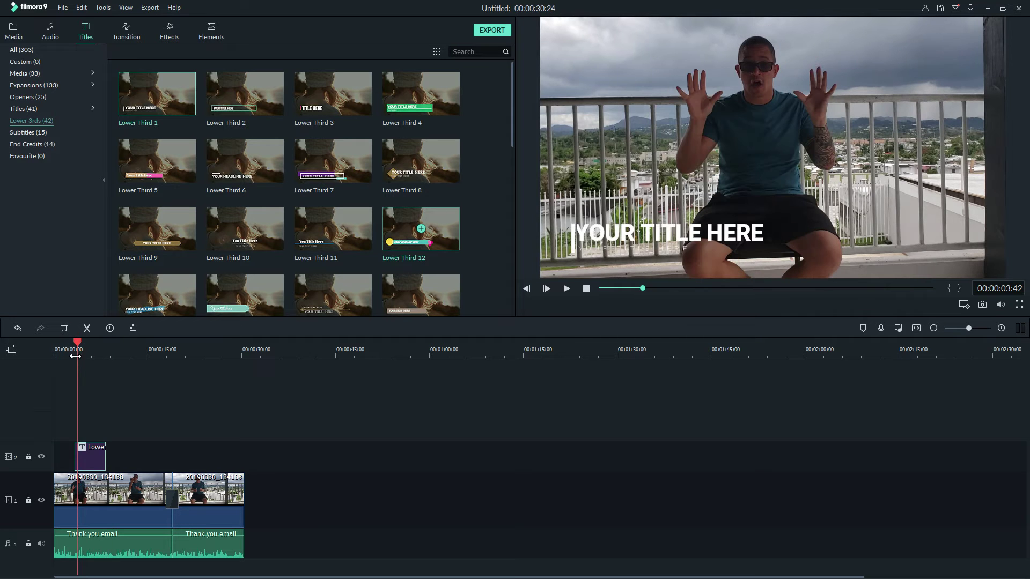
left_click_drag(76, 351, 71, 357)
key("space")
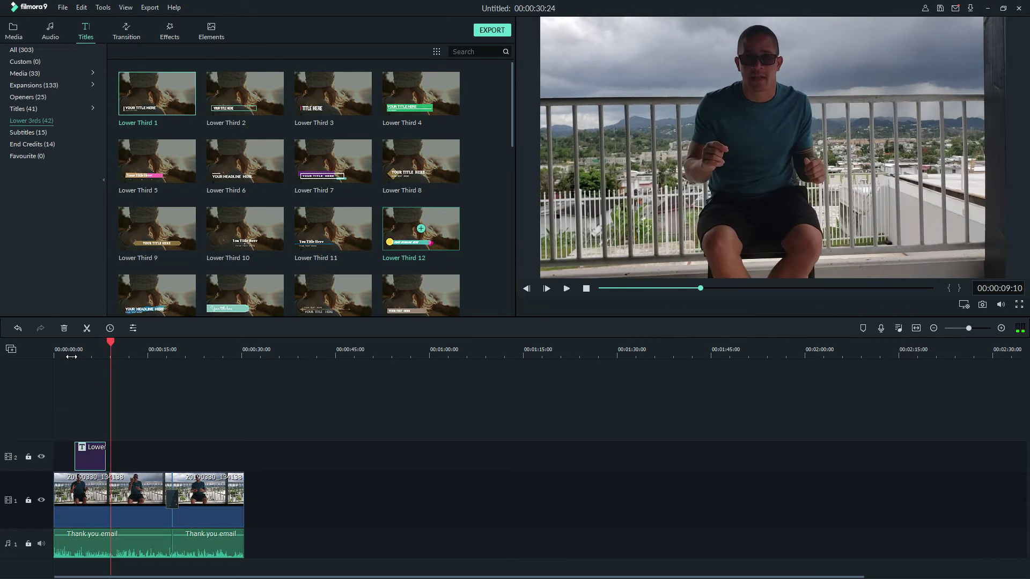
left_click(72, 356)
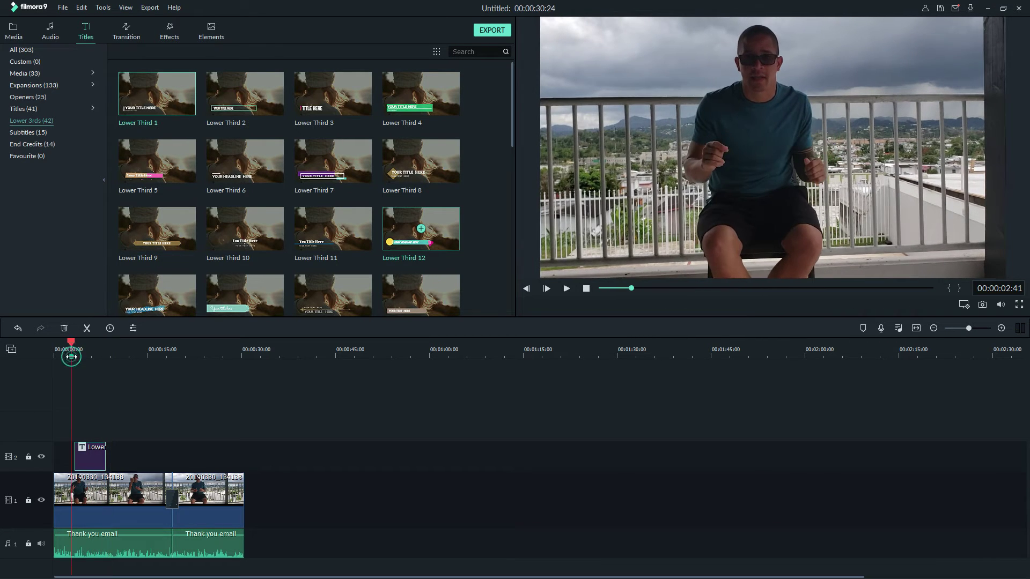
- Replace the Lower Third 1 title's main text with the presenter's account handle and play the result on the timeline
double_click(94, 459)
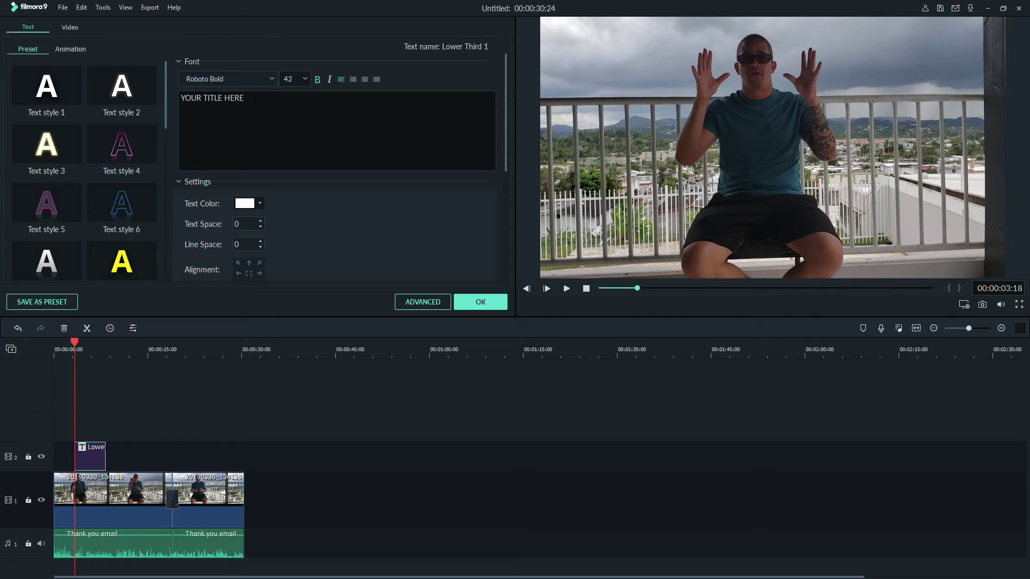
triple_click(209, 97)
type("giovanie_scott")
left_click(477, 302)
key("space")
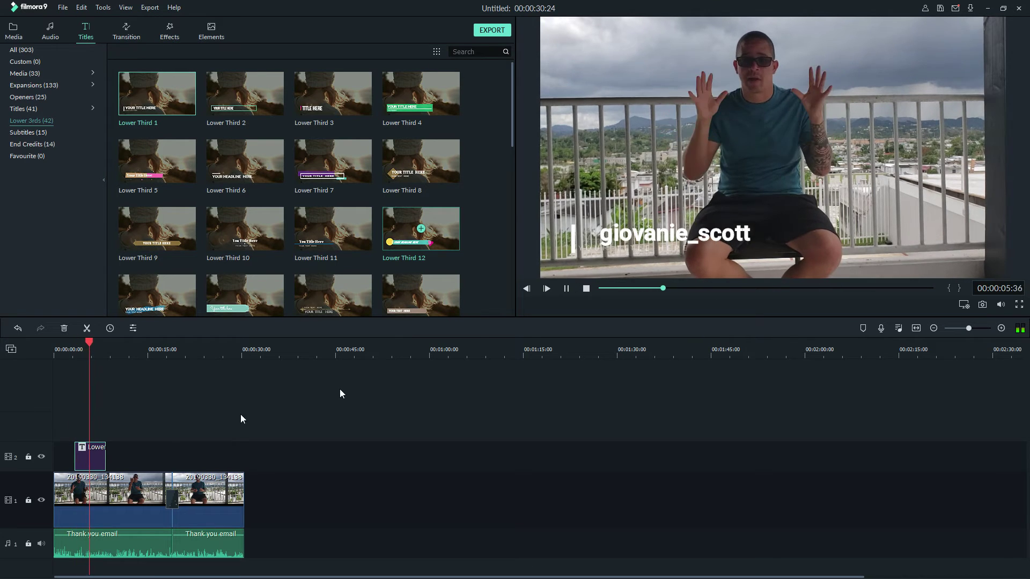
key("space")
left_click(72, 355)
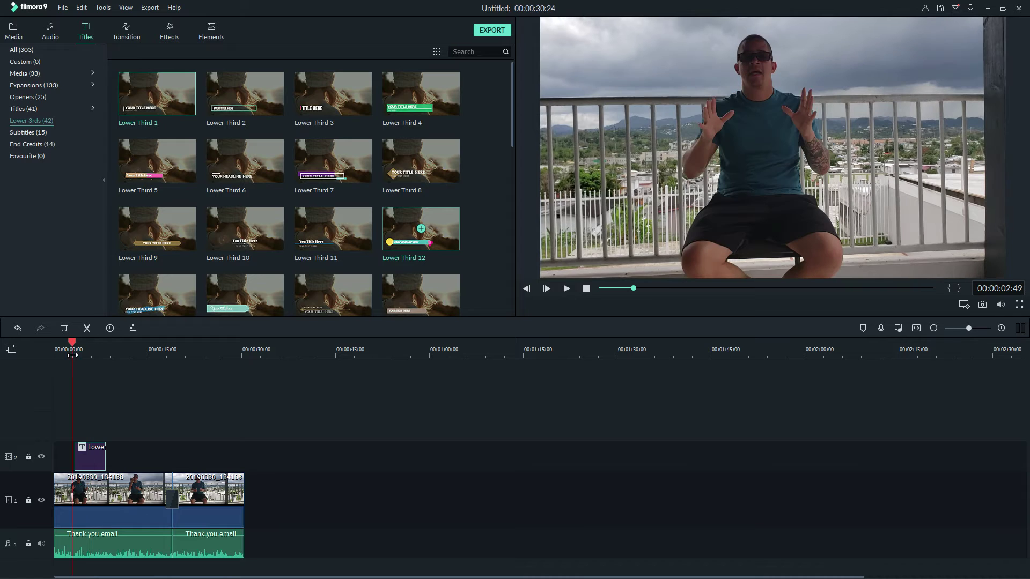
- In the advanced text editor, end the lower third's second text line at 00:00:02:45 and change its text to "Instgram Account"
double_click(88, 462)
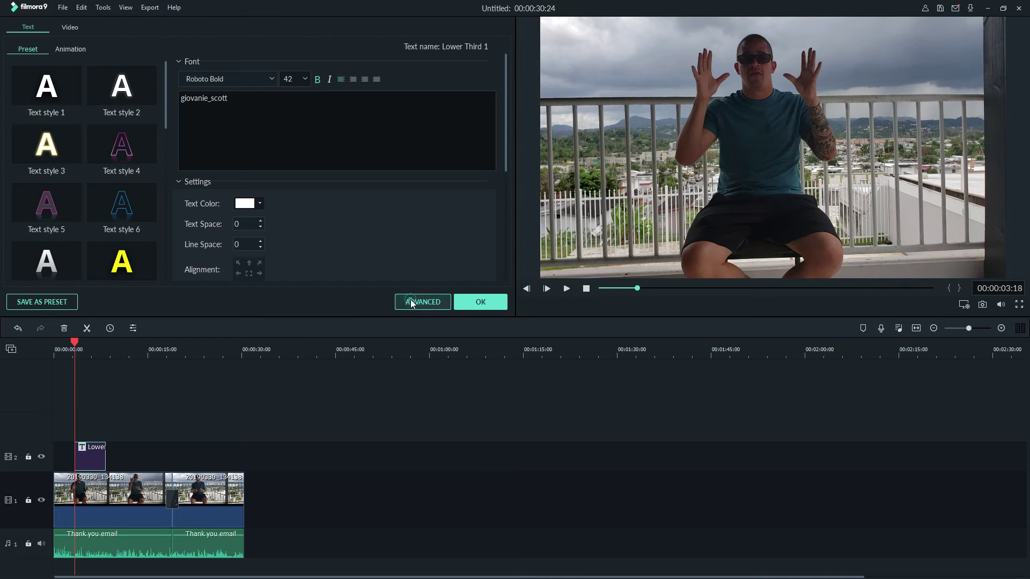
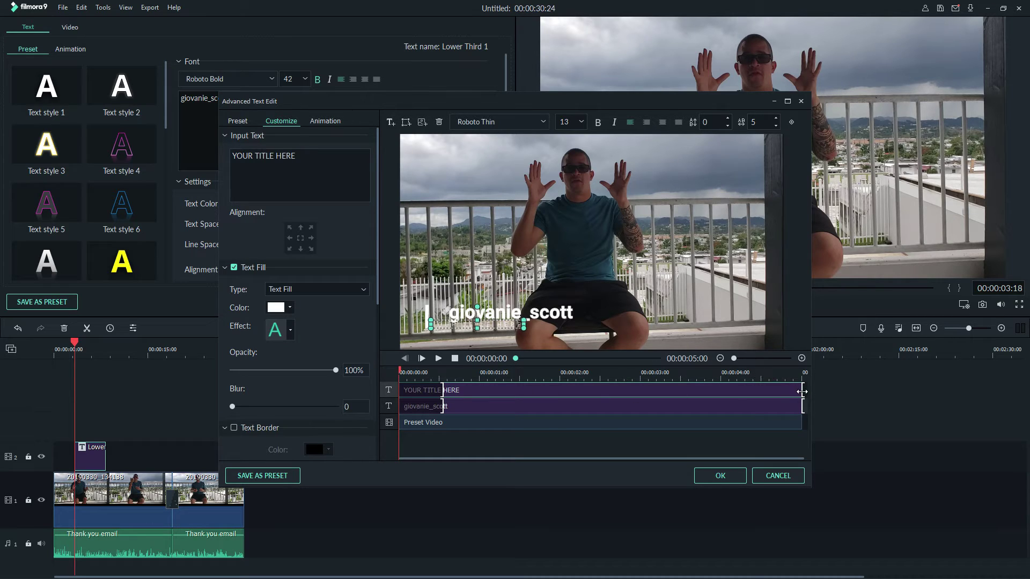
left_click_drag(801, 391, 635, 400)
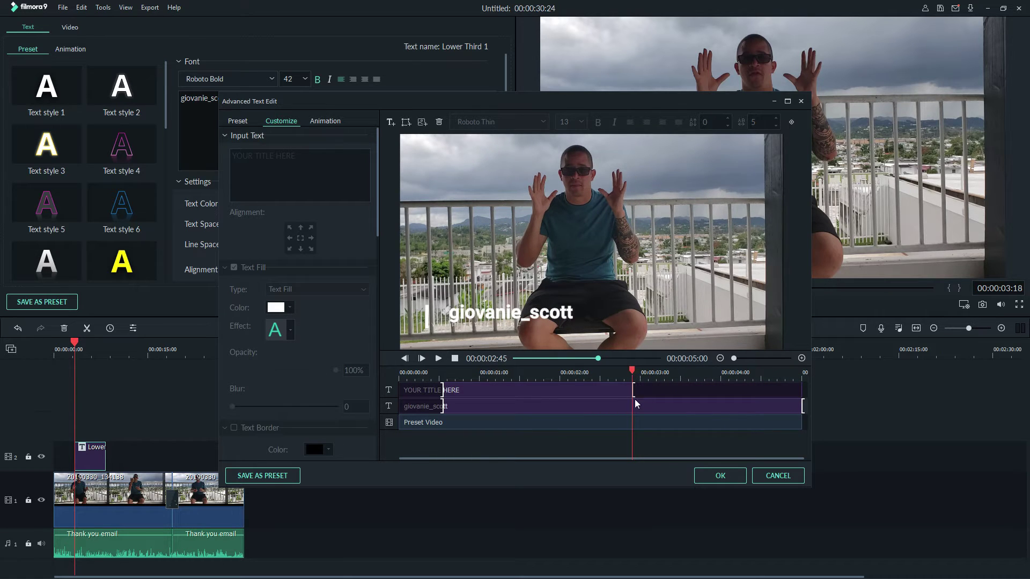
left_click(500, 323)
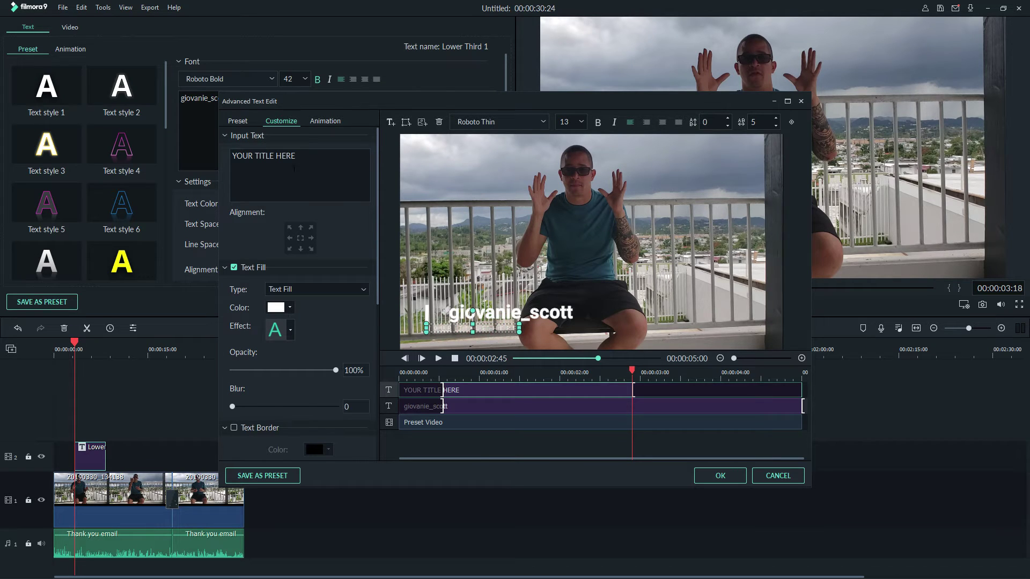
triple_click(290, 155)
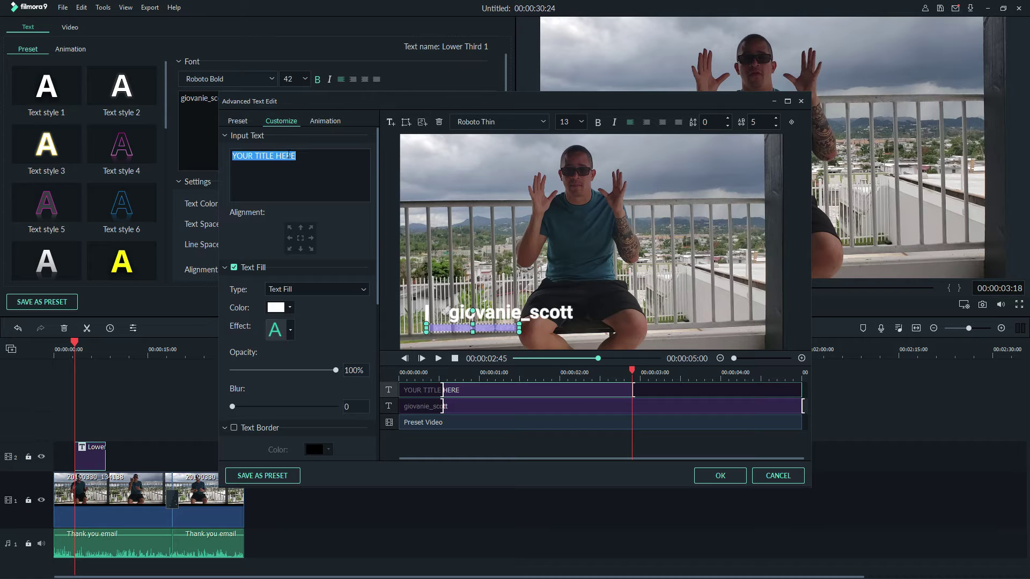
type("Instg")
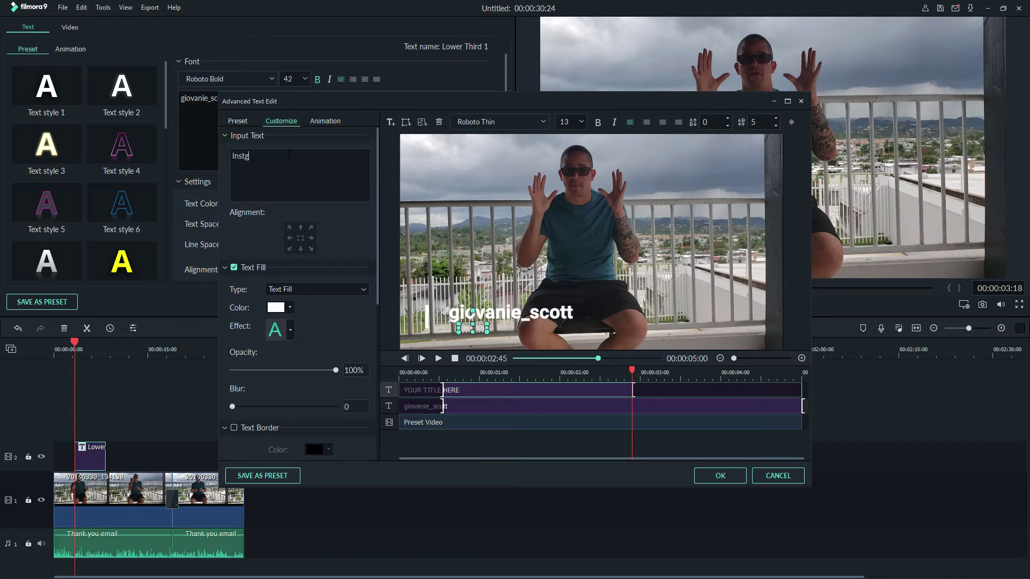
type("ram Account")
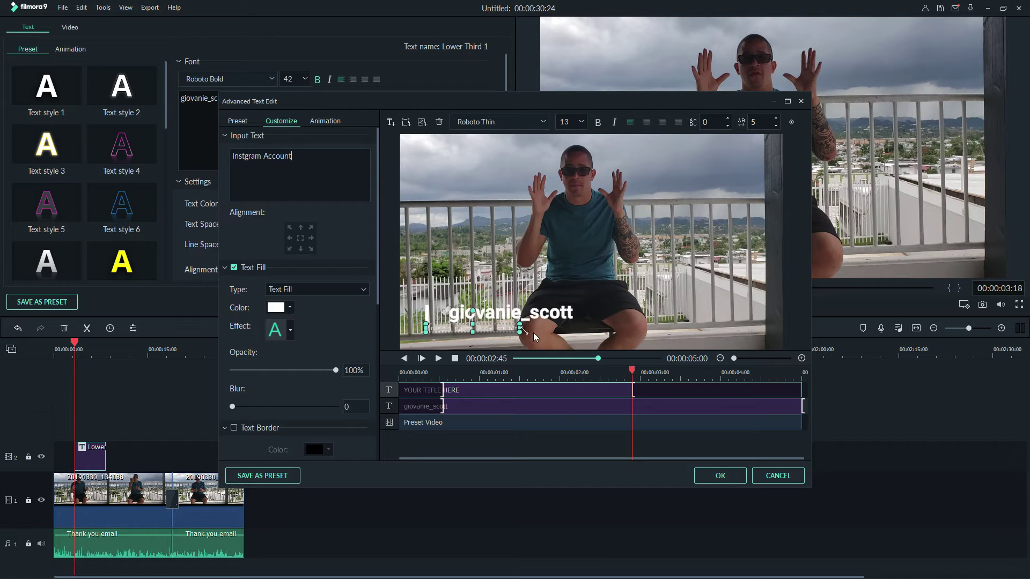
- Set the text fill colour of the "Instgram Account" line to black and play the title preview from near its start
left_click(286, 309)
left_click(272, 354)
left_click(579, 342)
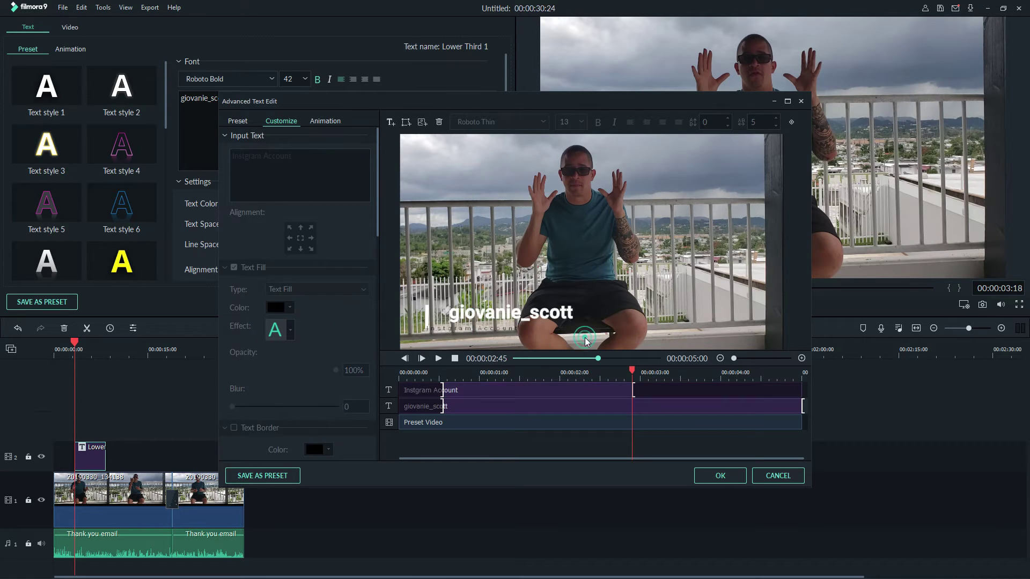
left_click(499, 329)
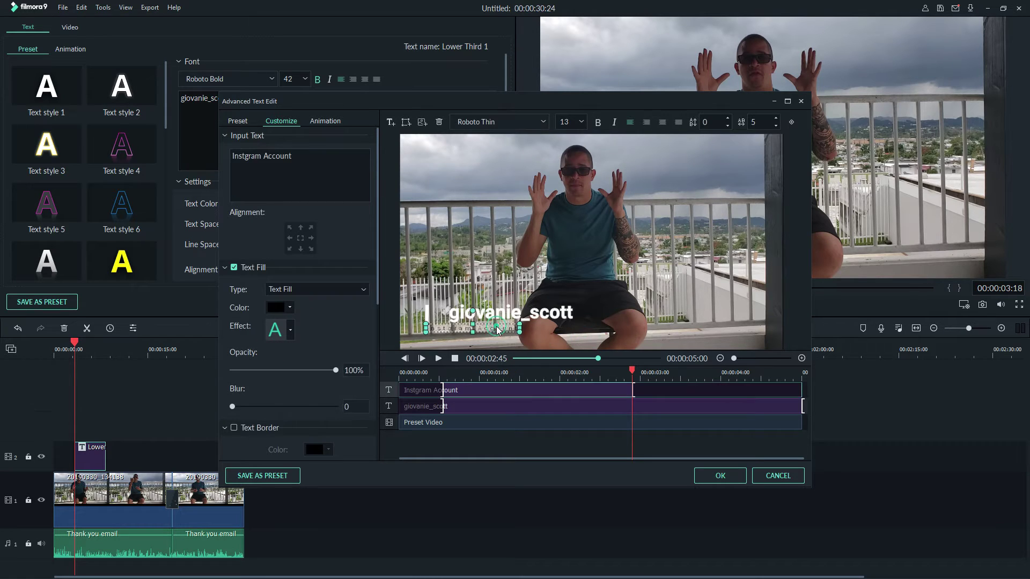
left_click(424, 377)
key("space")
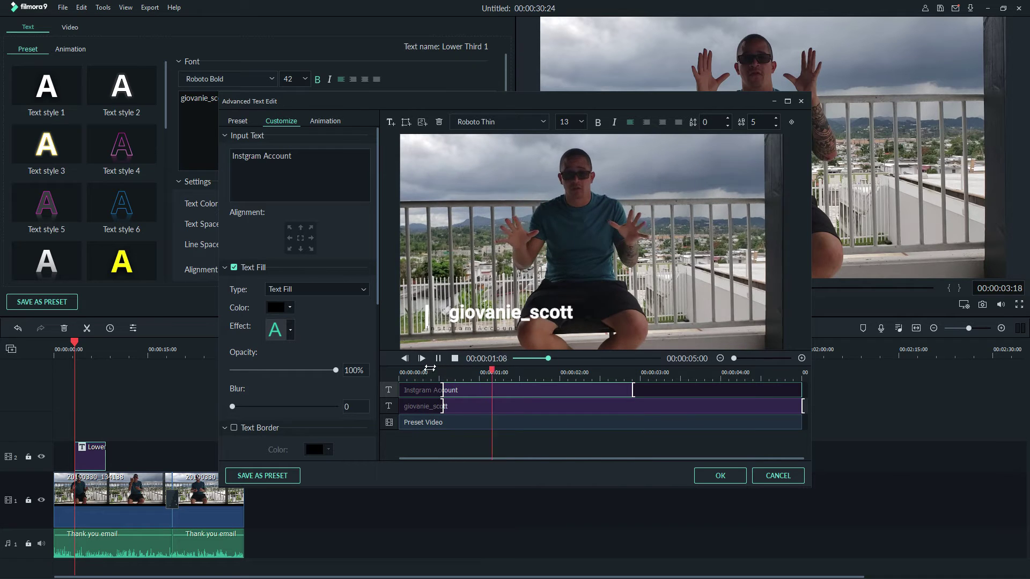
- Shift the "Instgram Account" line slightly right beneath the account handle and apply the first text fill effect to it
left_click(445, 329)
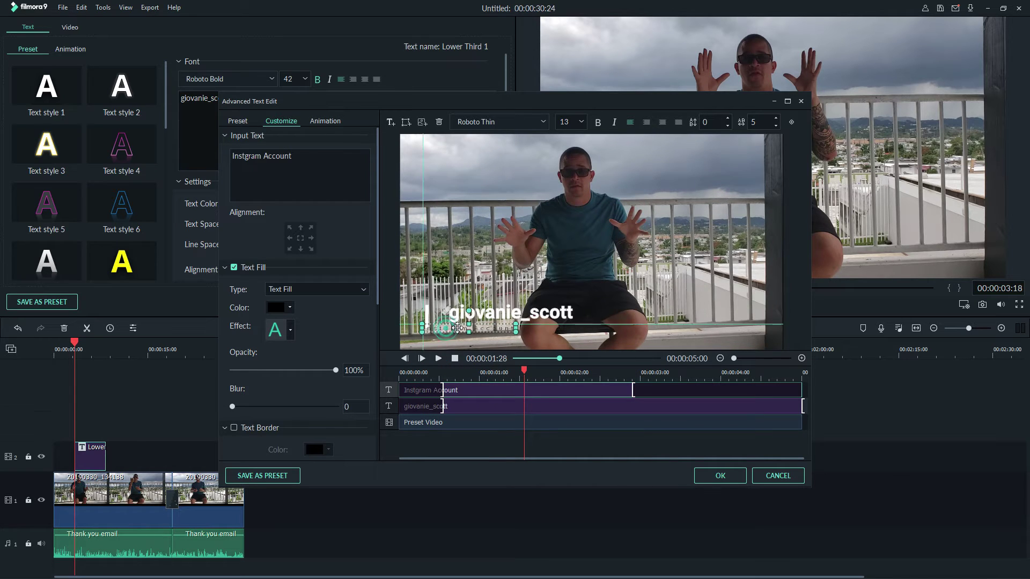
left_click_drag(457, 327, 464, 328)
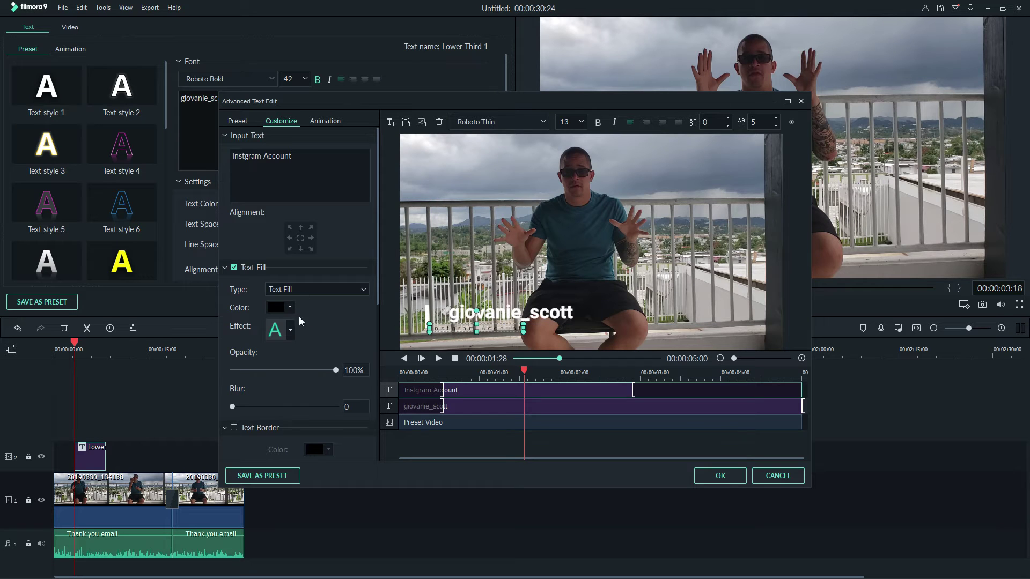
left_click(290, 329)
left_click(254, 351)
- Try the second text fill effect on the "Instgram Account" line, restore the first effect, and check the available fill types
left_click(456, 329)
left_click(456, 328)
key("ctrl+a")
left_click(283, 331)
left_click(278, 354)
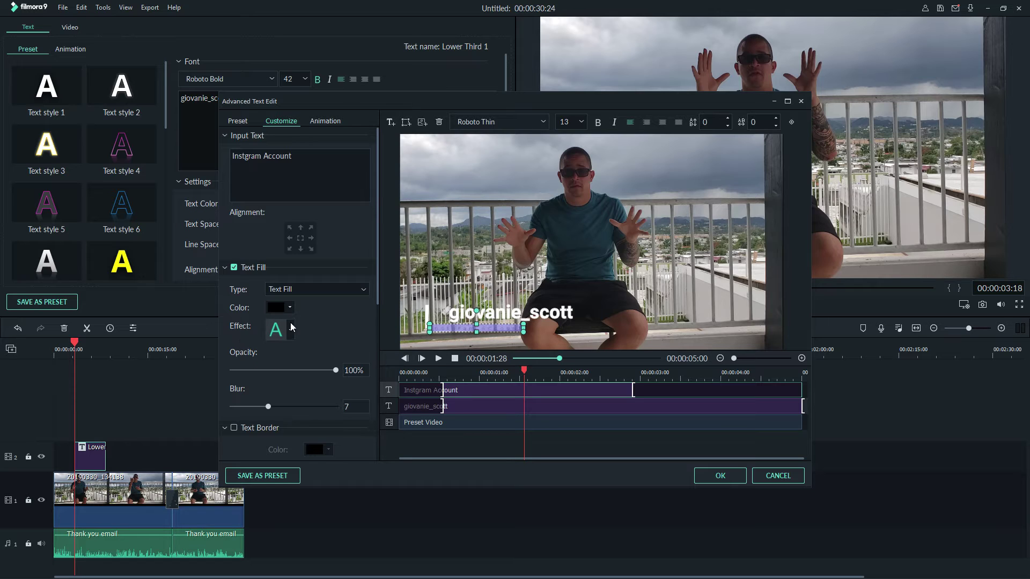
left_click(290, 329)
left_click(256, 352)
left_click(327, 293)
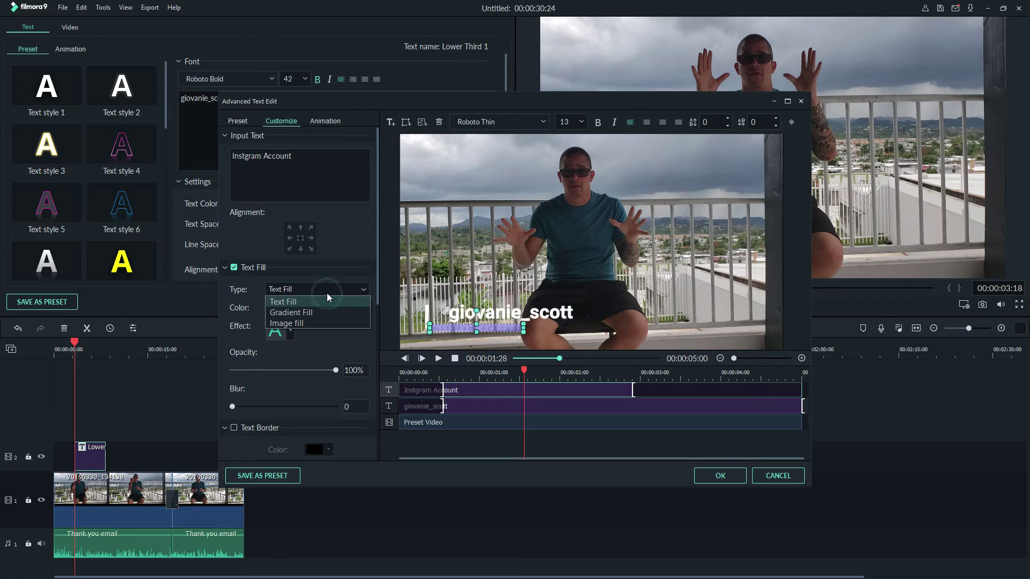
left_click(317, 338)
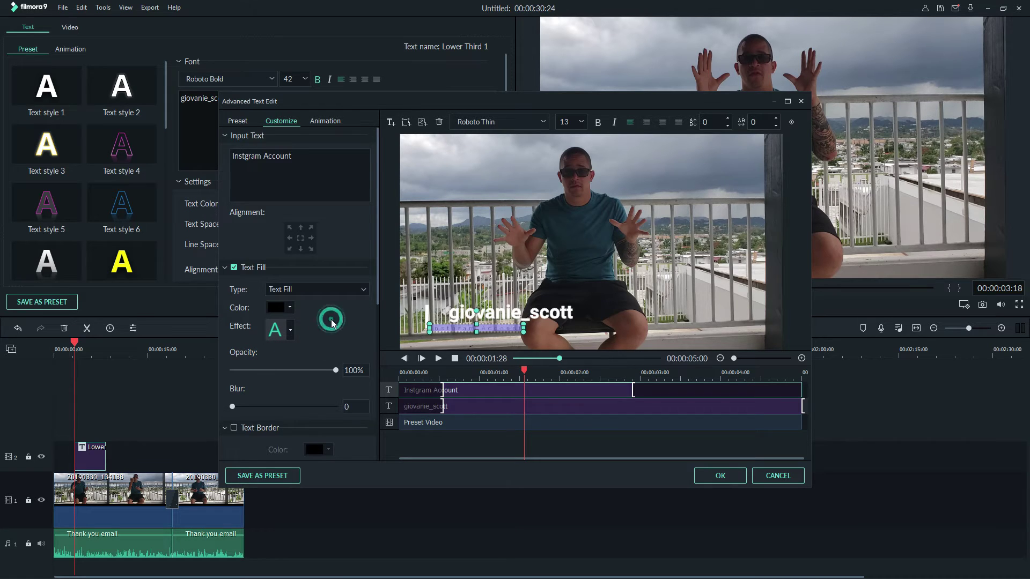
- Play the title preview and end the account handle's text line at 00:00:03:07
key("space")
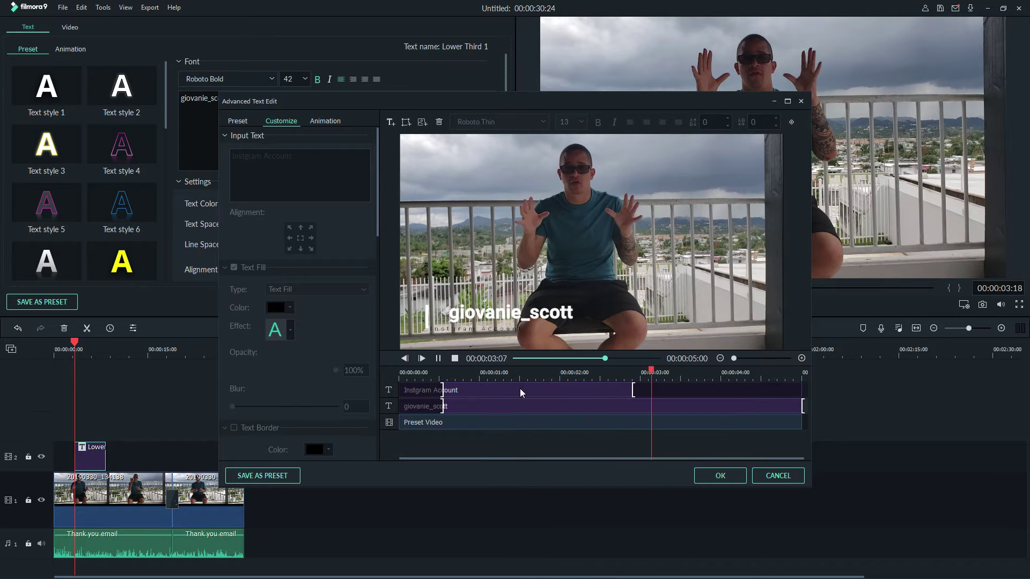
key("space")
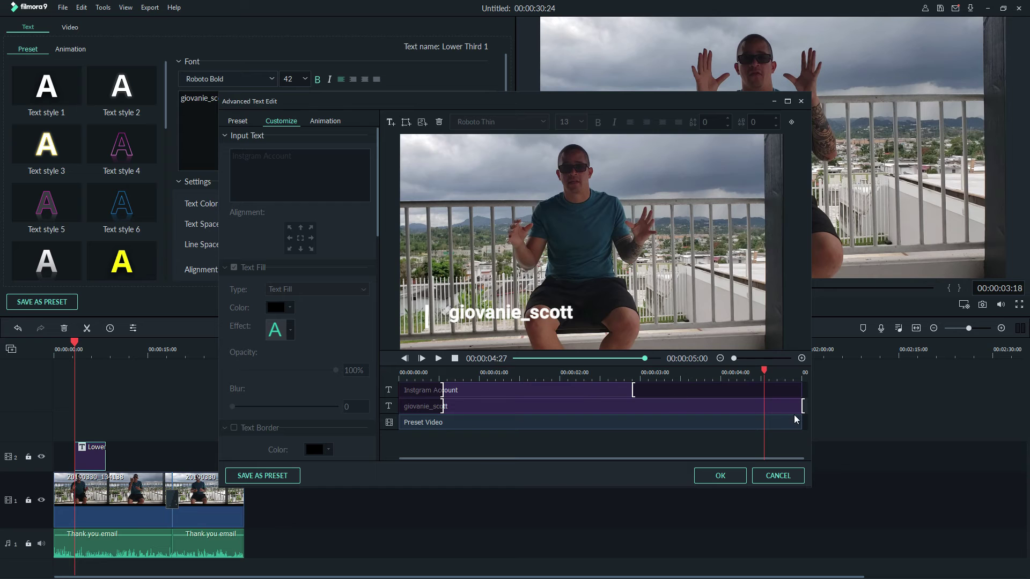
left_click_drag(802, 406, 652, 398)
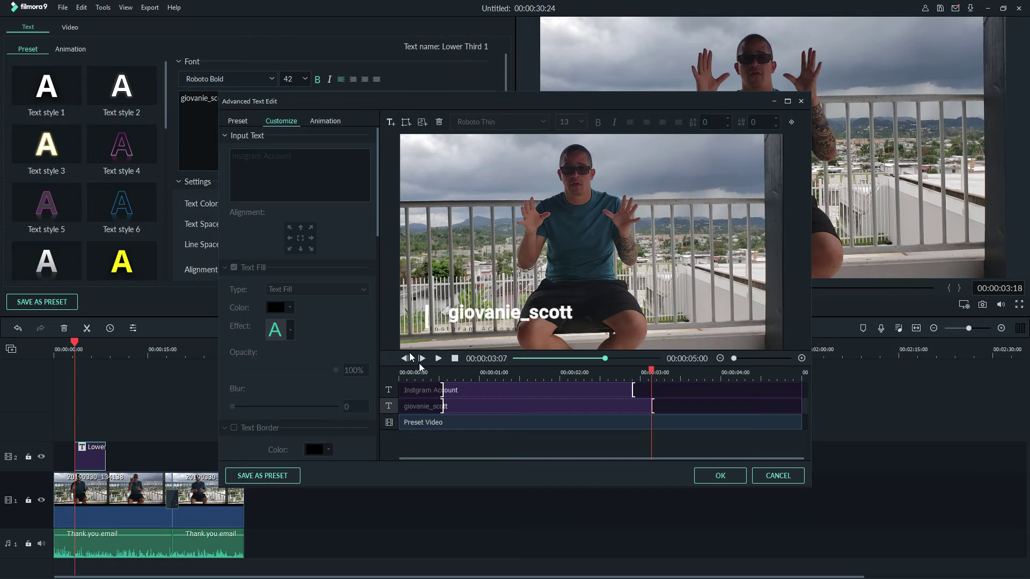
left_click(505, 406)
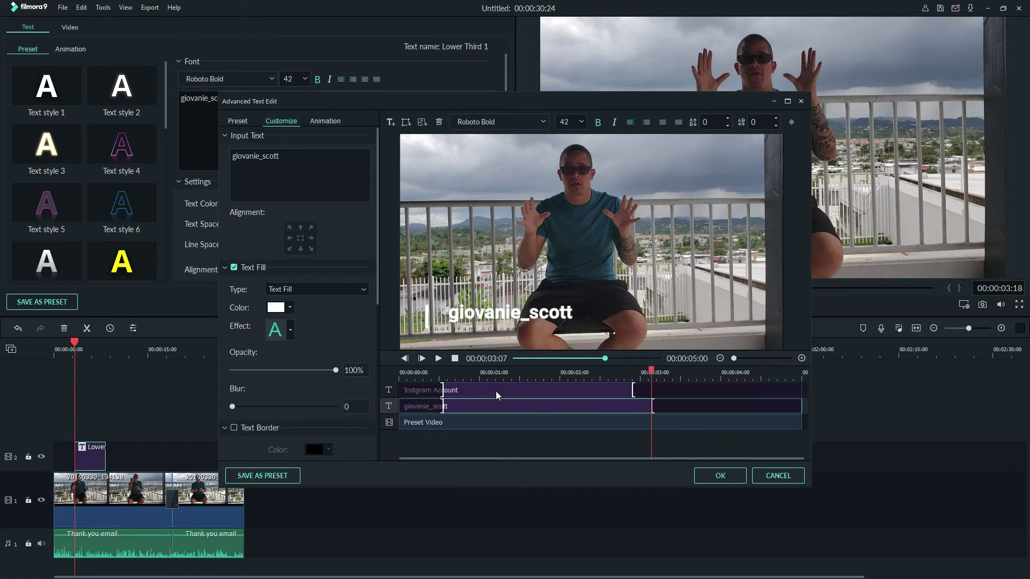
left_click(494, 390)
left_click(485, 407)
left_click(481, 391)
left_click(472, 406)
- Keep the first text effect on the "Instgram Account" line and set its text fill colour to white
left_click(459, 387)
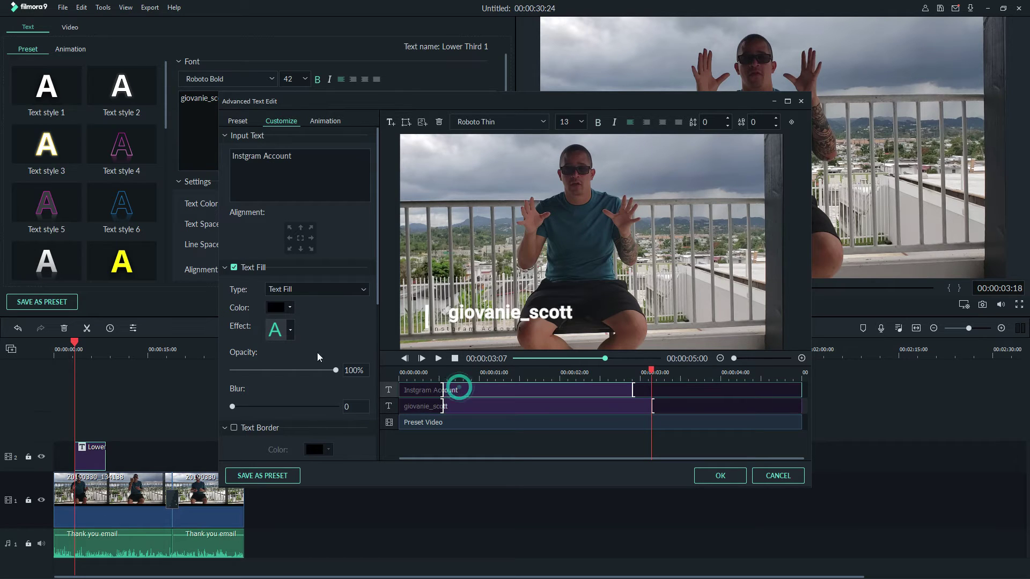
left_click(289, 331)
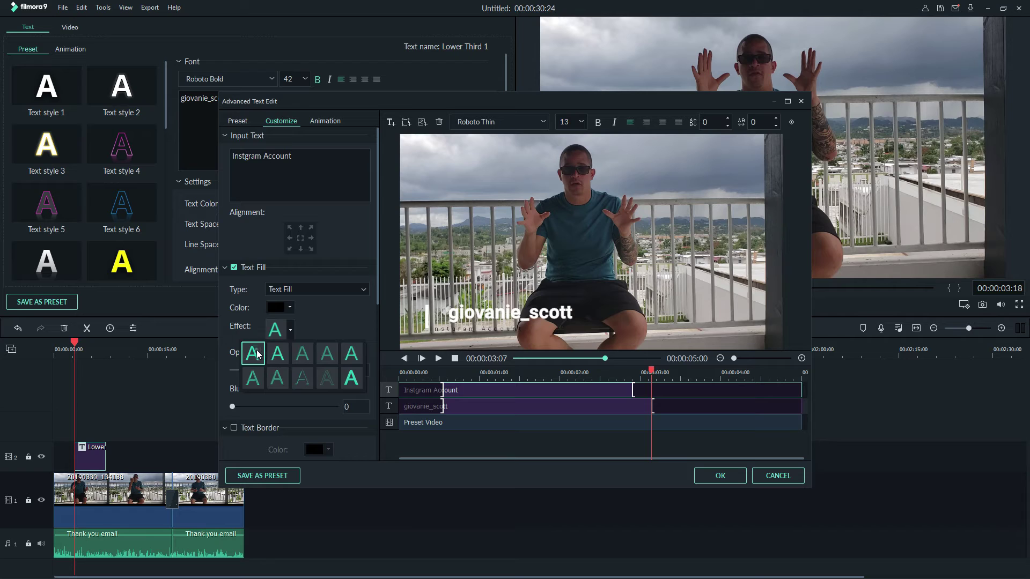
left_click(257, 349)
left_click(288, 308)
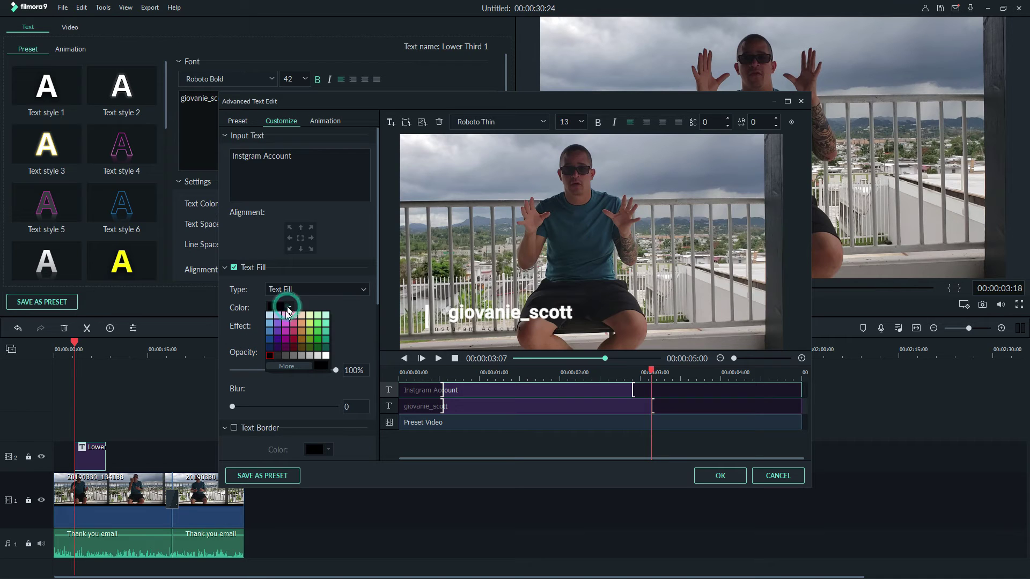
left_click(324, 355)
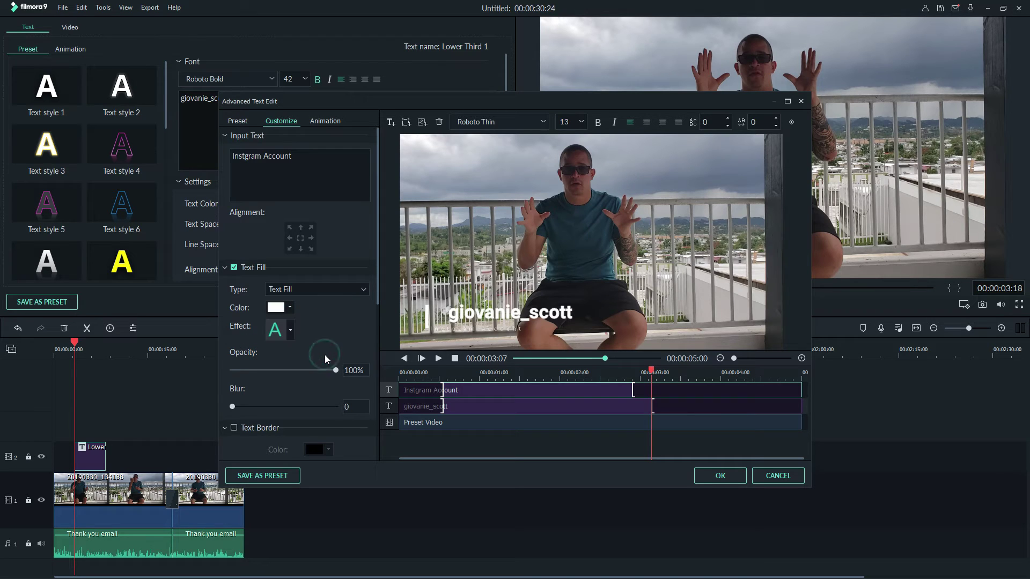
- Move the white "Instgram Account" line slightly right in the preview and compare its settings with the account handle's text
left_click(481, 330)
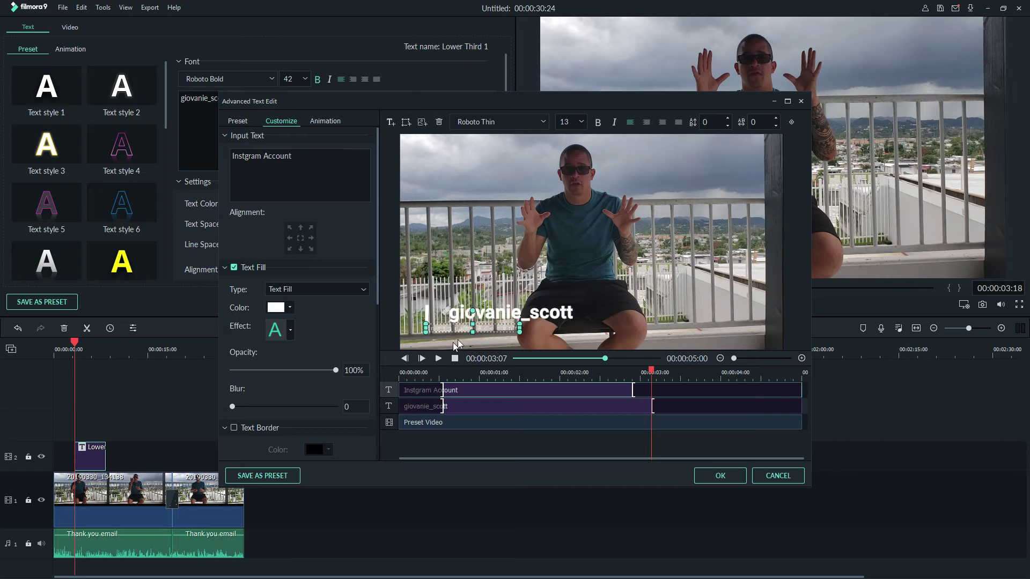
left_click_drag(453, 331, 470, 332)
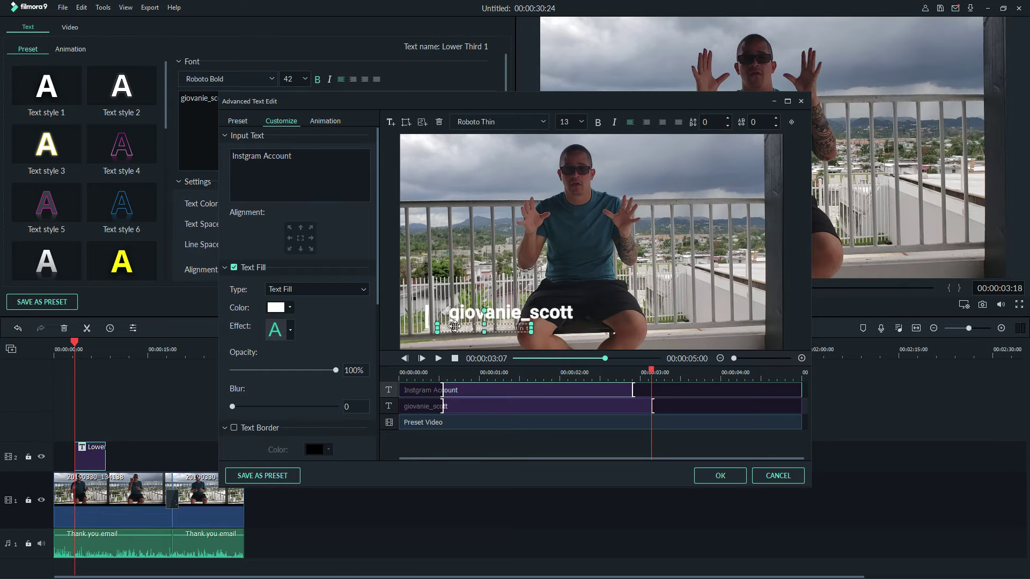
left_click(464, 316)
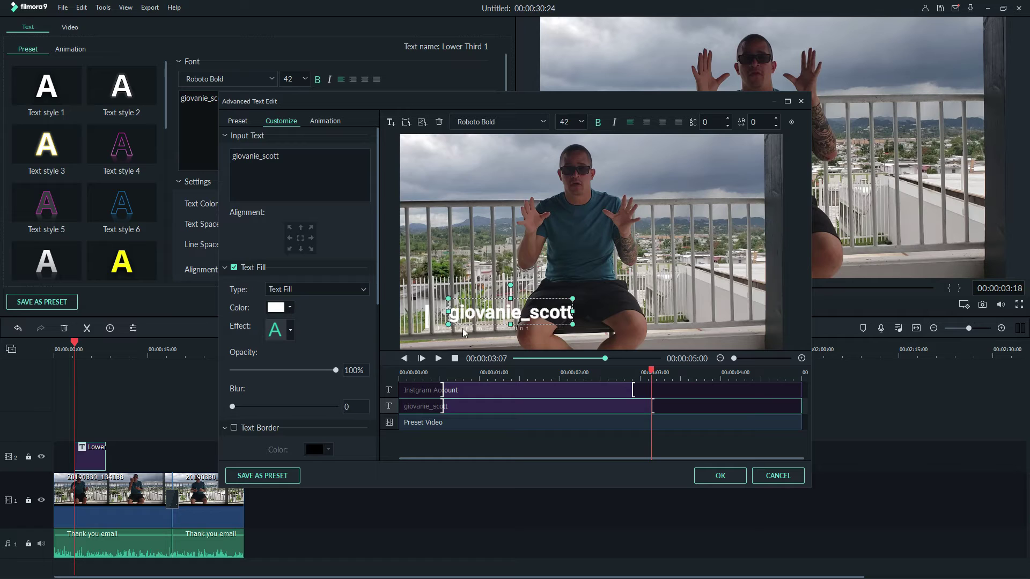
left_click(464, 331)
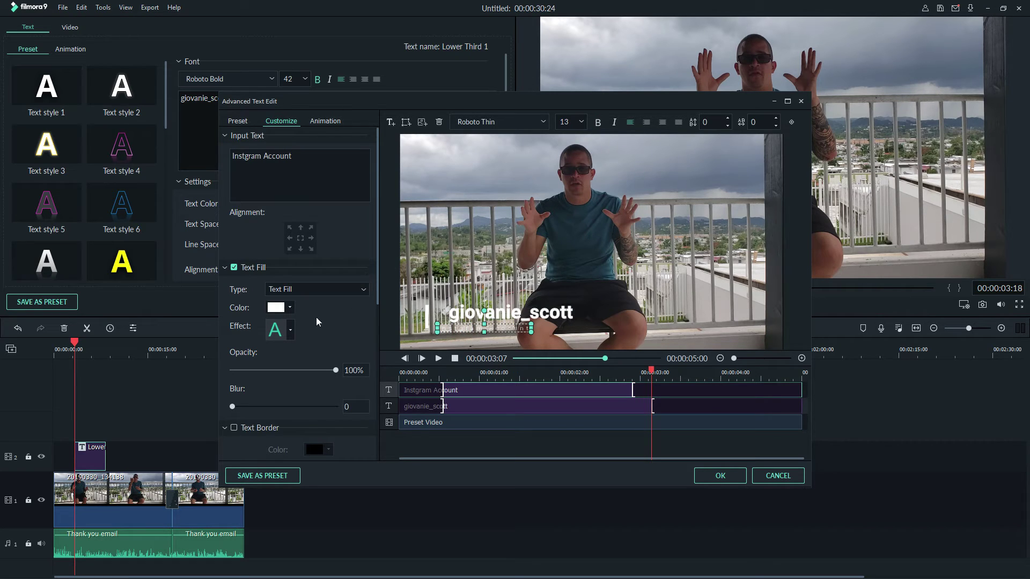
left_click(459, 310)
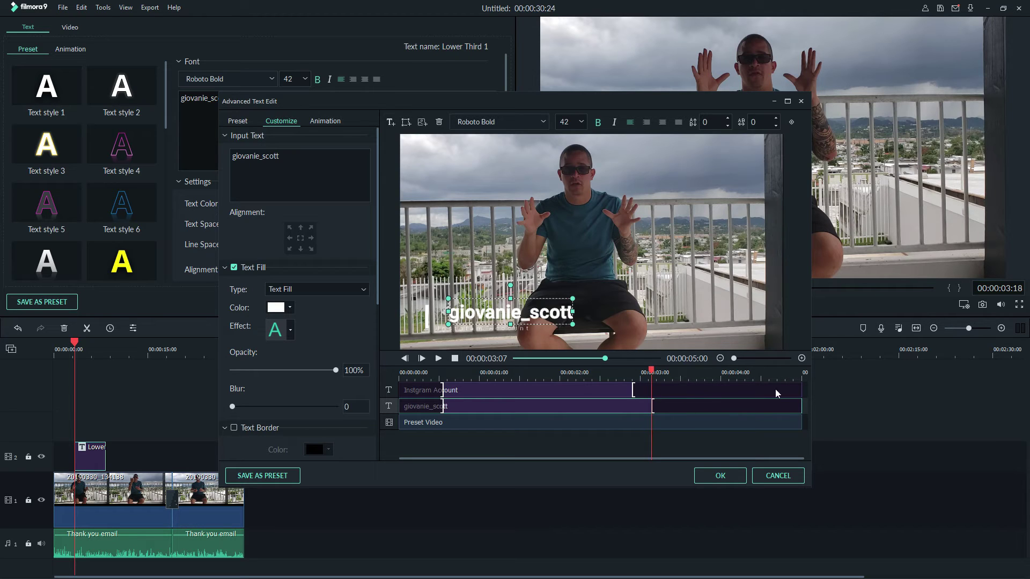
- Play the title and try moving the account-name text's exit animation marker to the very end of the title
left_click(414, 374)
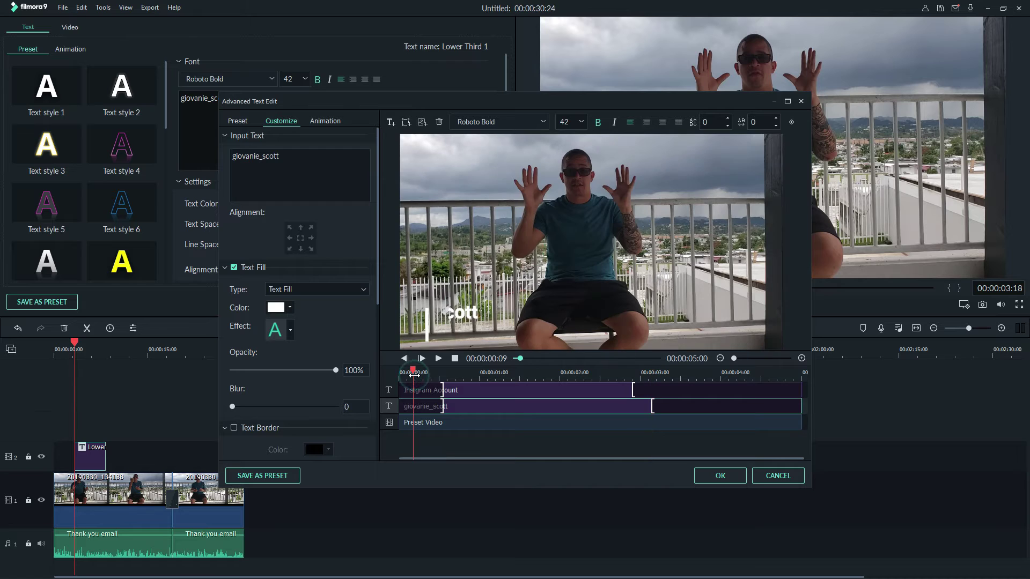
key("space")
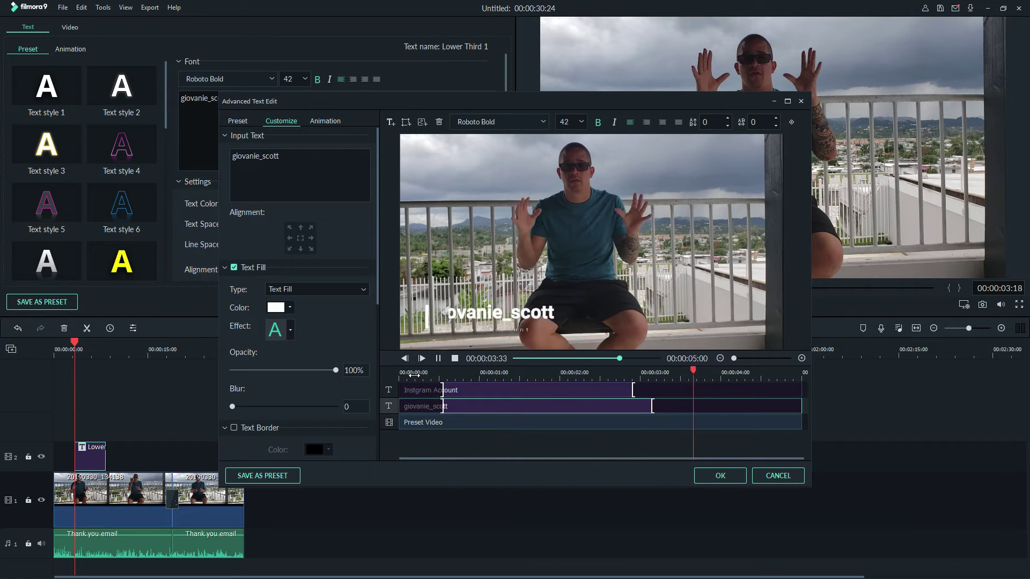
key("space")
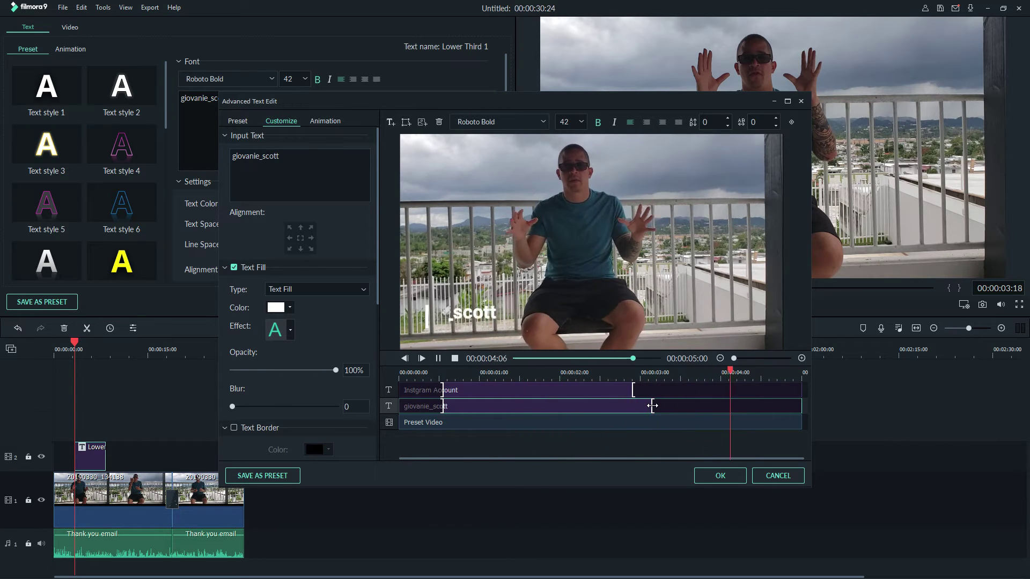
left_click_drag(651, 406, 810, 411)
key("space")
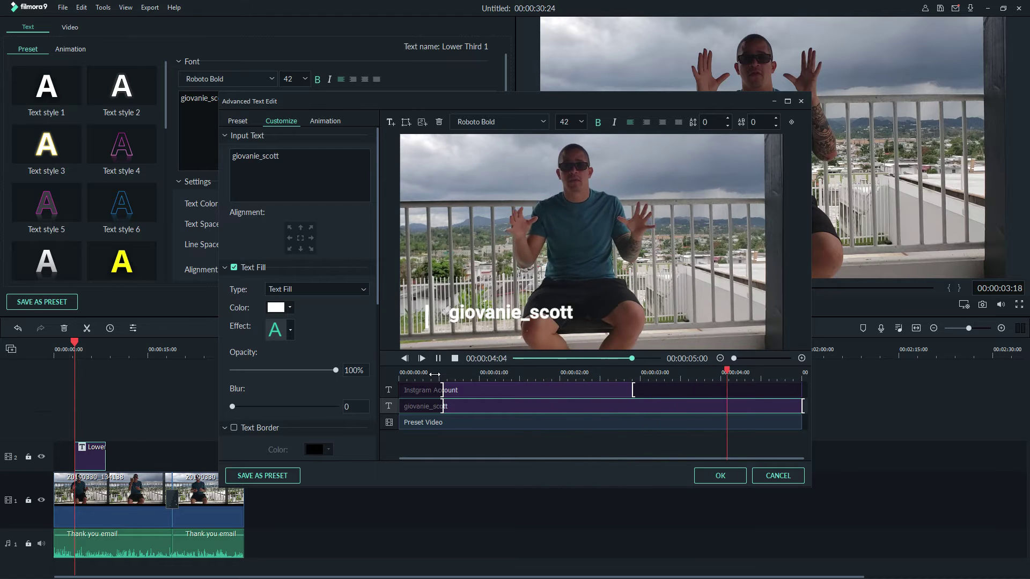
key("space")
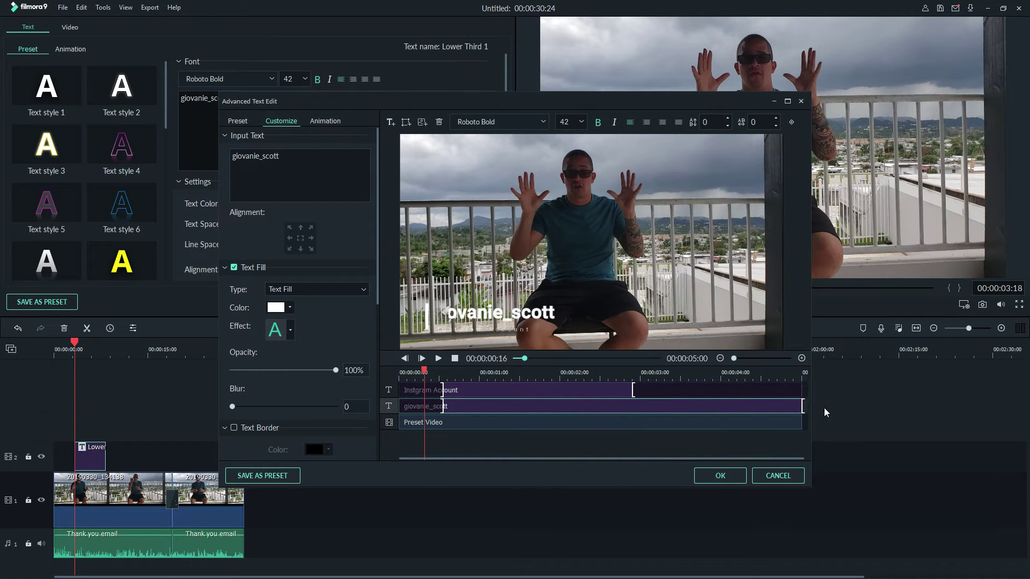
- Set the account-name text's entrance animation to end at about 00:00:00:49 and its exit animation to start at about 00:00:03:04
left_click(646, 408)
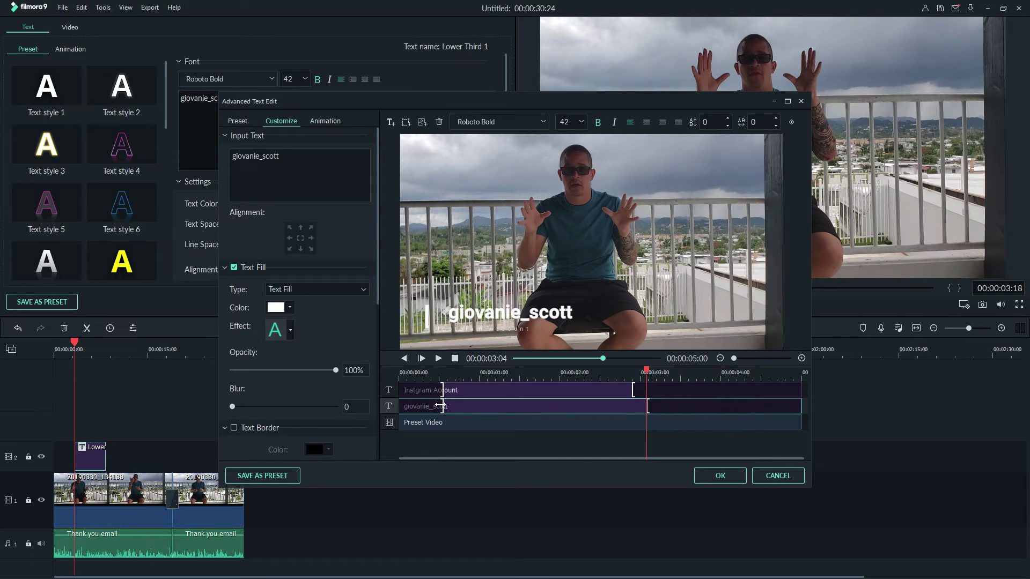
left_click_drag(442, 406, 476, 408)
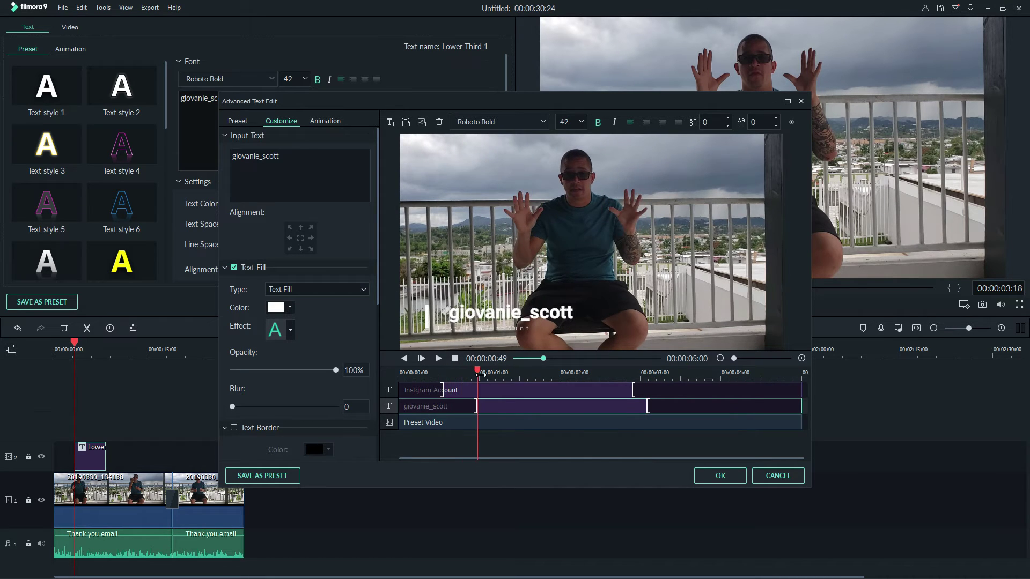
- Apply the Random animation to the account-name text and preview its entrance
left_click(313, 120)
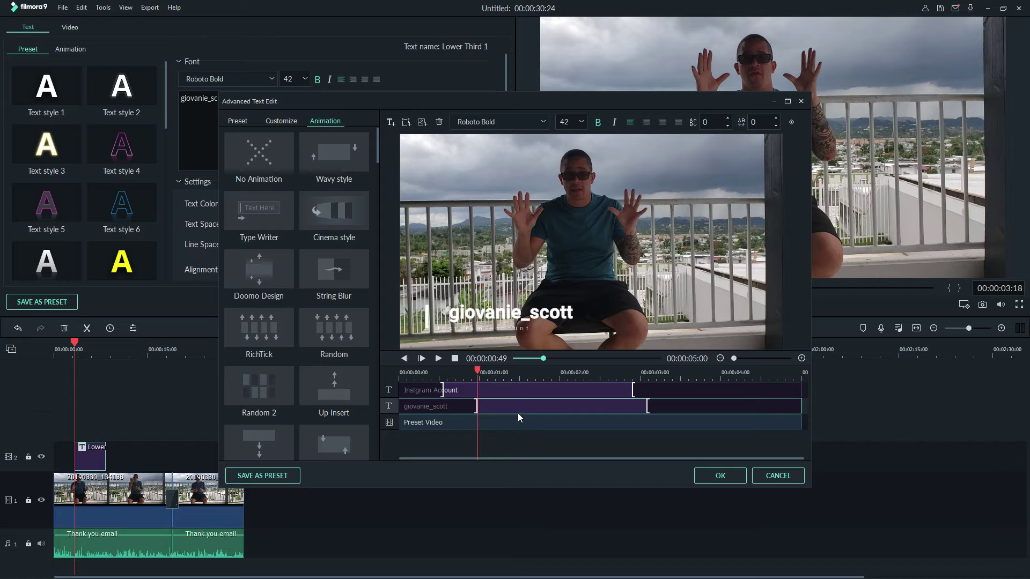
left_click(453, 388)
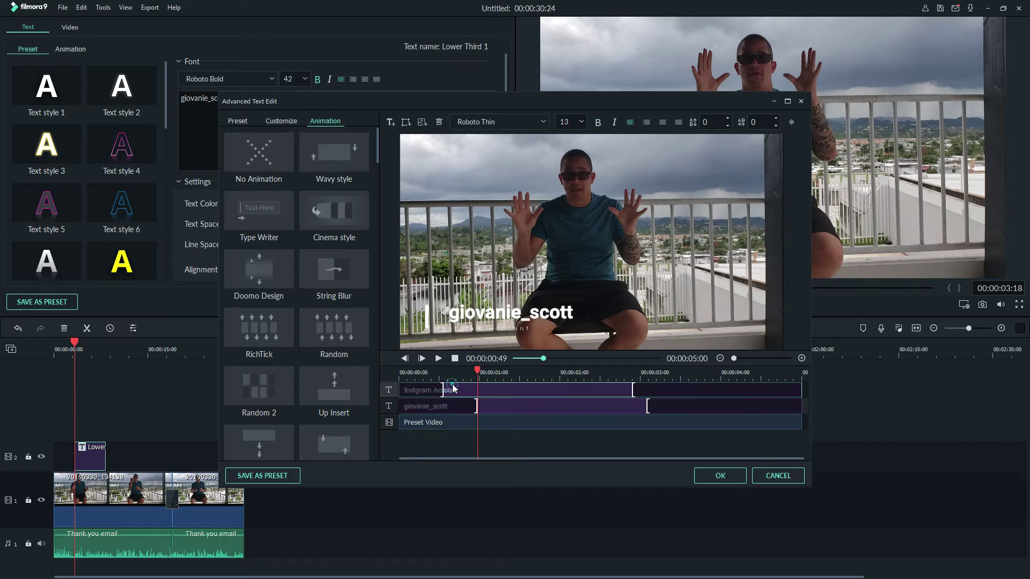
left_click(458, 406)
scroll(314, 224, "down", 6)
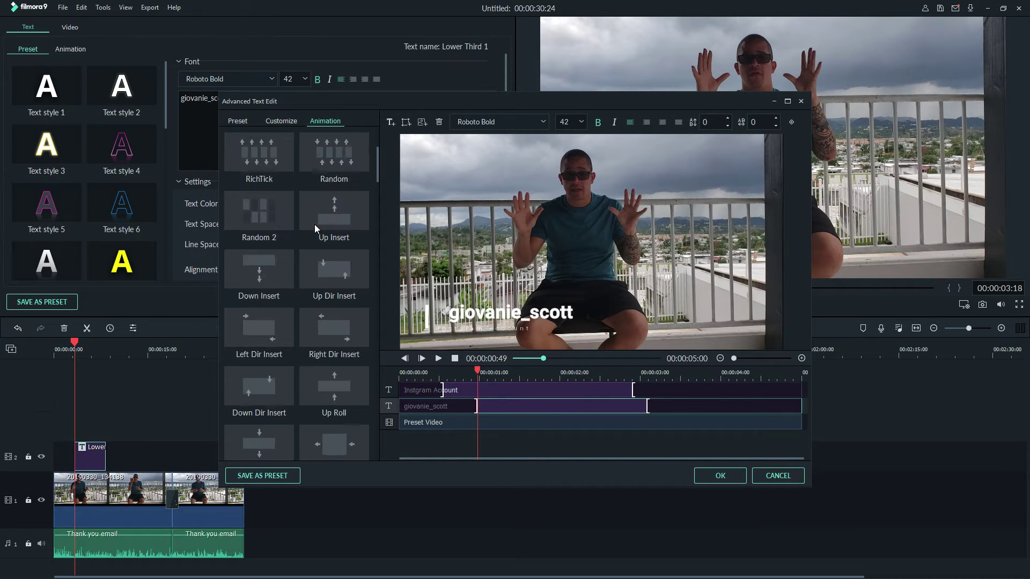
scroll(315, 225, "up", 8)
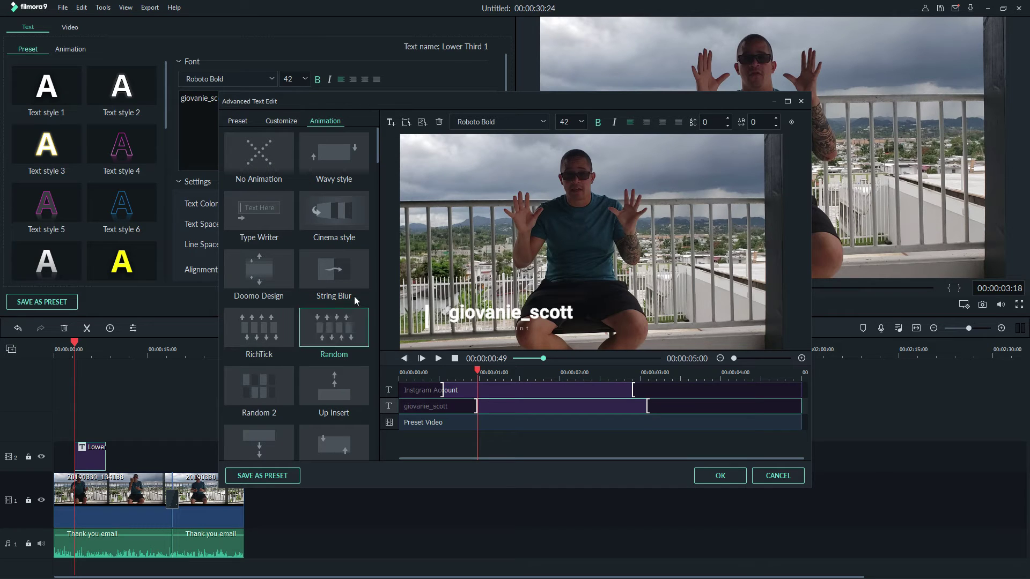
left_click(328, 329)
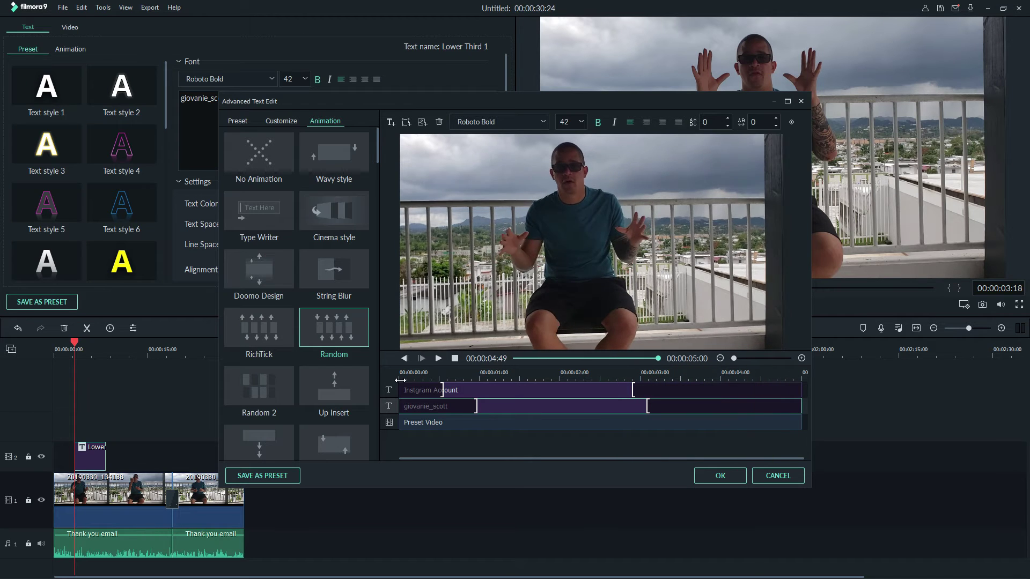
left_click_drag(400, 381, 462, 376)
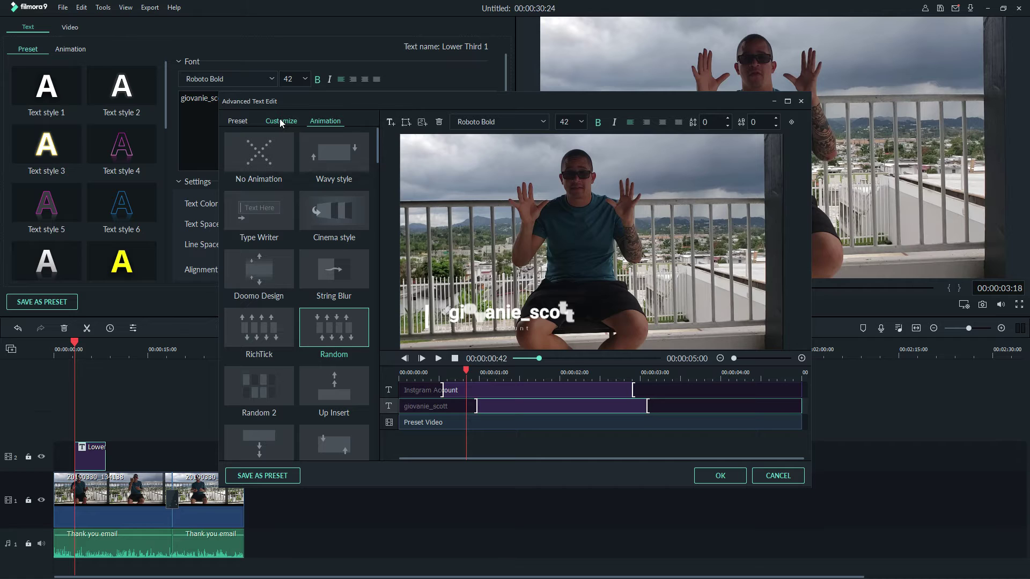
- Correct the spelling of the smaller text line to "Instagram Account"
left_click(423, 392)
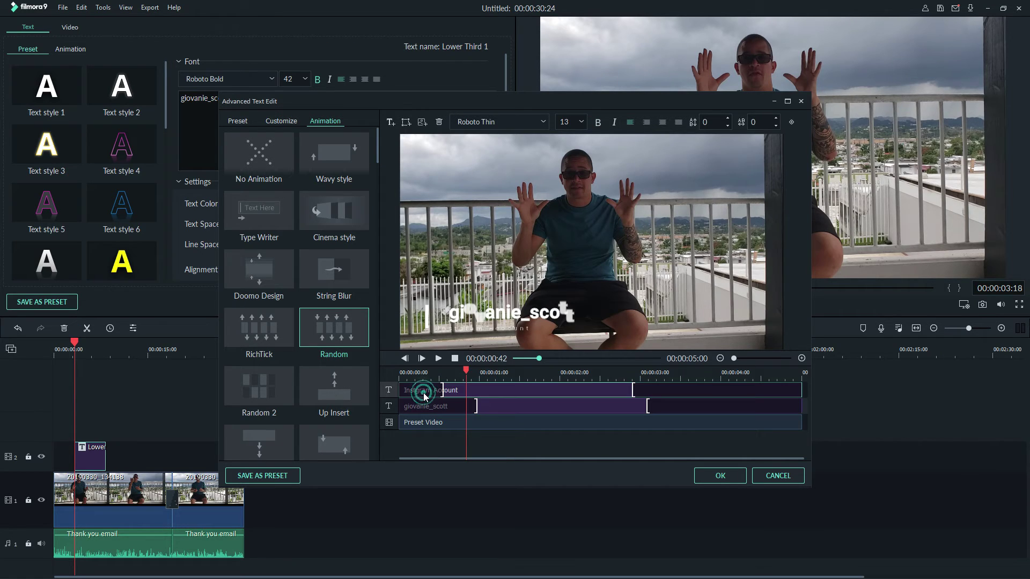
left_click(281, 120)
left_click(246, 161)
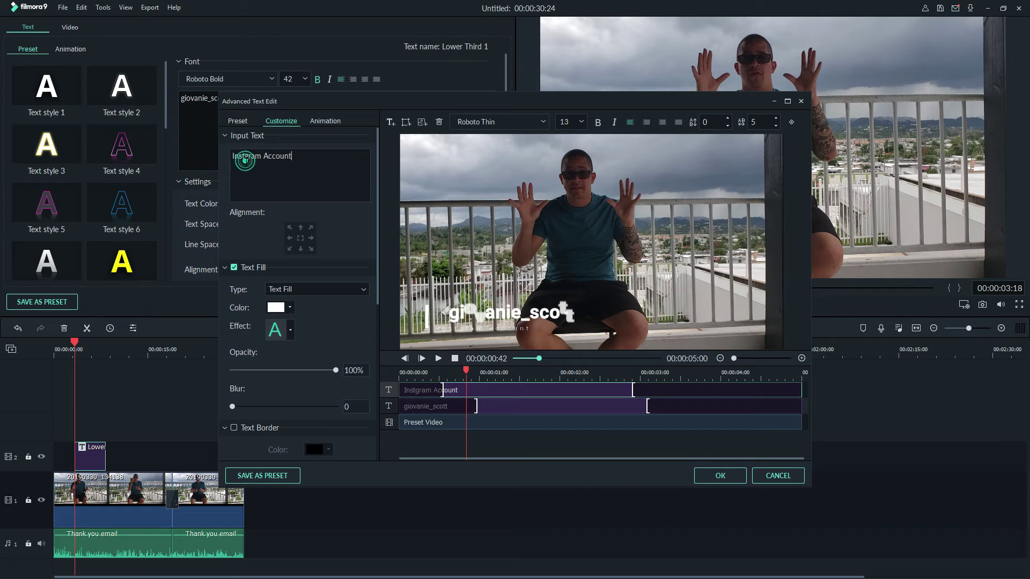
type("a")
left_click(317, 155)
- Make the "Instagram Account" text bold and set its fill color to black
left_click(596, 123)
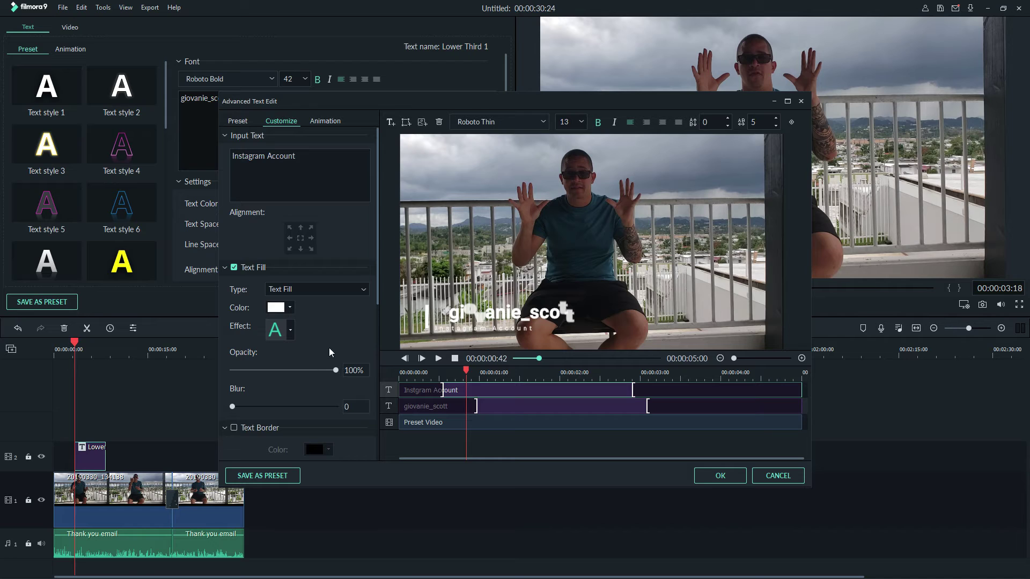
left_click(289, 307)
left_click(272, 354)
left_click(557, 339)
- Nudge the "Instagram Account" line slightly to the right and set its font to Roboto Medium
left_click(479, 329)
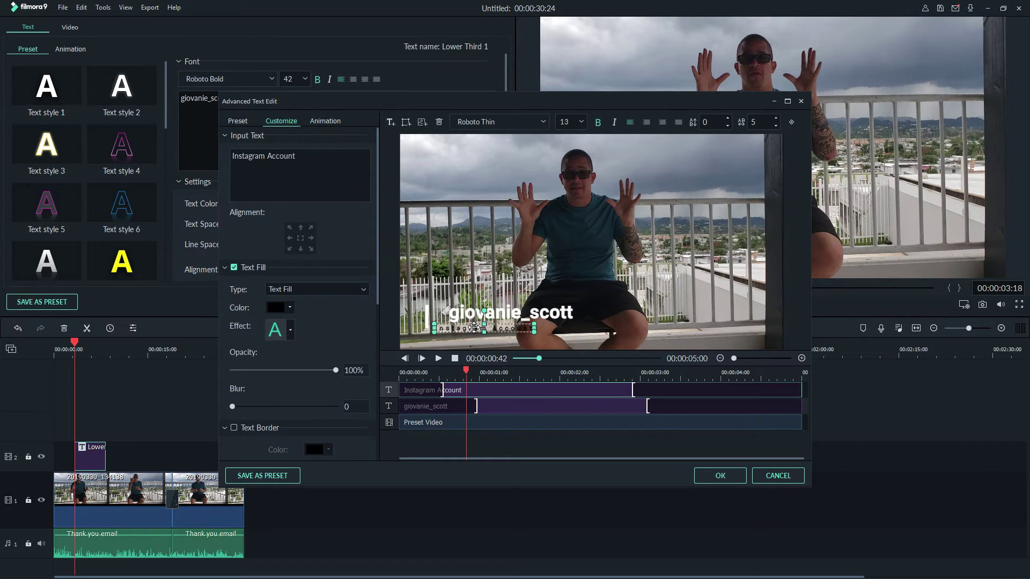
left_click_drag(478, 328, 482, 328)
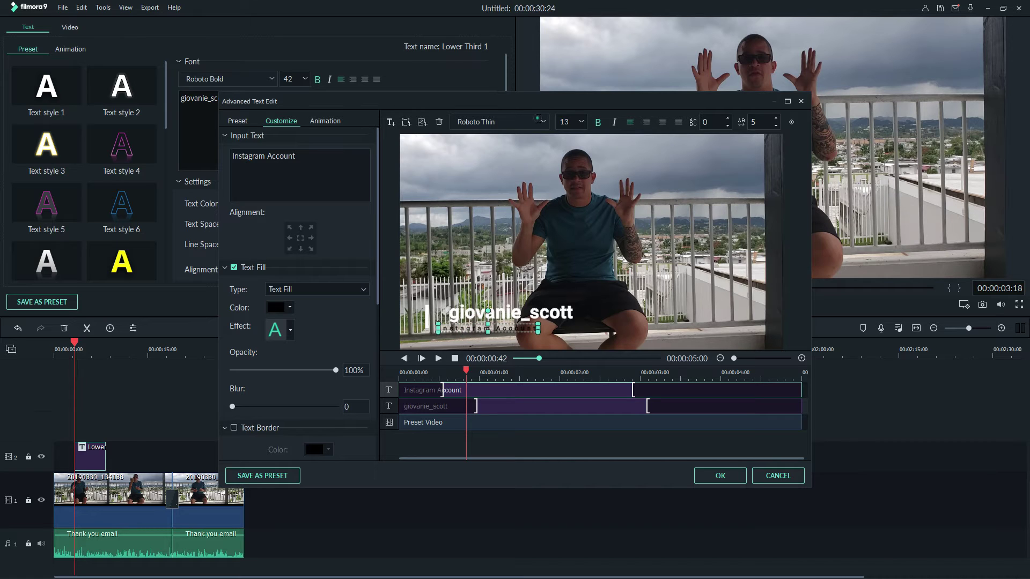
left_click(541, 122)
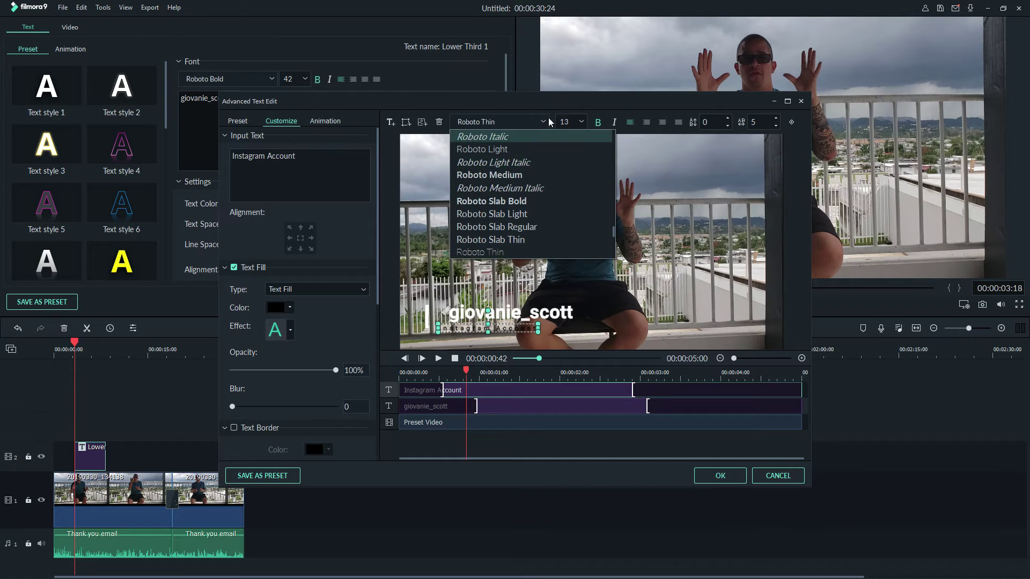
left_click(524, 177)
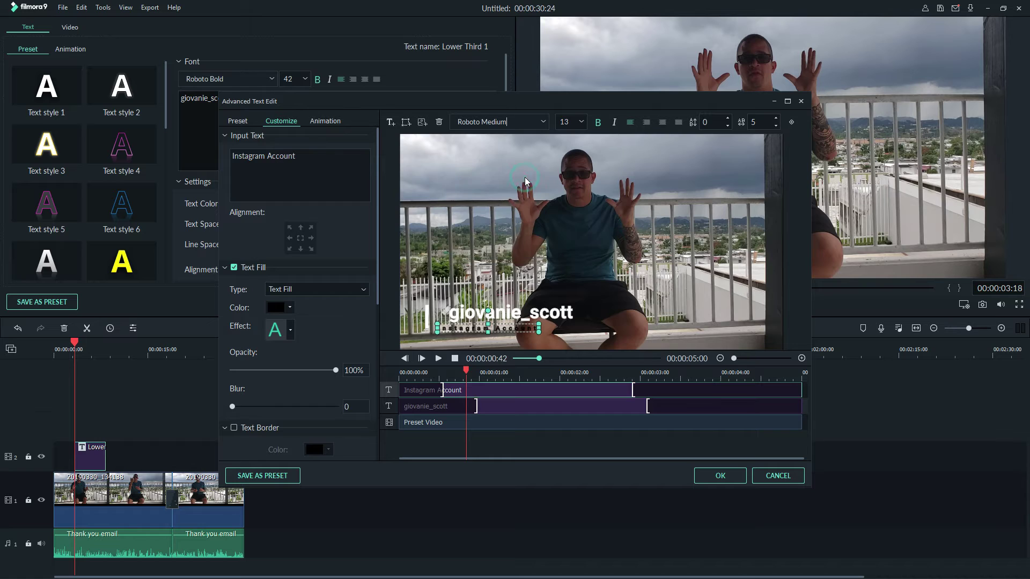
left_click(583, 340)
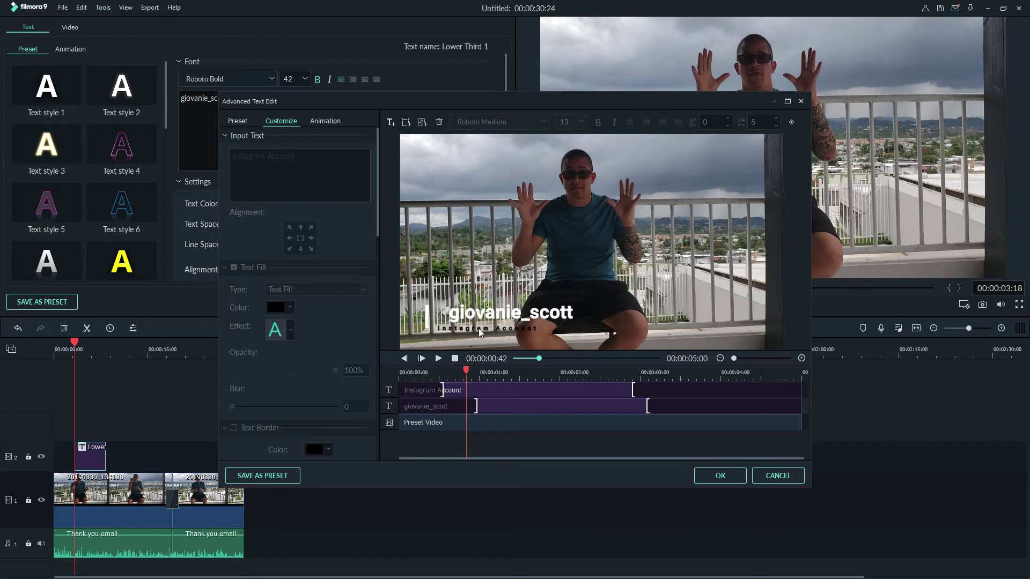
- Delete the white vertical bar graphic beside the title text and preview the title without it
left_click(426, 318)
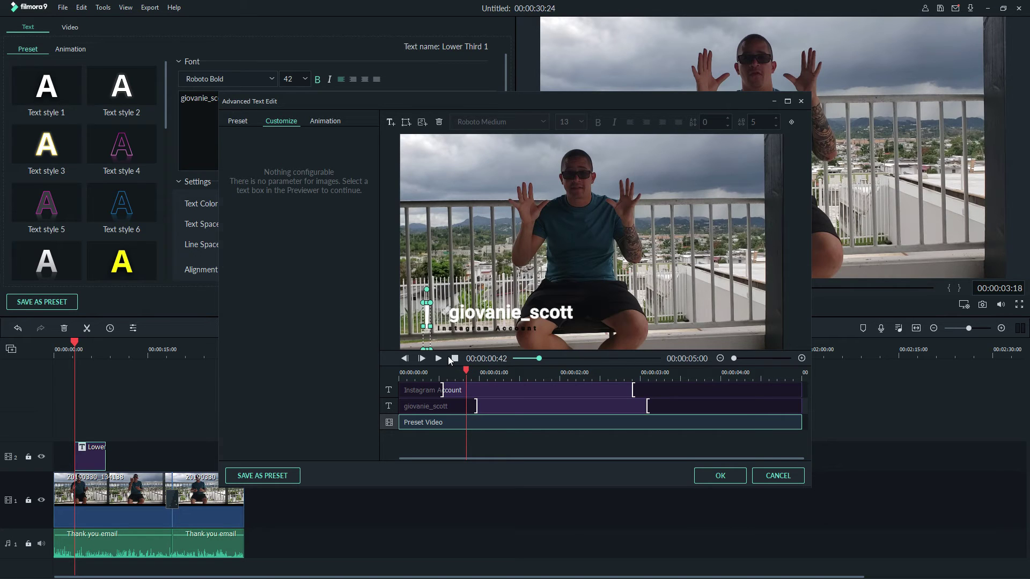
key("Delete")
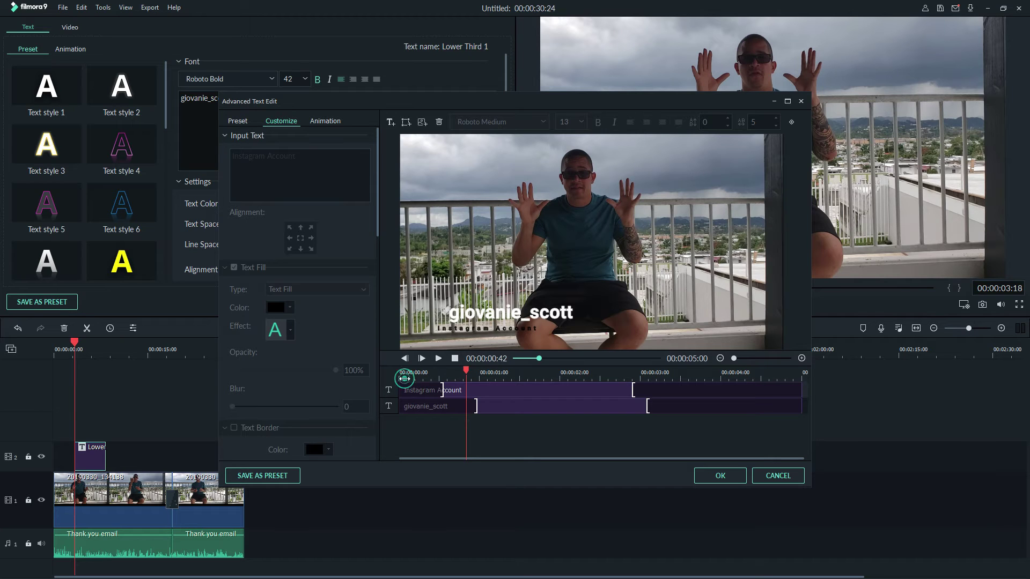
key("space")
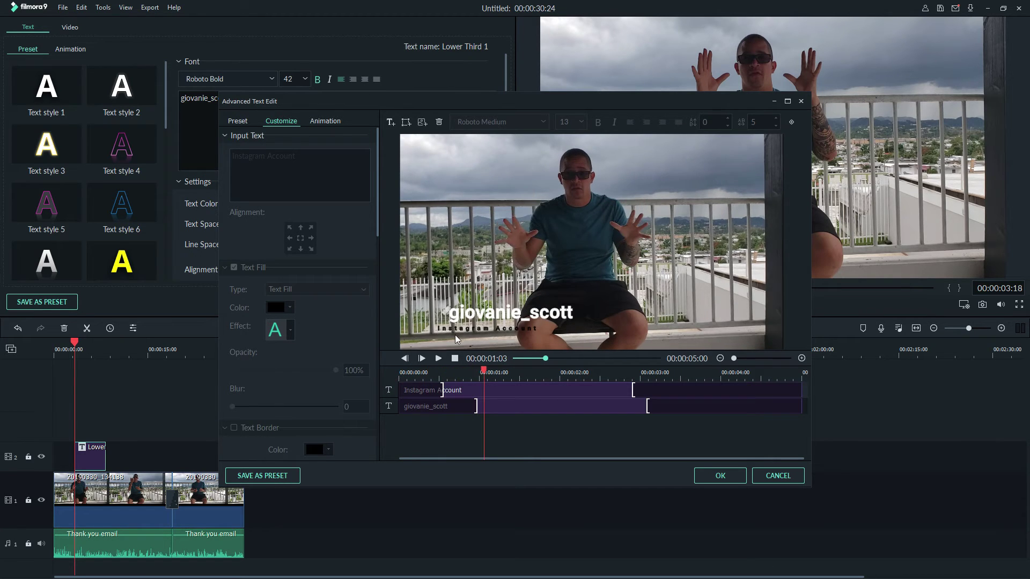
- Move the "Instagram Account" line and the account-name text to the right so their left edges align
left_click(456, 328)
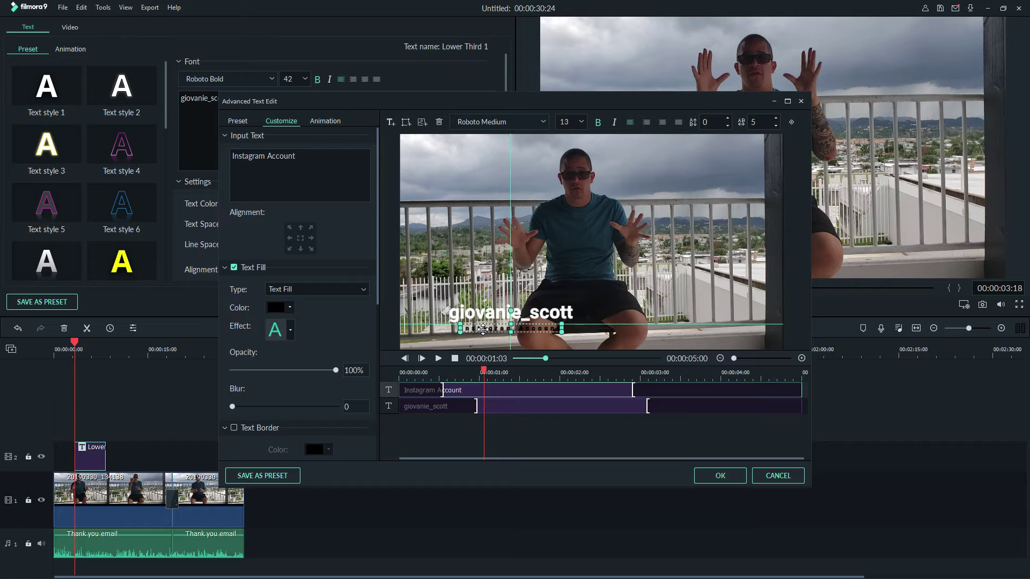
left_click(485, 312)
left_click_drag(484, 312, 496, 312)
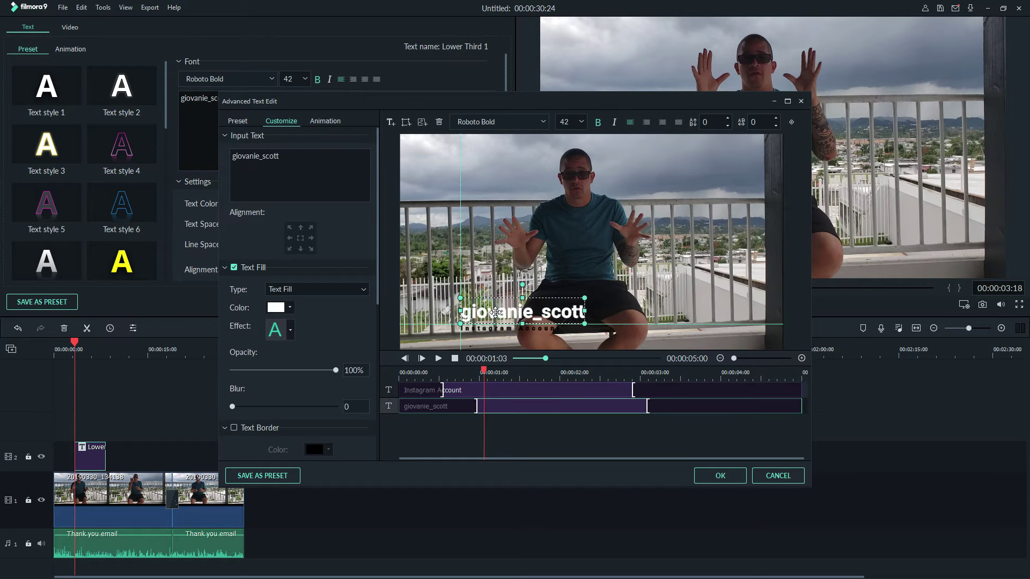
left_click(510, 343)
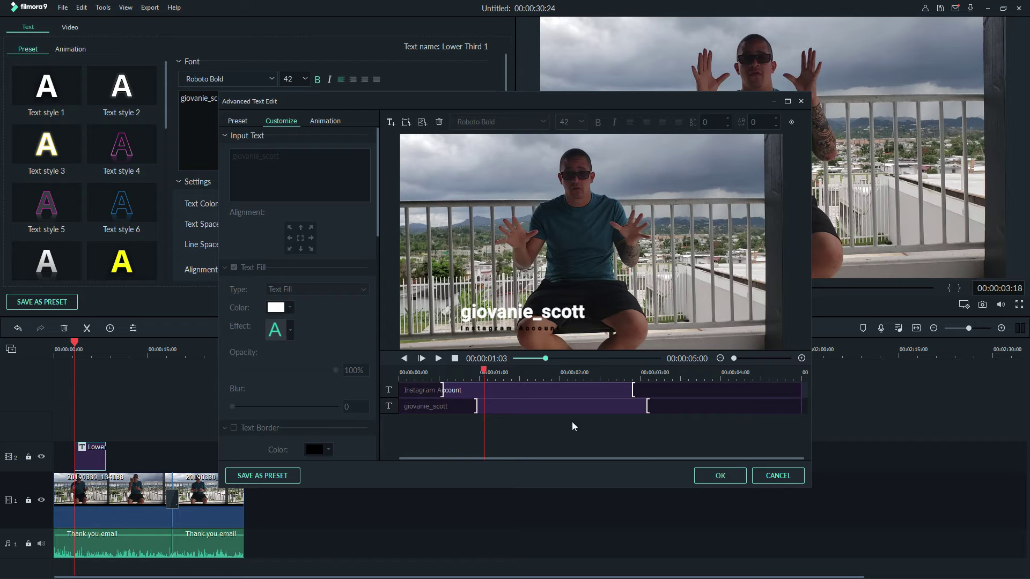
- Set the "Instagram Account" layer's entrance animation to end at about 00:00:00:36
left_click(450, 390)
left_click_drag(451, 390, 456, 389)
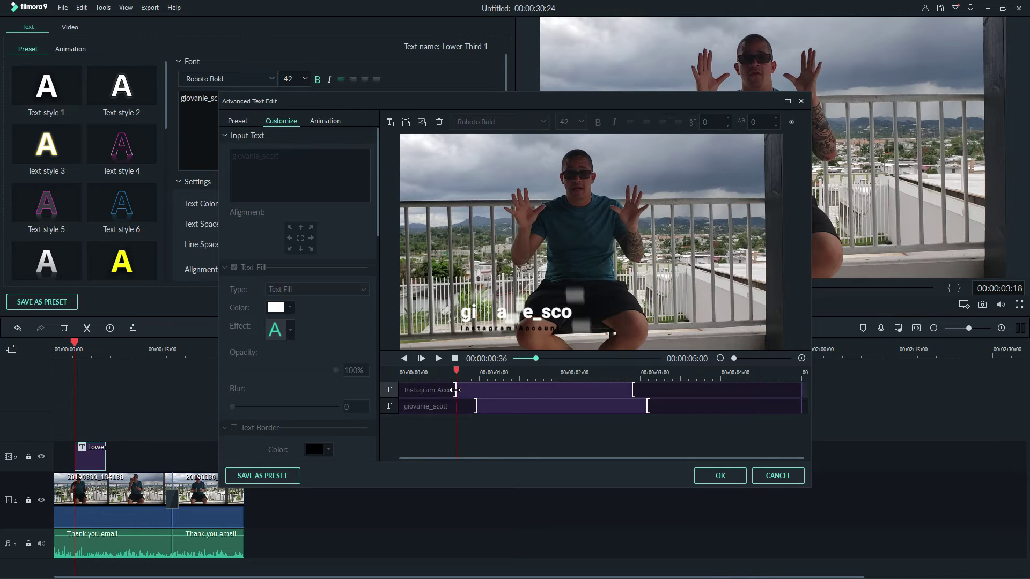
- Try a bolder fill effect on the "Instagram Account" text, switch to the second effect in the second row, and accept the title edits
left_click(495, 391)
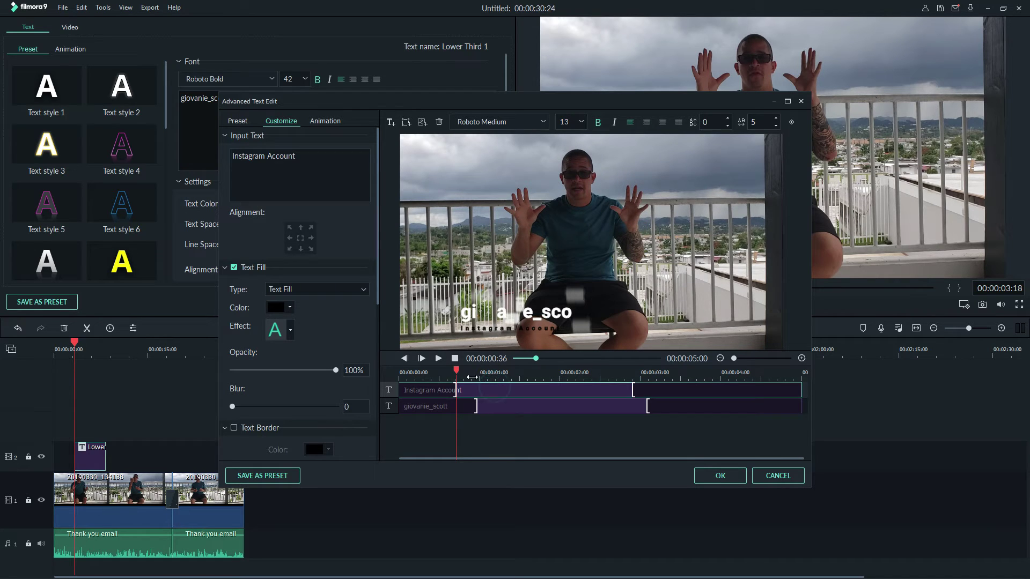
left_click(290, 329)
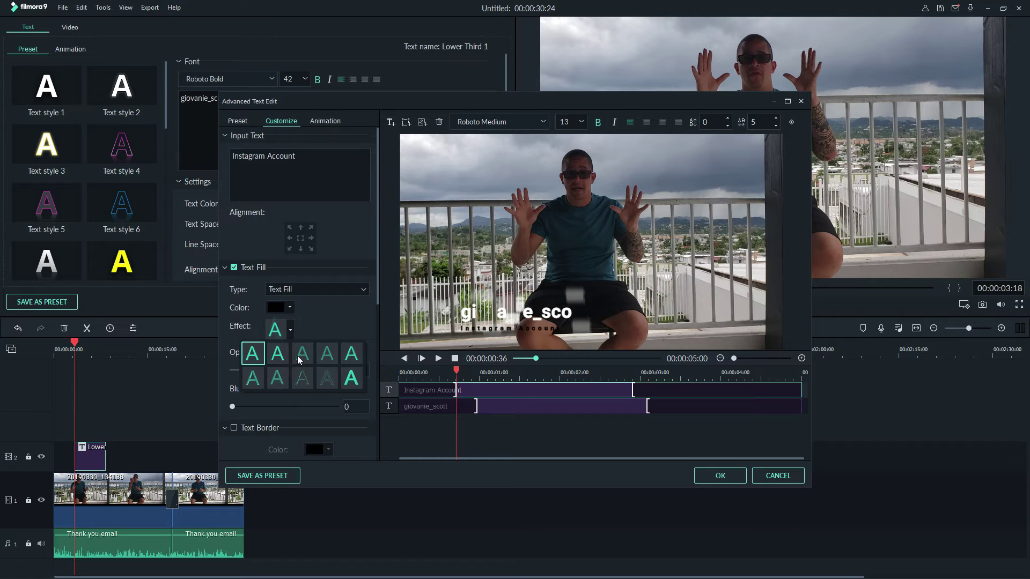
left_click(351, 378)
key("space")
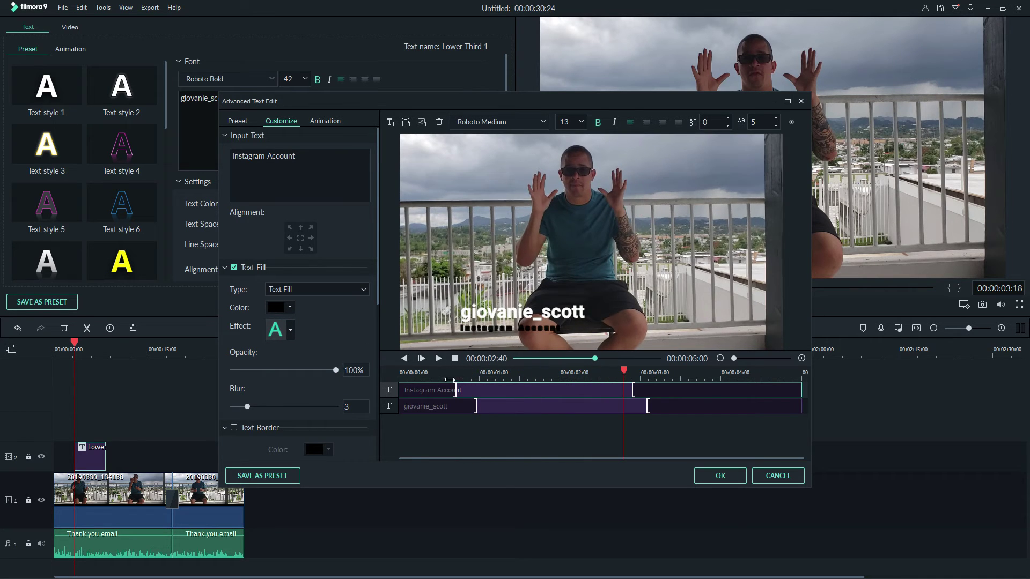
left_click(418, 372)
left_click(291, 334)
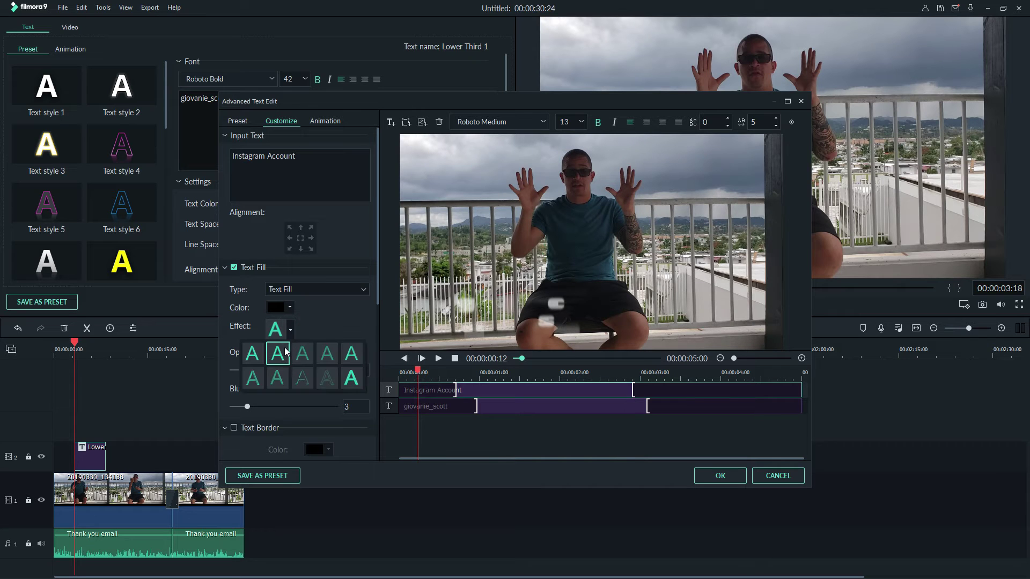
left_click(283, 377)
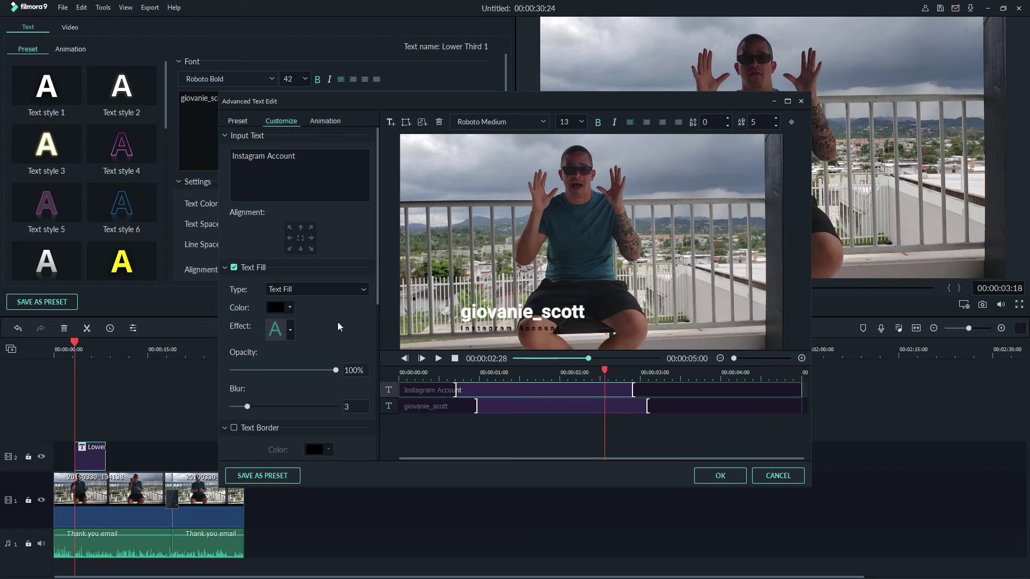
left_click(415, 372)
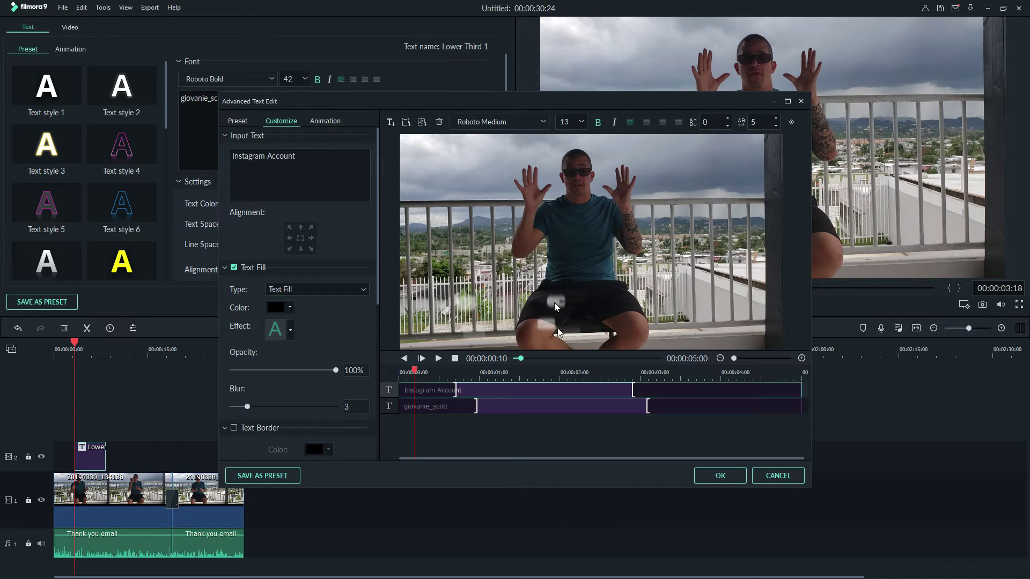
left_click(717, 477)
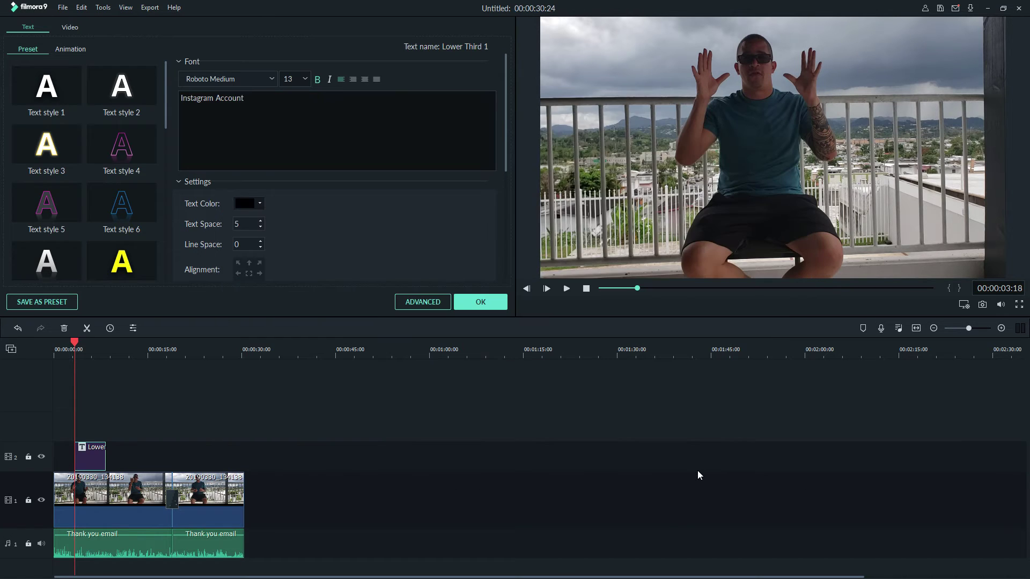
- Close the title settings and play back the video section containing the Lower Third title
left_click(480, 302)
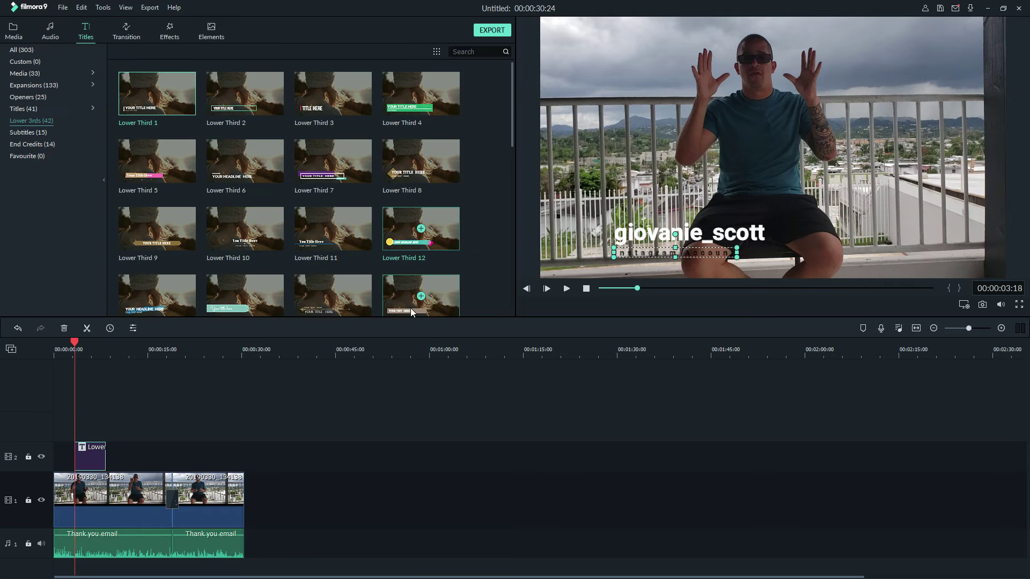
left_click(68, 352)
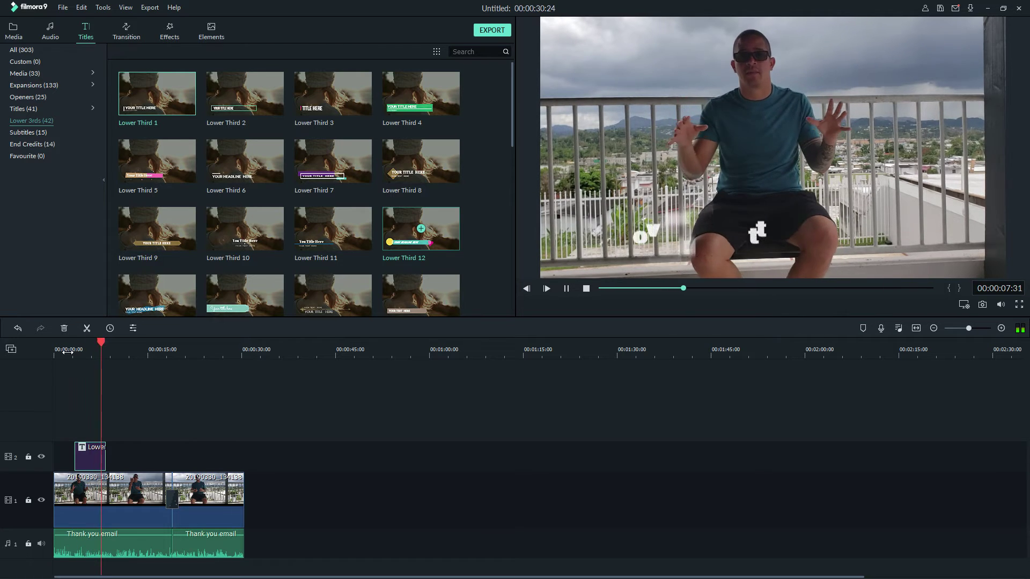
key("space")
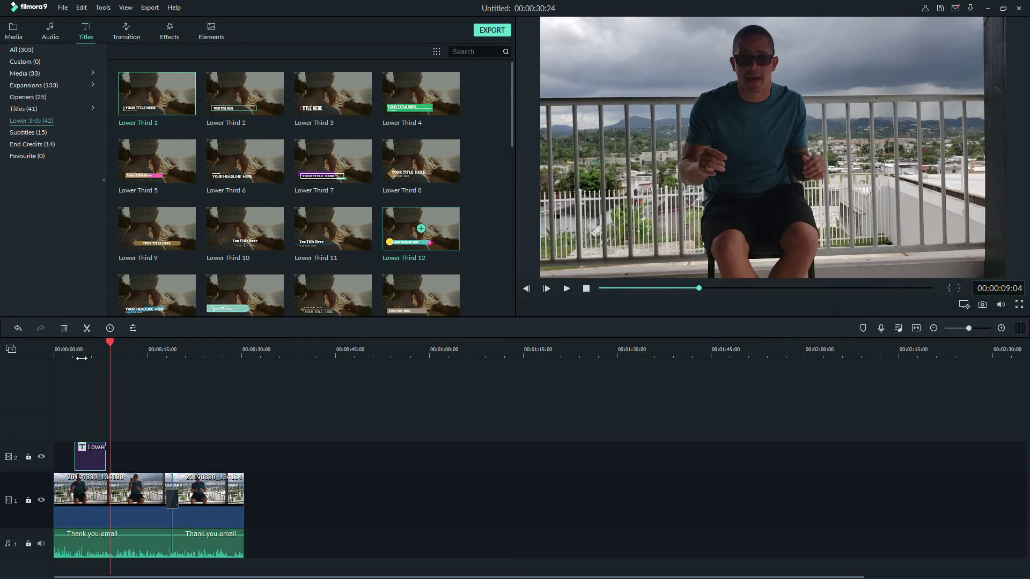
left_click(71, 354)
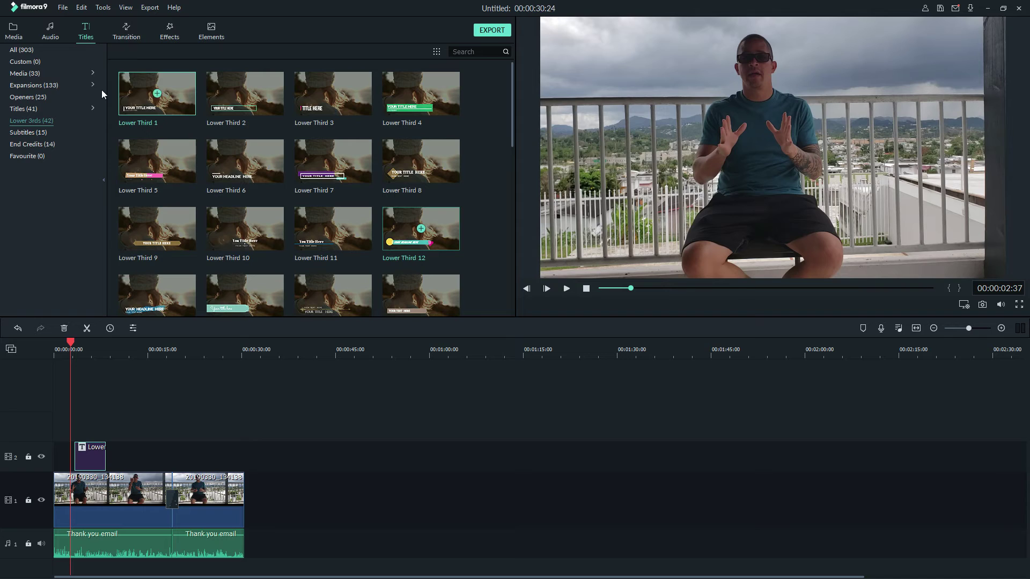
- Start importing media files and browse to the Youtube Success Video folder inside Business on the Desktop
left_click(13, 35)
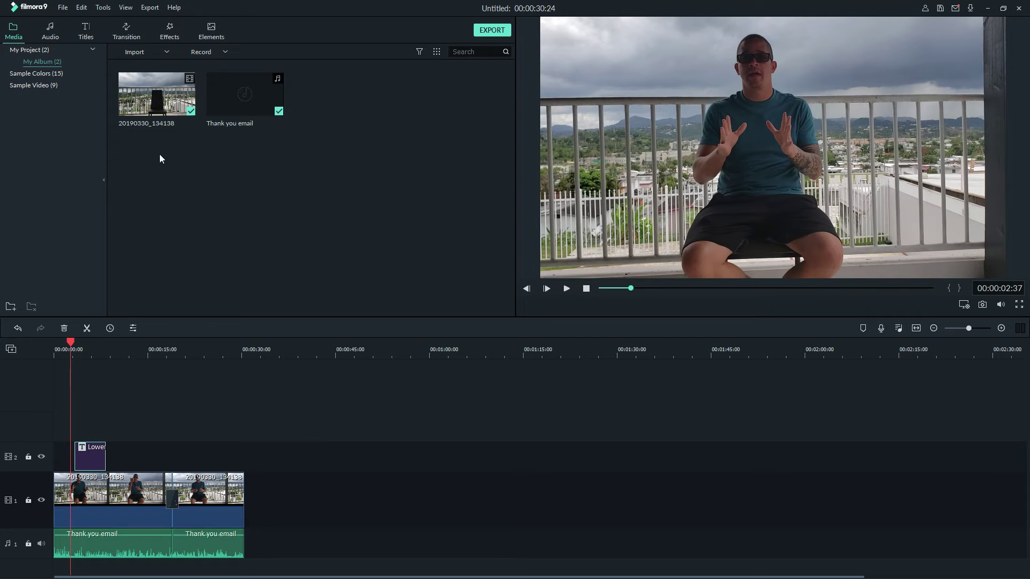
left_click(390, 133)
left_click(63, 8)
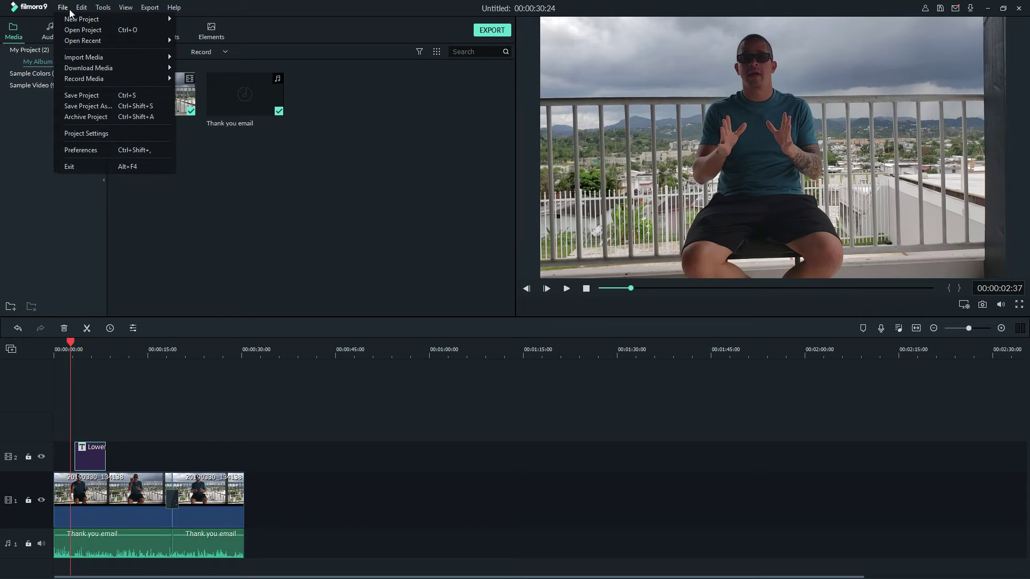
mouse_move(82, 54)
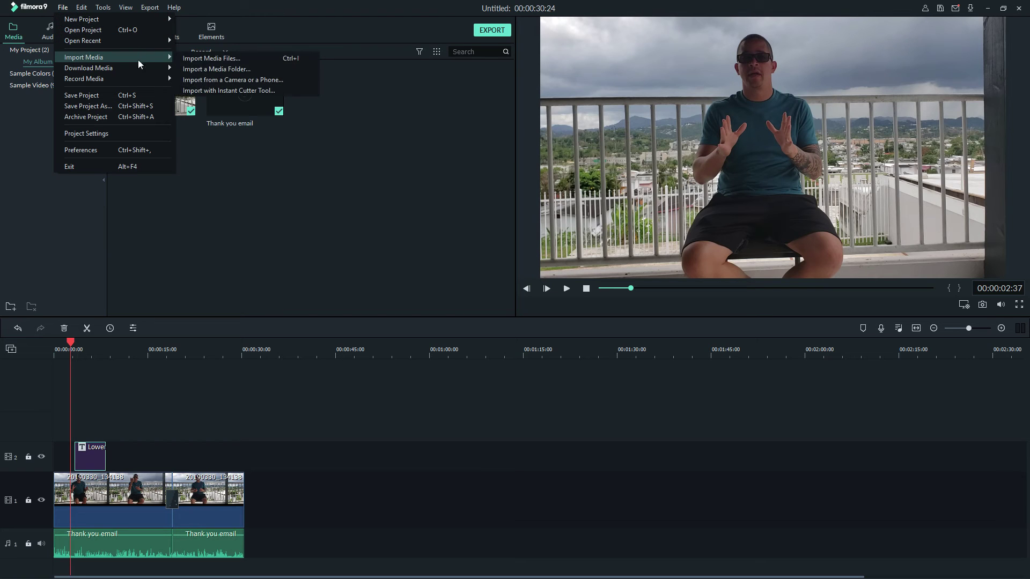
left_click(201, 56)
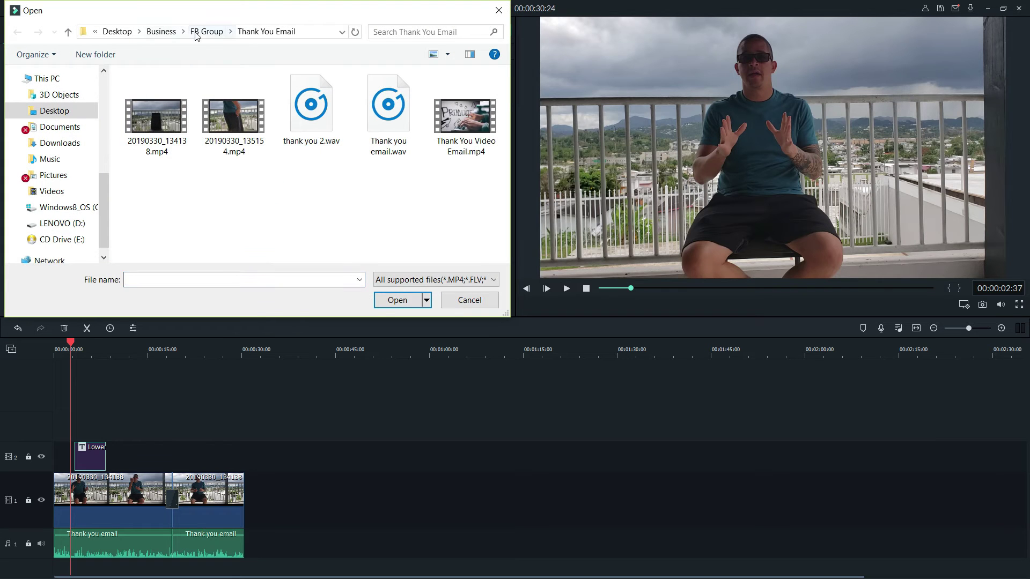
left_click(209, 33)
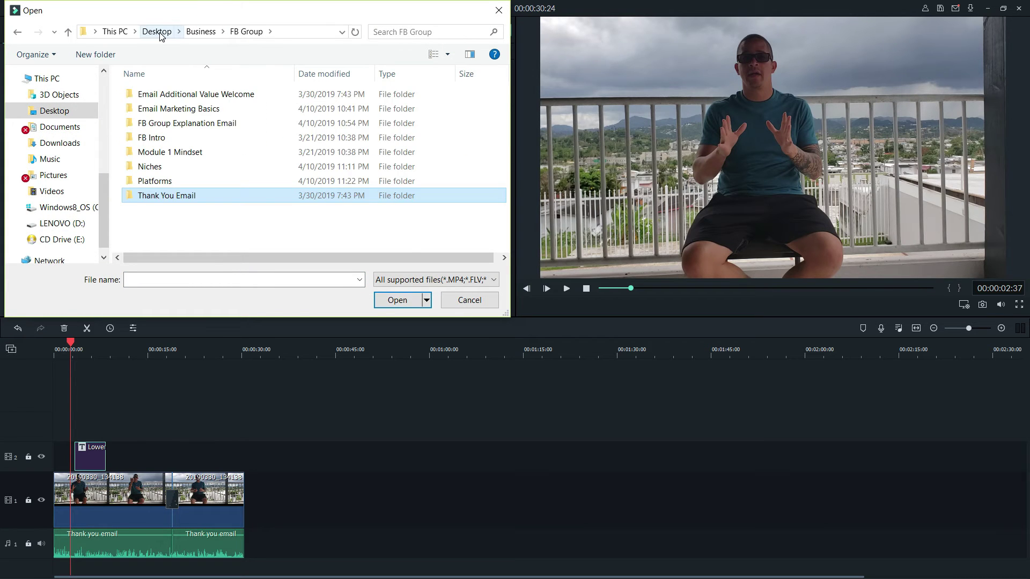
left_click(159, 32)
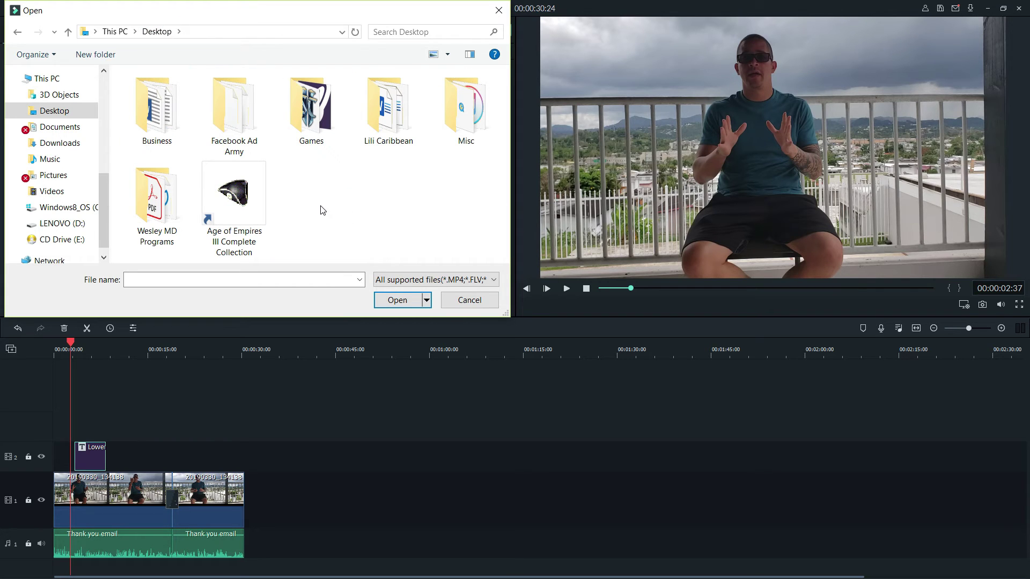
left_click(168, 120)
double_click(168, 120)
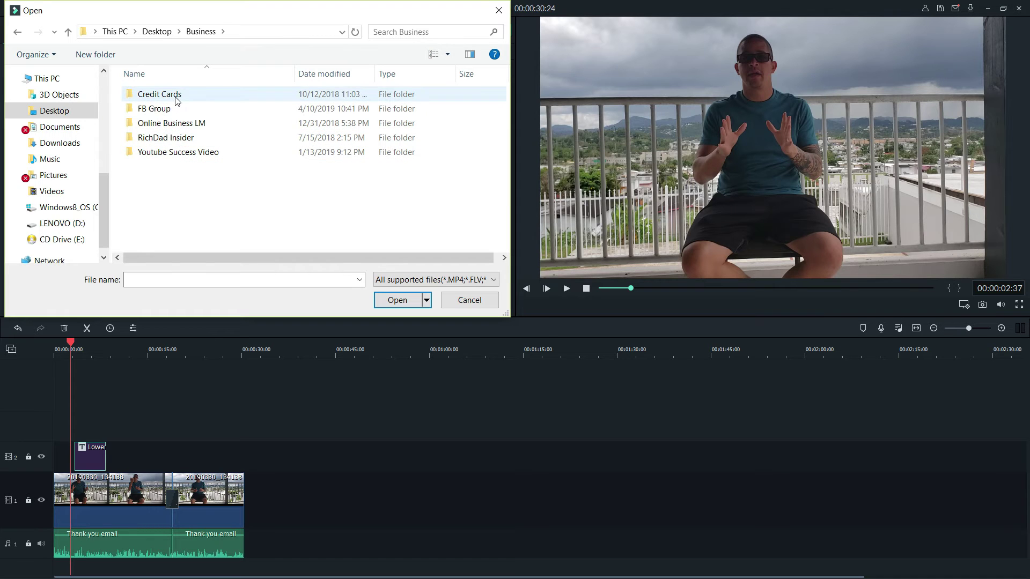
left_click(179, 153)
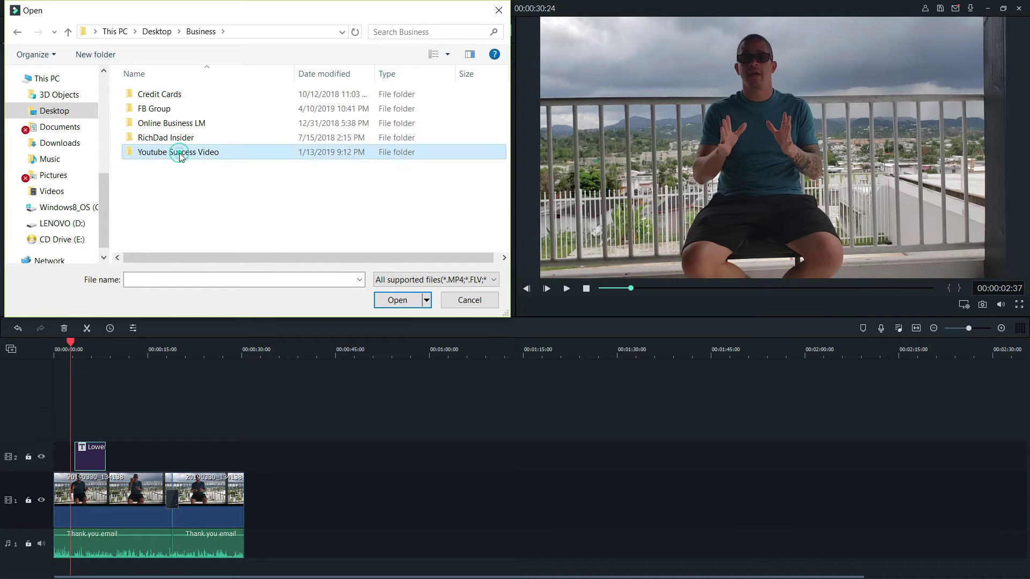
double_click(179, 153)
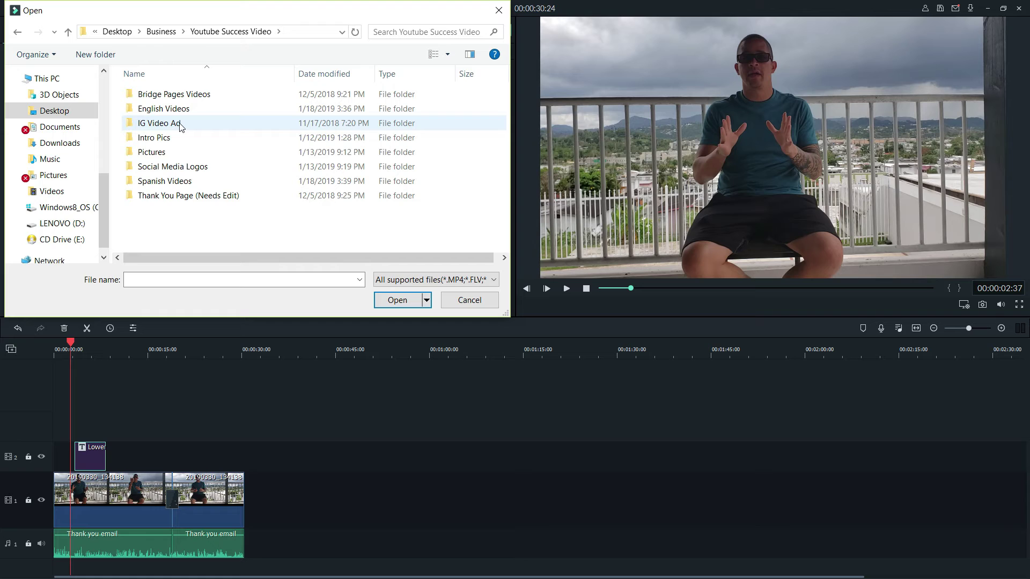
double_click(164, 153)
scroll(233, 169, "down", 3)
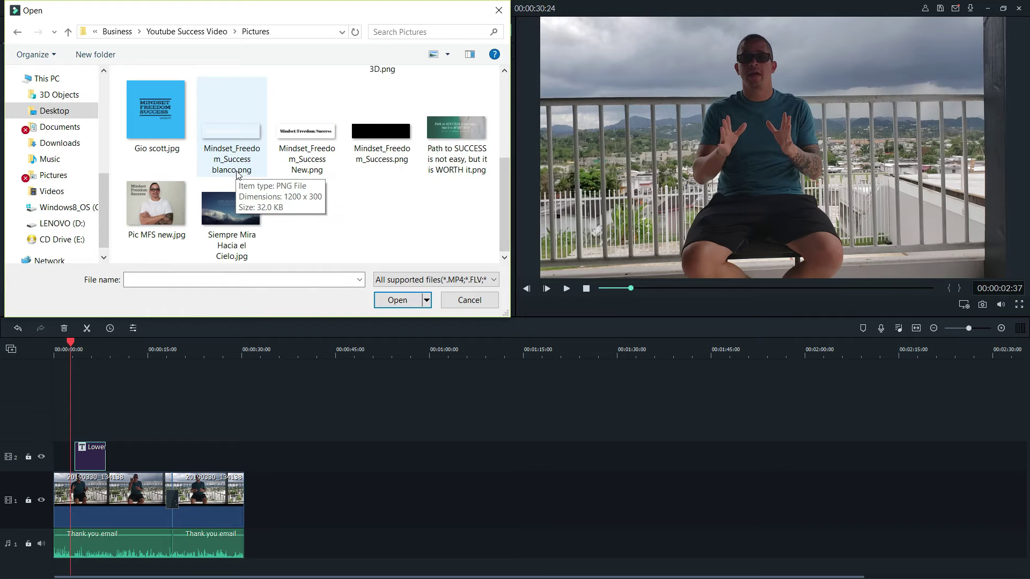
scroll(236, 182, "up", 3)
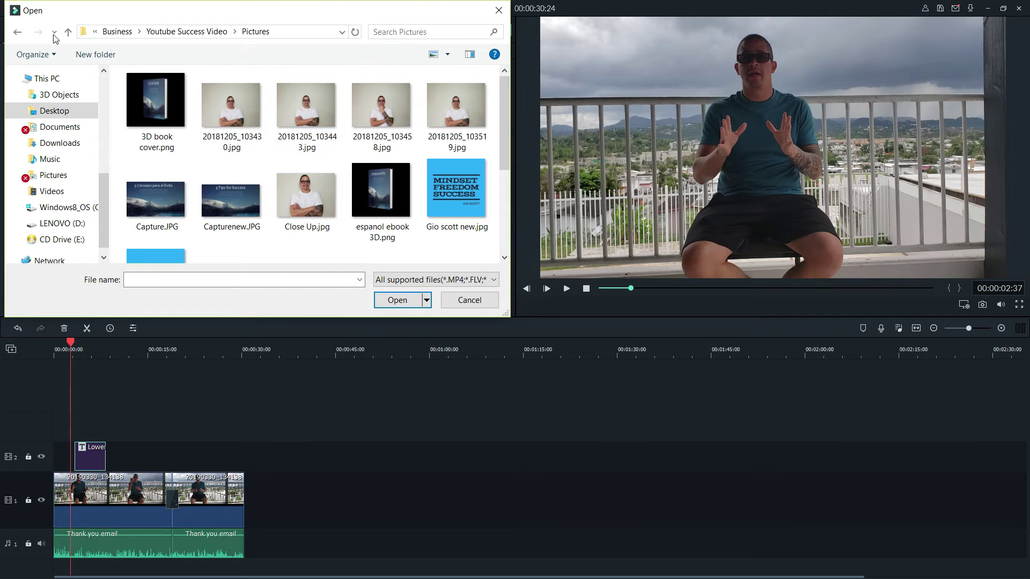
left_click(18, 31)
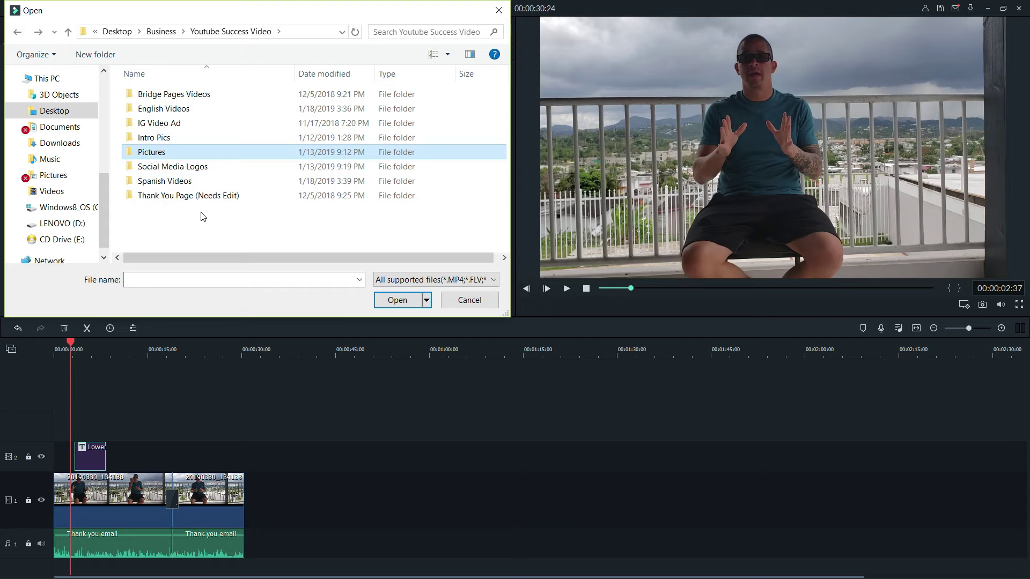
- Import IG Logo New.png from the Social Media Logos folder
double_click(172, 167)
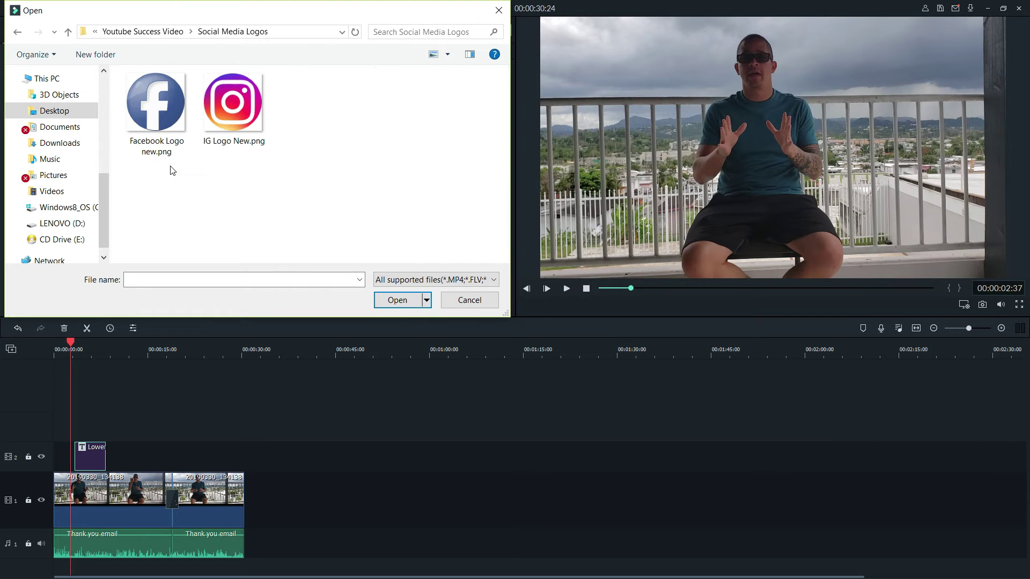
left_click(224, 119)
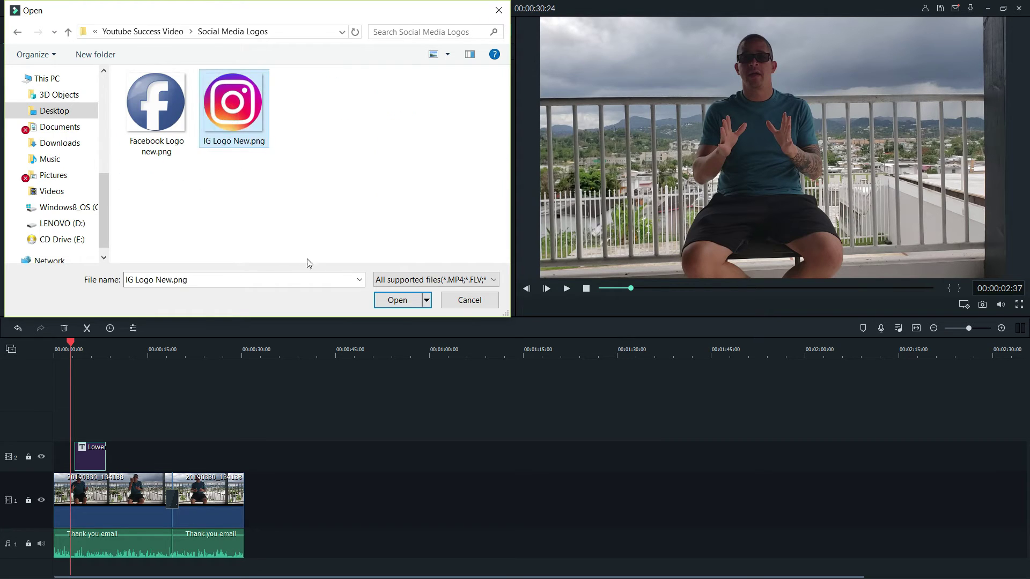
left_click(391, 301)
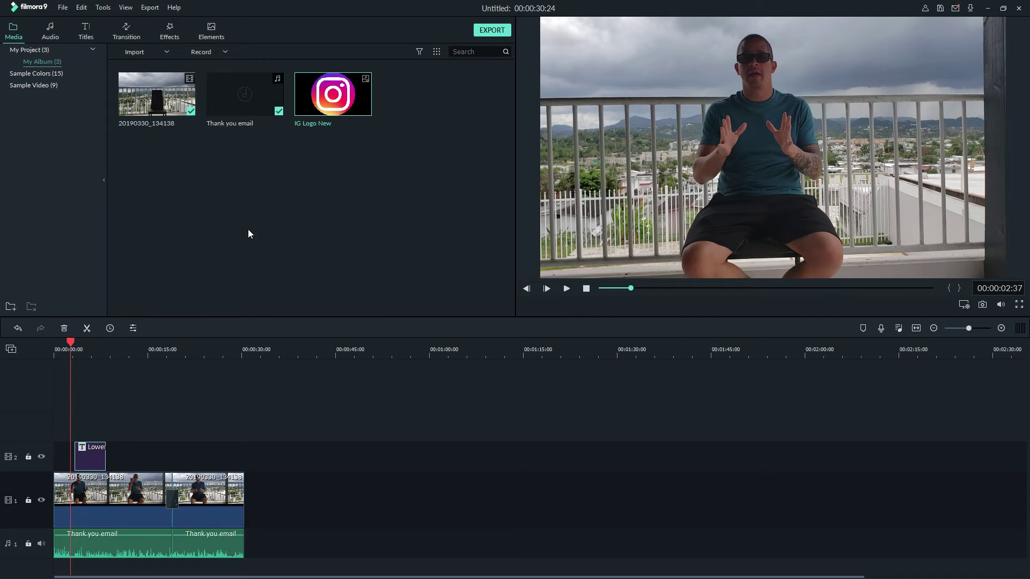
- Place the IG Logo New image on track 3 directly above the Lower Third title clip and preview it
left_click_drag(329, 106, 77, 421)
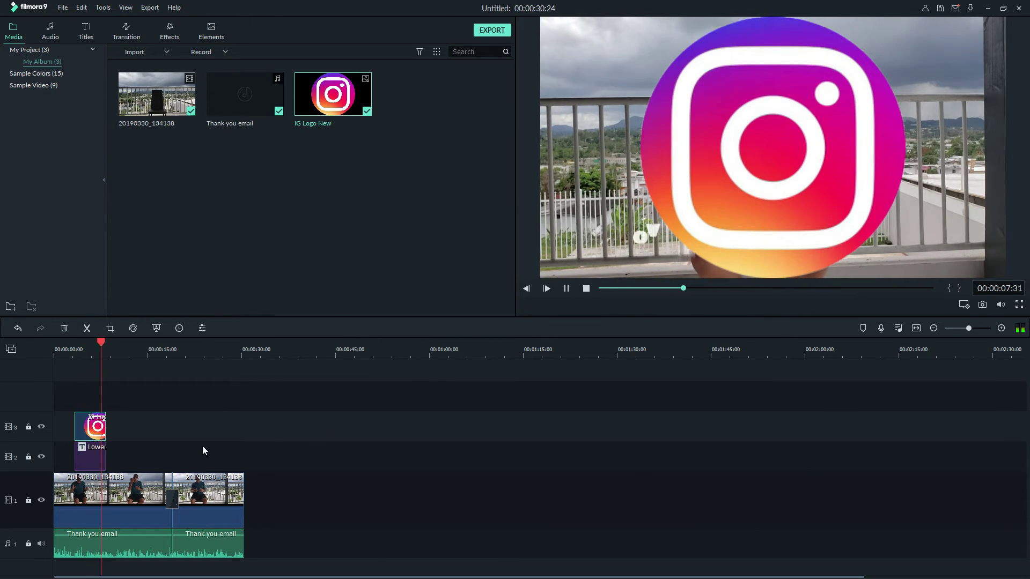
key("space")
double_click(97, 436)
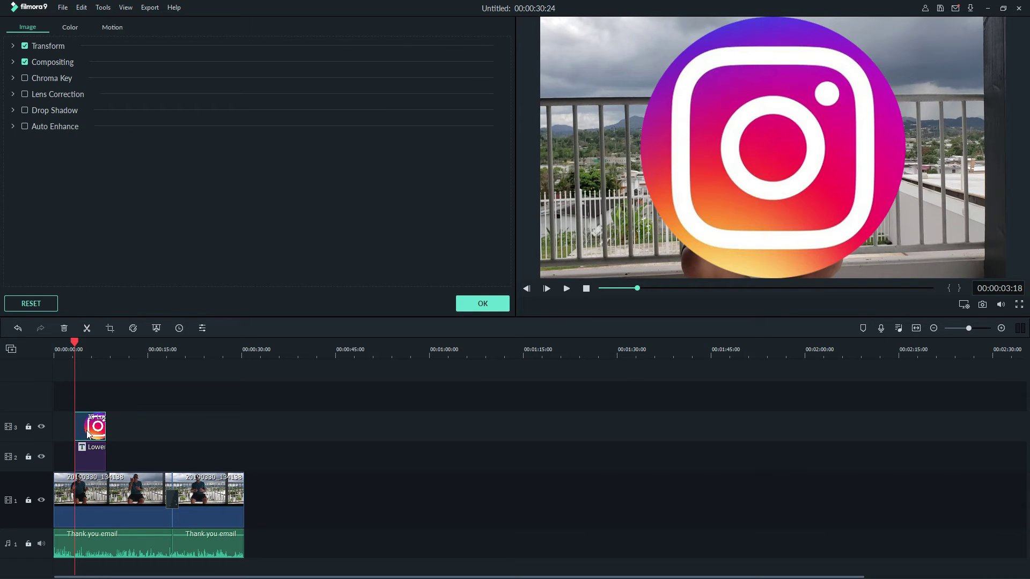
left_click(487, 305)
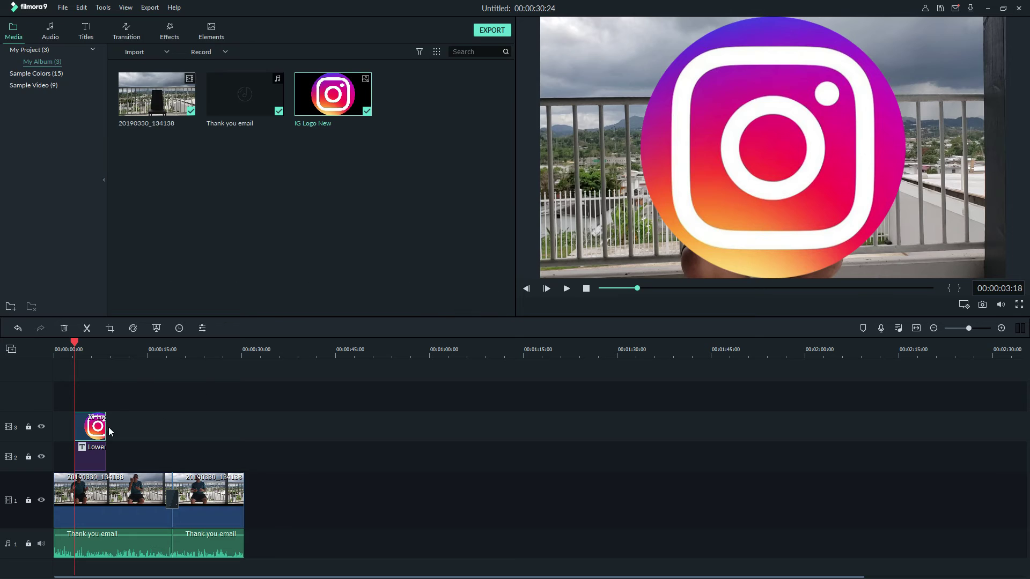
- Shrink the Instagram logo to a small icon and position it just left of the account-name text in the video
double_click(84, 434)
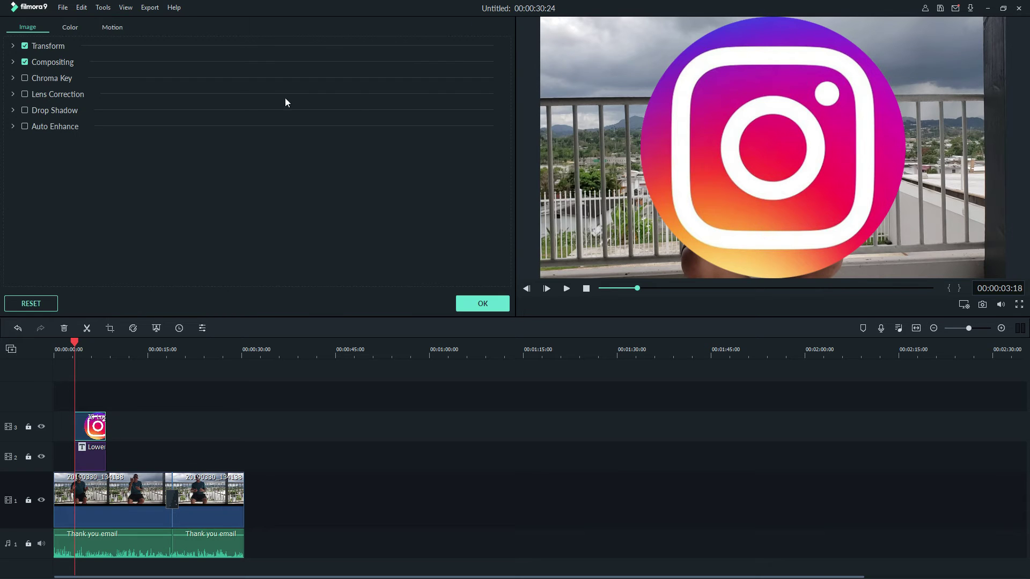
left_click(71, 28)
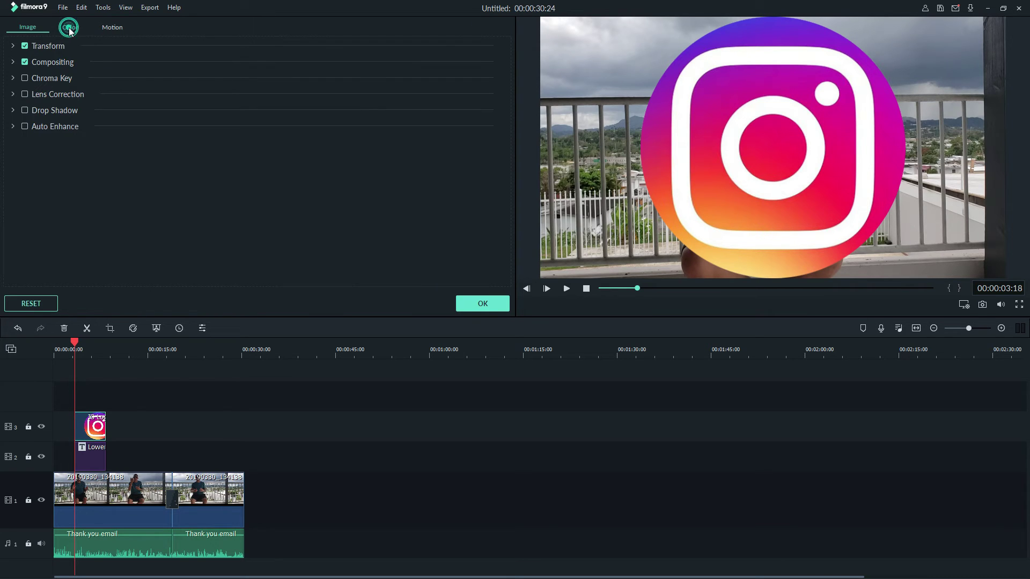
left_click(110, 28)
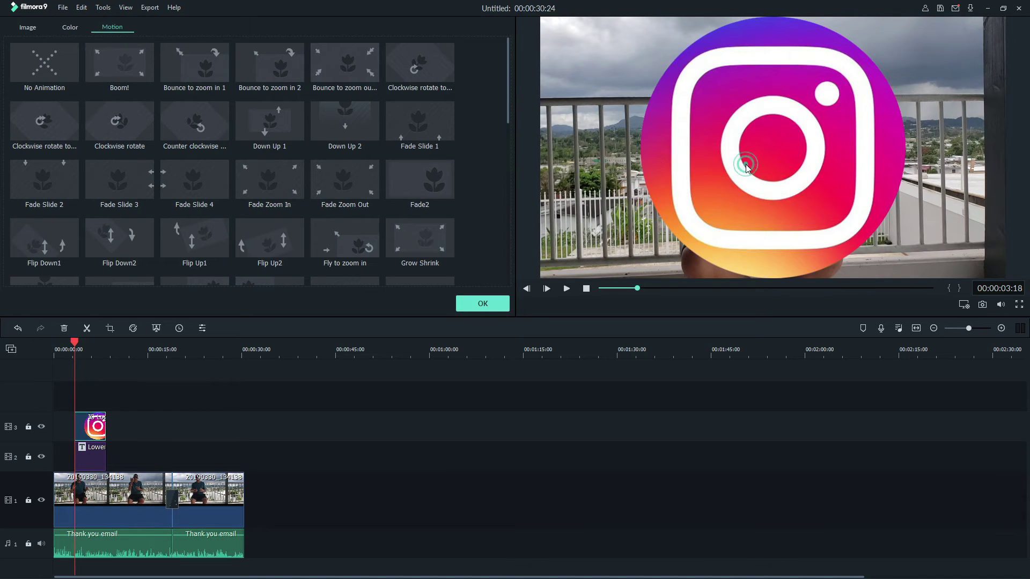
left_click(689, 160)
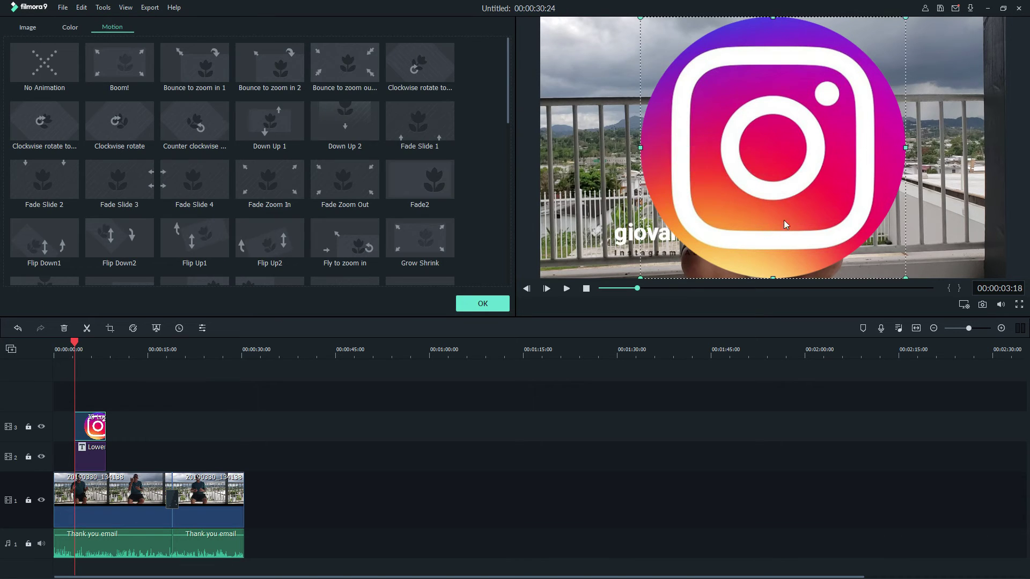
left_click_drag(904, 276, 574, 251)
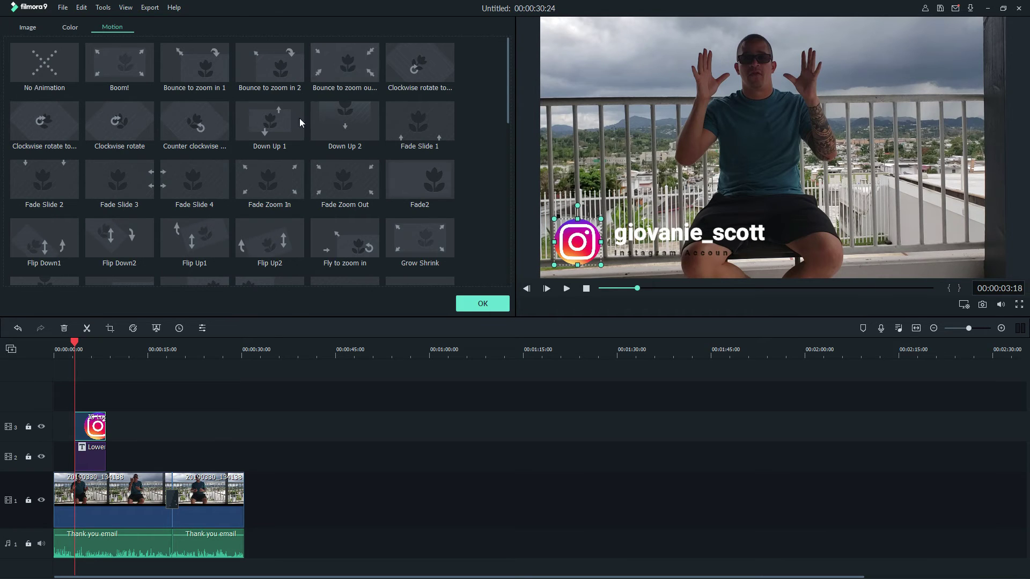
- Try to apply the "Zoom in to the bottom" motion to the Instagram logo and play back the result
scroll(298, 129, "down", 10)
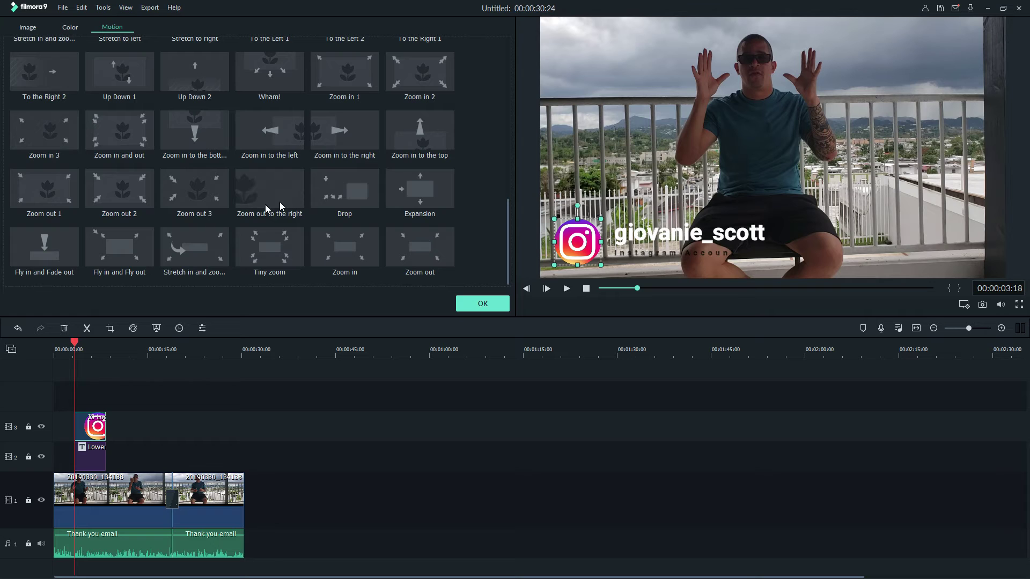
left_click(194, 138)
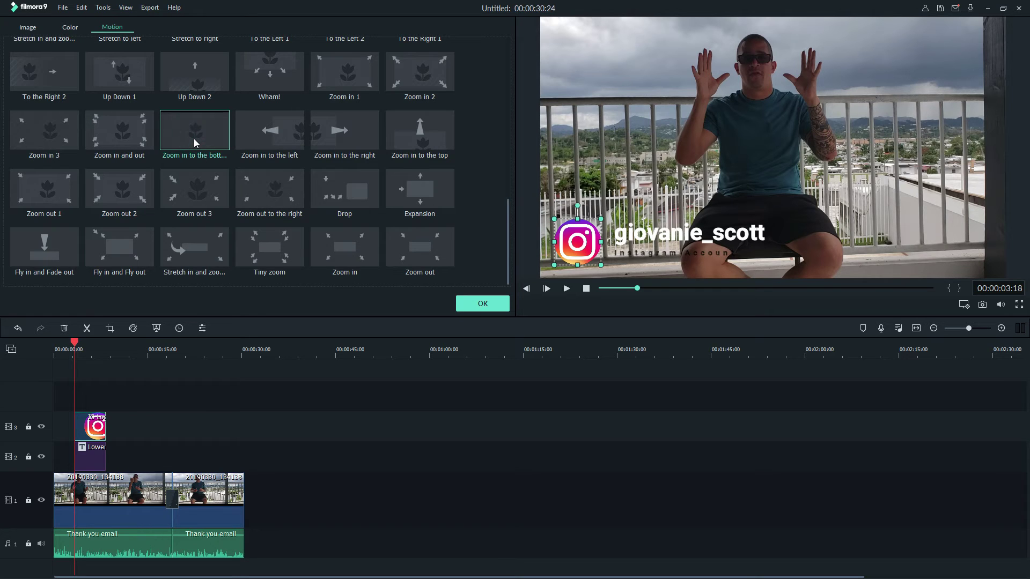
left_click(493, 305)
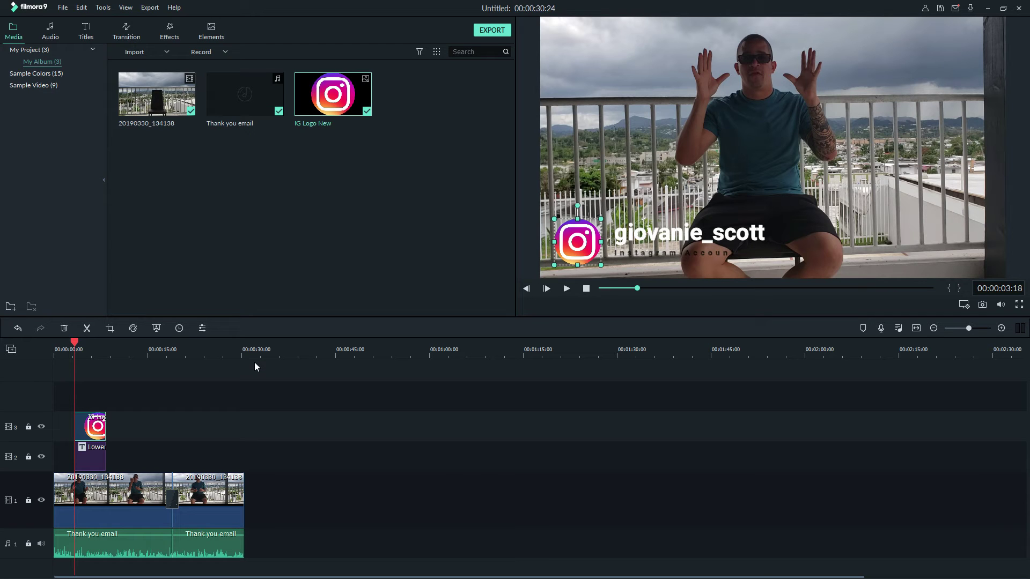
left_click(68, 356)
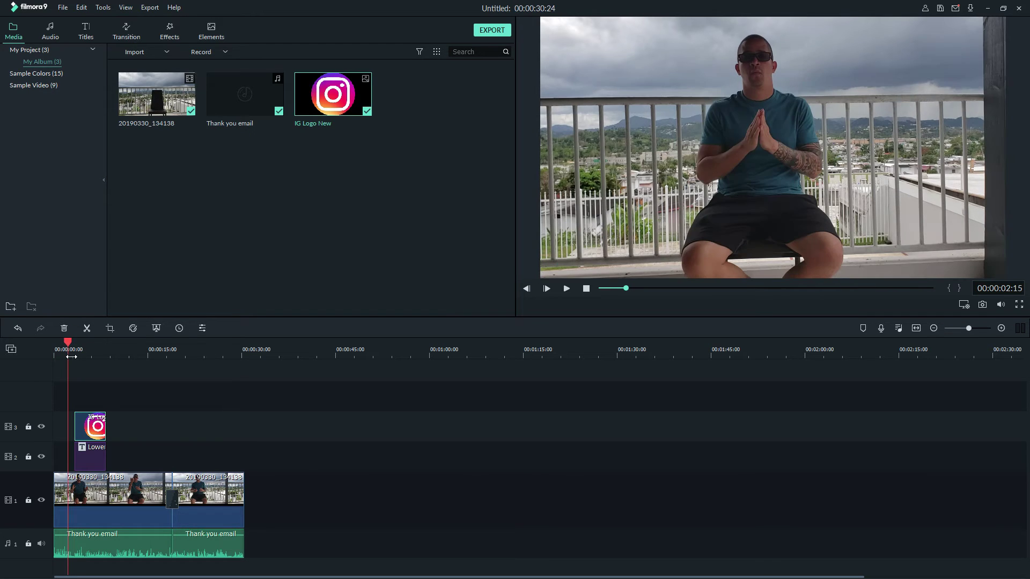
key("space")
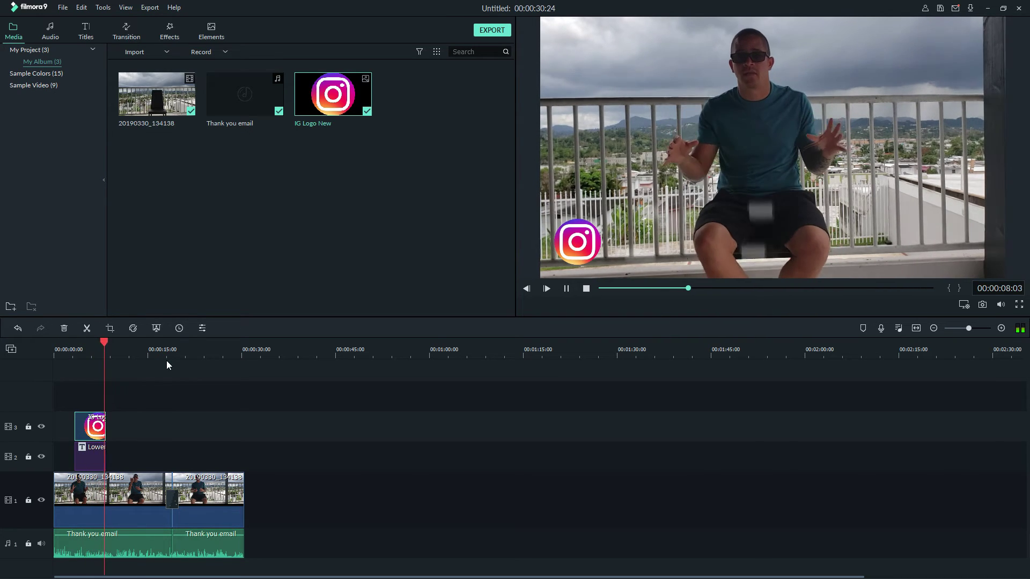
key("space")
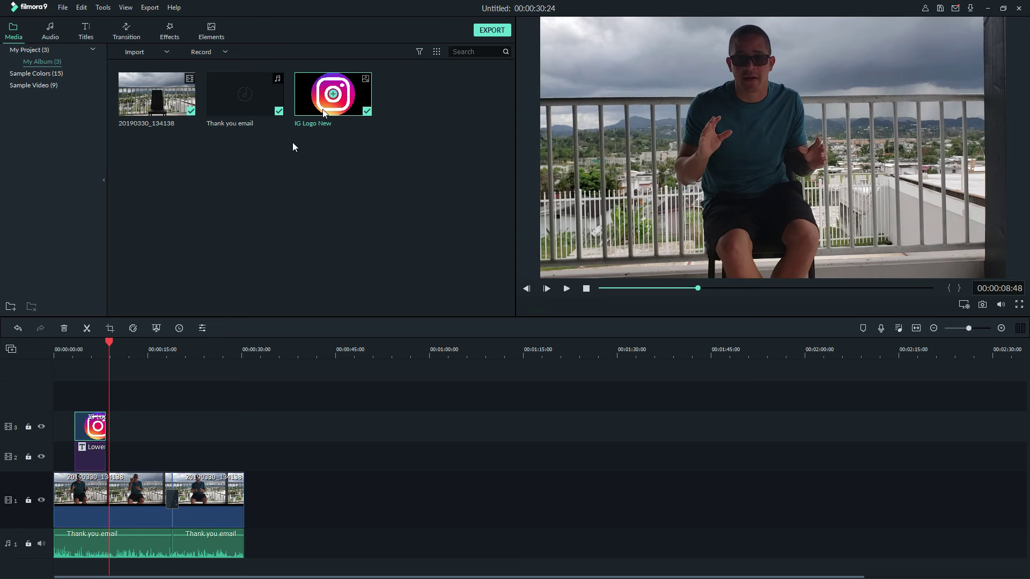
- Reopen the Instagram logo clip's motion settings and apply the "Zoom in to the bottom" motion
double_click(81, 434)
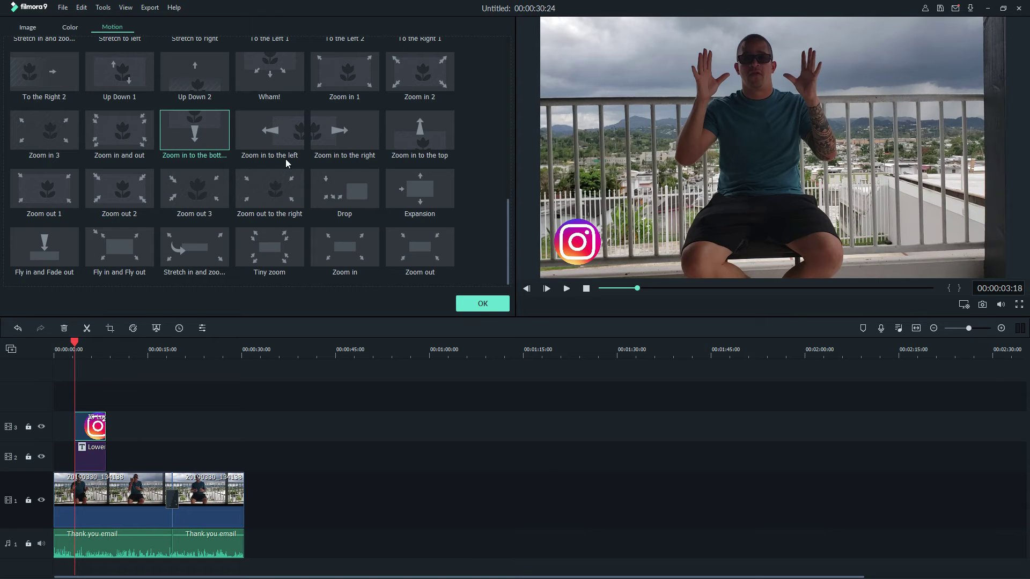
right_click(202, 141)
left_click(189, 137)
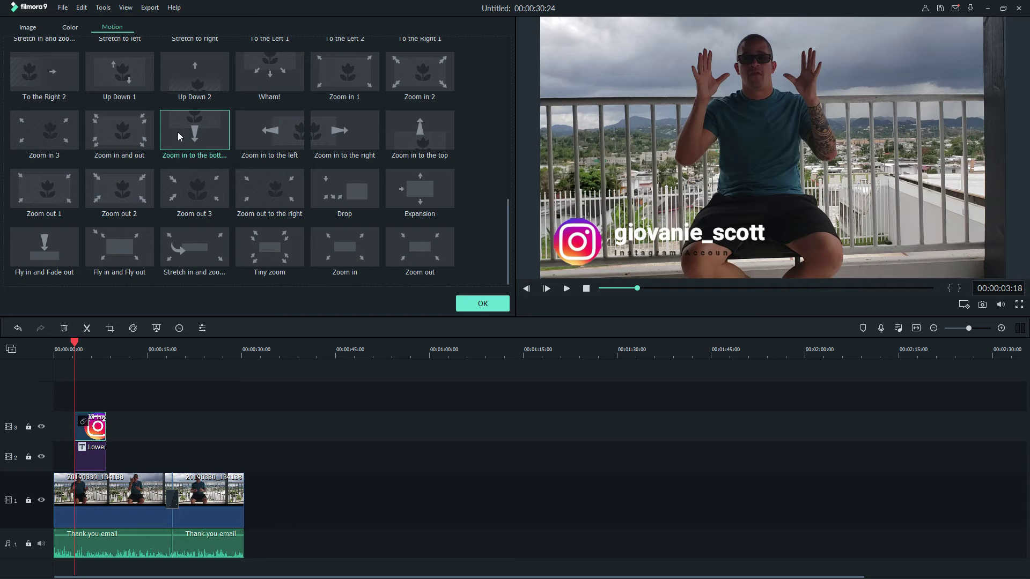
- Confirm the logo's "Zoom in to the bottom" motion and play back the Lower Third section
left_click(483, 303)
key("space")
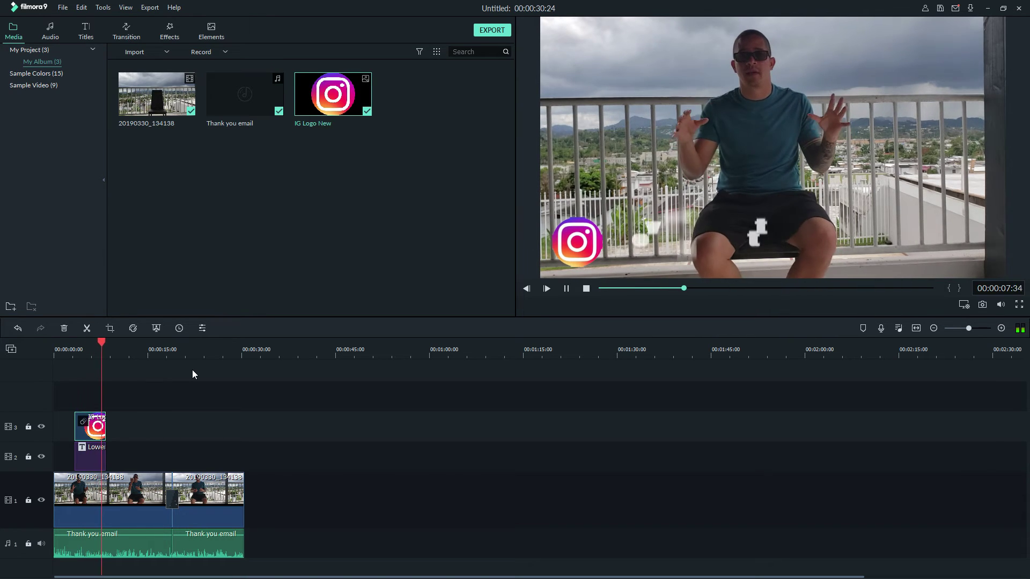
key("space")
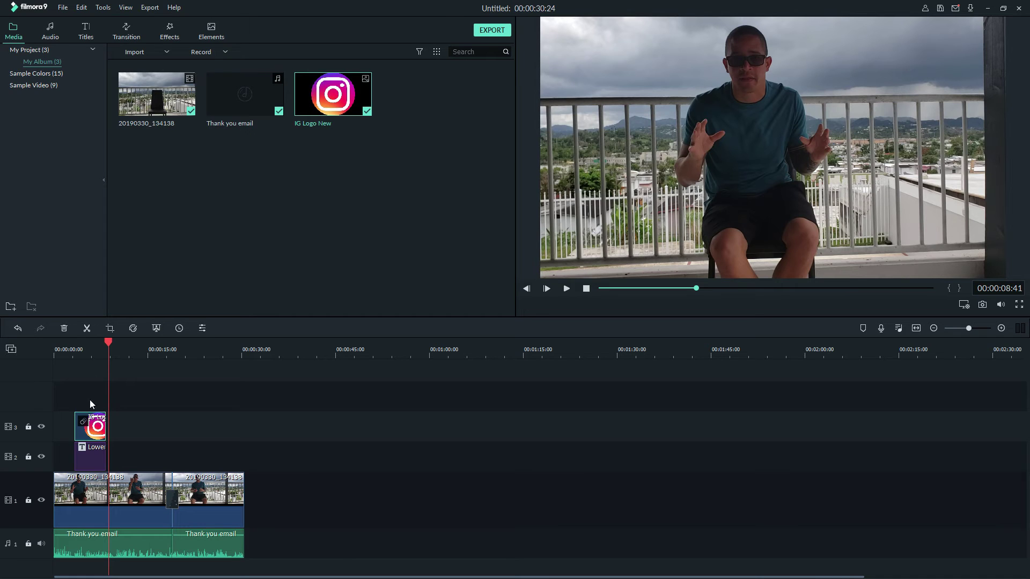
- Change the Instagram logo's motion to "Down Up 2", preview it, and confirm the setting
double_click(96, 426)
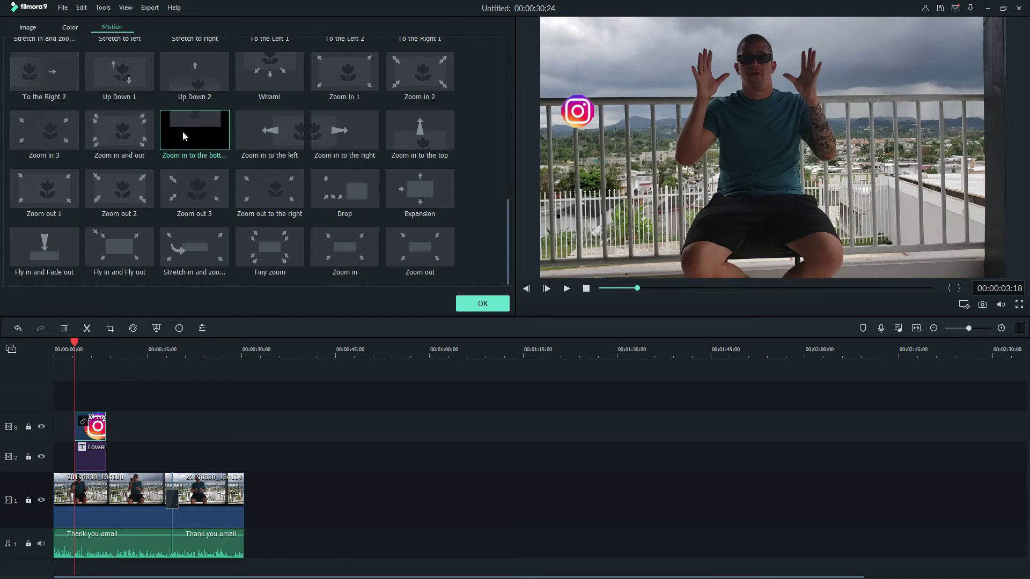
scroll(284, 249, "up", 10)
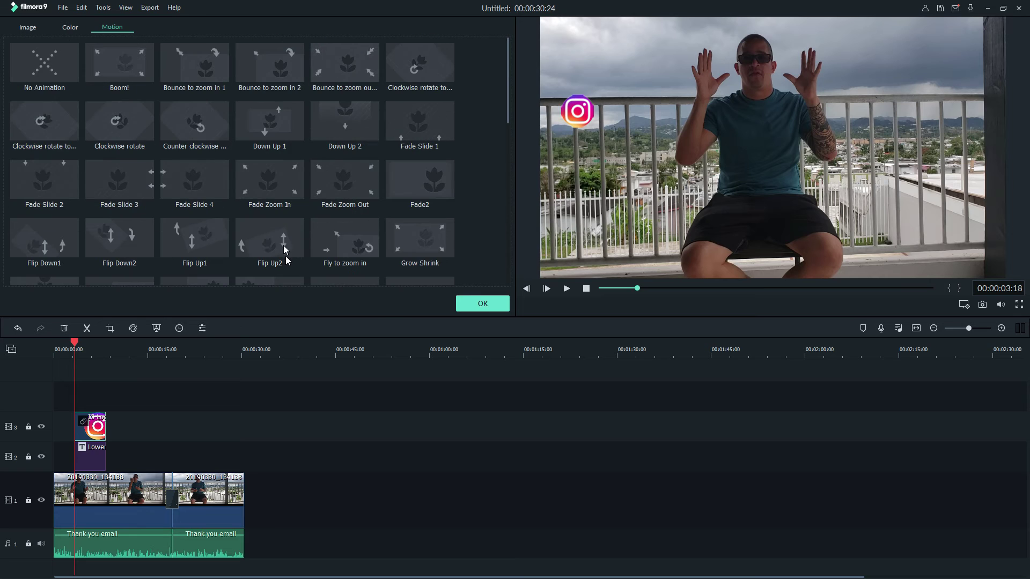
double_click(334, 123)
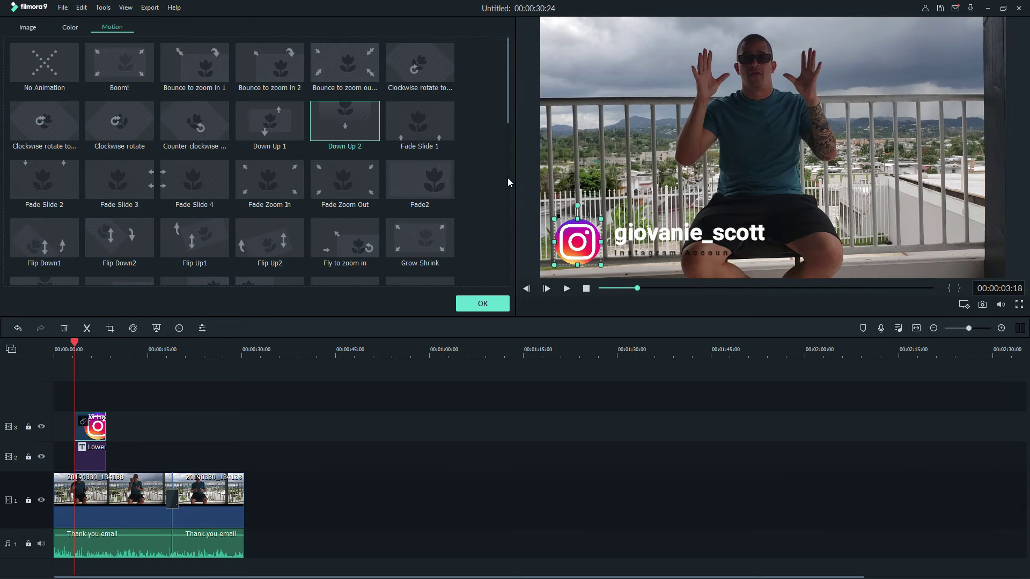
left_click(565, 293)
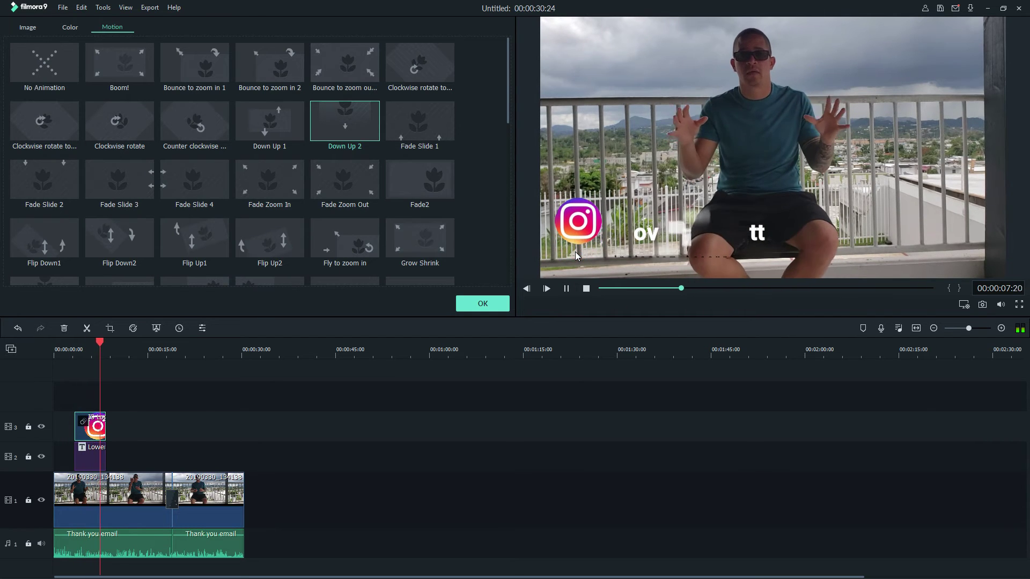
left_click(566, 288)
left_click(482, 304)
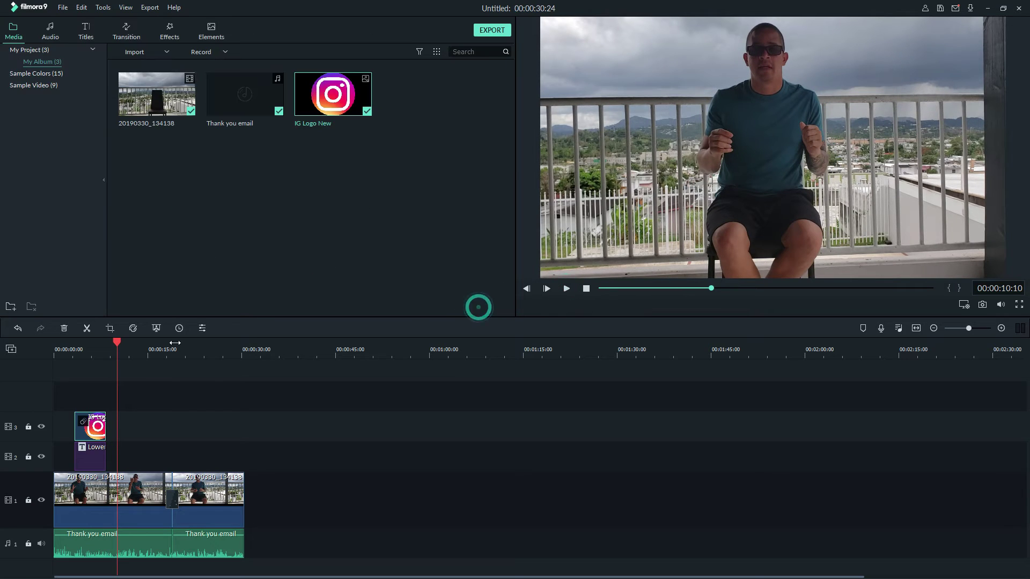
- Play back the video from just before the Lower Third until the title and logo have finished
left_click(70, 351)
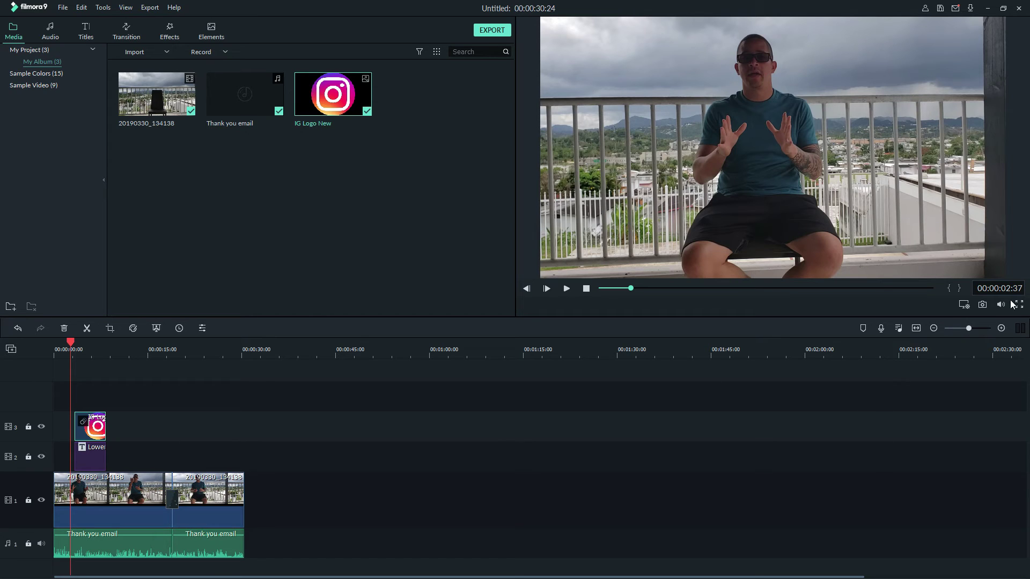
mouse_move(1001, 304)
key("space")
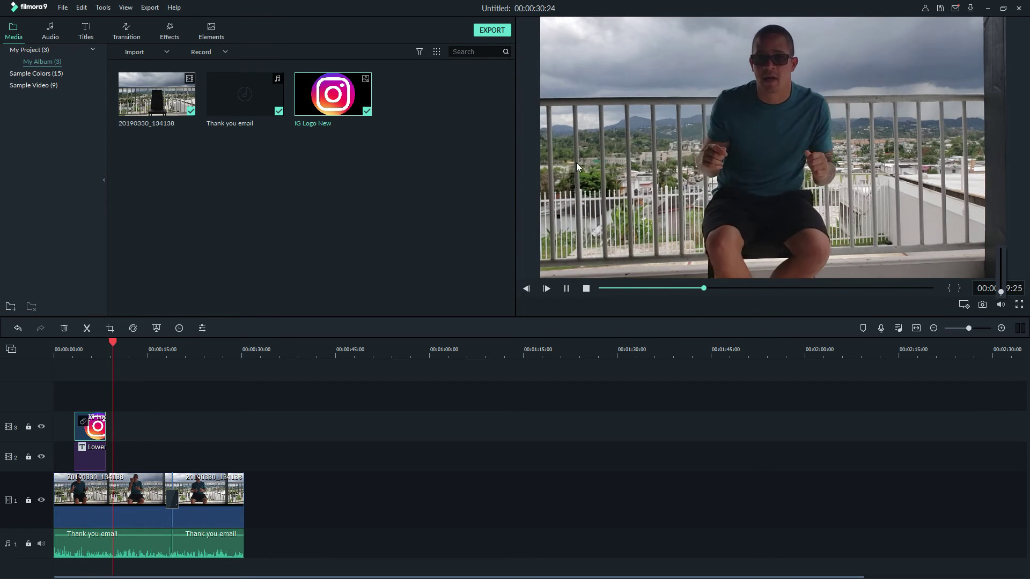
key("space")
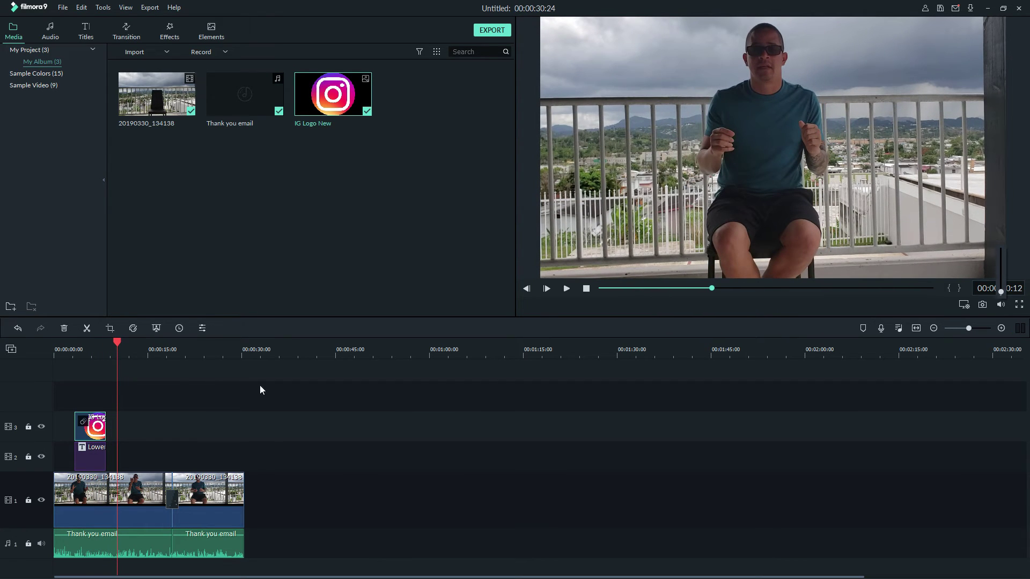
- Preview the Hypnotized song from the Expansions music and place it on a second audio track at the start of the timeline
left_click(67, 355)
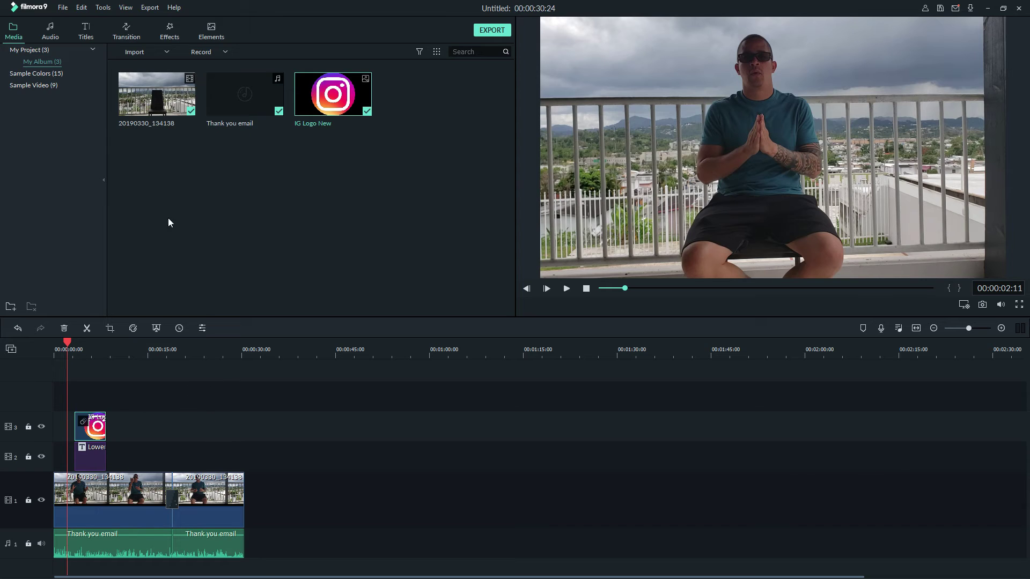
left_click(51, 32)
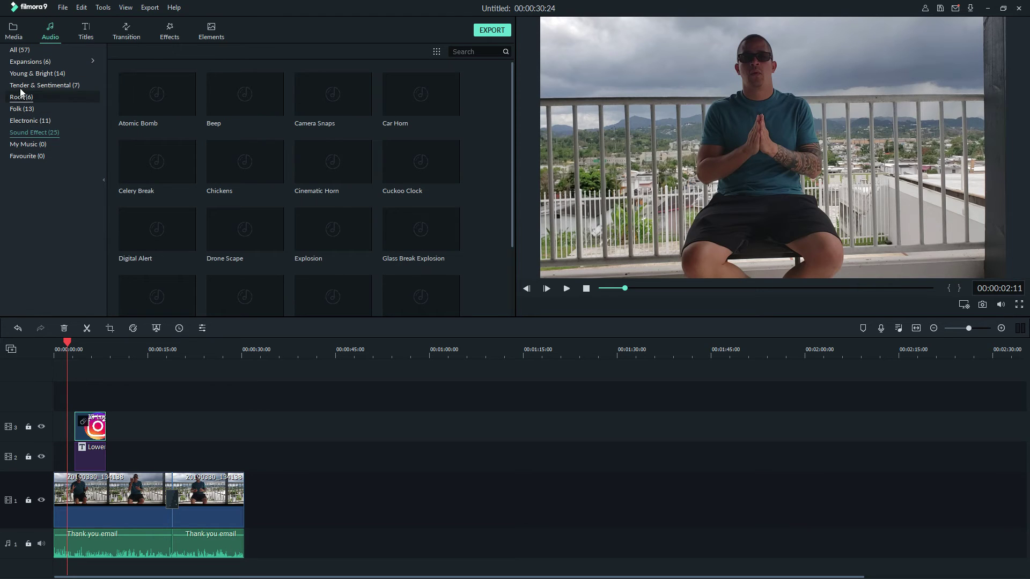
left_click(20, 62)
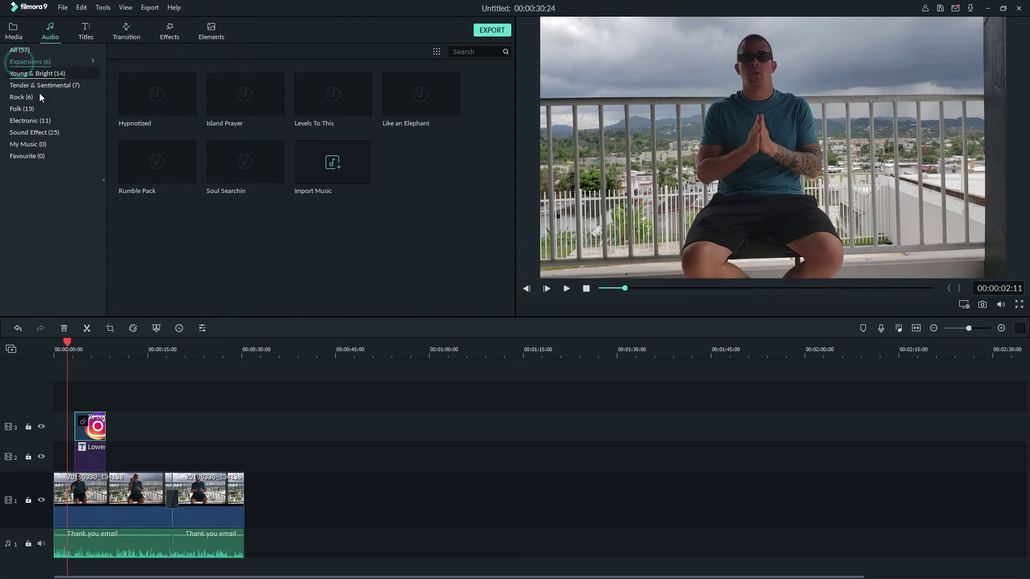
left_click(142, 109)
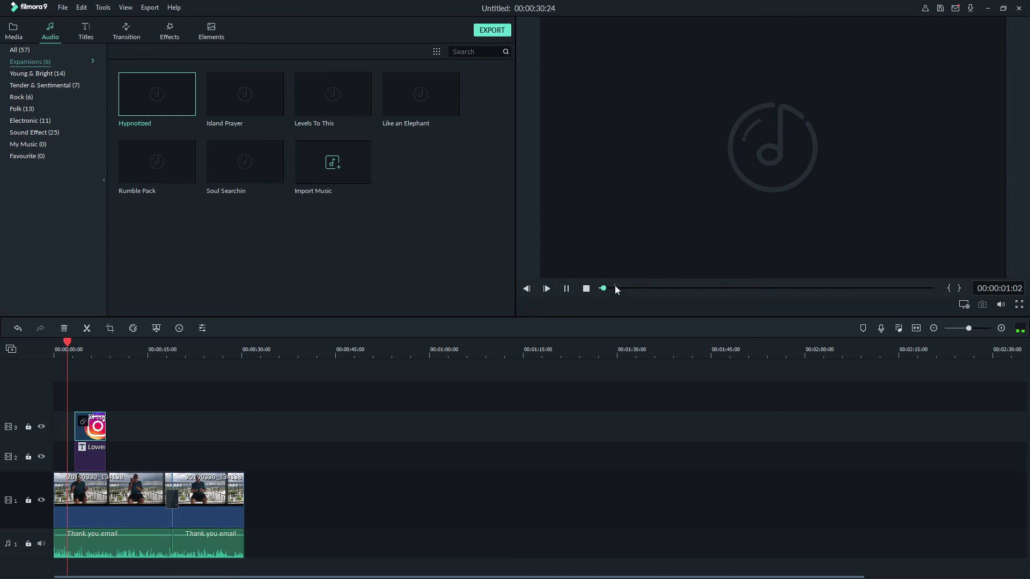
left_click(668, 289)
left_click(685, 289)
left_click_drag(130, 110, 39, 573)
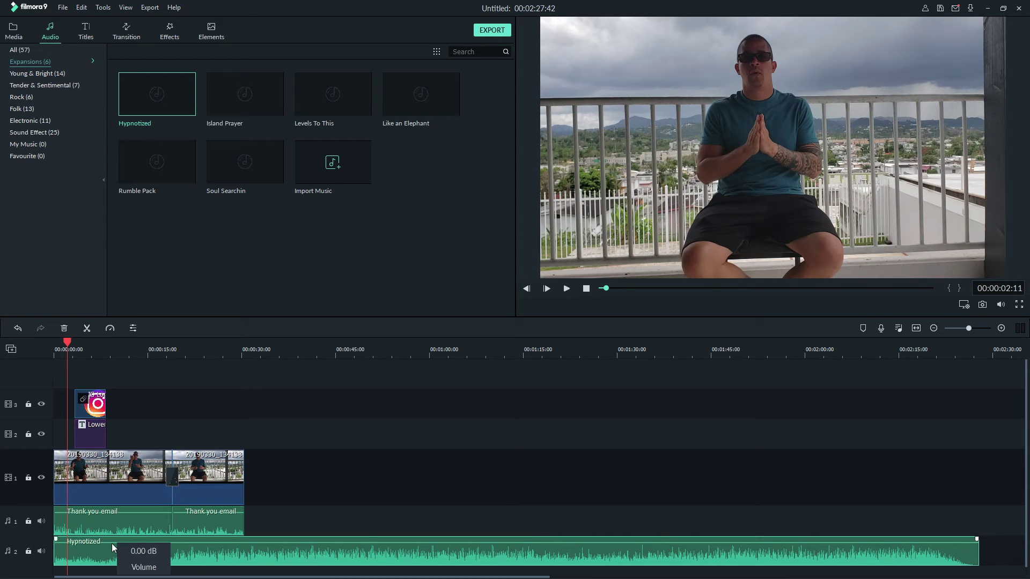
- Raise the preview volume and play back the video with the background music
mouse_move(1003, 307)
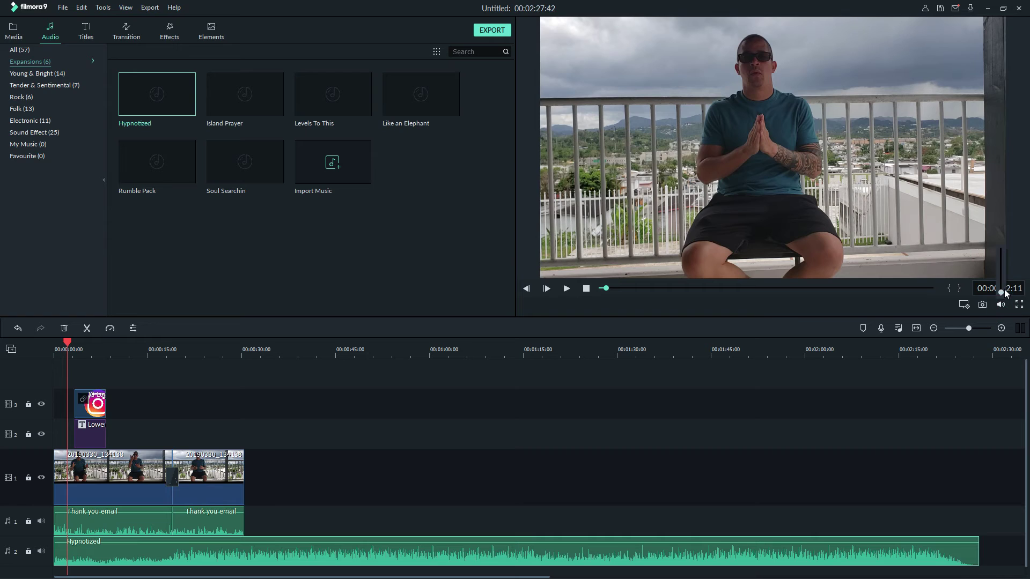
left_click_drag(1002, 292, 1001, 263)
key("space")
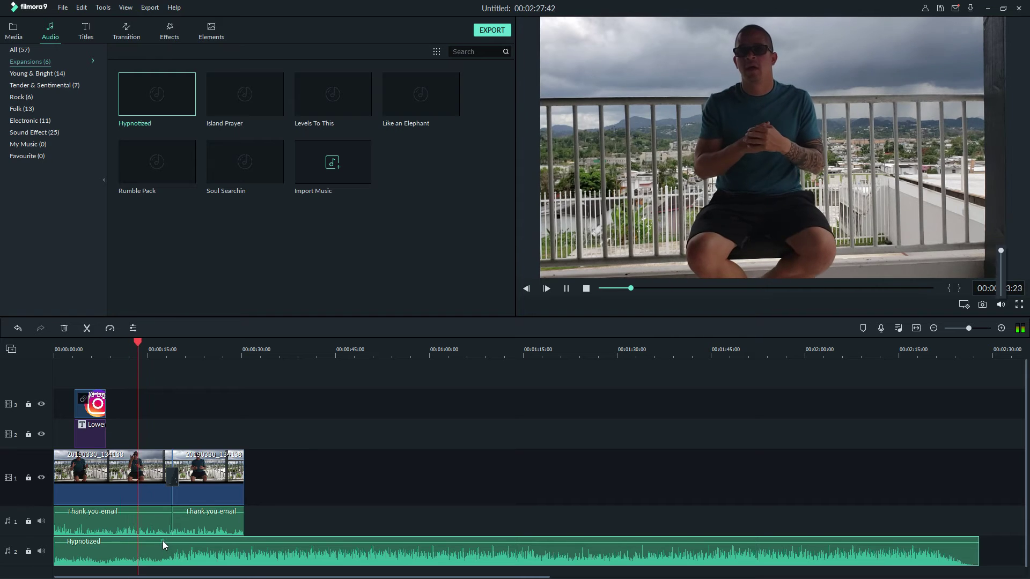
- Lower the Hypnotized clip's volume to -22.91 dB and play back the mix with the voice
mouse_move(162, 545)
left_mouse_down()
mouse_move(162, 555)
mouse_move(178, 547)
mouse_move(169, 547)
left_mouse_up()
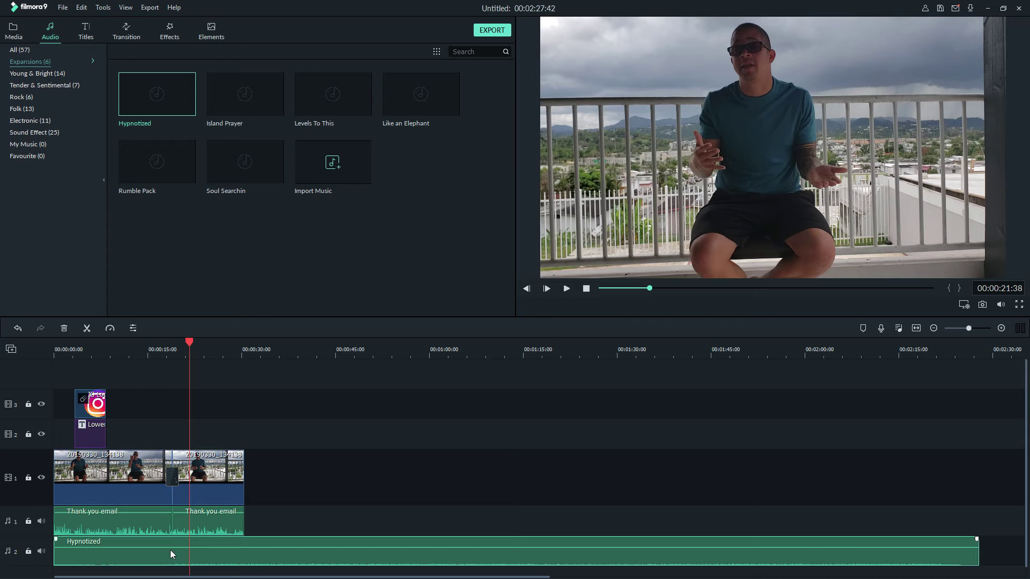
mouse_move(172, 548)
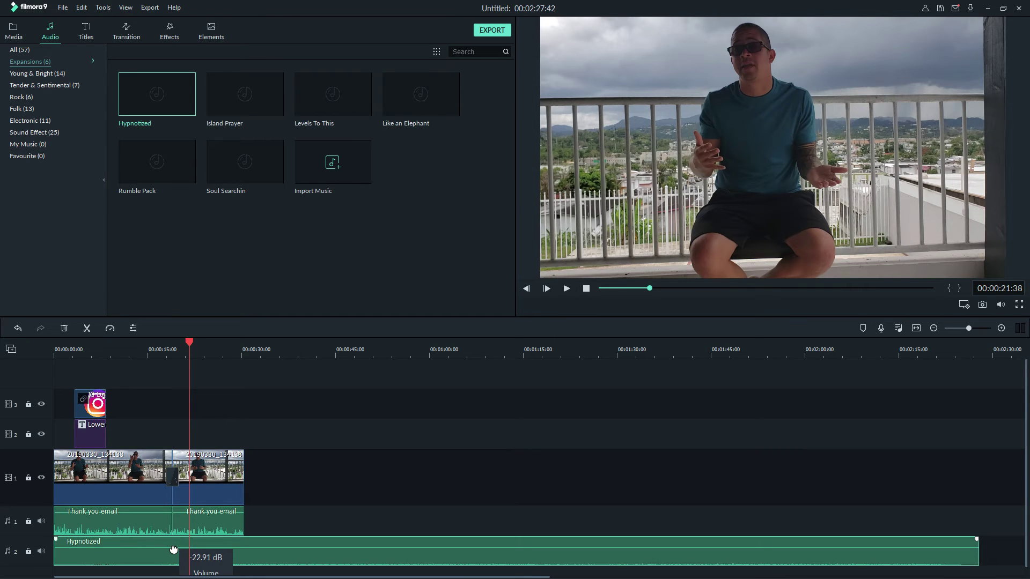
key("space")
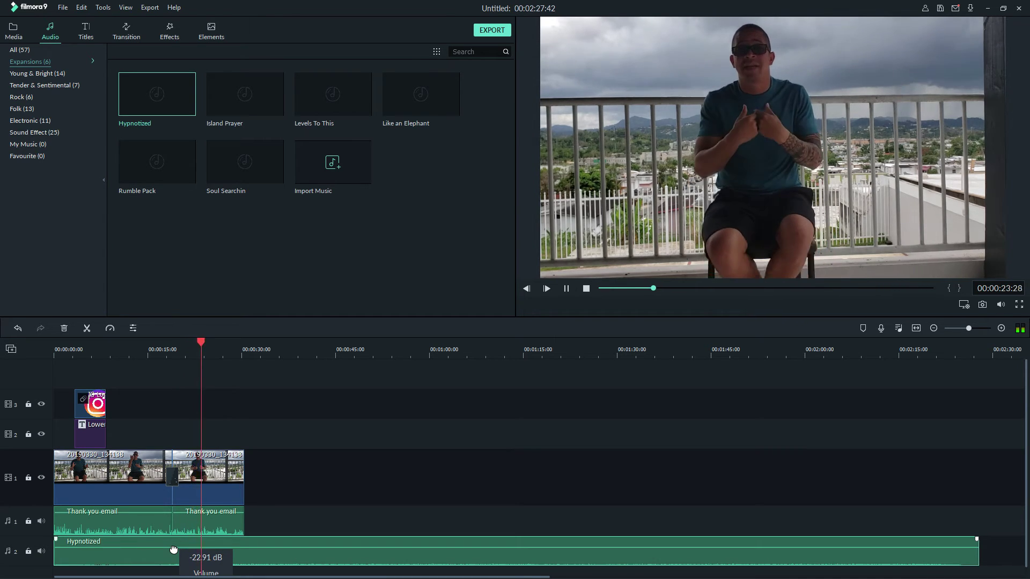
left_click(121, 349)
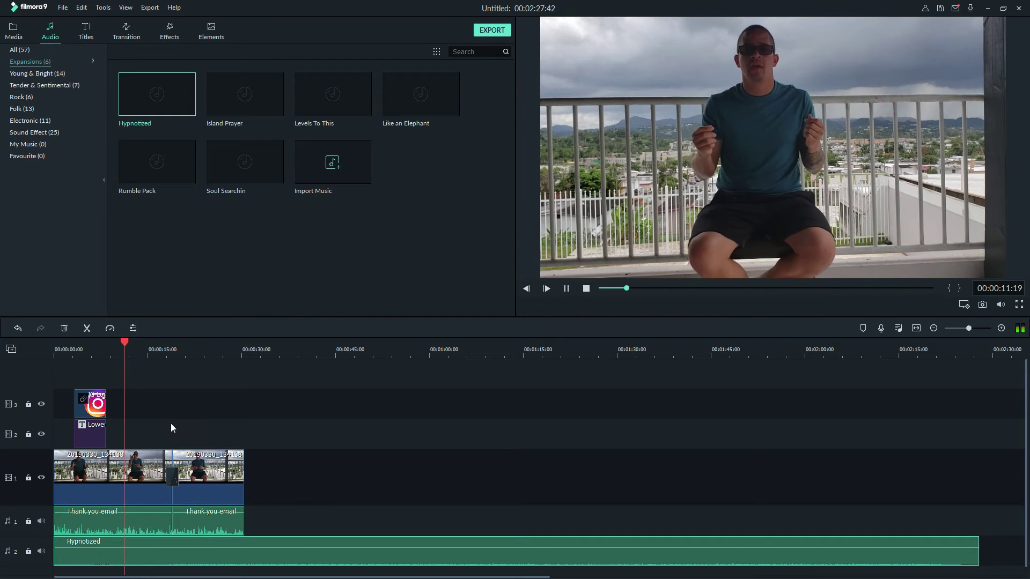
- Lower the Hypnotized clip's volume to -34.95 dB during playback, then stop the preview
mouse_move(154, 549)
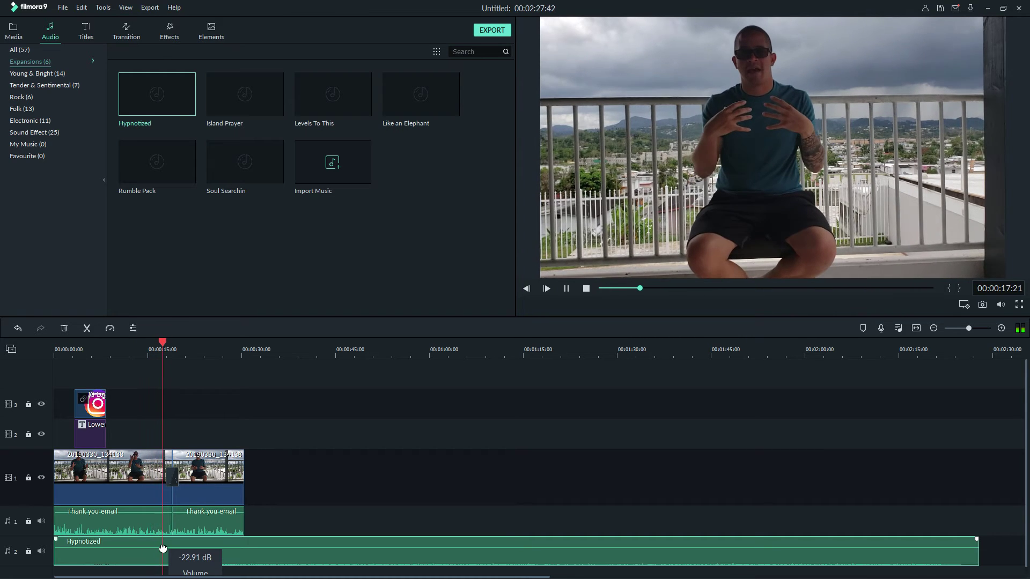
left_click_drag(163, 548, 161, 551)
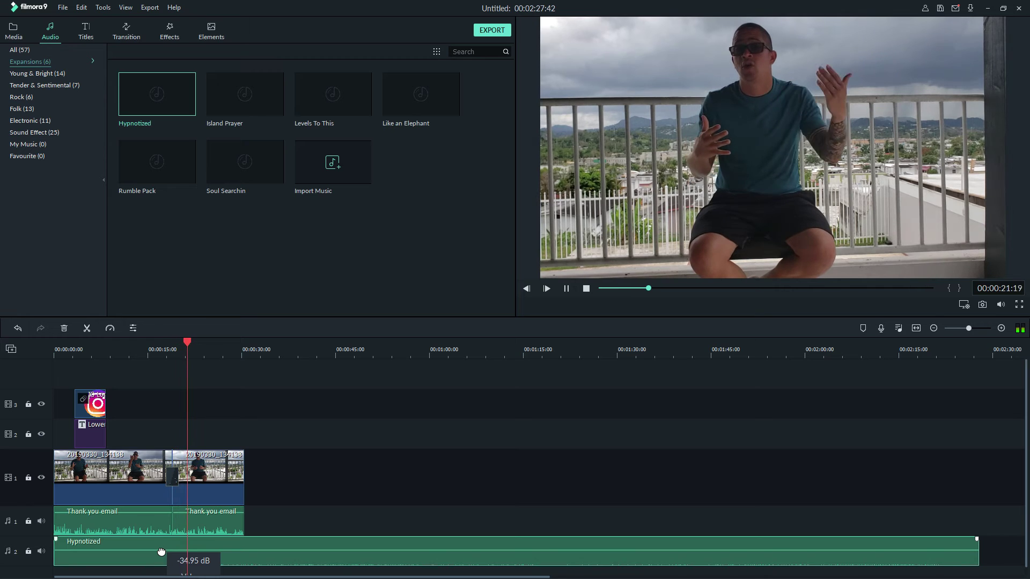
key("space")
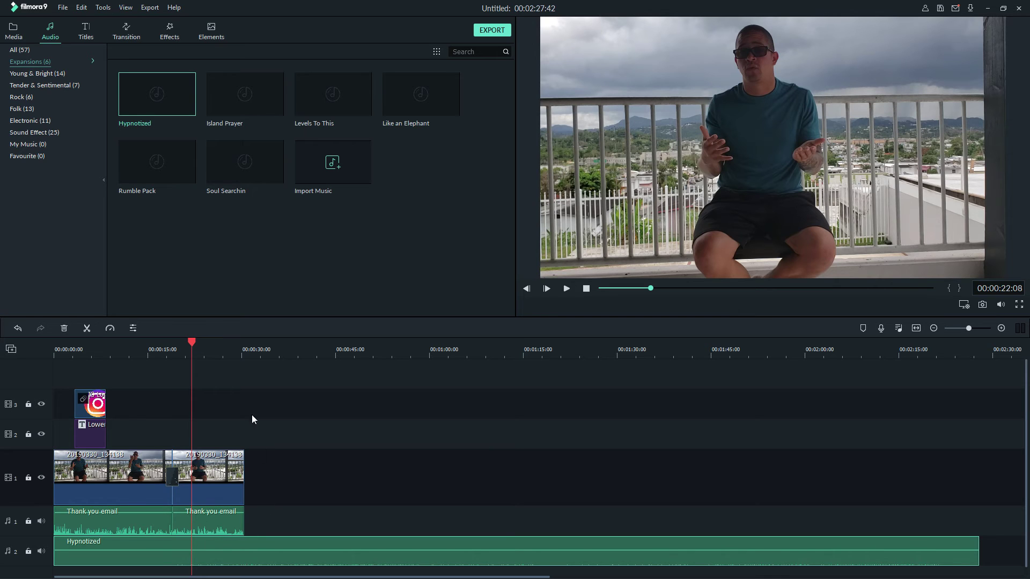
- Split the Hypnotized clip at the end of the video, at 00:00:30:24, and delete the excess music
left_click(249, 353)
key("ctrl+equal")
key("ctrl+equal")
key("ctrl+equal")
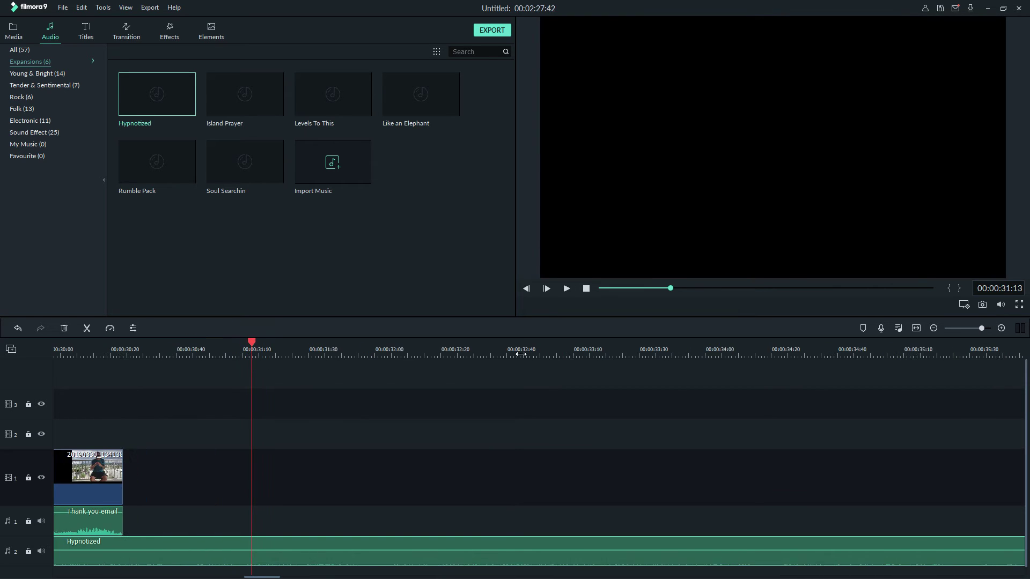
left_click_drag(252, 341, 124, 343)
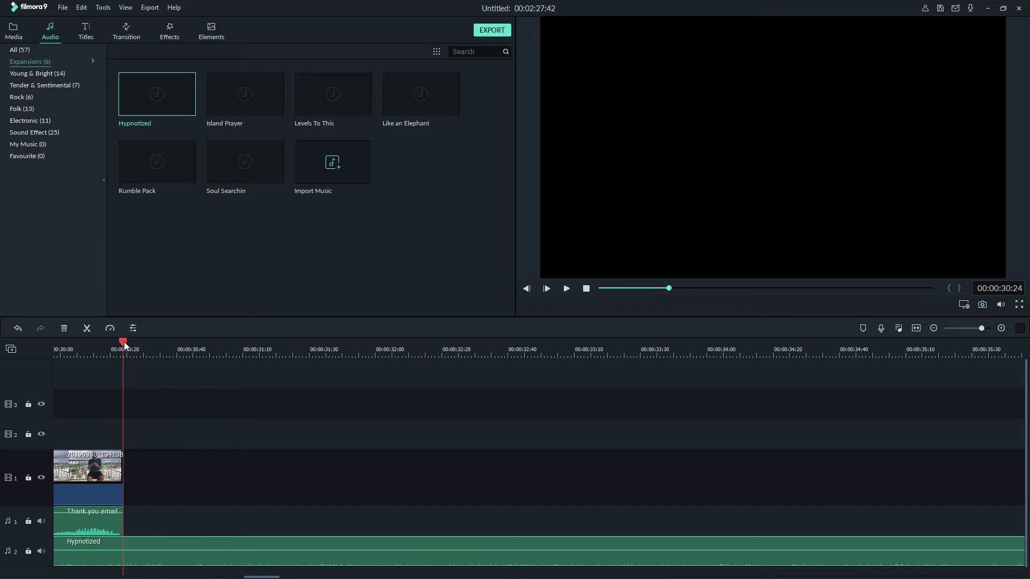
left_click(171, 562)
key("ctrl+b")
key("Delete")
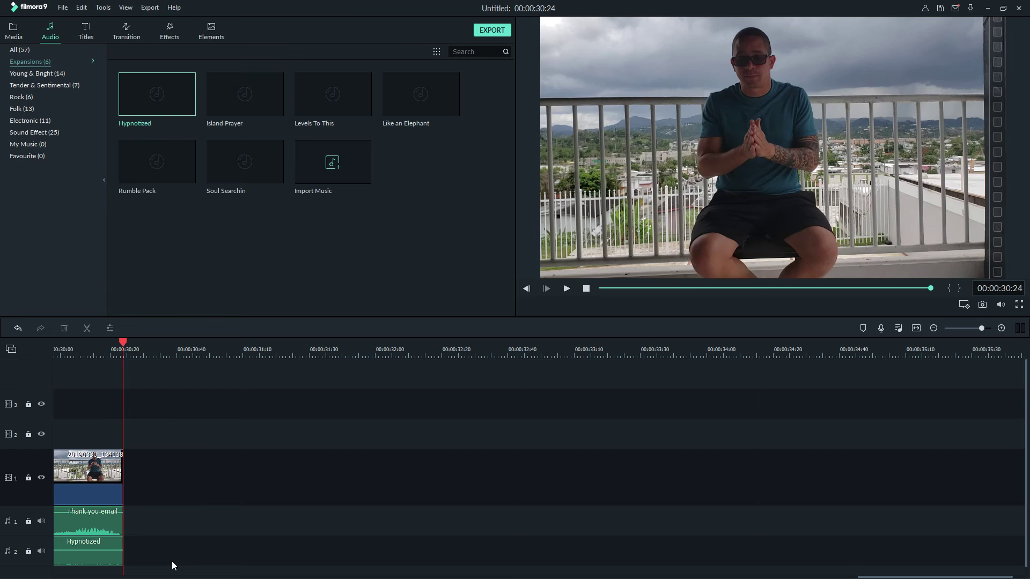
- Return the playhead to the start of the timeline
left_click(215, 355)
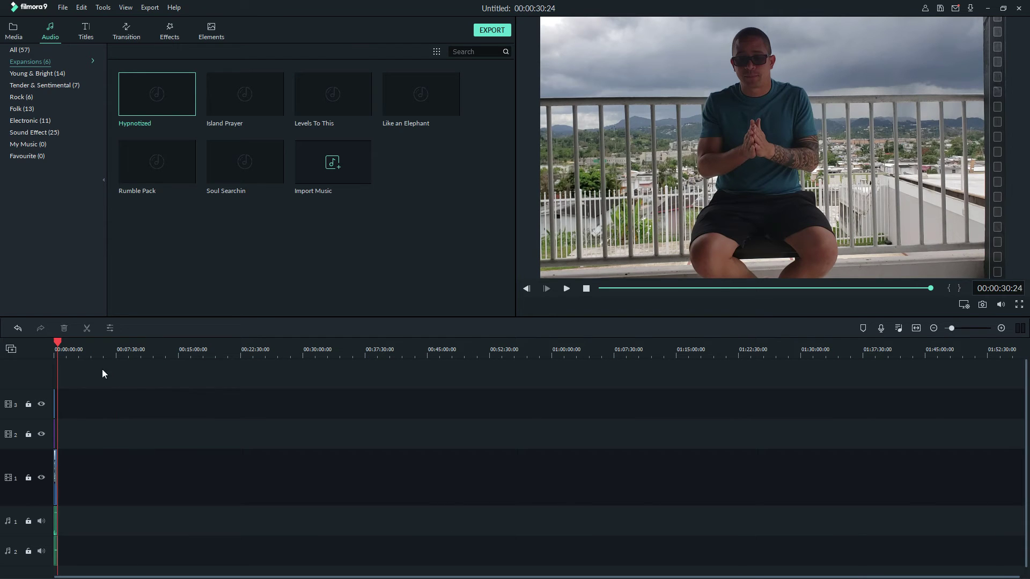
left_click(57, 343)
scroll(117, 349, "up", 5)
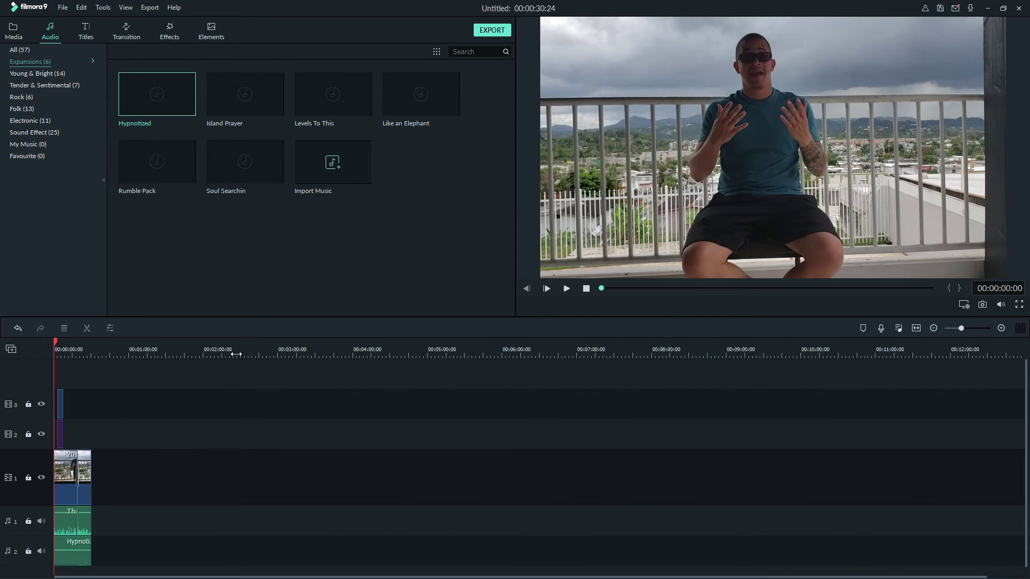
scroll(101, 353, "up", 4)
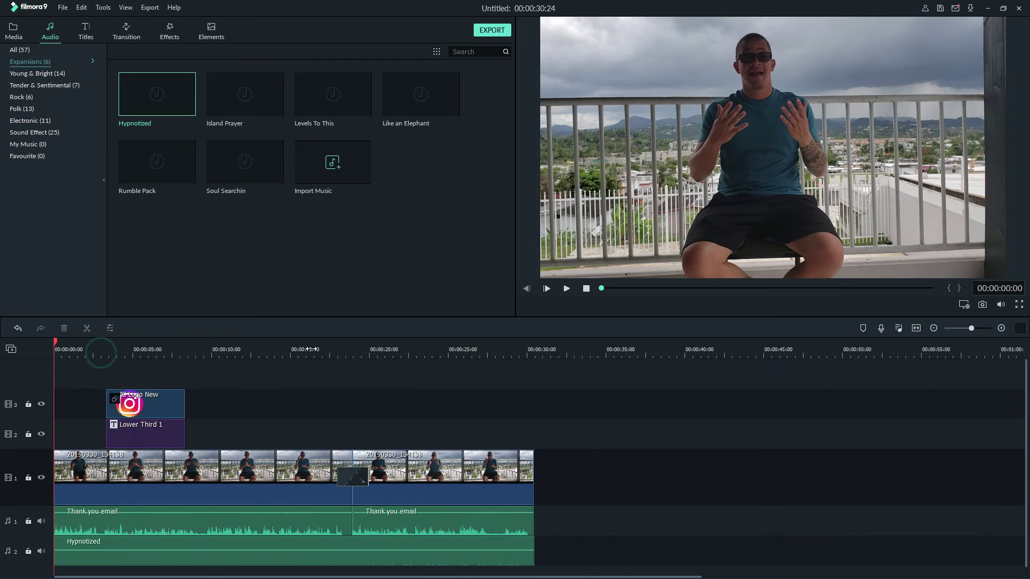
scroll(315, 361, "down", 1)
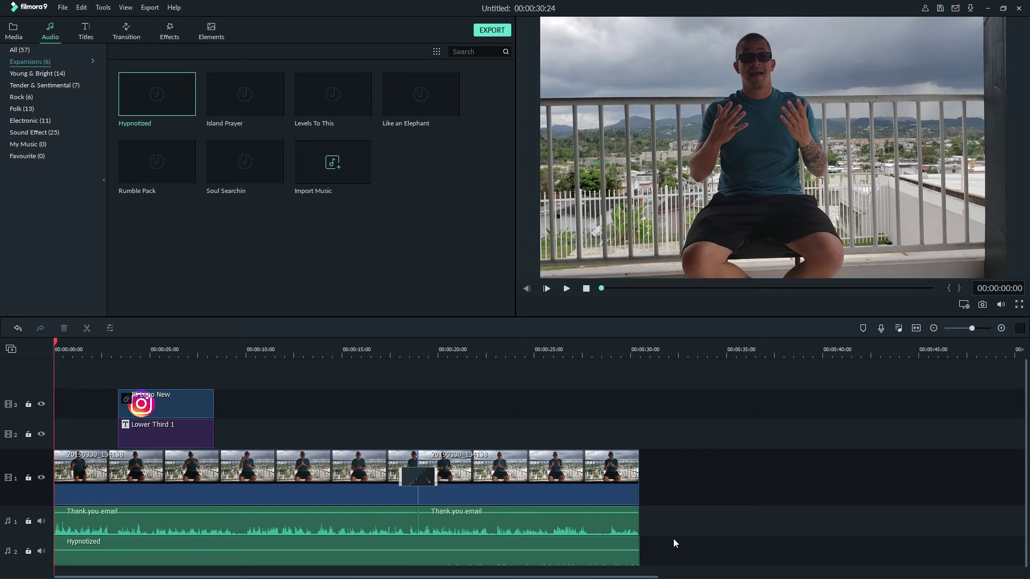
- Check the Hypnotized clip's volume level and reopen the project's media library
left_click(318, 550)
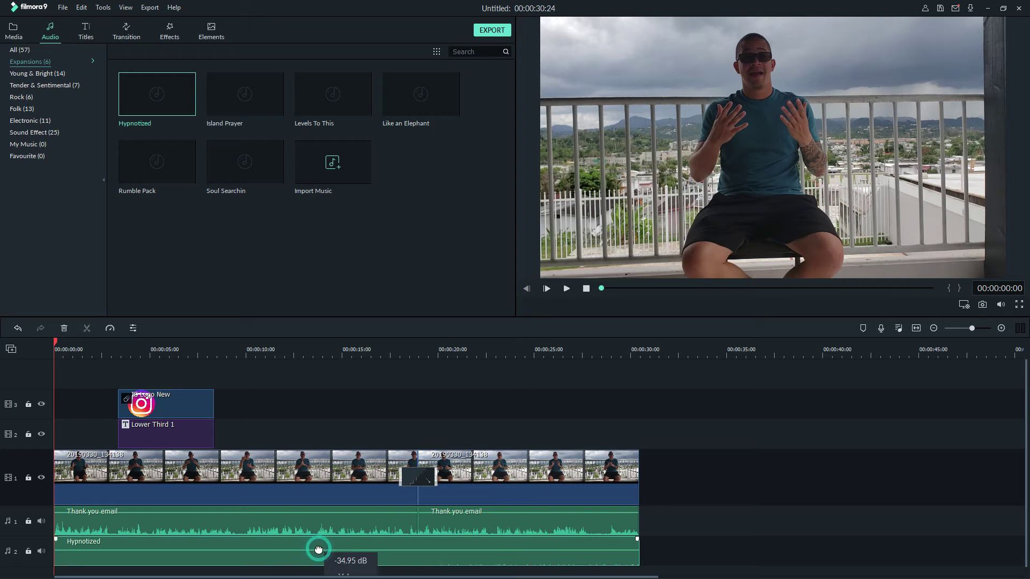
left_click_drag(318, 550, 318, 550)
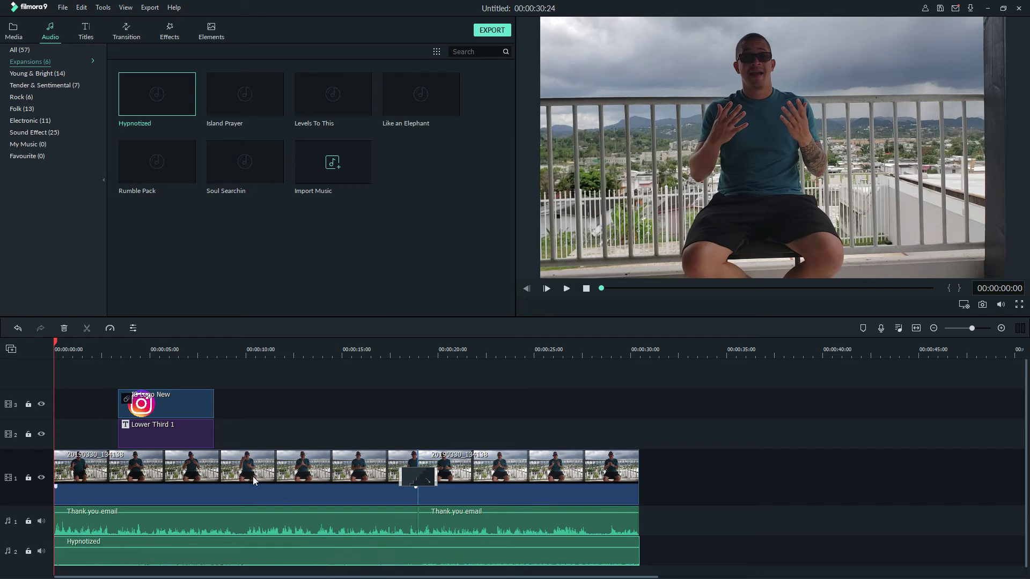
left_click(223, 212)
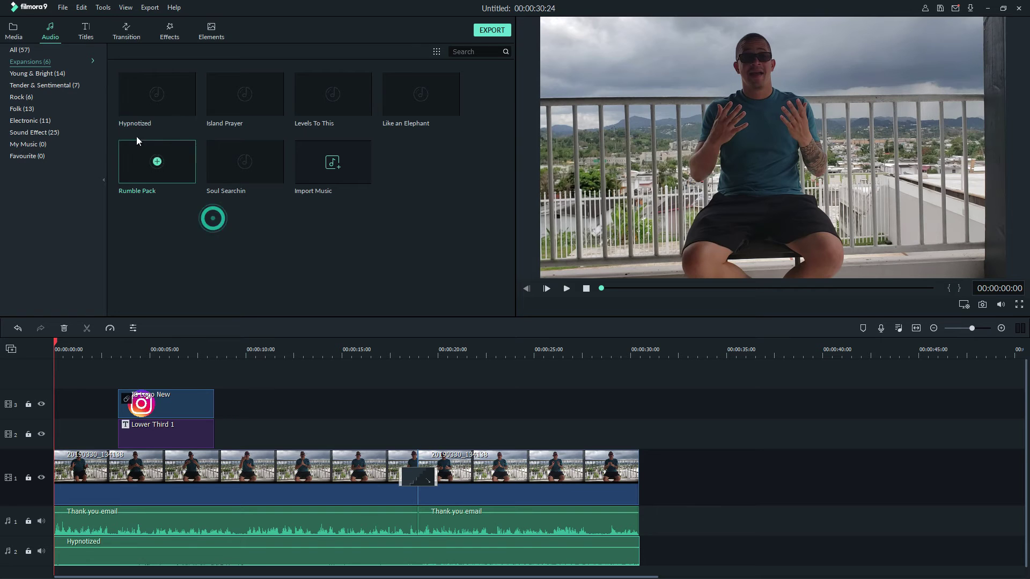
left_click(13, 29)
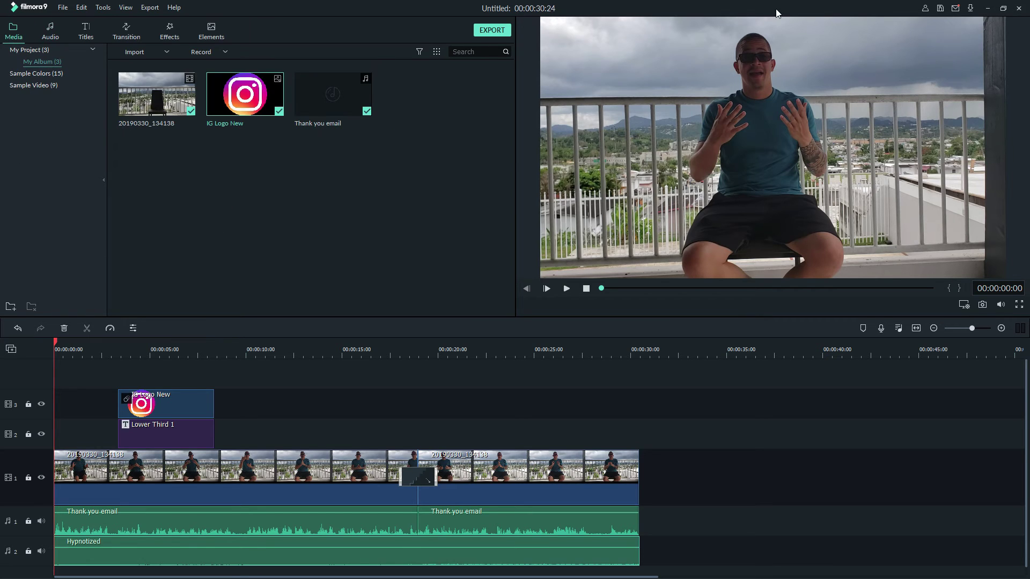
- View the account's subscription plan details, then close them and clear the media selection
left_click(928, 11)
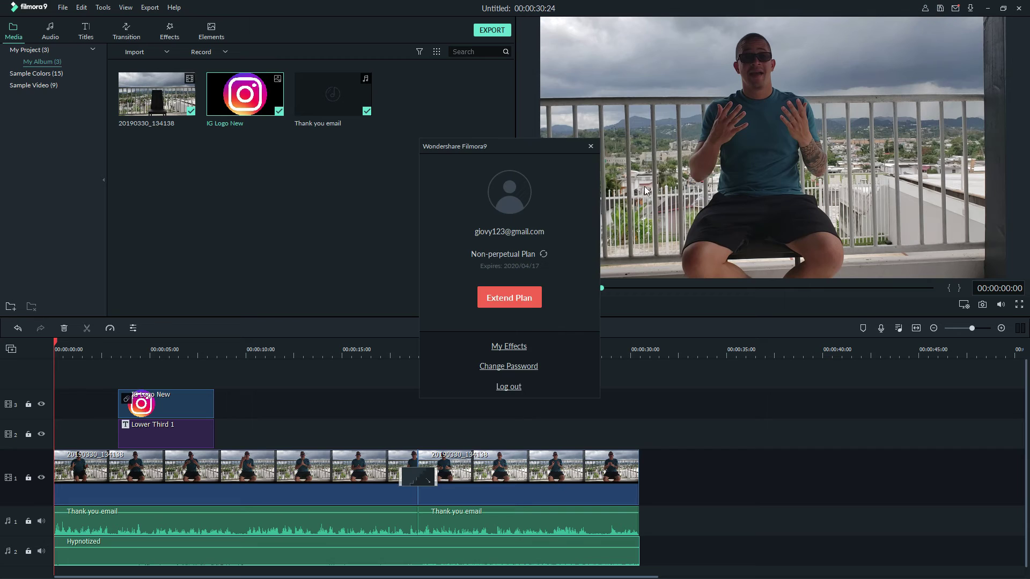
left_click(590, 146)
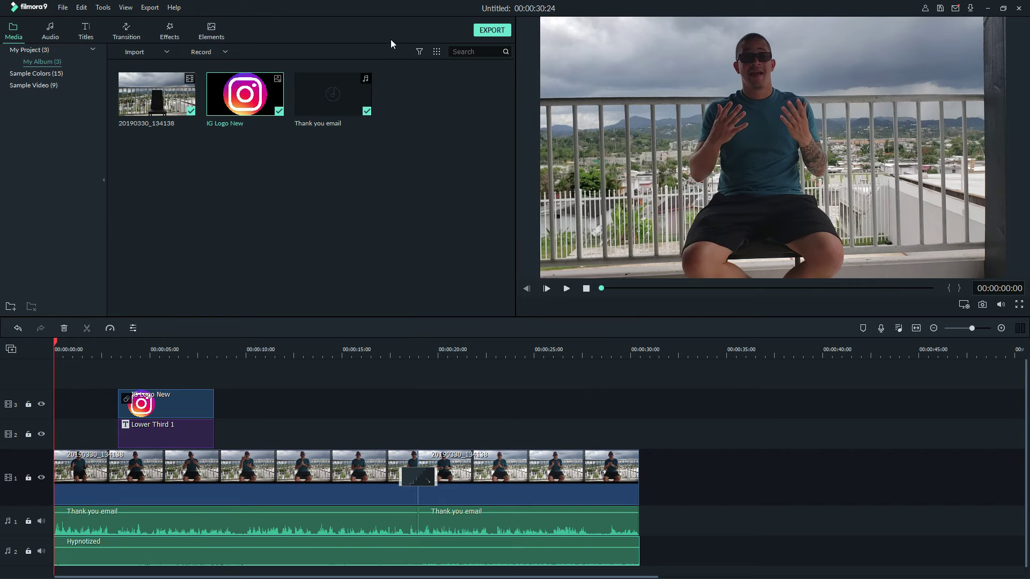
left_click(183, 210)
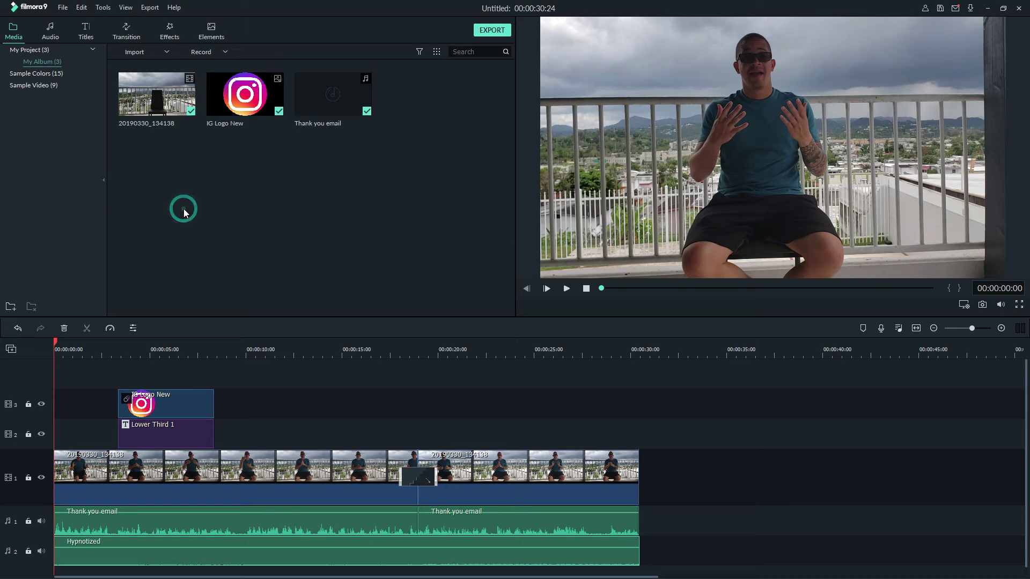
- Open the export settings, look over the YouTube upload options, and return to the local MP4 export
left_click(486, 31)
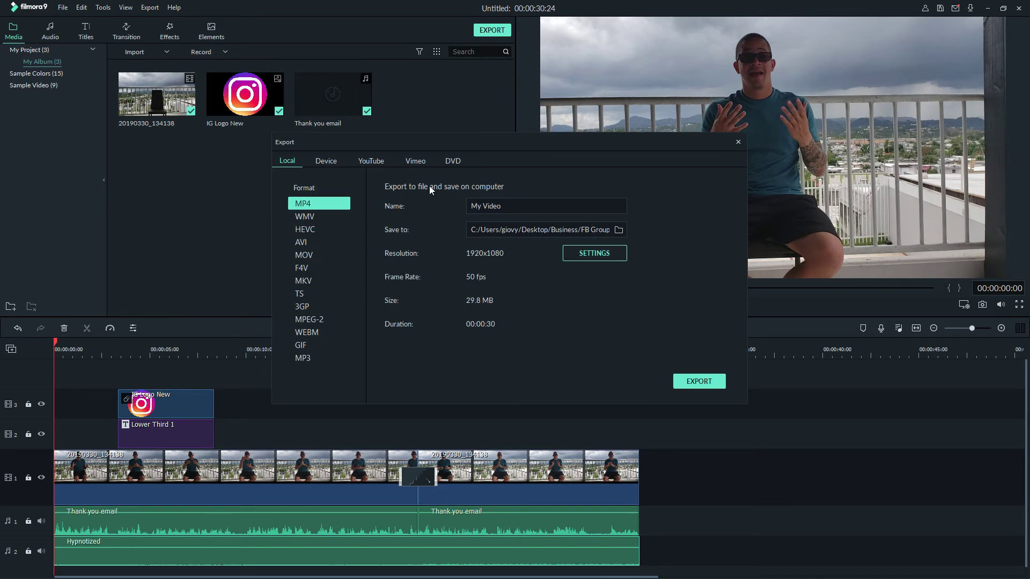
left_click_drag(433, 139, 442, 110)
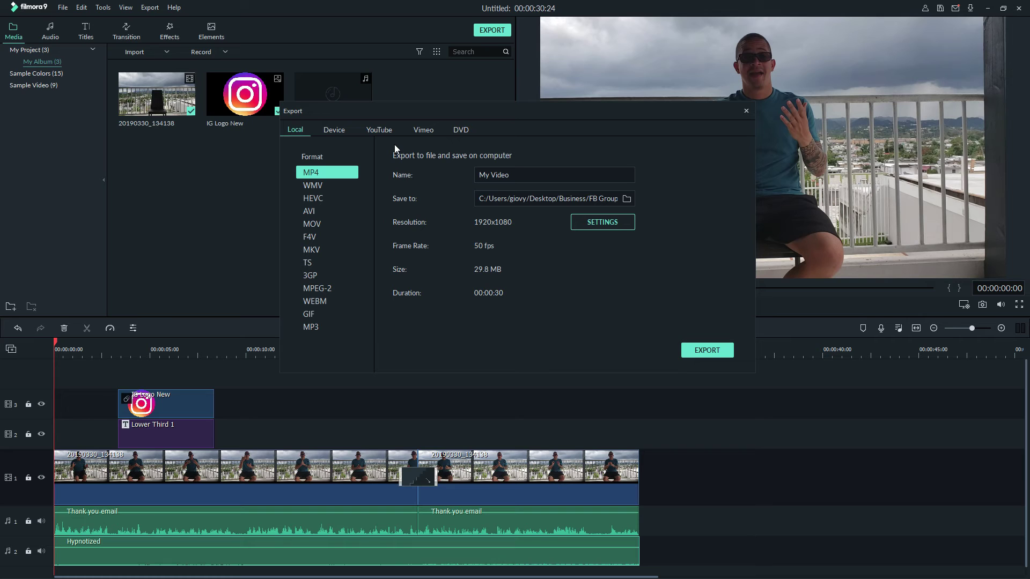
left_click(374, 129)
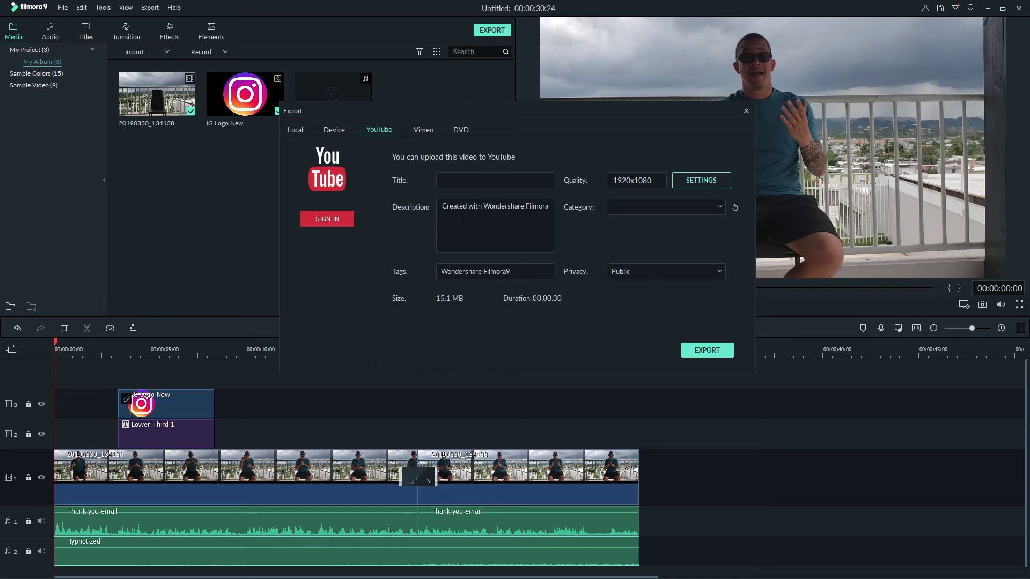
left_click(295, 131)
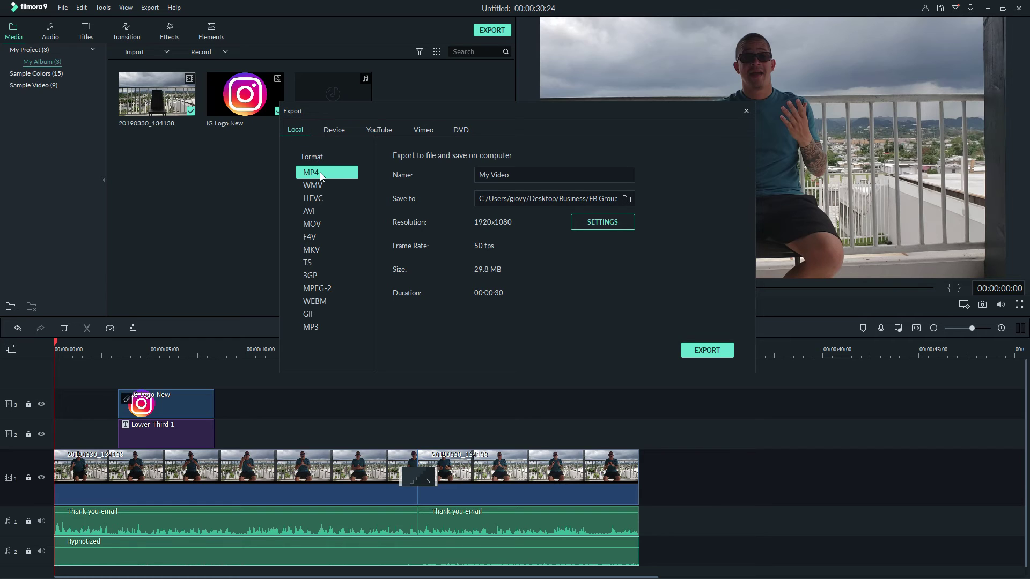
- Name the exported file "Testing Filmora" and set its save location to the Desktop
triple_click(509, 174)
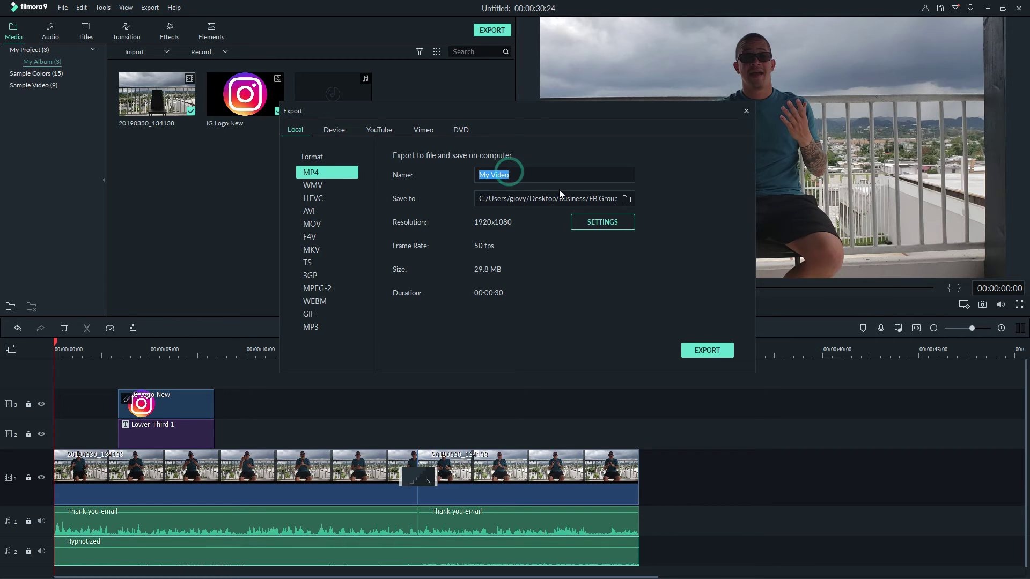
type("Te")
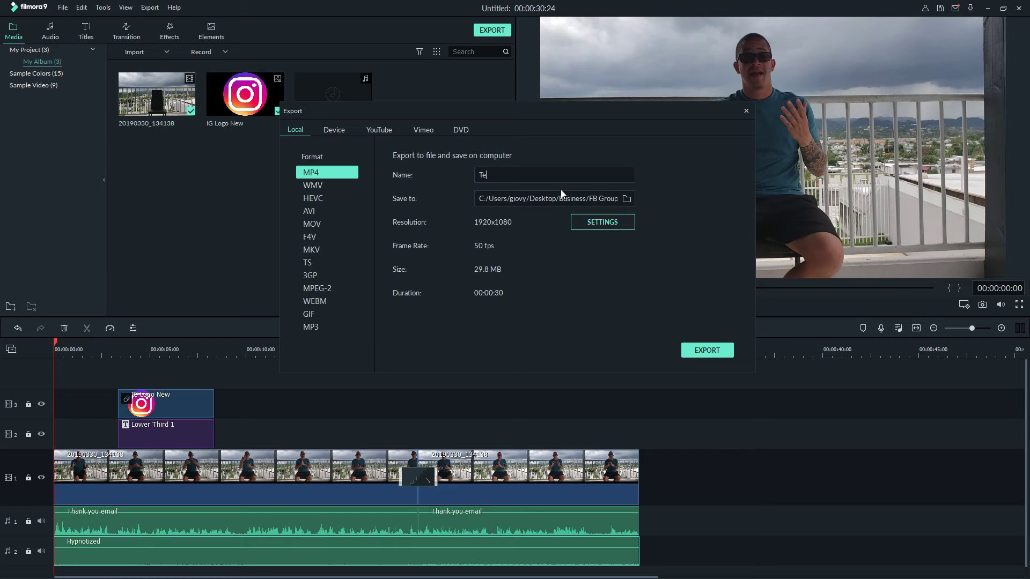
type("sting Filmora")
left_click(626, 199)
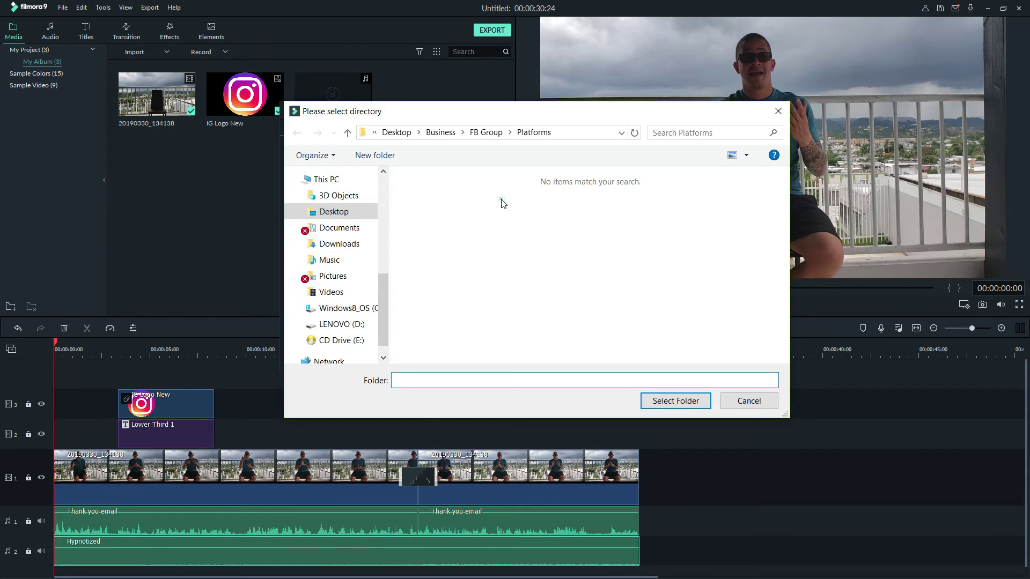
left_click(397, 132)
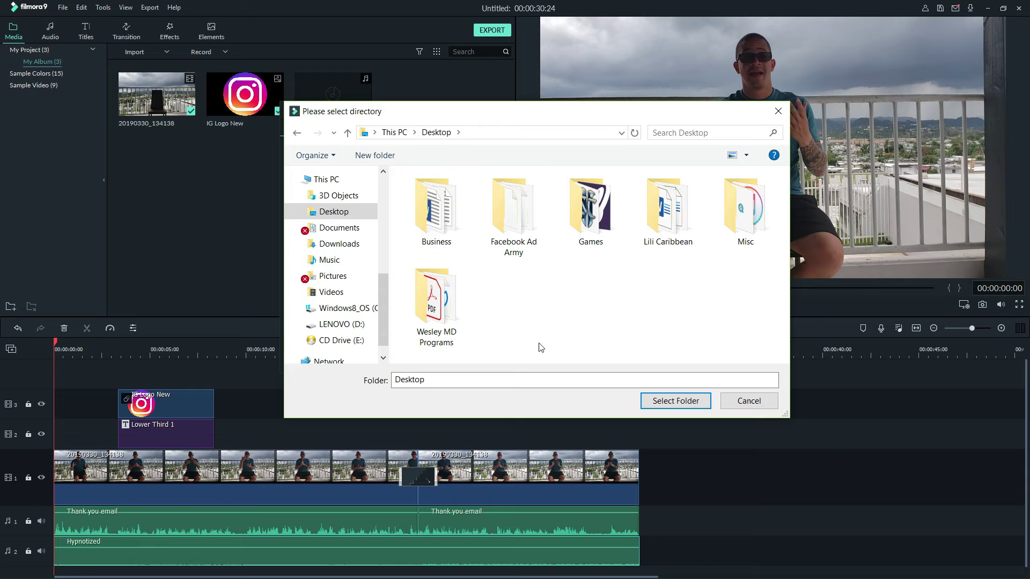
left_click(664, 400)
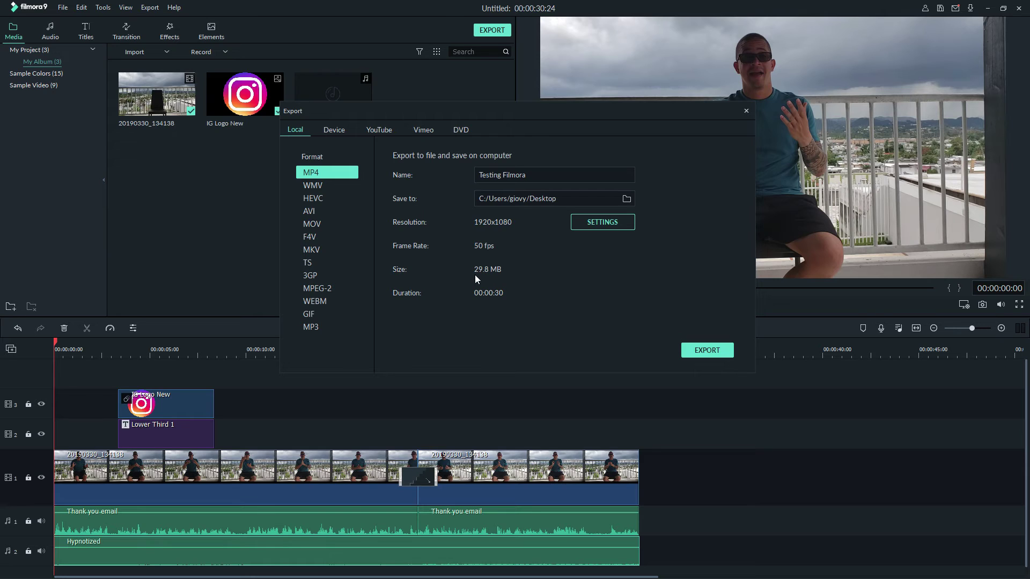
- Set the export quality to Best and export the video as MP4
left_click(584, 224)
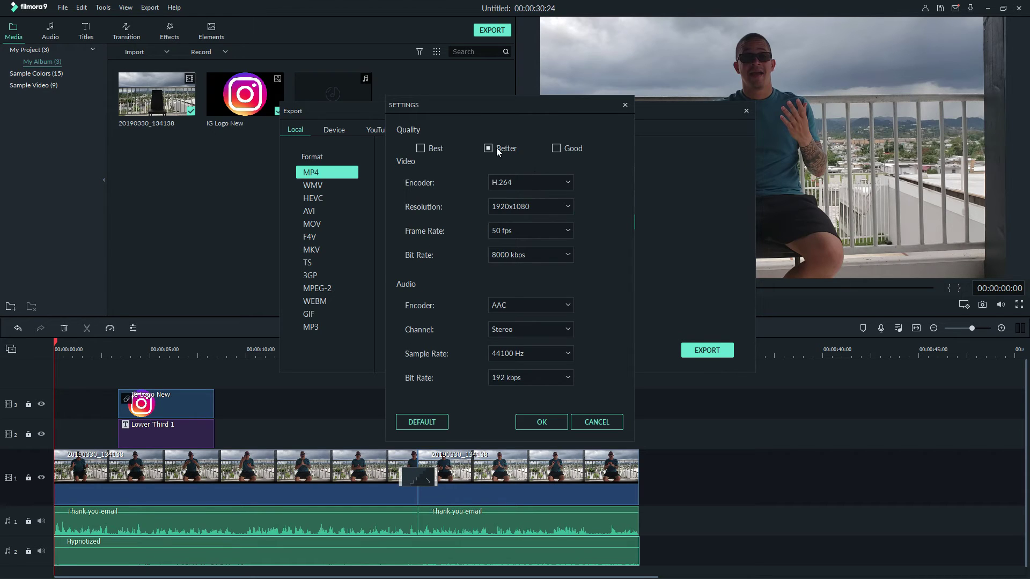
left_click(424, 148)
left_click(538, 420)
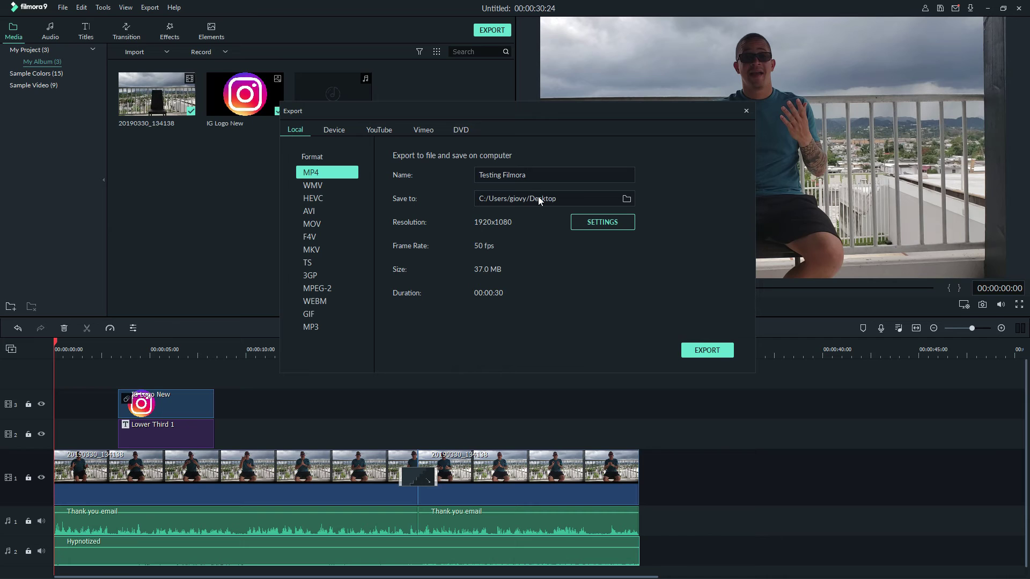
left_click(704, 350)
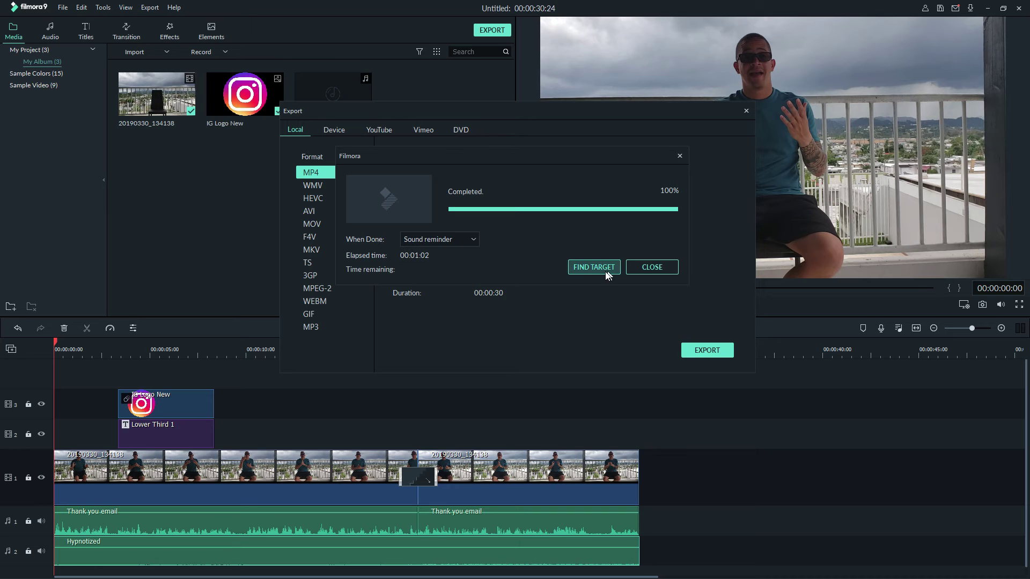
- Close the export windows, minimize the editor and open Testing Filmora.mp4 from the Windows desktop
left_click(657, 268)
left_click(745, 110)
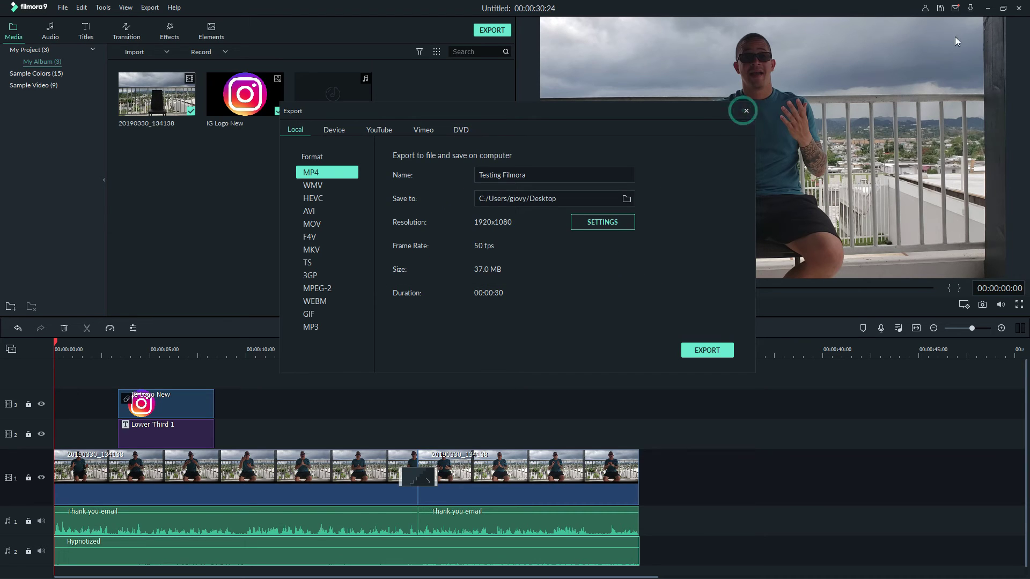
left_click(986, 9)
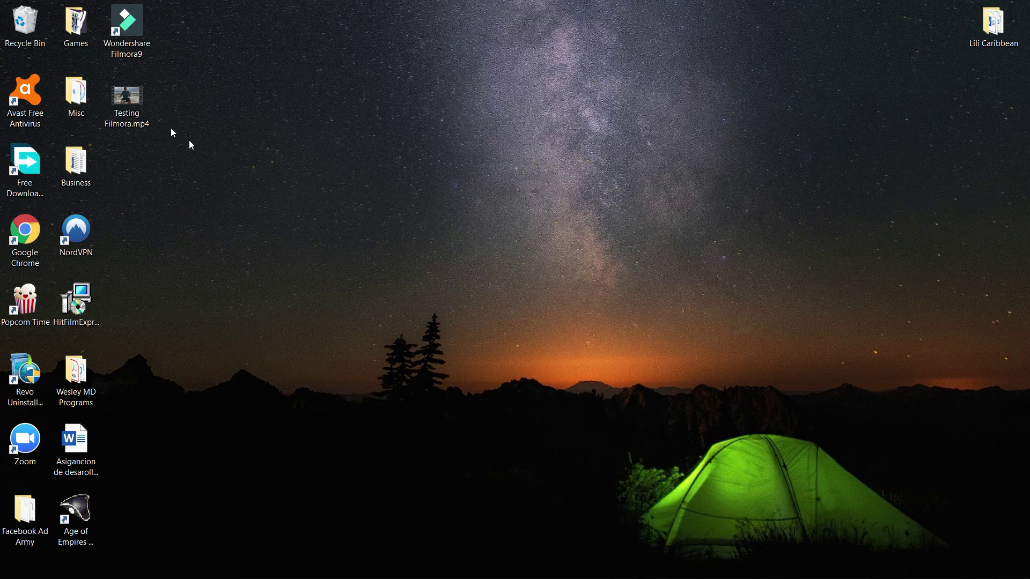
left_click(143, 106)
left_click(193, 151)
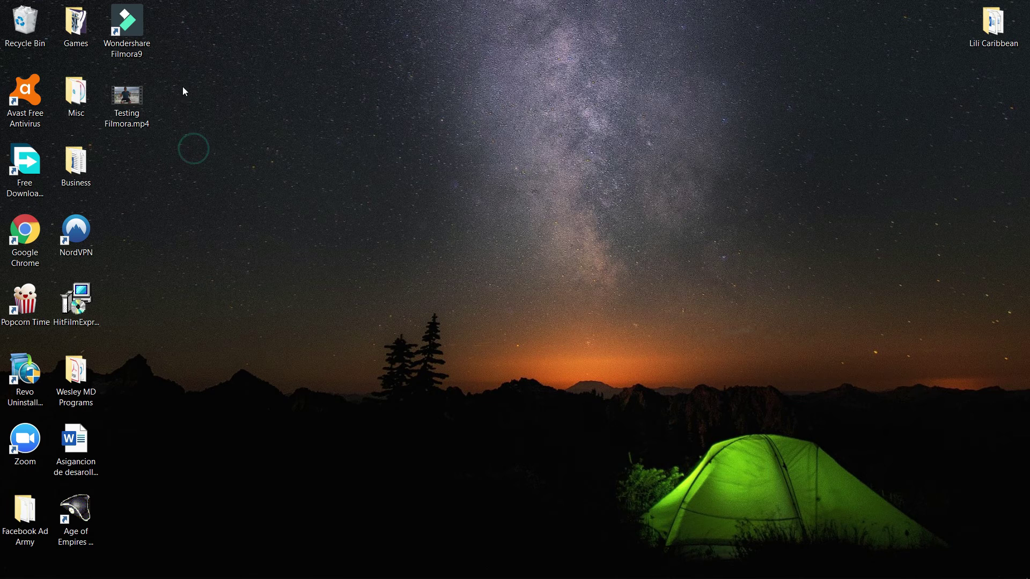
left_click(136, 95)
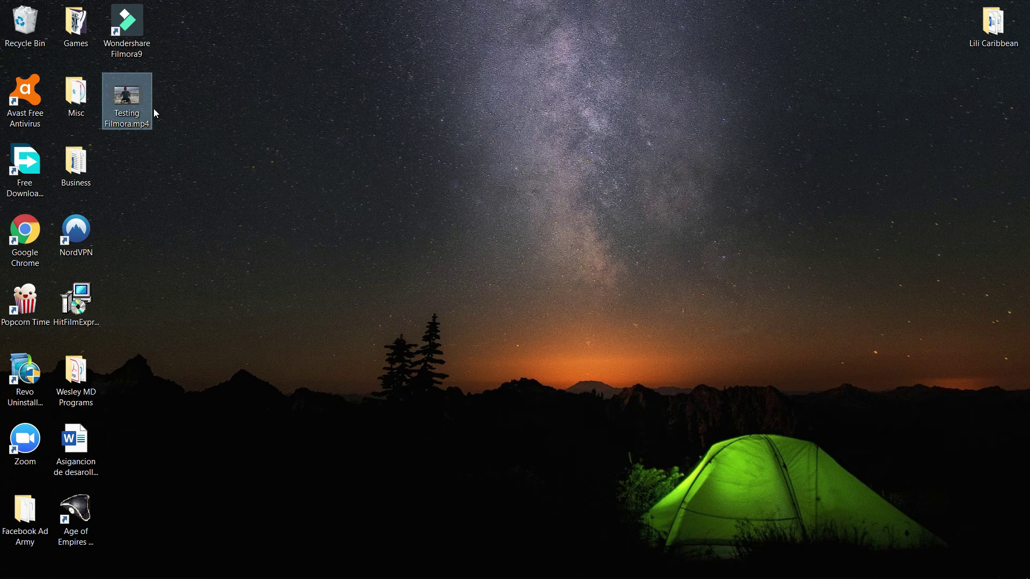
double_click(140, 100)
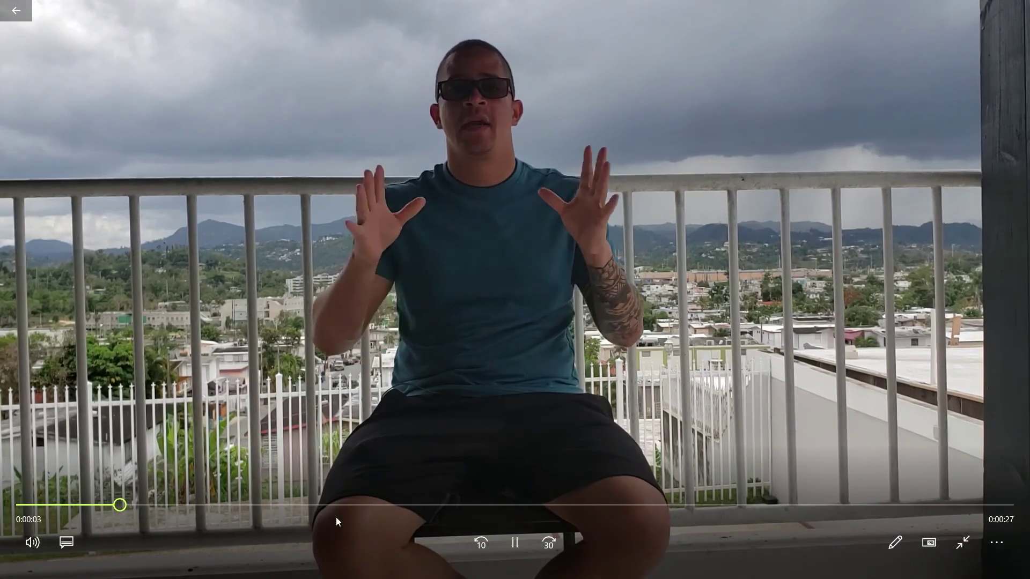
- Review the exported video at several points, from the Instagram lower third through to the end, and close the player
left_click(346, 506)
left_click(239, 504)
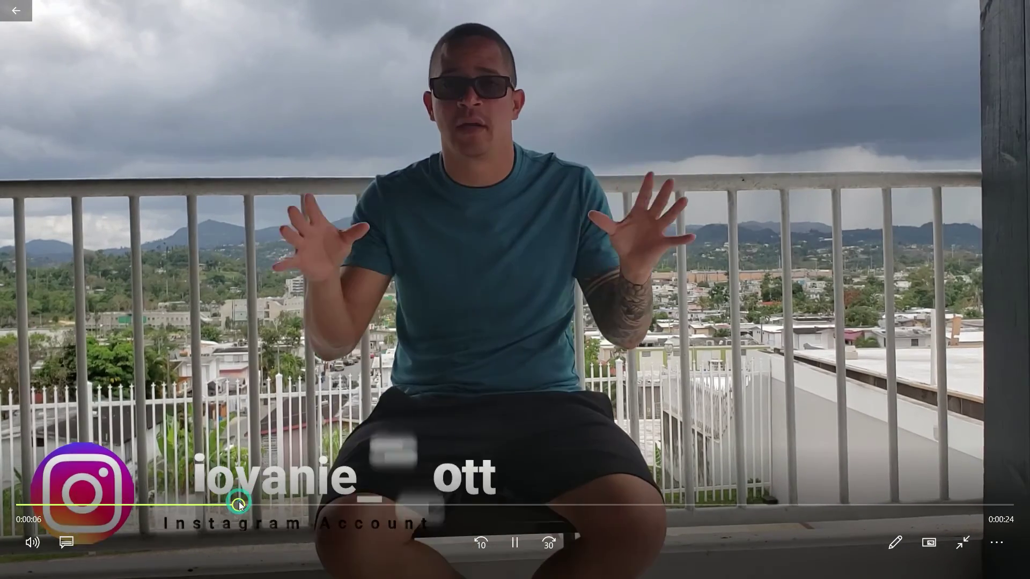
left_click(159, 505)
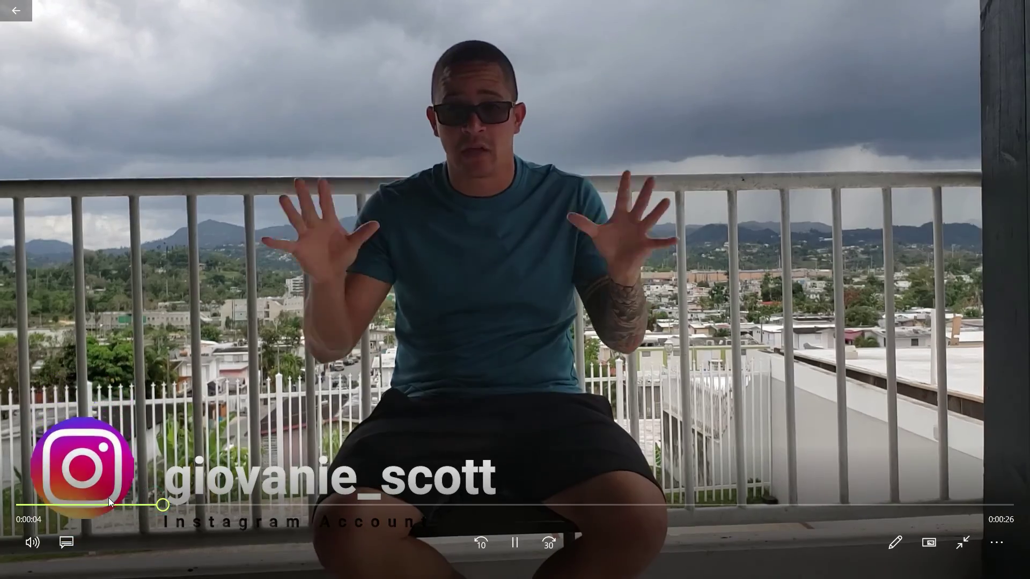
left_click(92, 504)
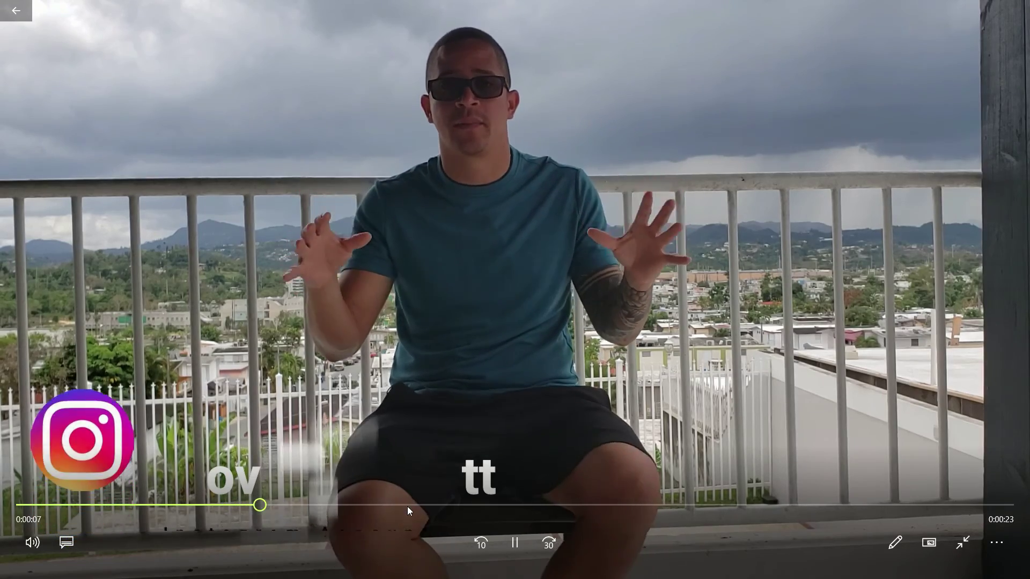
left_click_drag(472, 504, 618, 507)
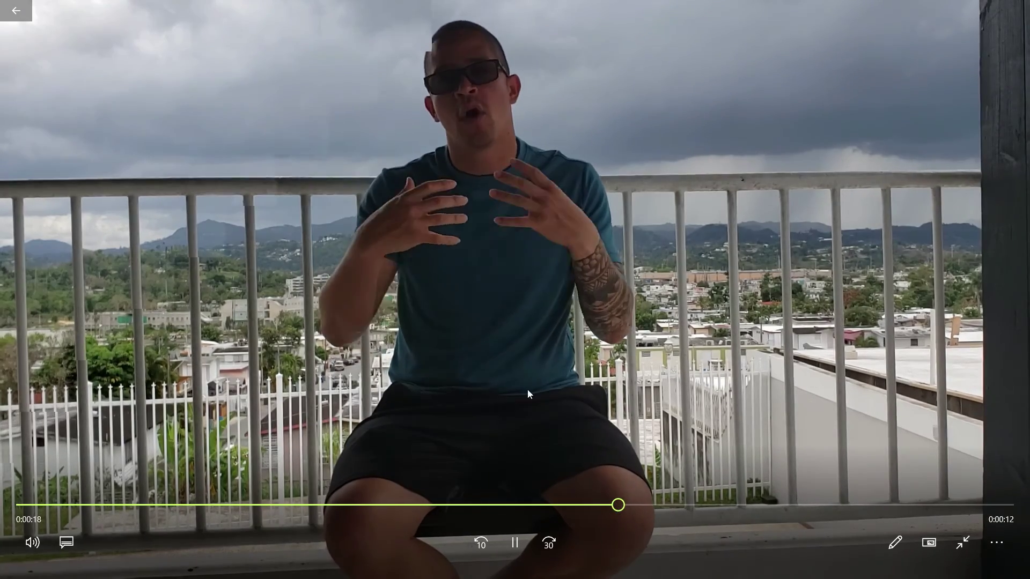
left_click(819, 505)
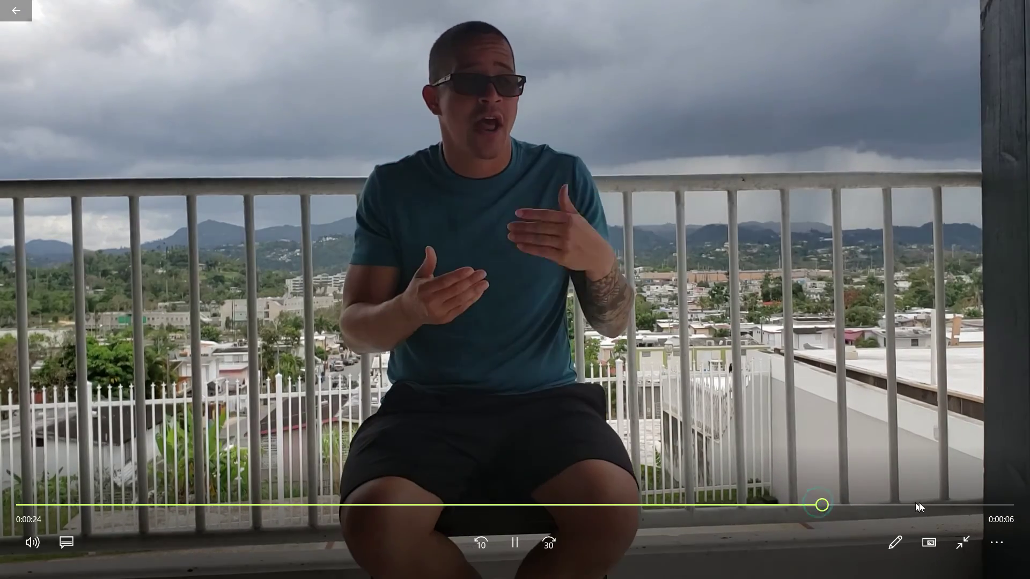
left_click(919, 505)
left_click(995, 504)
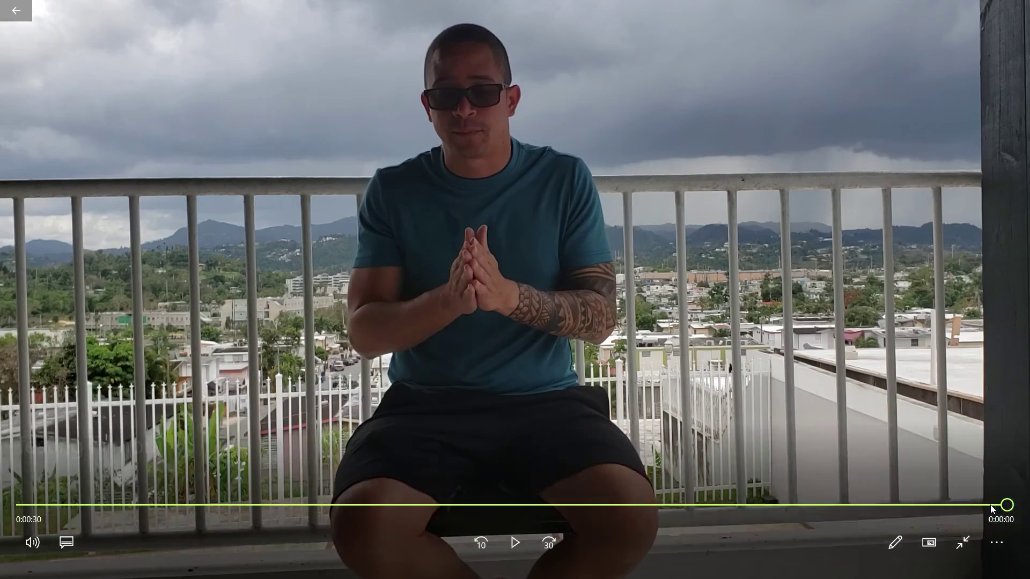
key("Escape")
left_click(1015, 7)
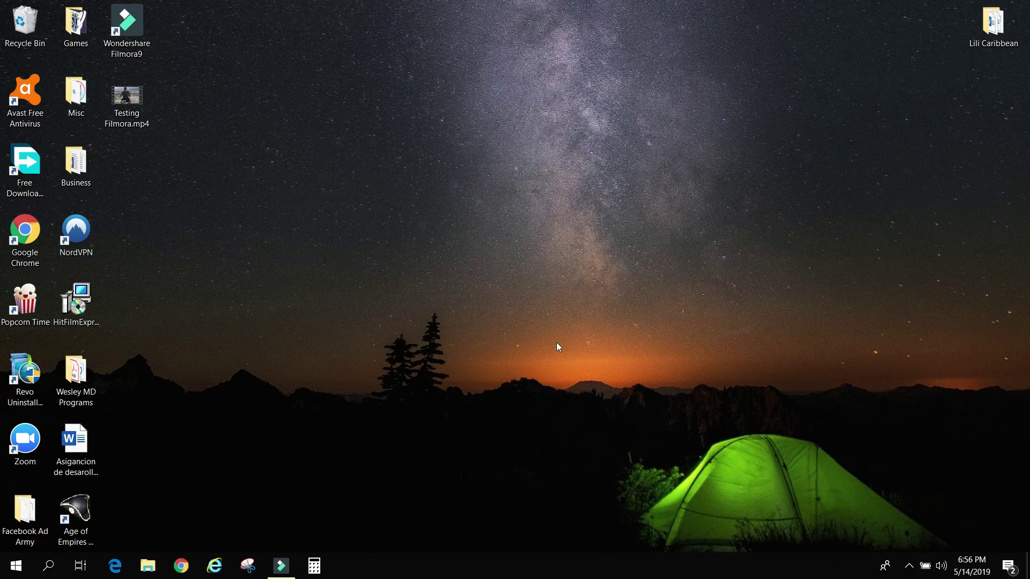
- Switch to Chrome, go to YouTube and open the video upload page
left_click(180, 565)
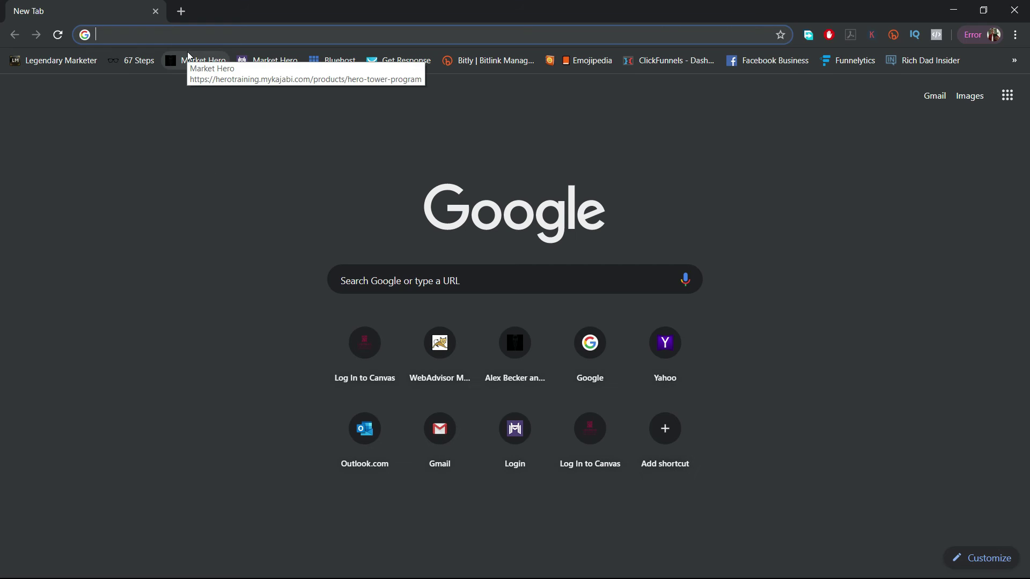
type("you")
key("Return")
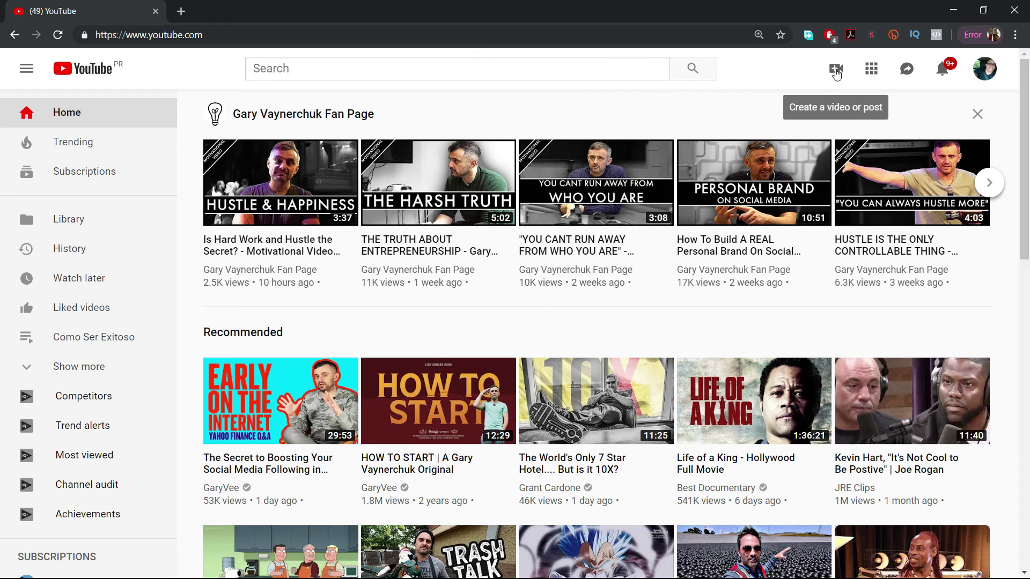
left_click(836, 69)
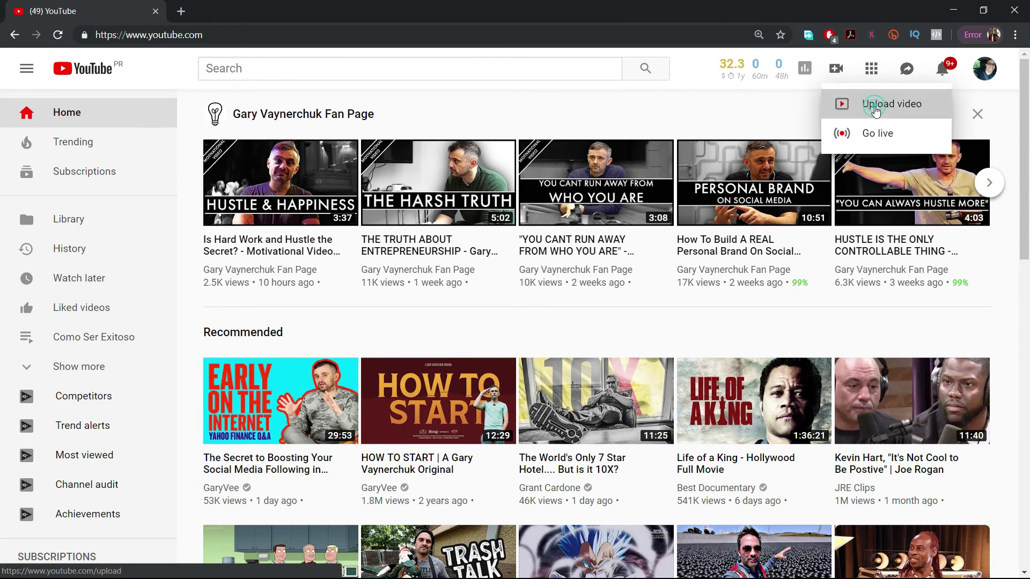
left_click(735, 115)
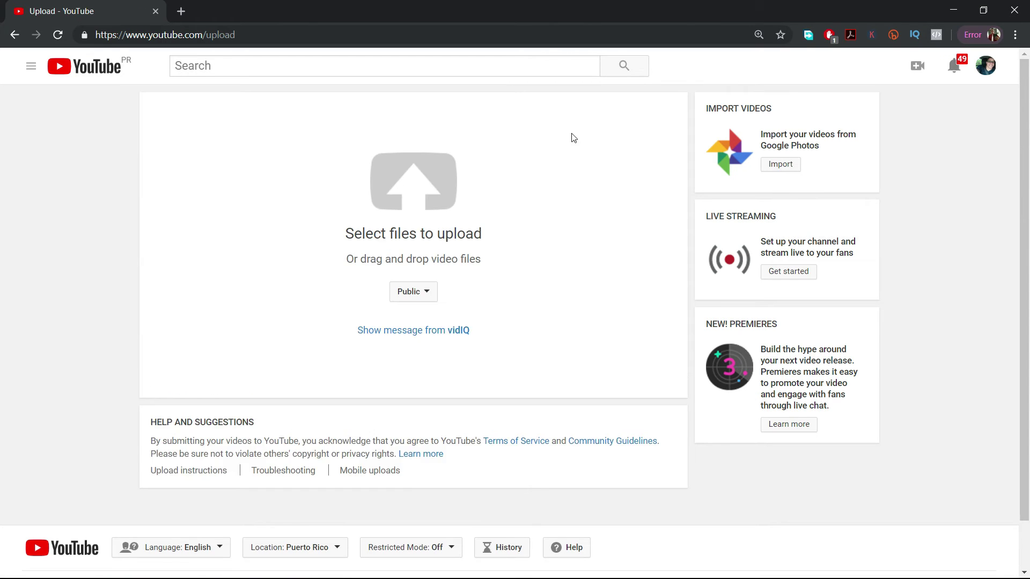
- Set the upload's visibility to Unlisted and upload Testing Filmora.mp4 from the Desktop
left_click(424, 296)
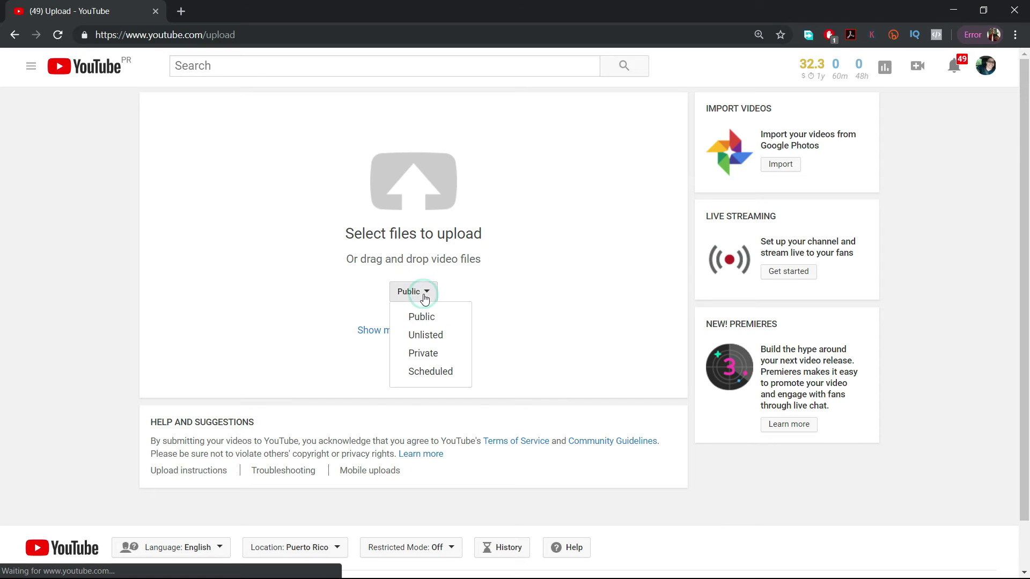
left_click(439, 335)
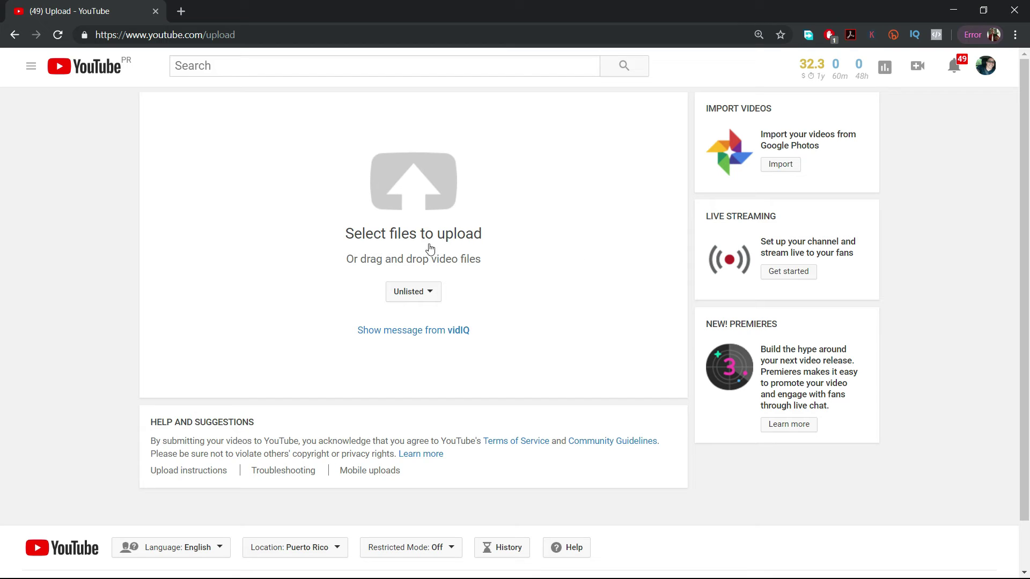
left_click(426, 193)
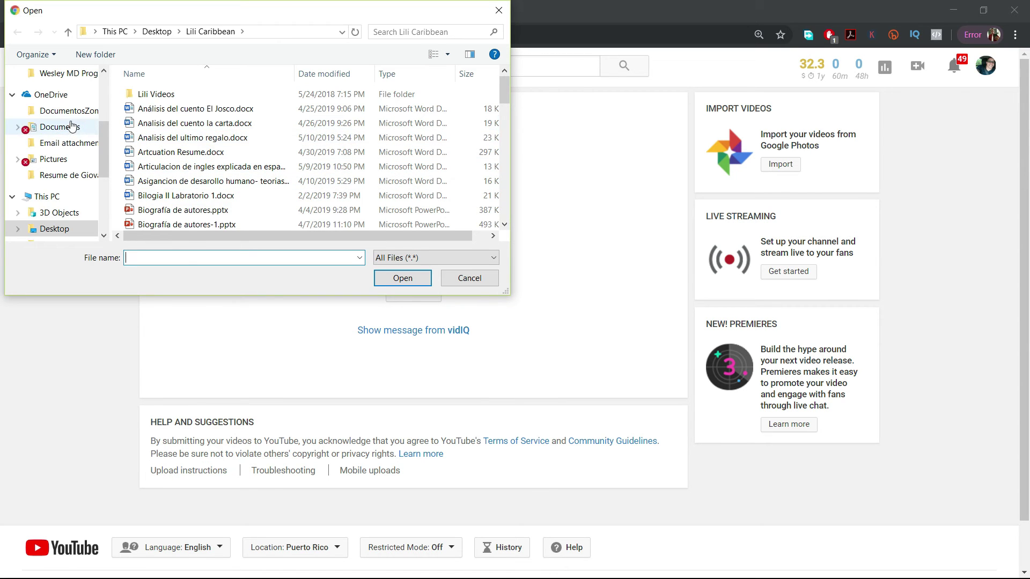
scroll(59, 120, "up", 1)
scroll(64, 92, "up", 2)
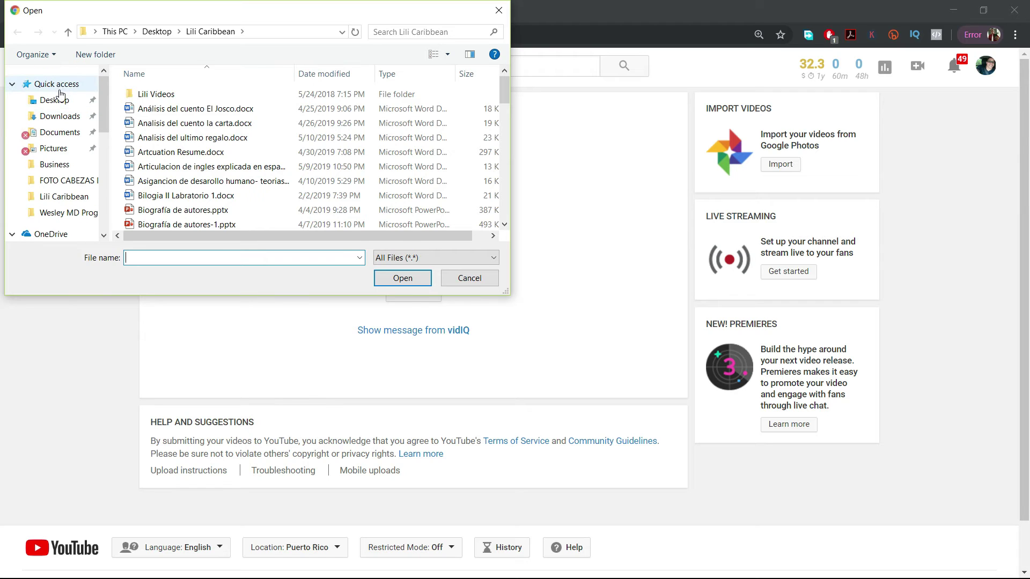
left_click(56, 100)
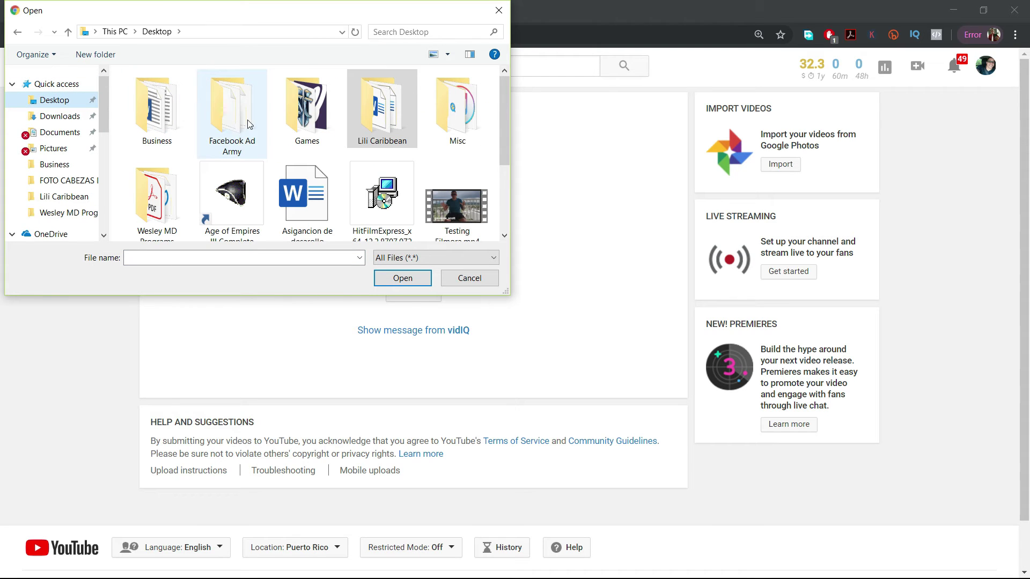
scroll(232, 113, "down", 2)
left_click(472, 105)
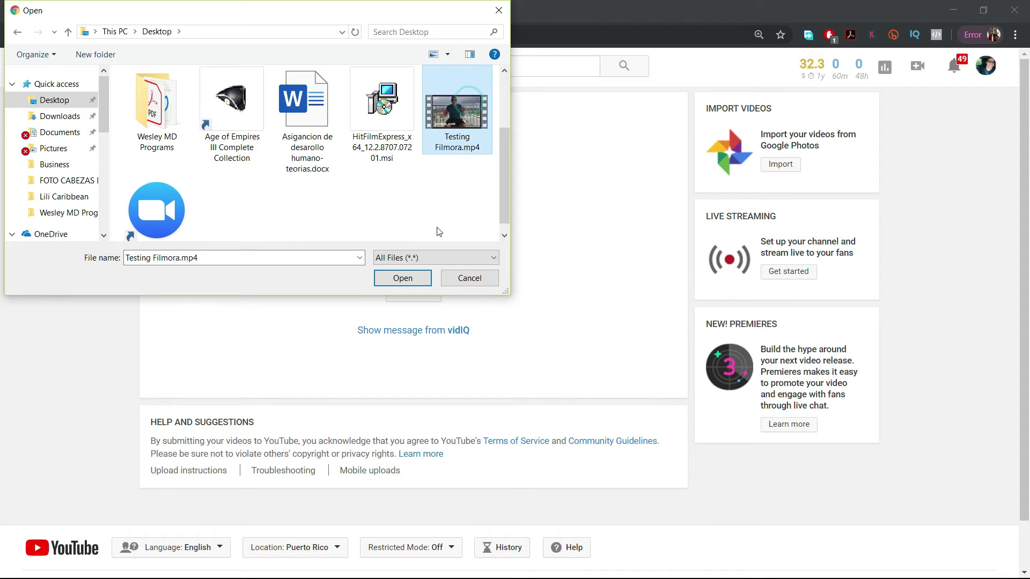
left_click(397, 278)
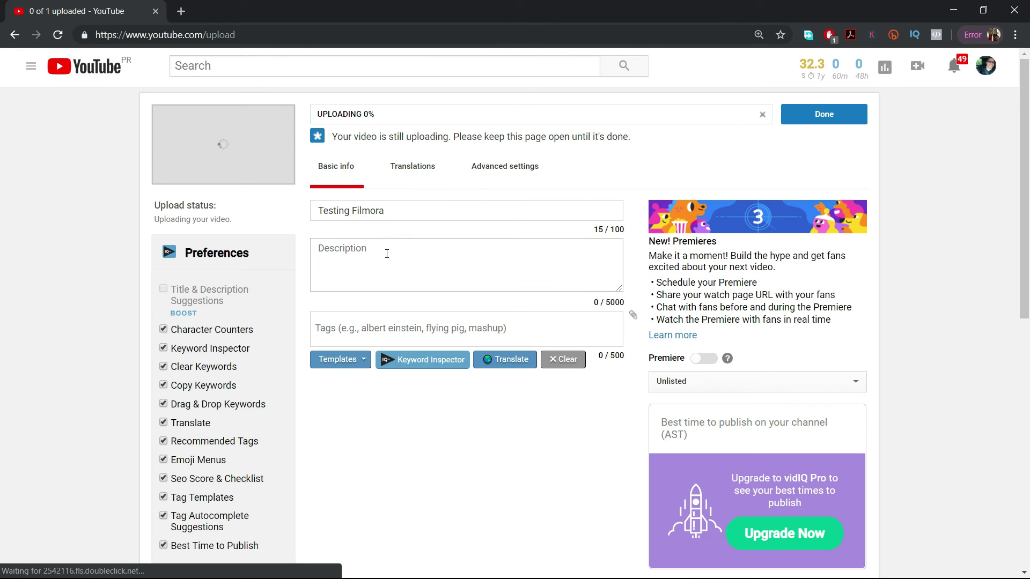
left_click(398, 208)
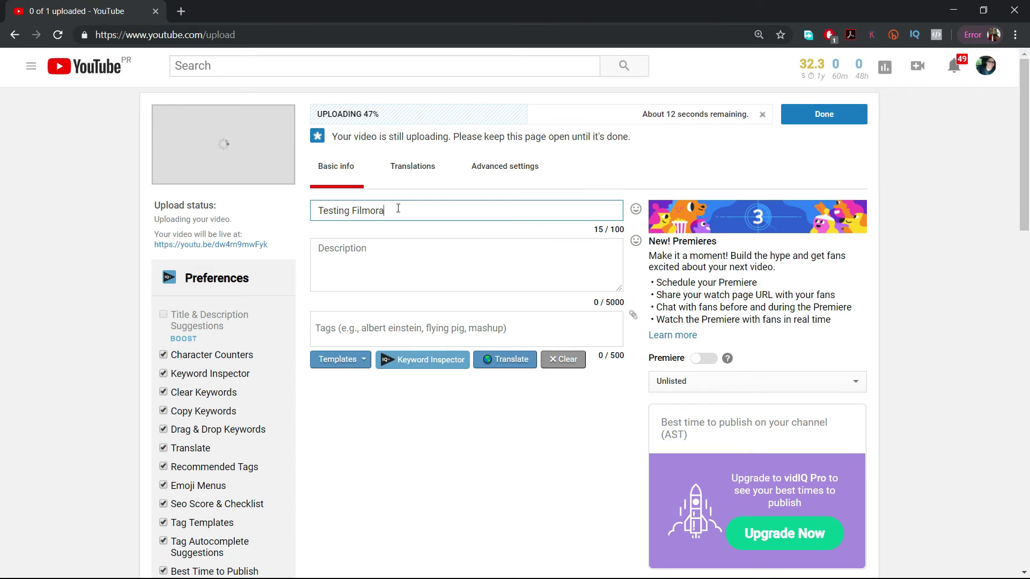
left_click(381, 253)
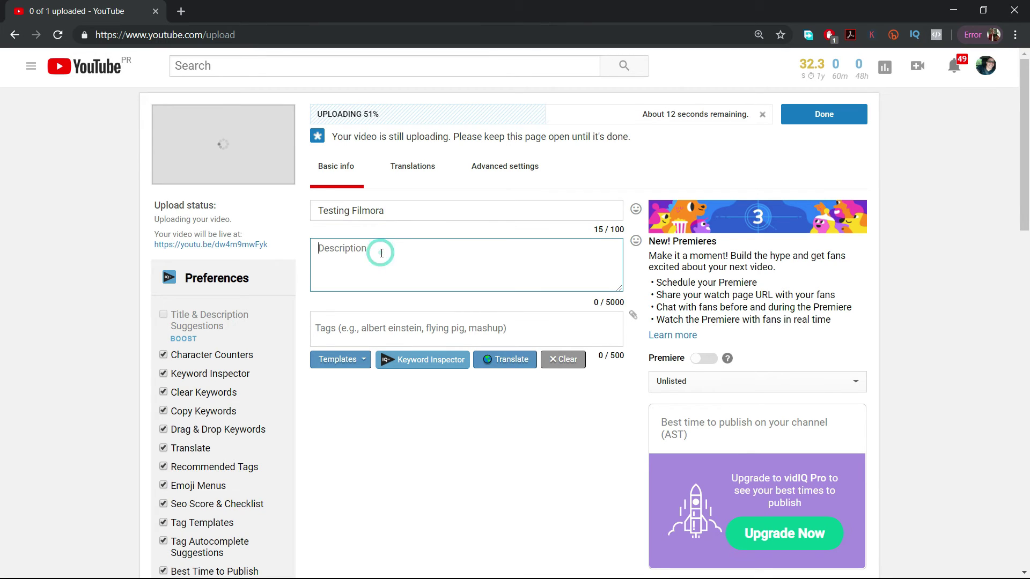
type("fhruguhv")
key("BackSpace")
key("BackSpace")
key("BackSpace")
key("BackSpace")
key("BackSpace")
key("BackSpace")
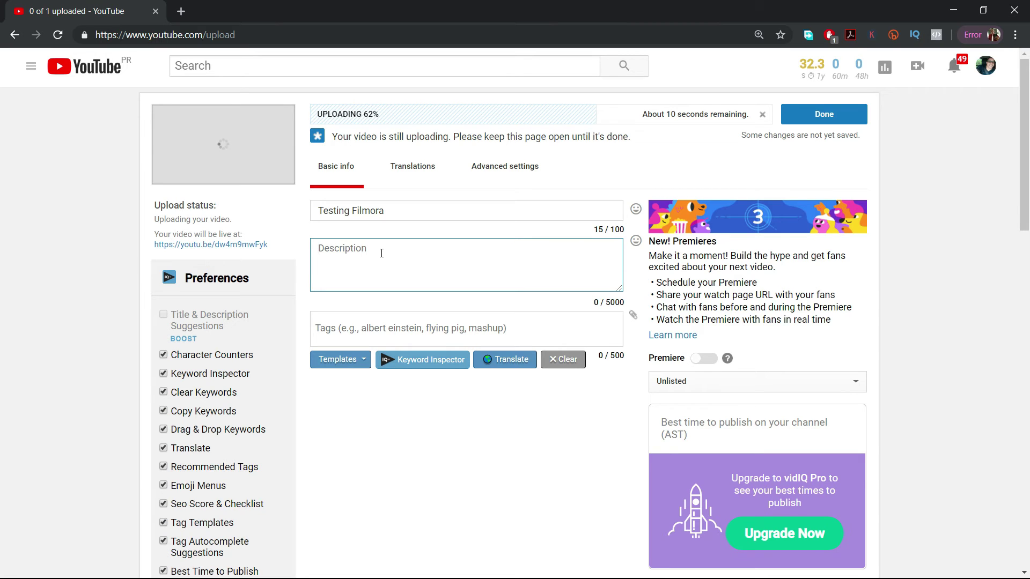
type("Ho")
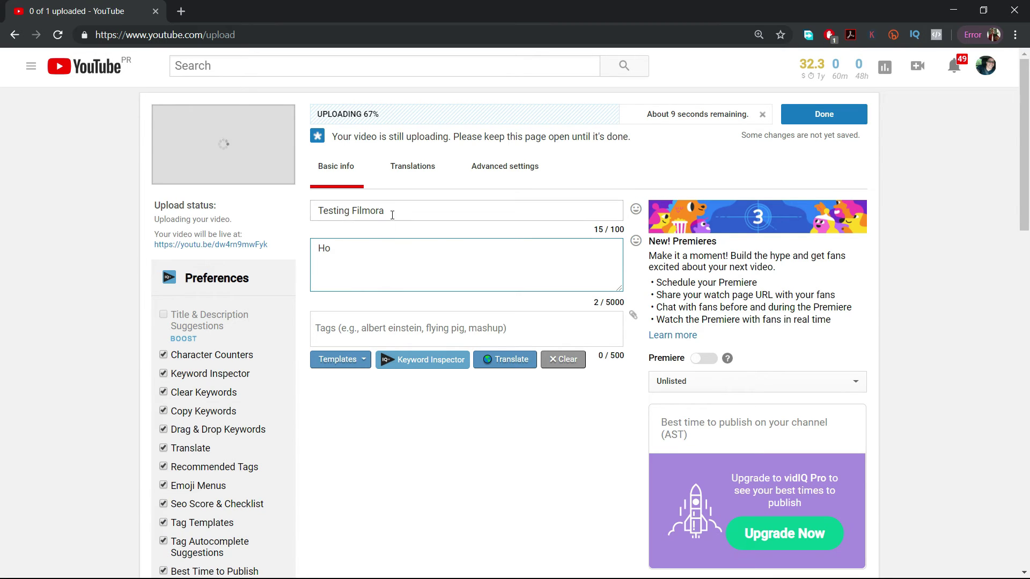
- Change the video's title to "How to edit videos on youtube"
triple_click(396, 209)
type("H")
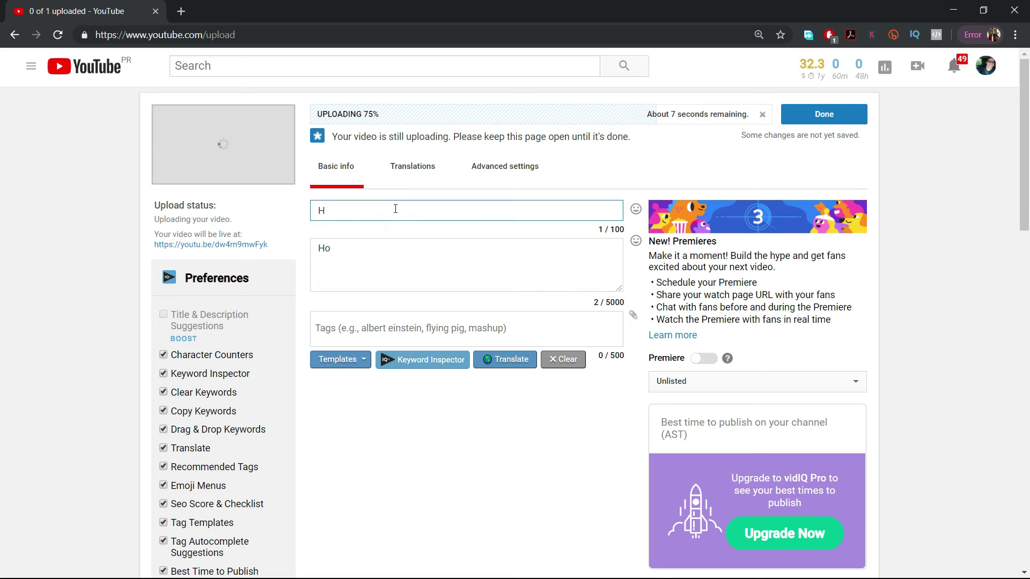
key("BackSpace")
type("How to")
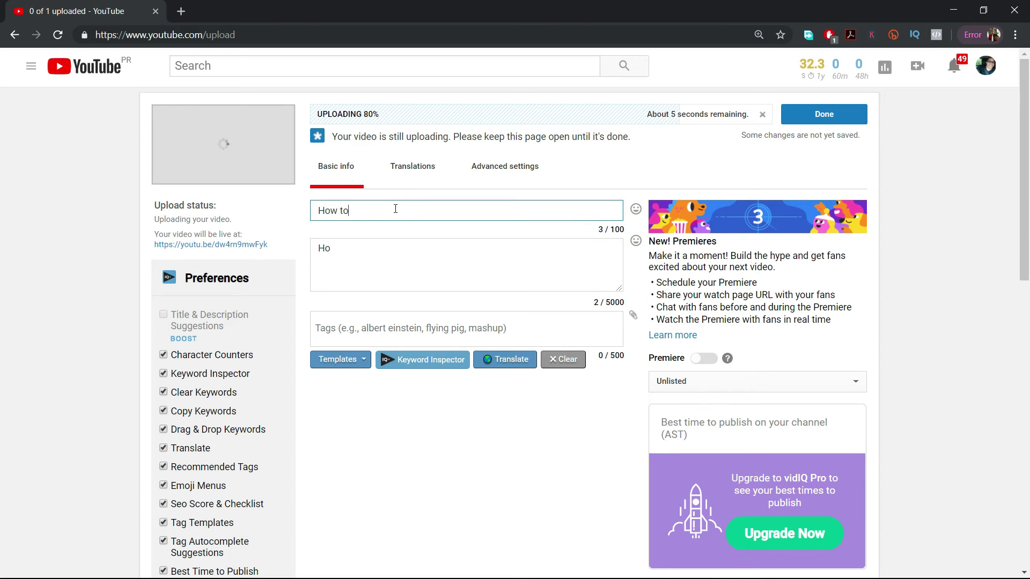
type(" edit videos on youtube")
- Replace the description with "In thi video i will be showing you how to edit videos on youtube and what program I am using", followed by blank lines
left_click(396, 263)
key("ctrl+a")
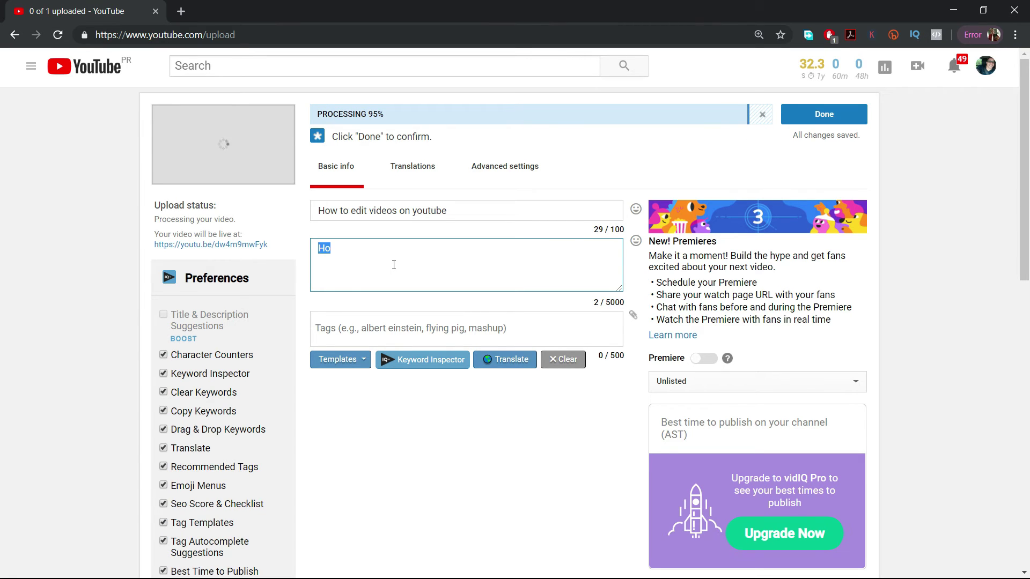
triple_click(377, 211)
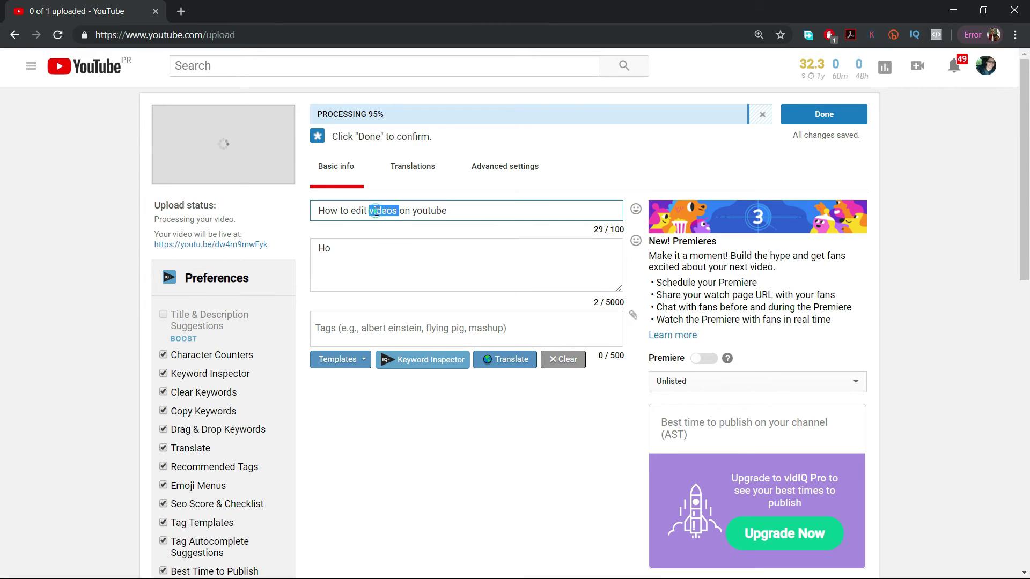
triple_click(369, 256)
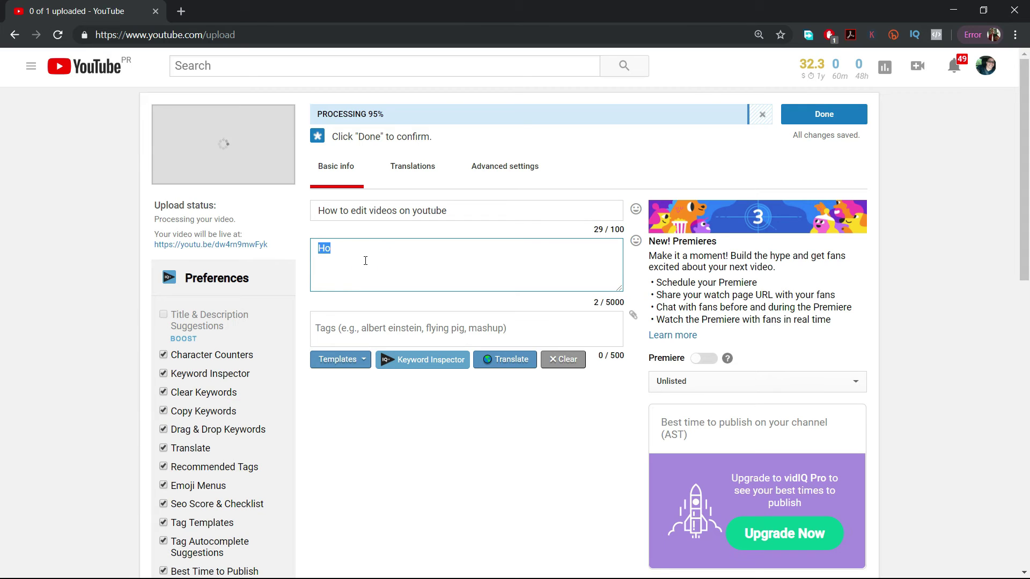
left_click(369, 260)
key("ctrl+a")
type("In thi")
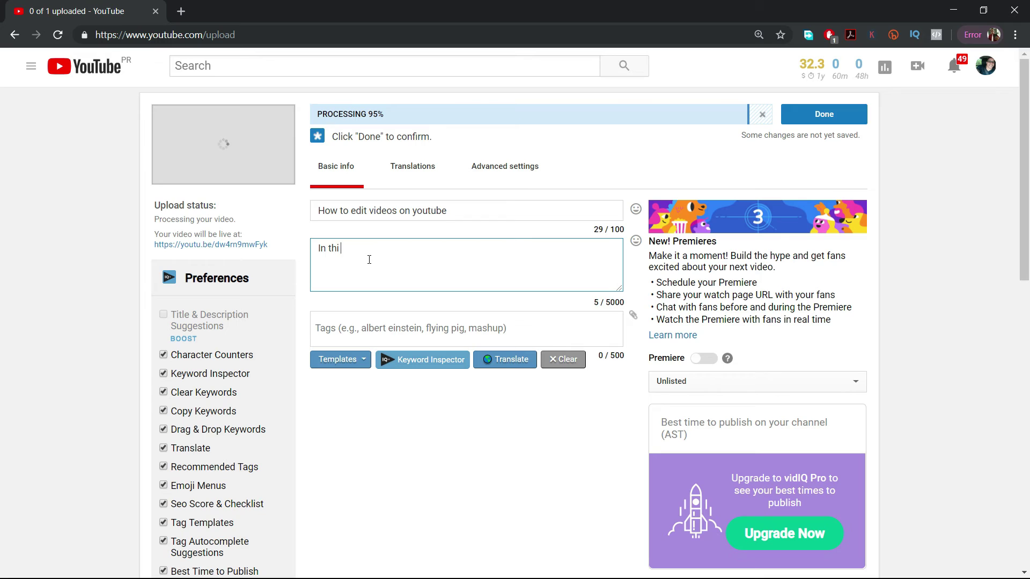
type(" video i will be showing y")
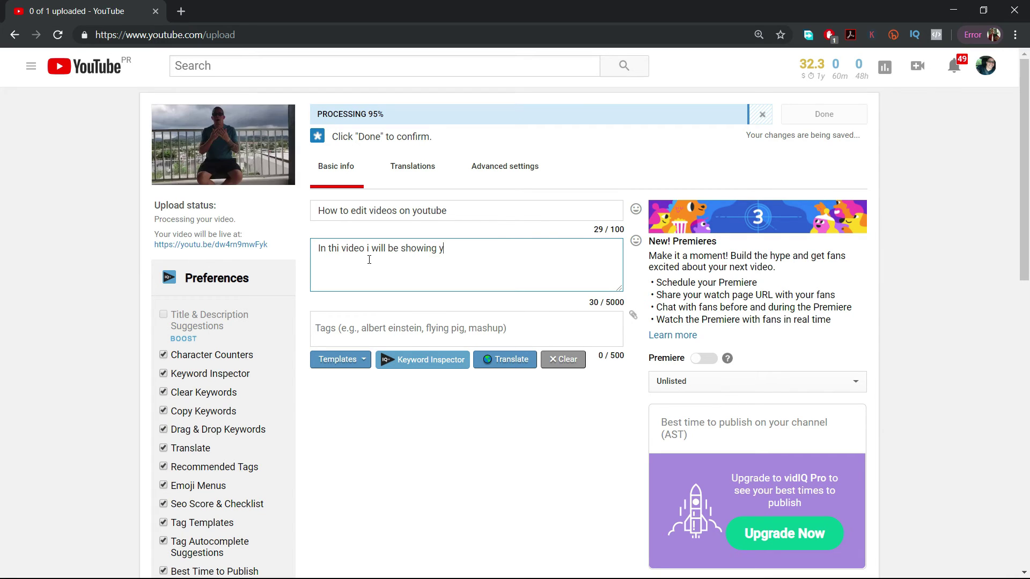
type("ou how to e")
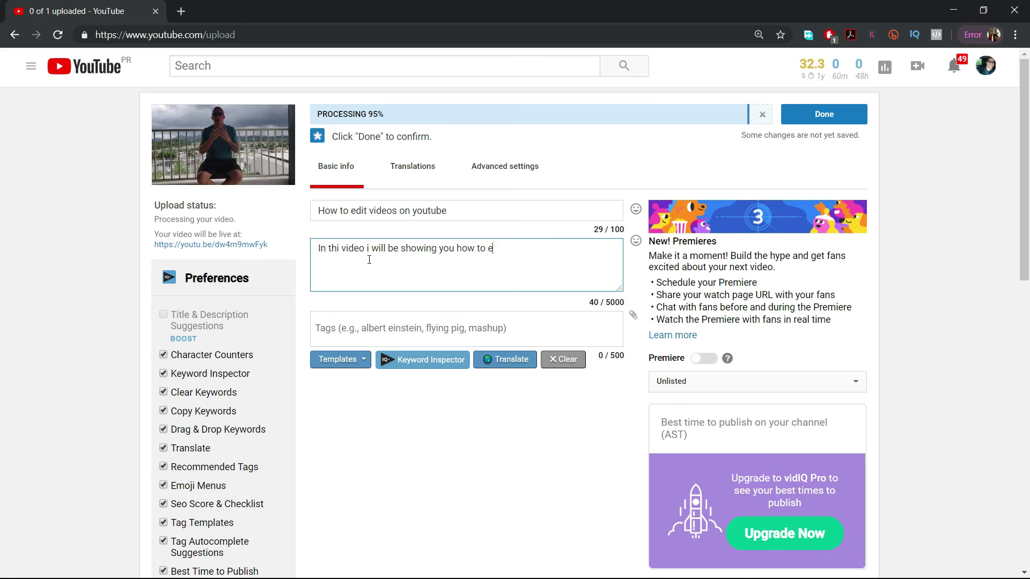
type("dit videos on youtube")
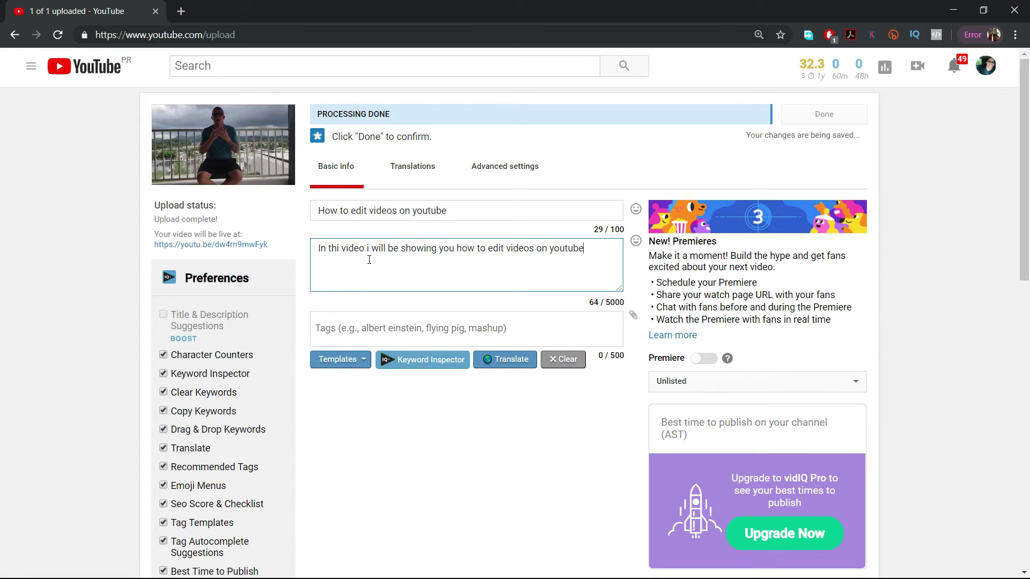
type(" and ")
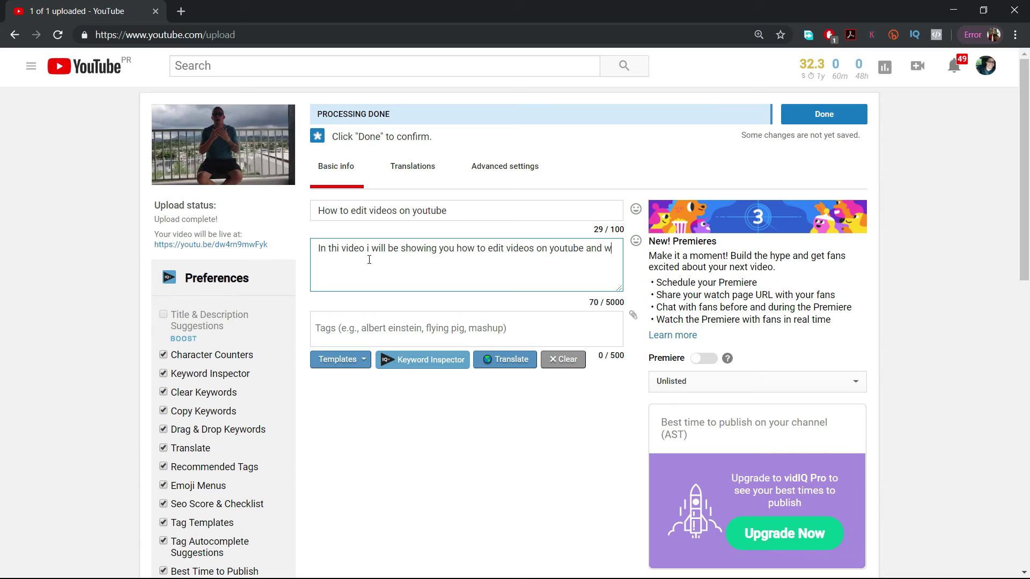
type("what program ")
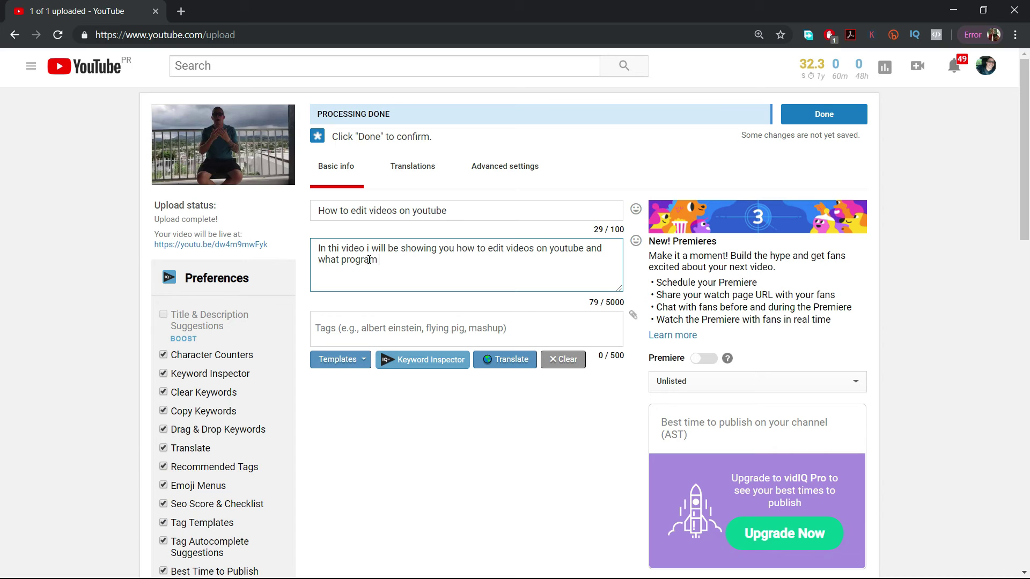
type("I am u")
key("Return")
key("Return")
key("Return")
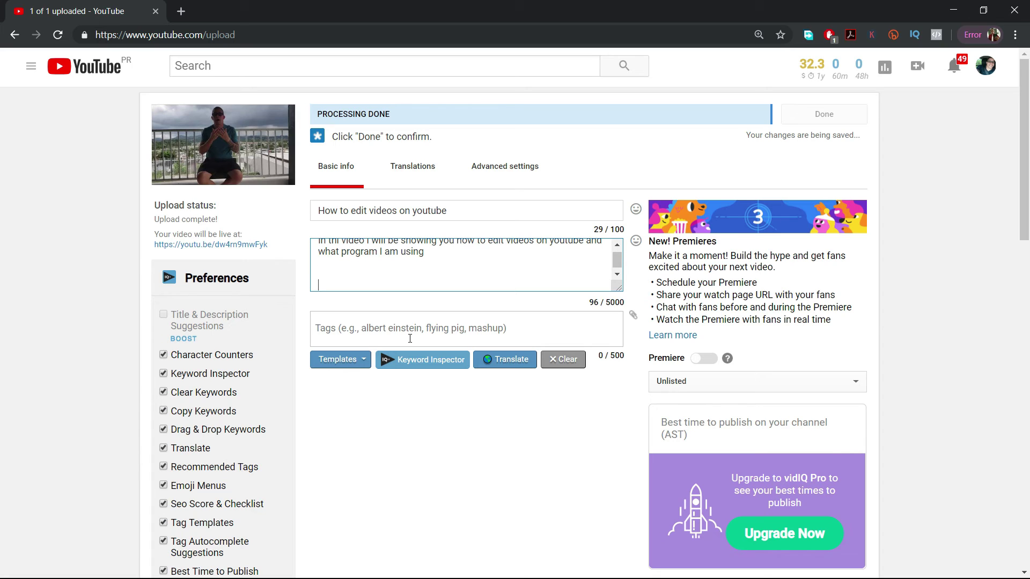
- Review the tags and description areas and confirm the video's details to finish the upload
left_click(409, 339)
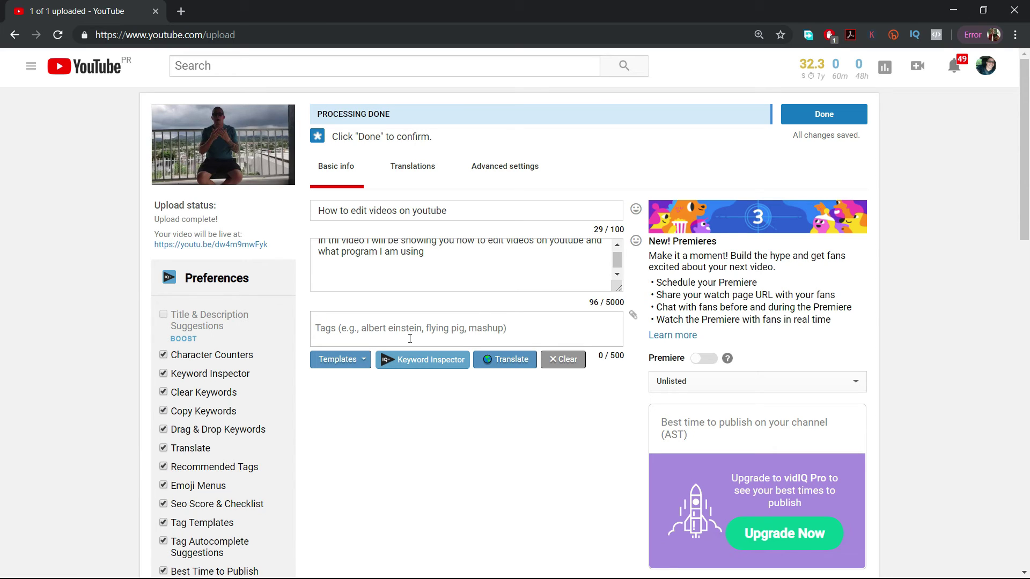
scroll(435, 262, "up", 1)
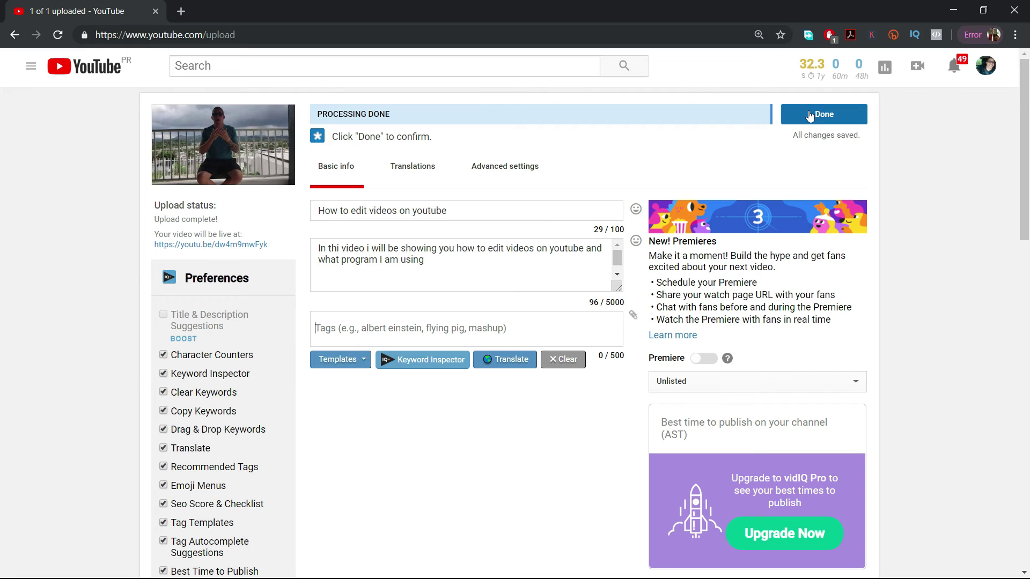
left_click(810, 114)
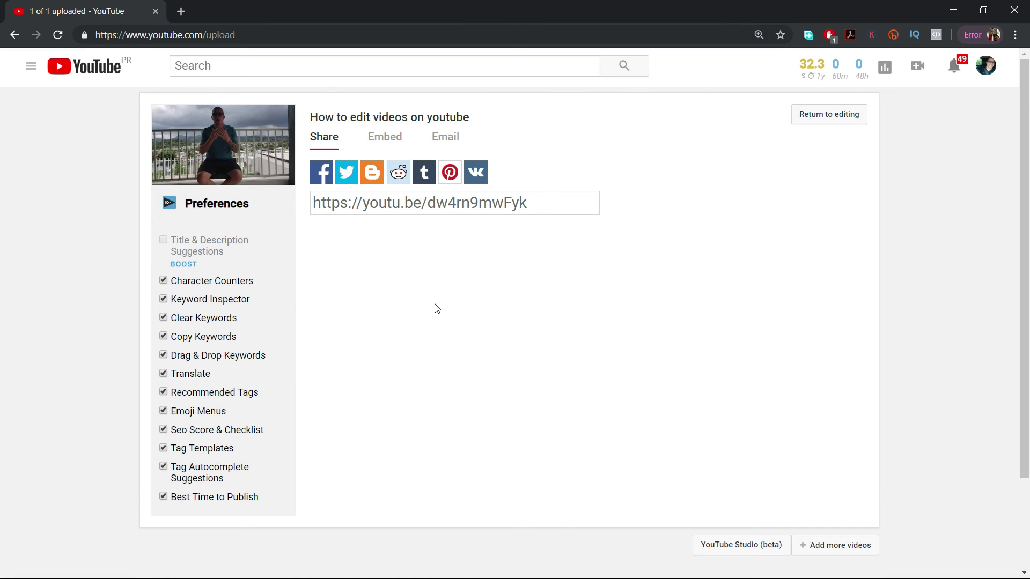
- Open the uploaded video from its share link in a new browser tab, pause its playback and close that tab
left_click(479, 204)
key("ctrl+c")
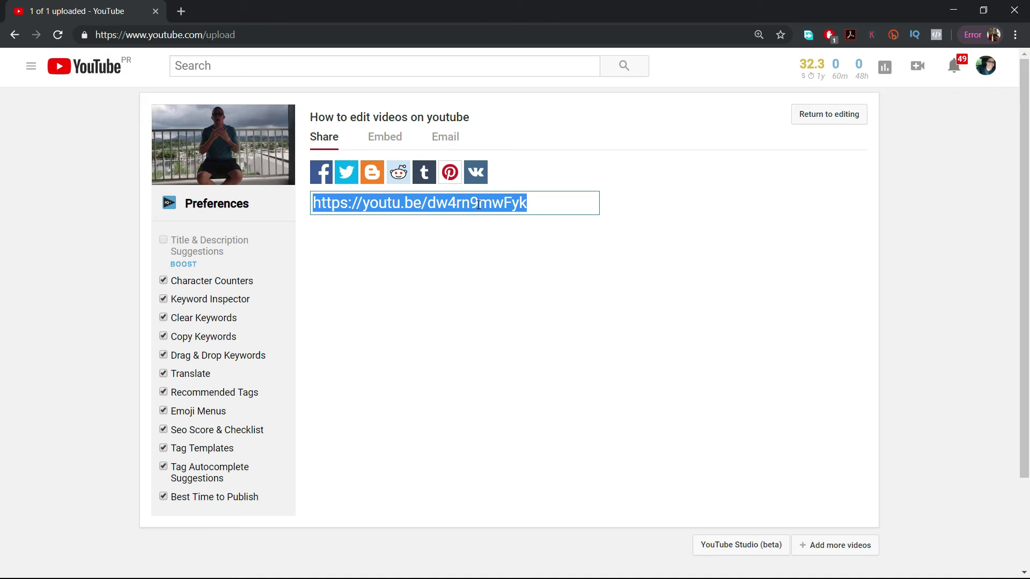
left_click(182, 11)
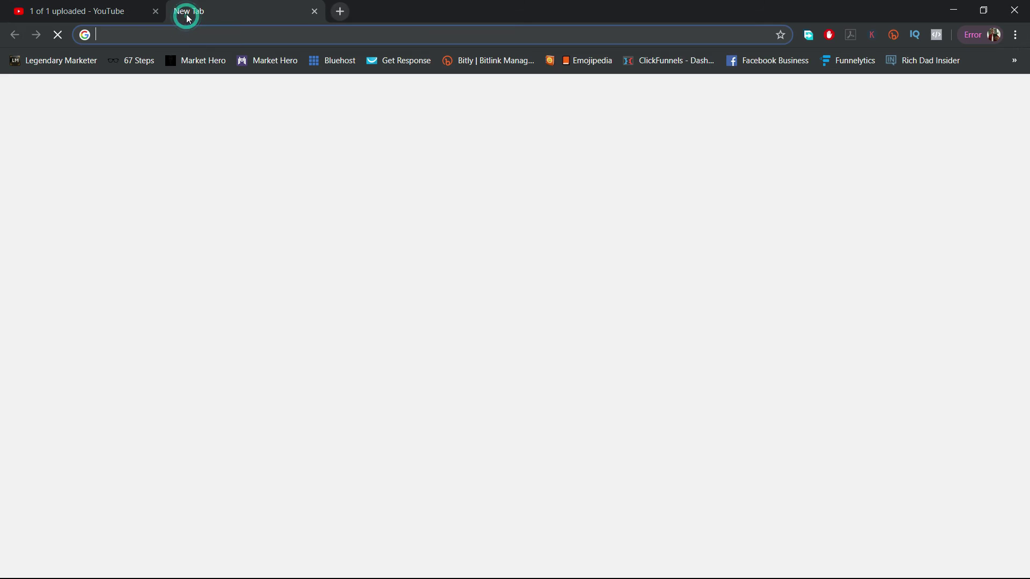
key("ctrl+v")
key("Return")
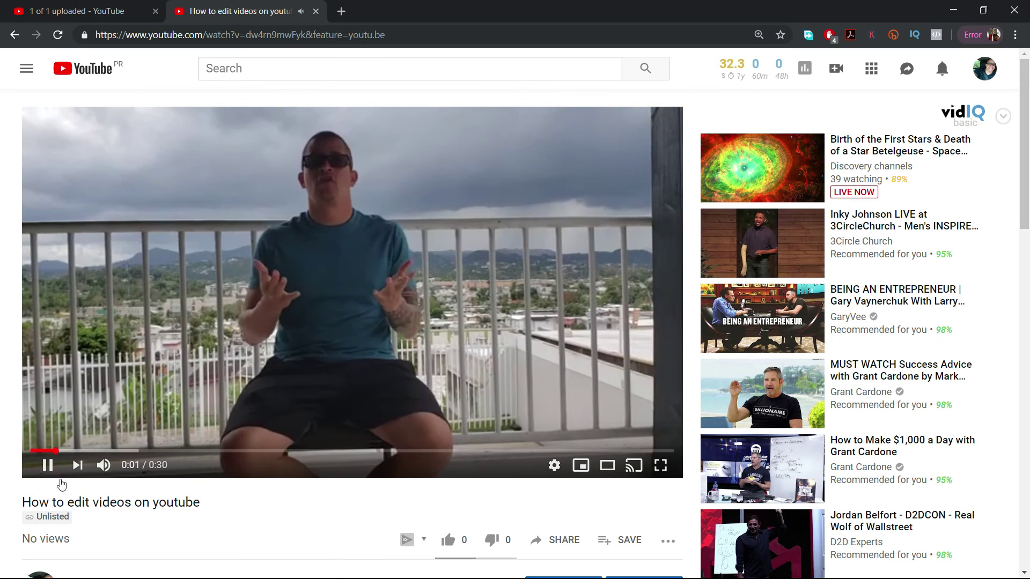
left_click(47, 462)
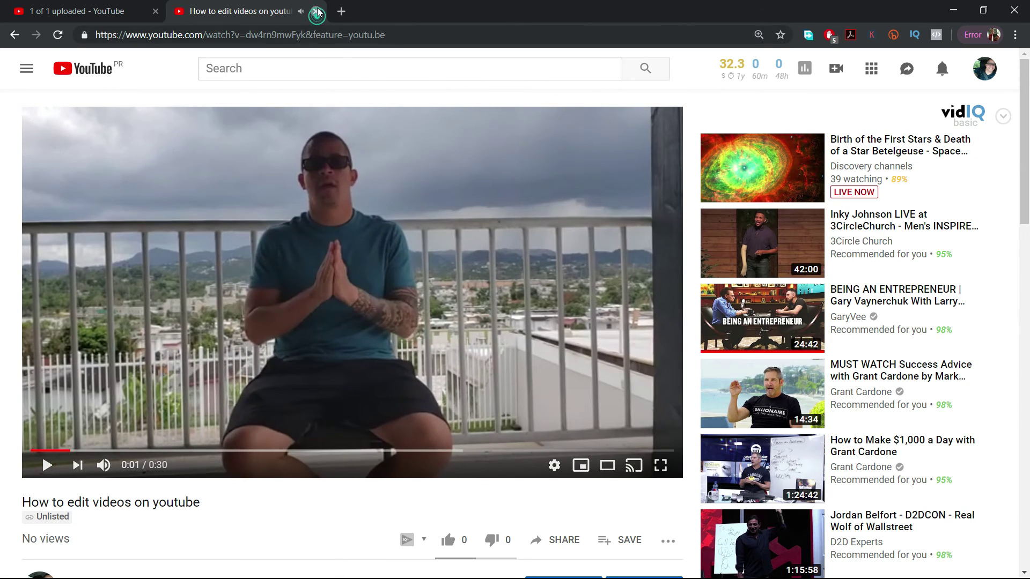
key("ctrl+w")
left_click(400, 274)
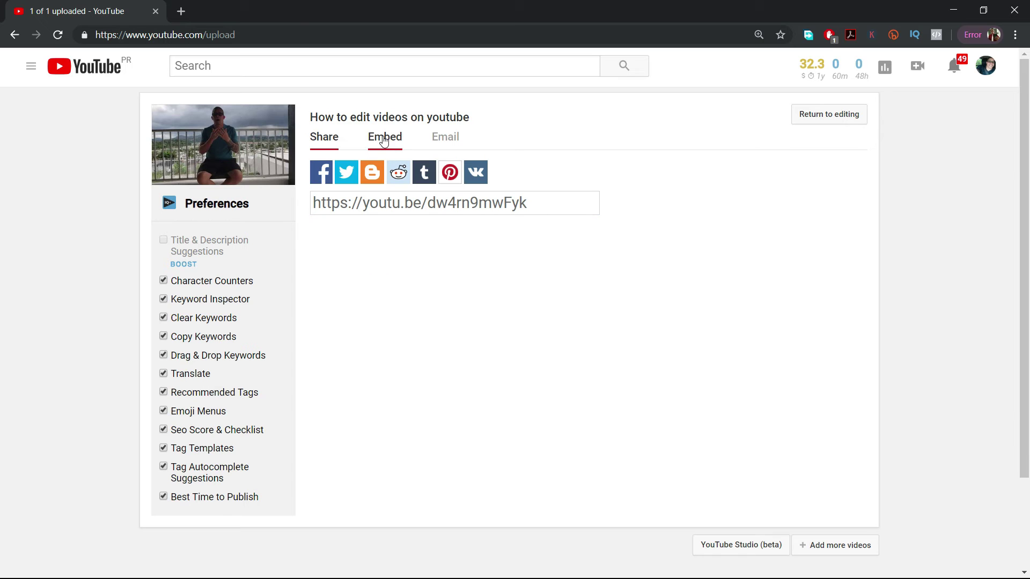
- Return to editing the uploaded video and examine its thumbnail options and the vidIQ SEO checklist
left_click(824, 118)
scroll(638, 295, "down", 15)
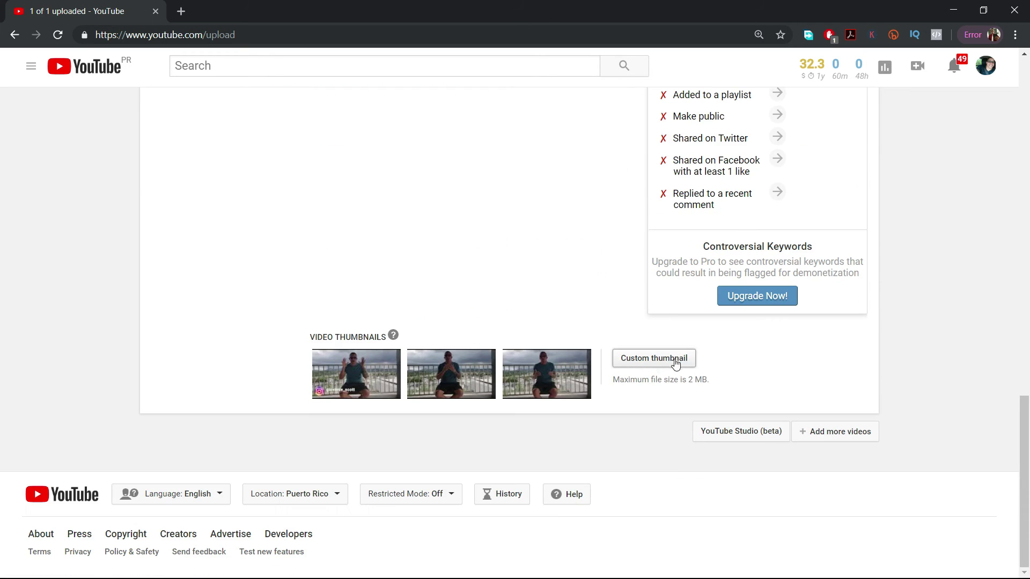
scroll(572, 309, "up", 4)
scroll(572, 309, "up", 3)
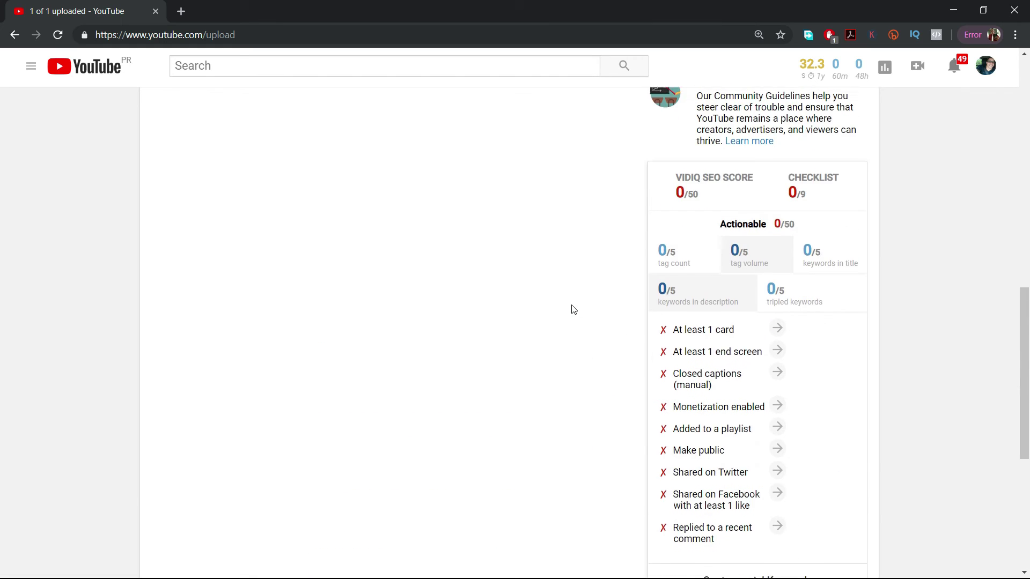
scroll(587, 303, "down", 3)
scroll(603, 297, "up", 5)
scroll(614, 306, "up", 1)
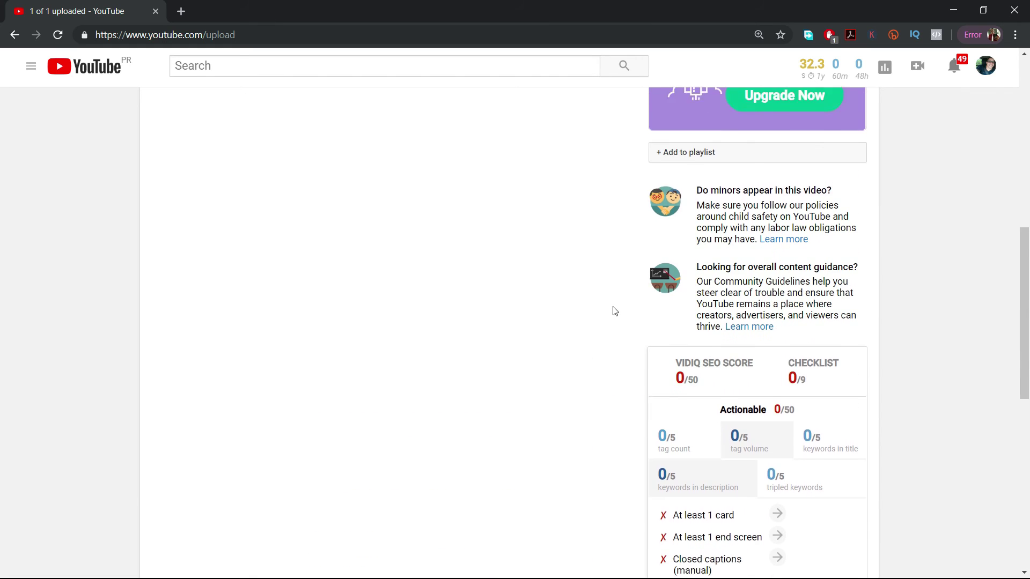
scroll(614, 308, "down", 2)
scroll(595, 273, "down", 4)
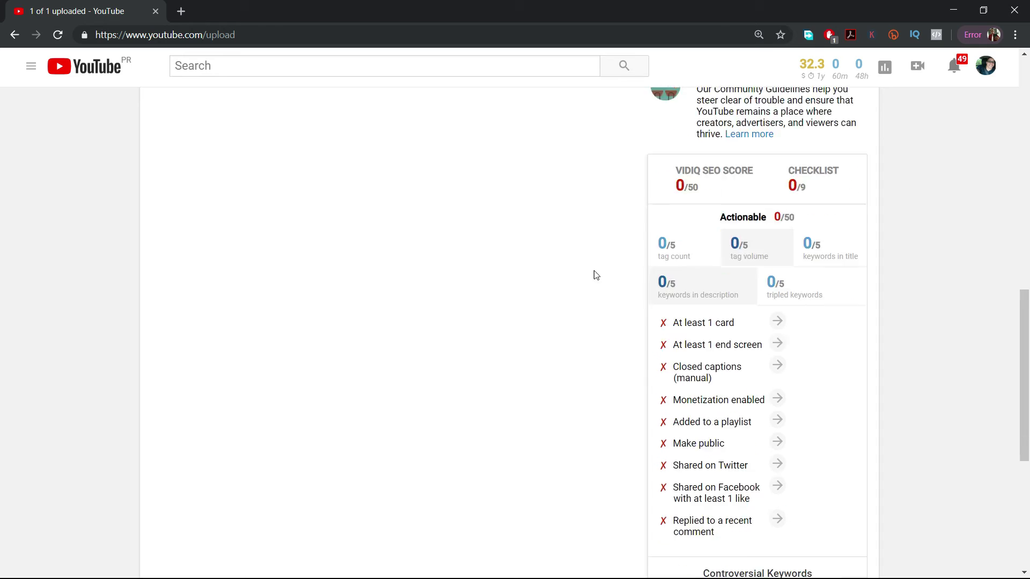
- Review the vidIQ SEO score, the checklist and the custom thumbnail option for the uploaded video
scroll(696, 170, "up", 3)
mouse_move(663, 248)
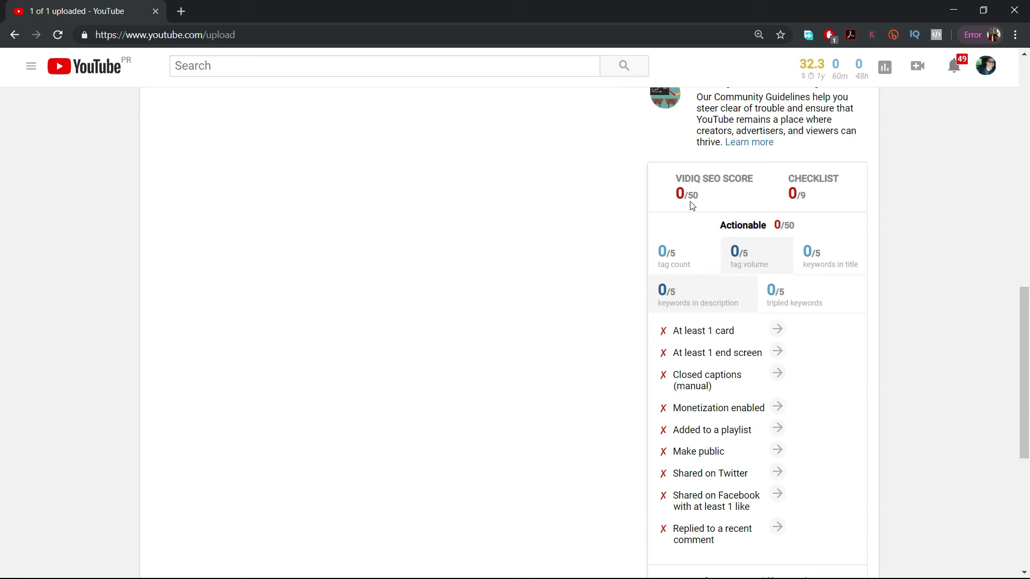
scroll(621, 249, "down", 1)
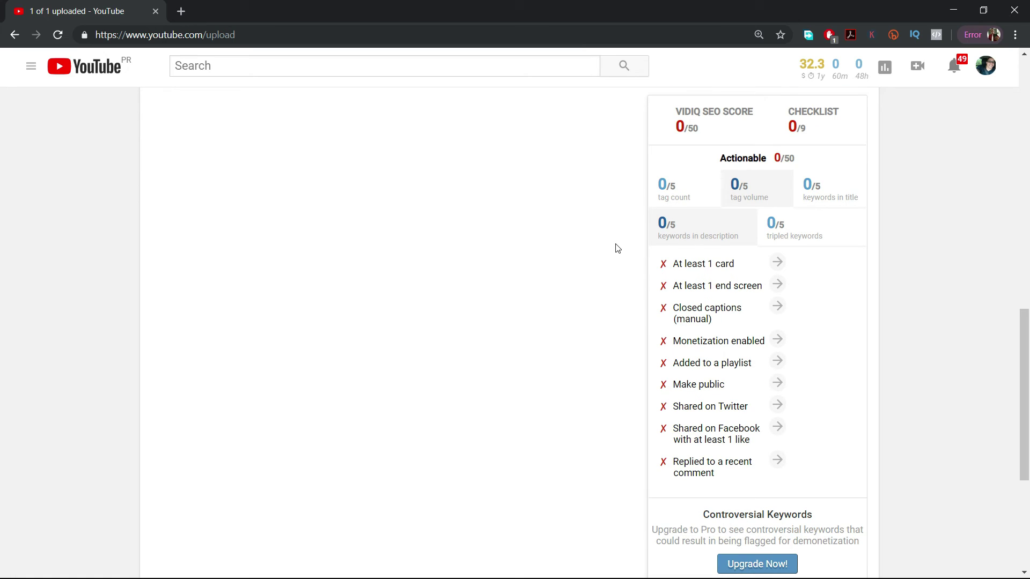
scroll(617, 248, "up", 10)
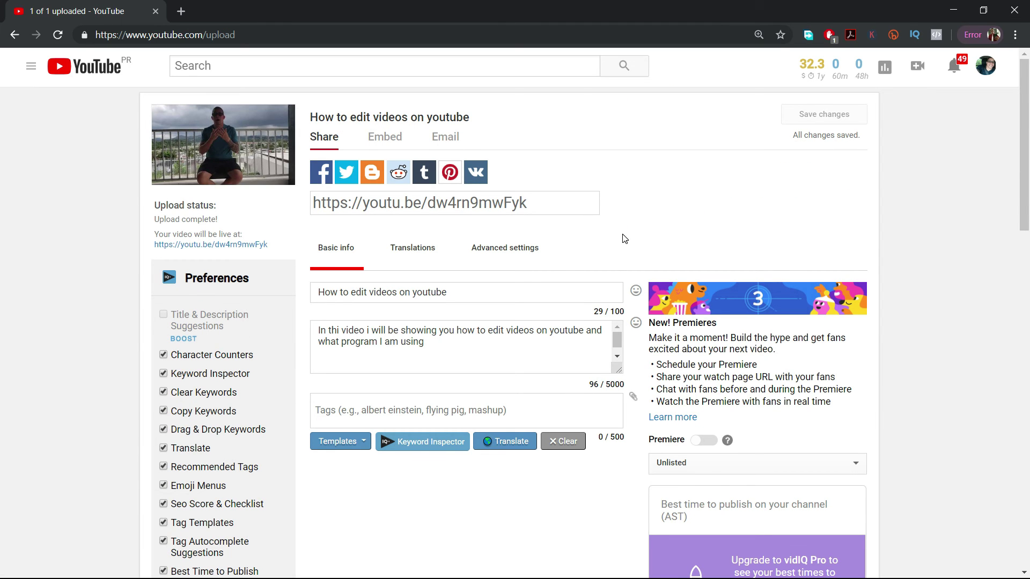
scroll(622, 238, "down", 15)
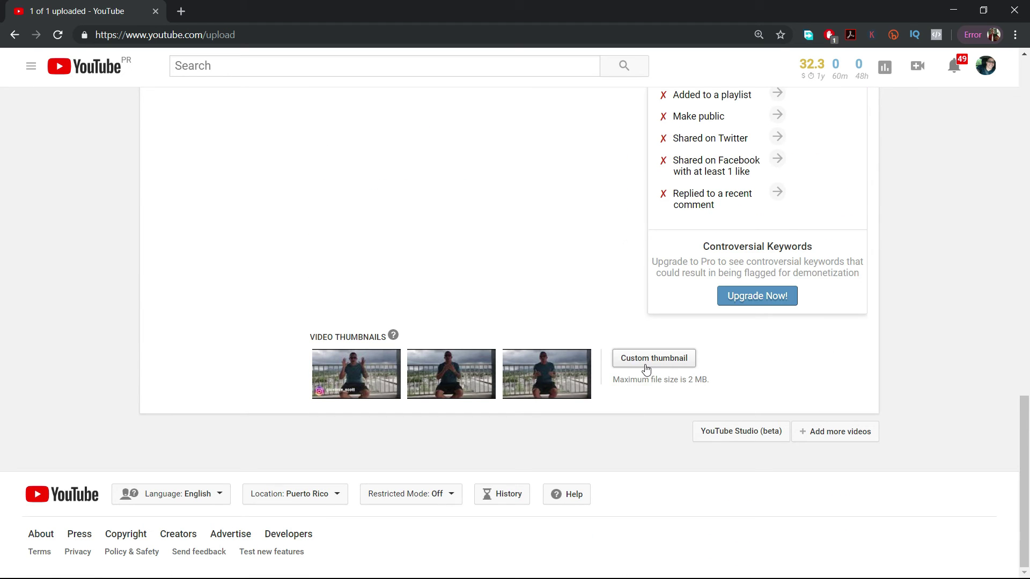
scroll(620, 303, "up", 15)
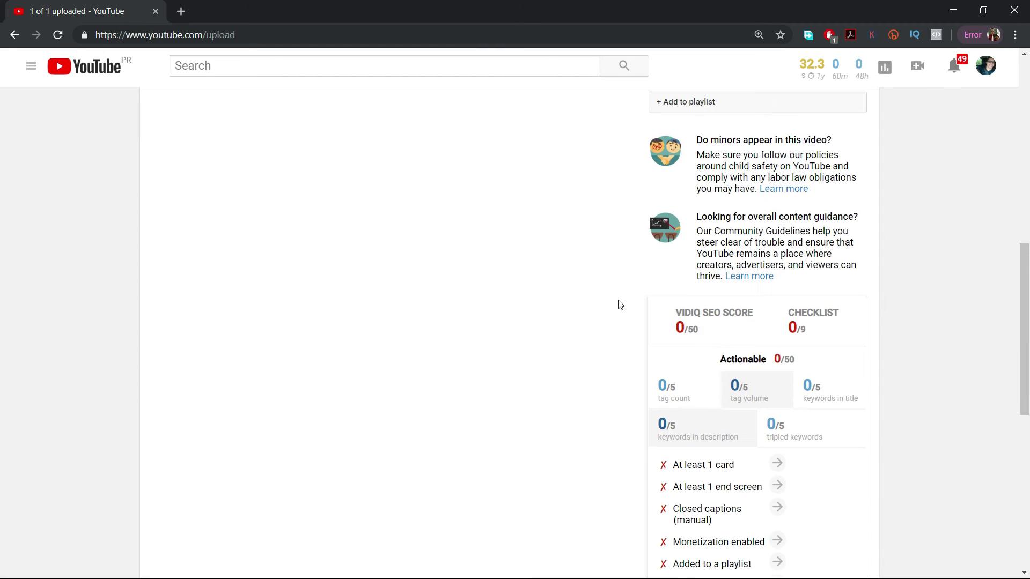
- Open canva.com in a new browser tab
left_click(180, 12)
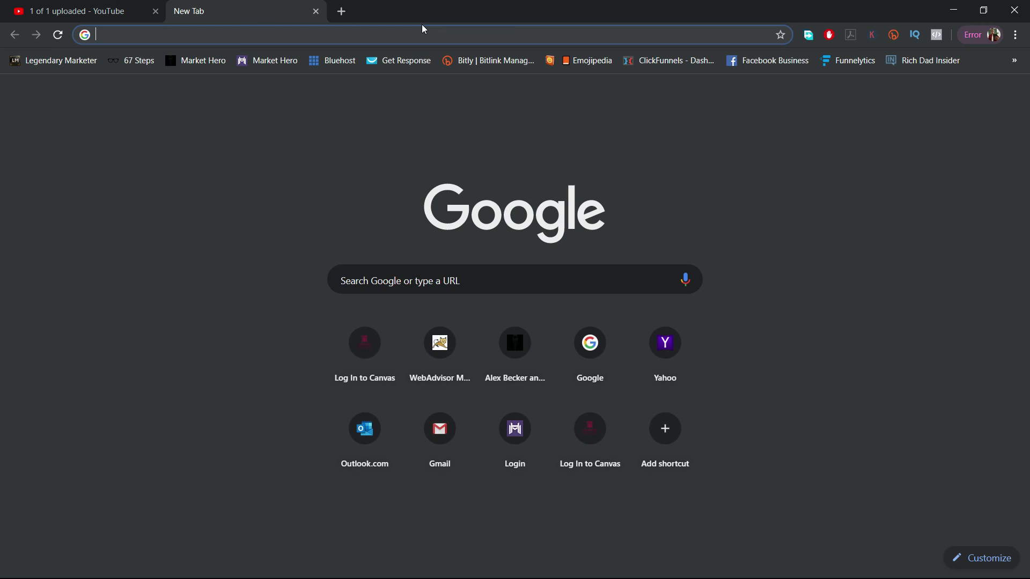
type("canvas")
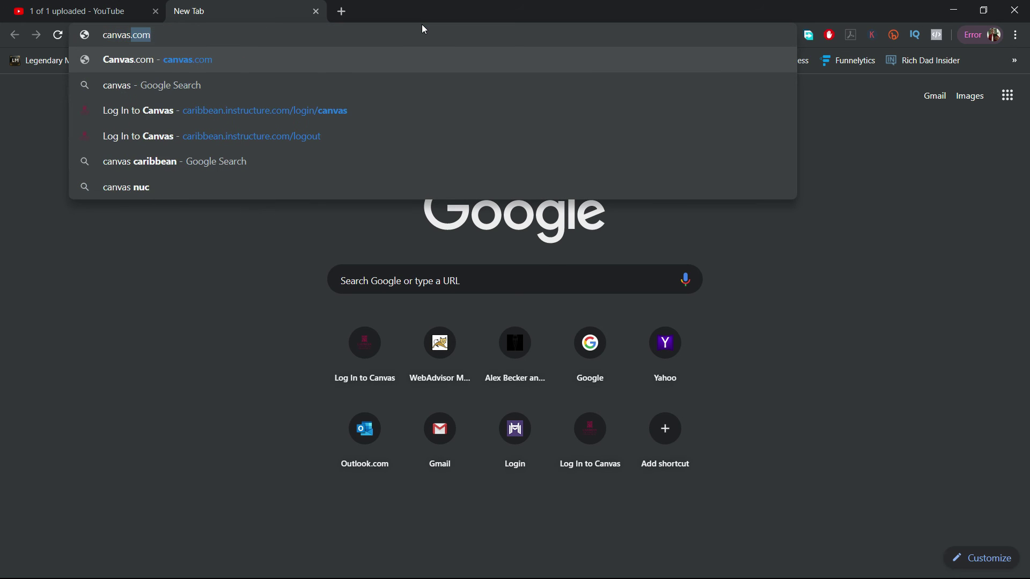
key("Return")
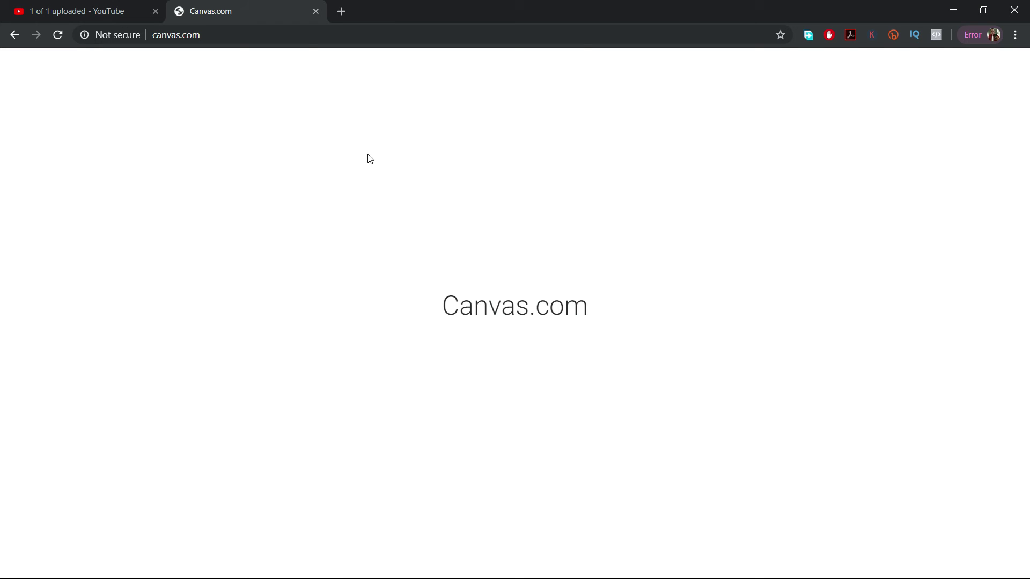
left_click(303, 36)
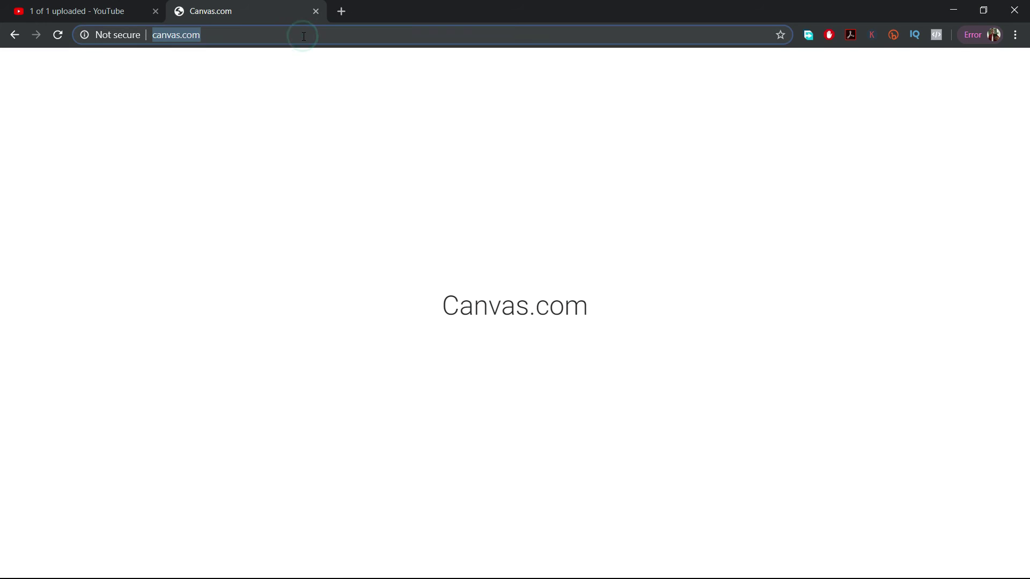
type("canva.com")
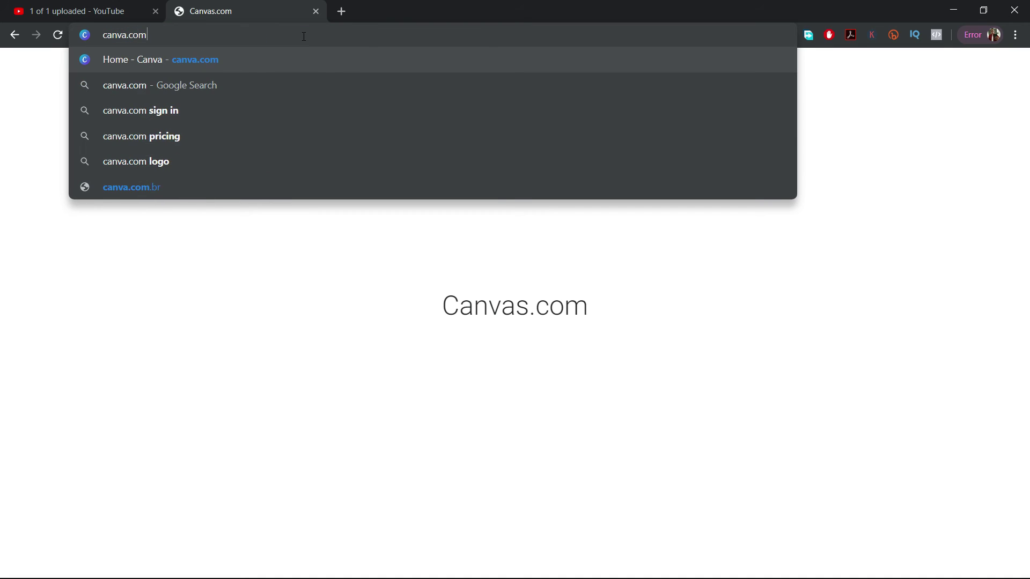
key("Return")
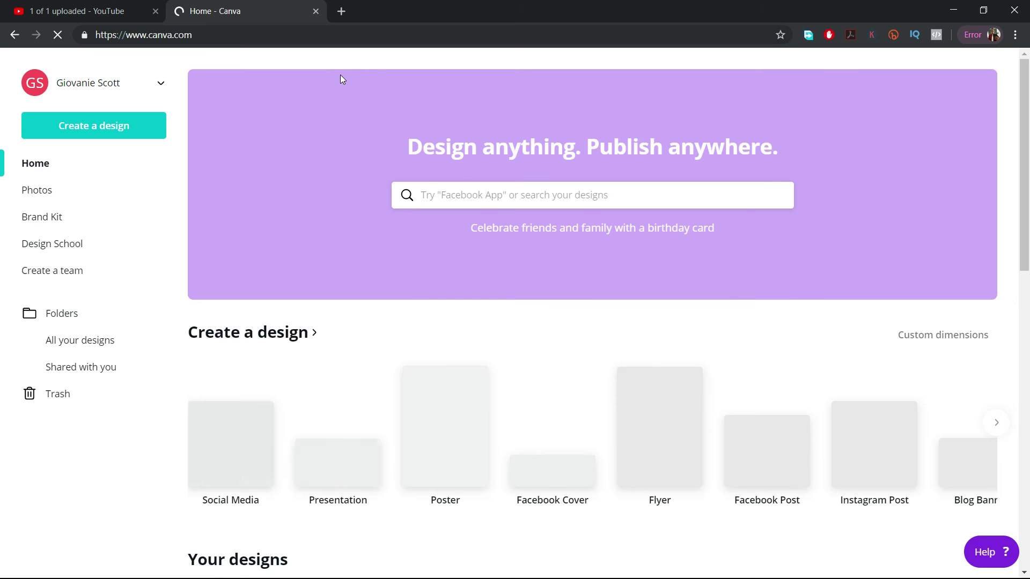
- Browse all design types and create a new YouTube Thumbnail design from the Social Media category
left_click(114, 127)
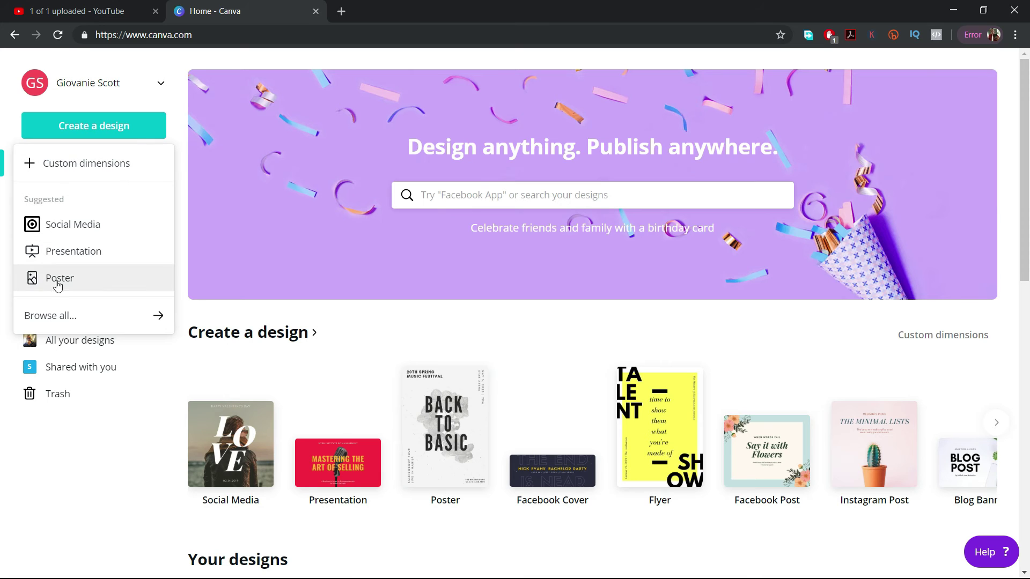
left_click(69, 316)
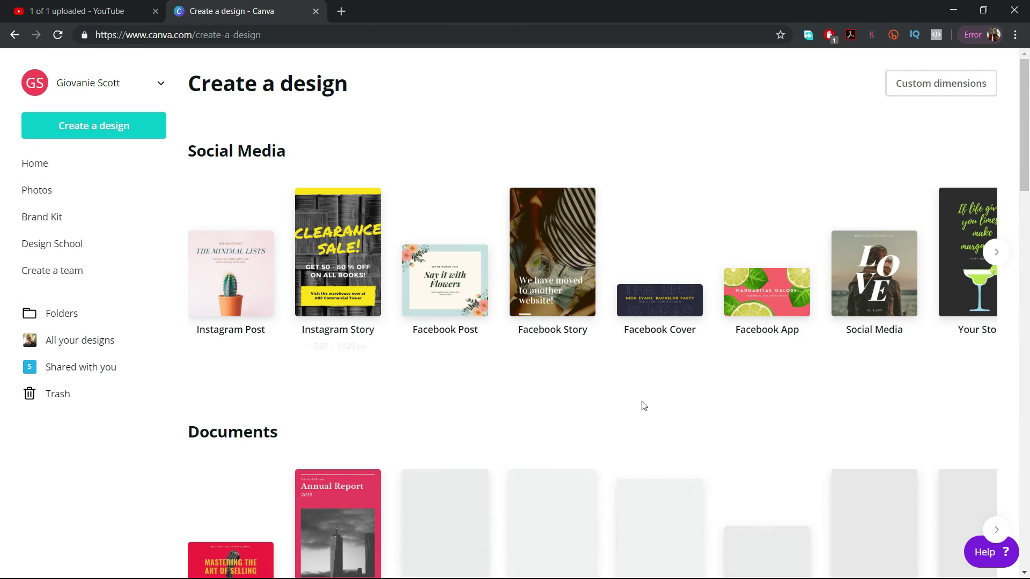
scroll(665, 404, "down", 4)
scroll(568, 332, "down", 15)
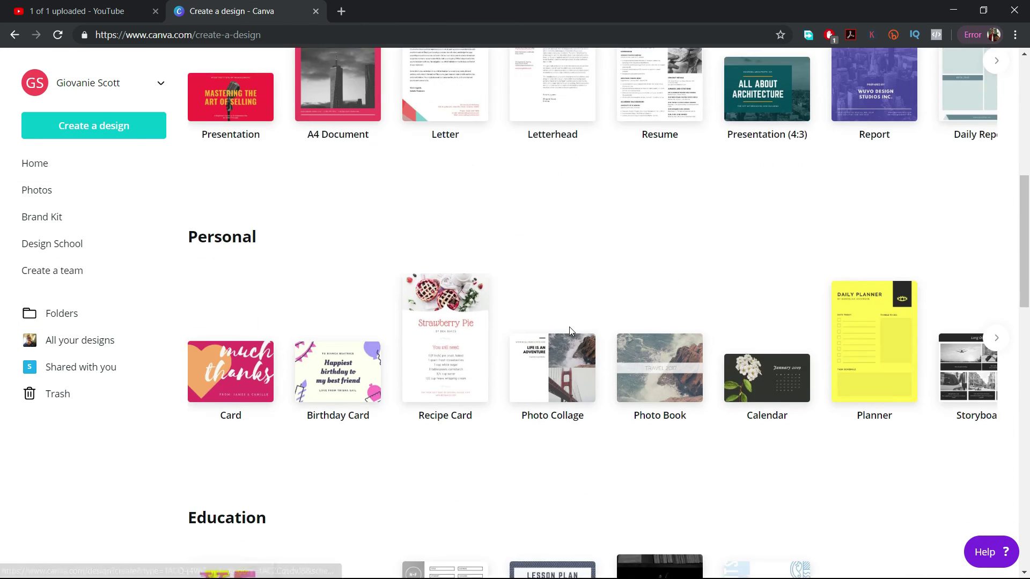
scroll(567, 333, "down", 7)
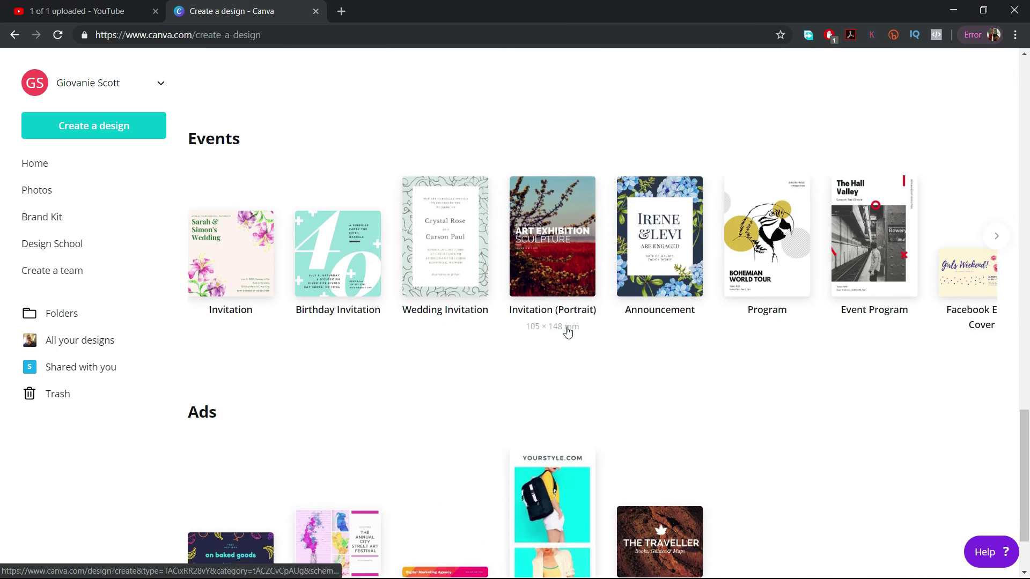
scroll(542, 424, "up", 4)
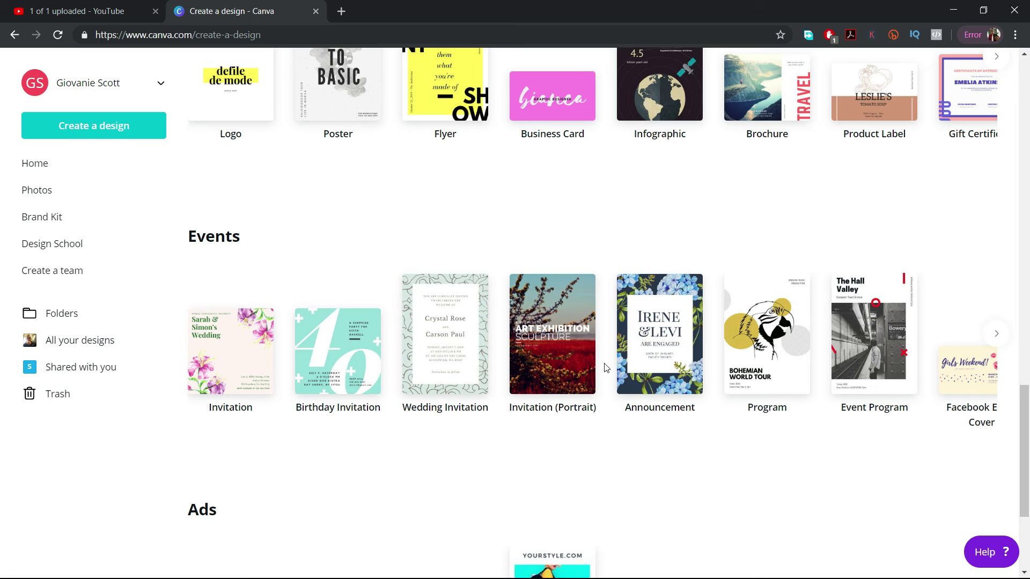
scroll(606, 367, "up", 5)
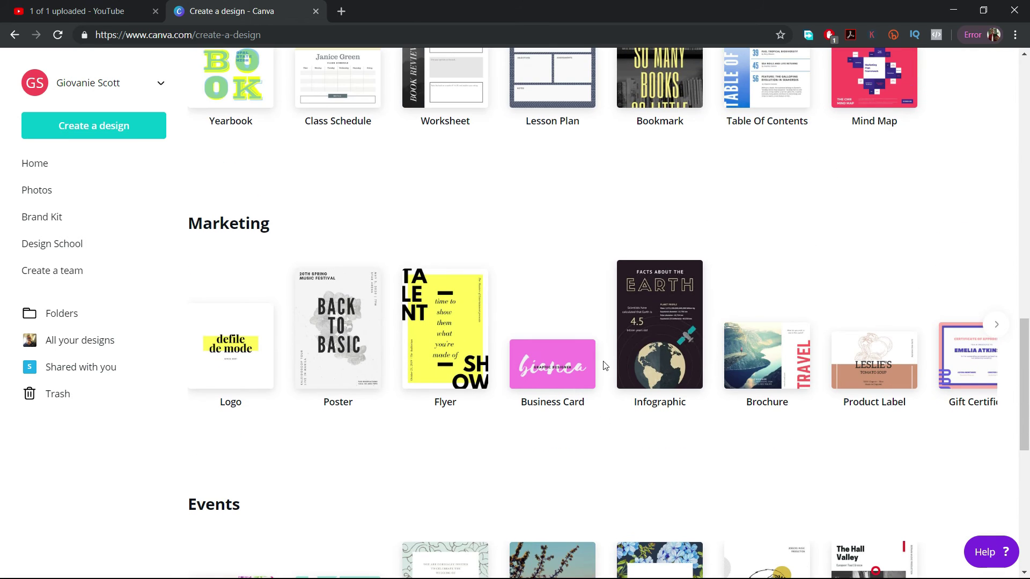
scroll(565, 322, "up", 9)
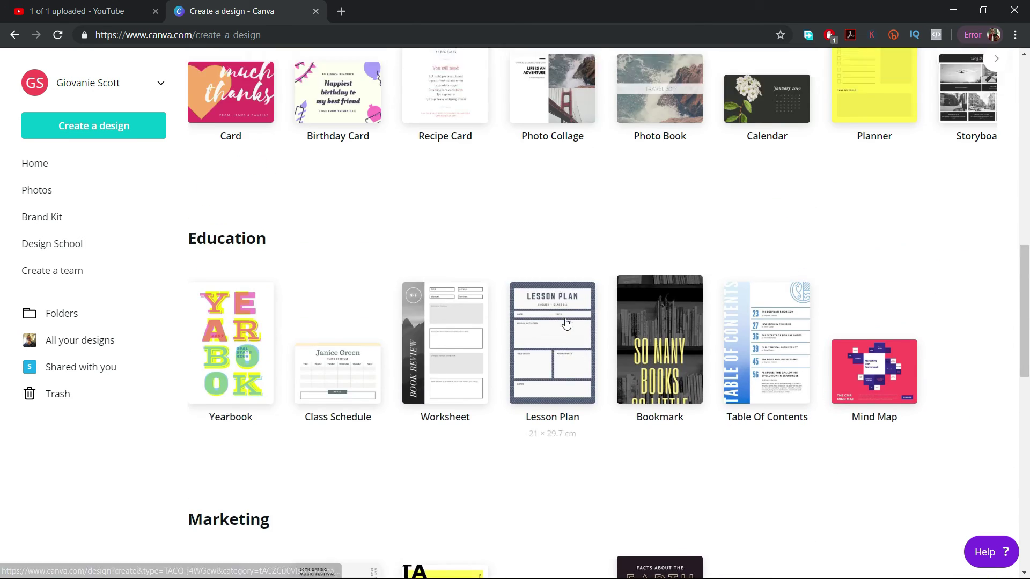
scroll(566, 322, "up", 10)
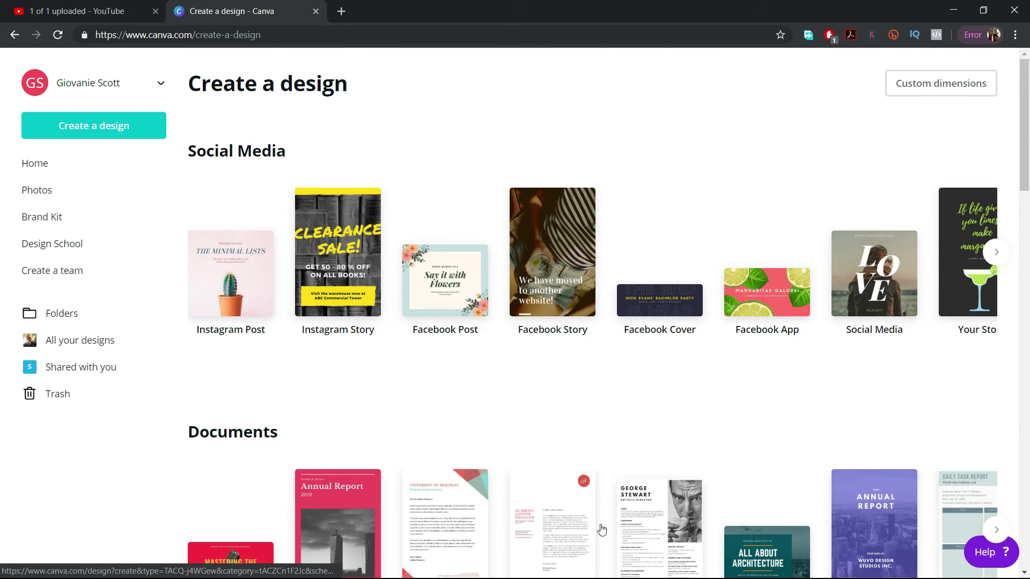
left_click(996, 253)
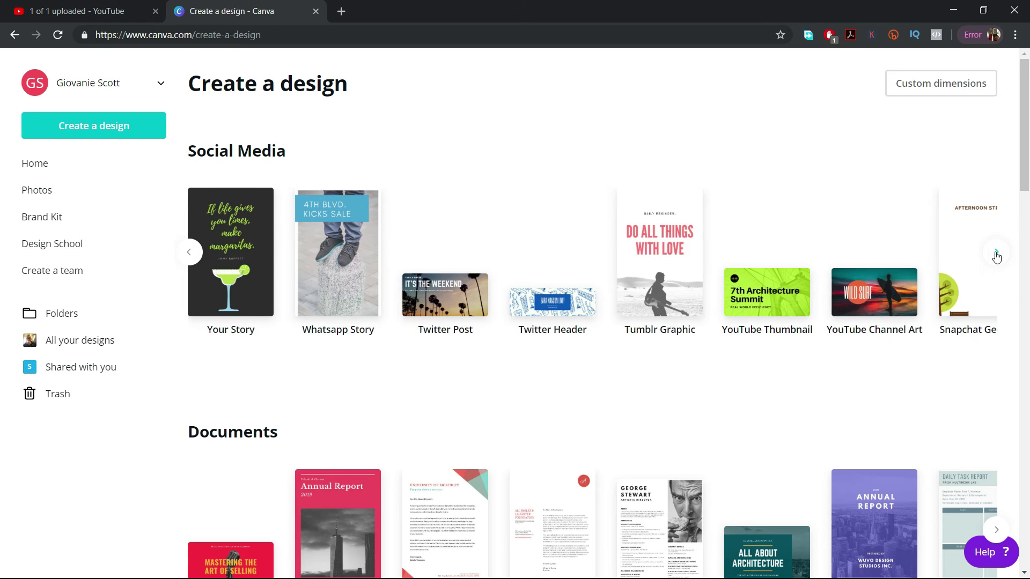
left_click(761, 294)
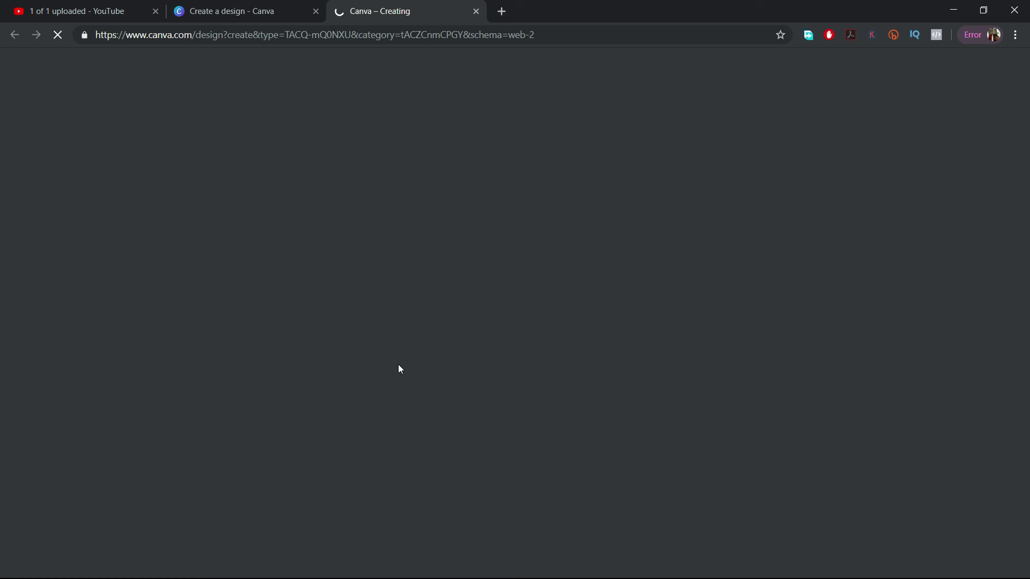
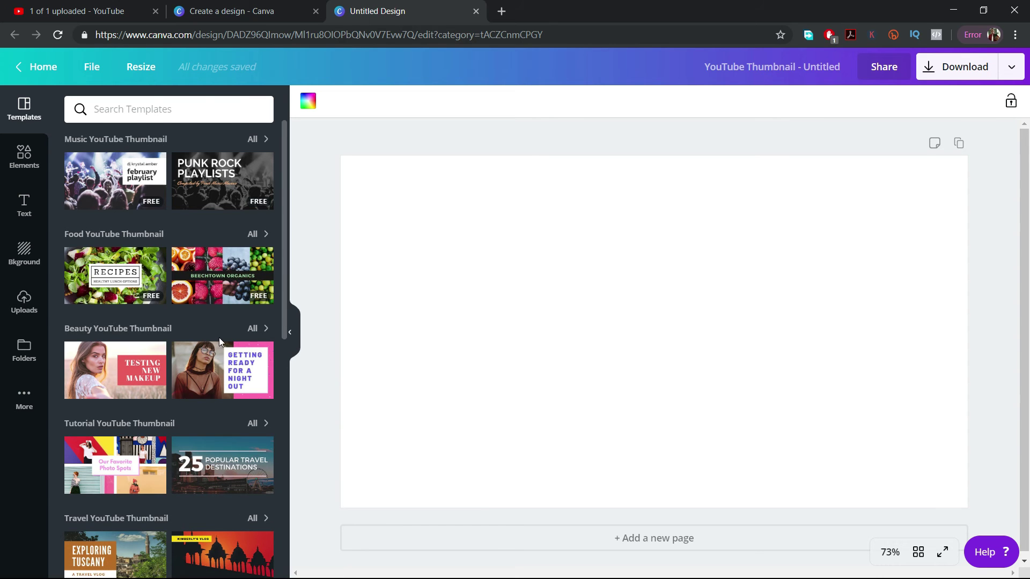
- Apply the "25 Popular Travel Destinations" tutorial template and replace its heading text with "HOW TO EDIT VIDEOS ON YOUTUBE"
scroll(219, 336, "down", 3)
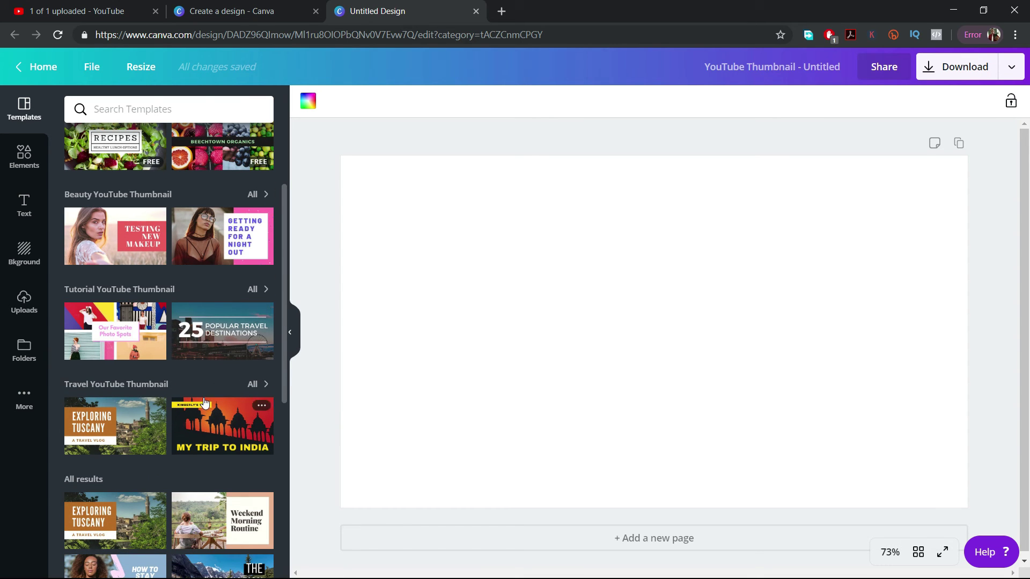
left_click(208, 340)
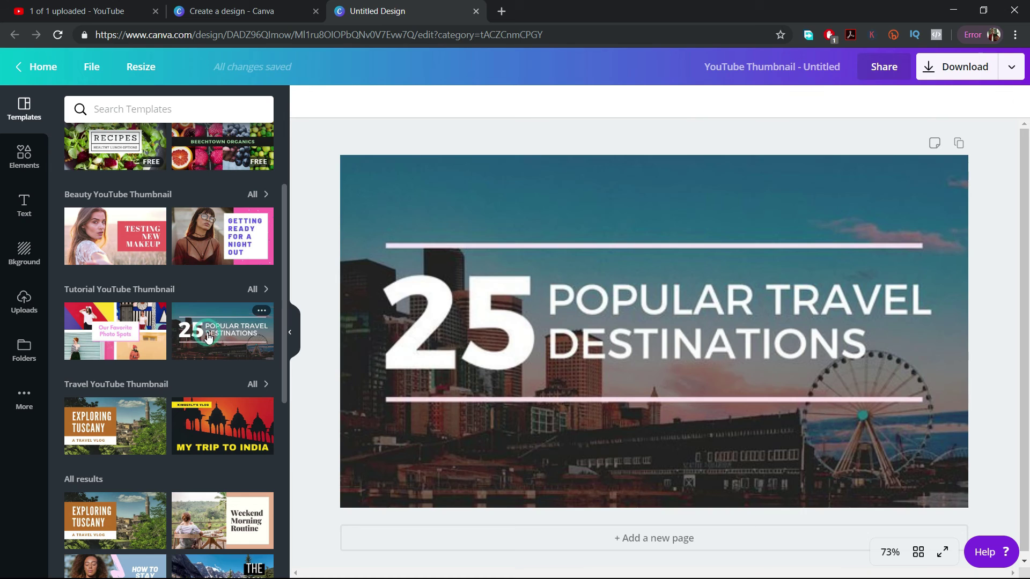
double_click(648, 307)
left_click(610, 314)
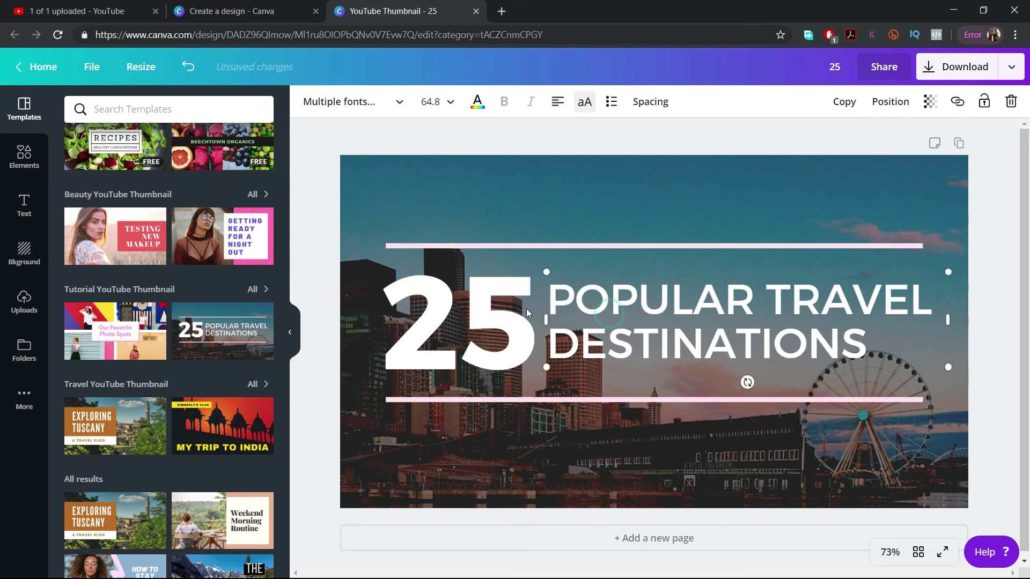
left_click(643, 310)
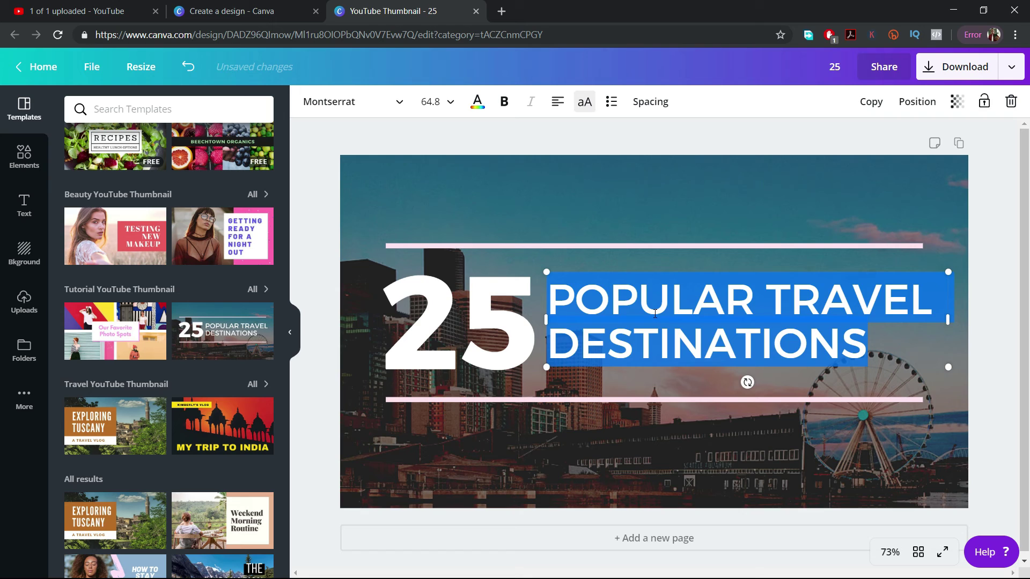
type("HOW TO EDI")
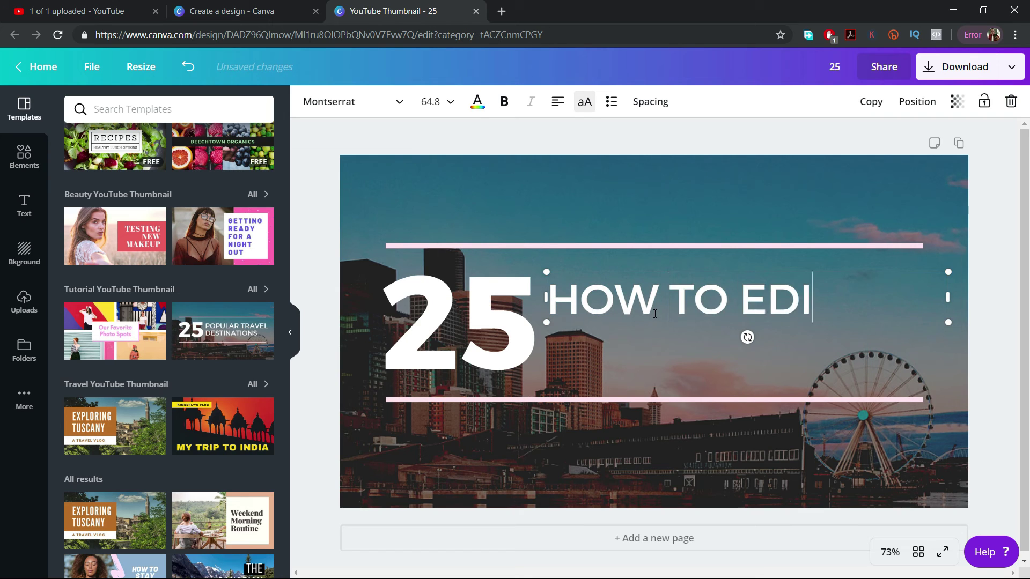
type("T VIDEOS ")
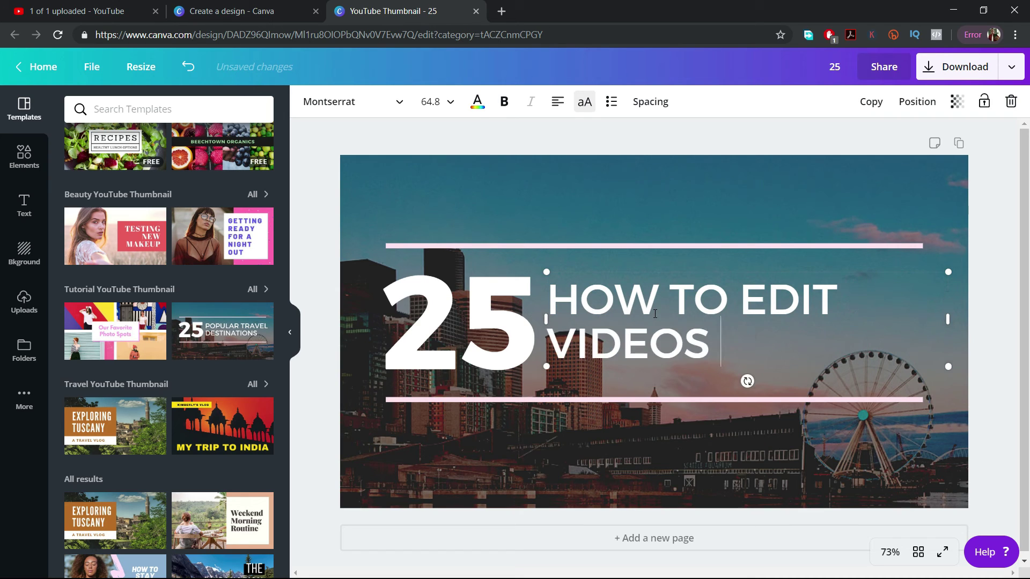
type("ON YOUTUBE")
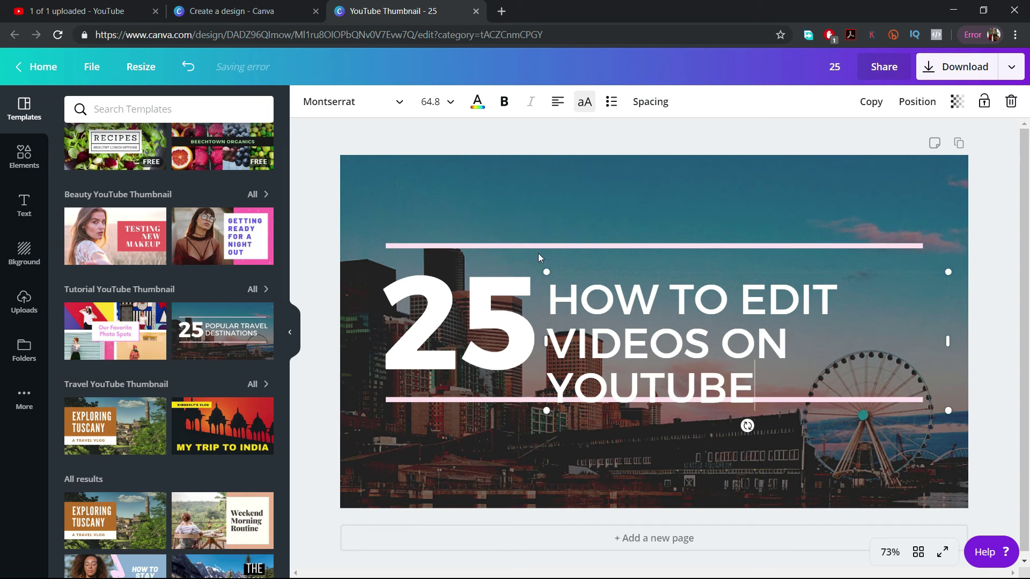
- Delete the large number 25, then move the heading into its place and widen its text box to about 1,025
left_click(550, 317)
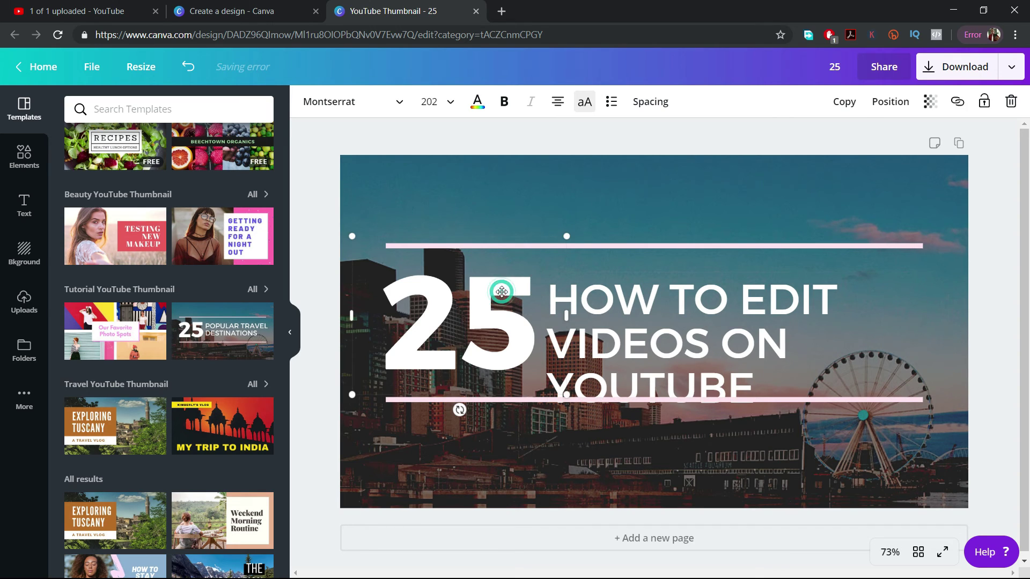
key("Delete")
left_click(598, 318)
left_click_drag(635, 317, 498, 311)
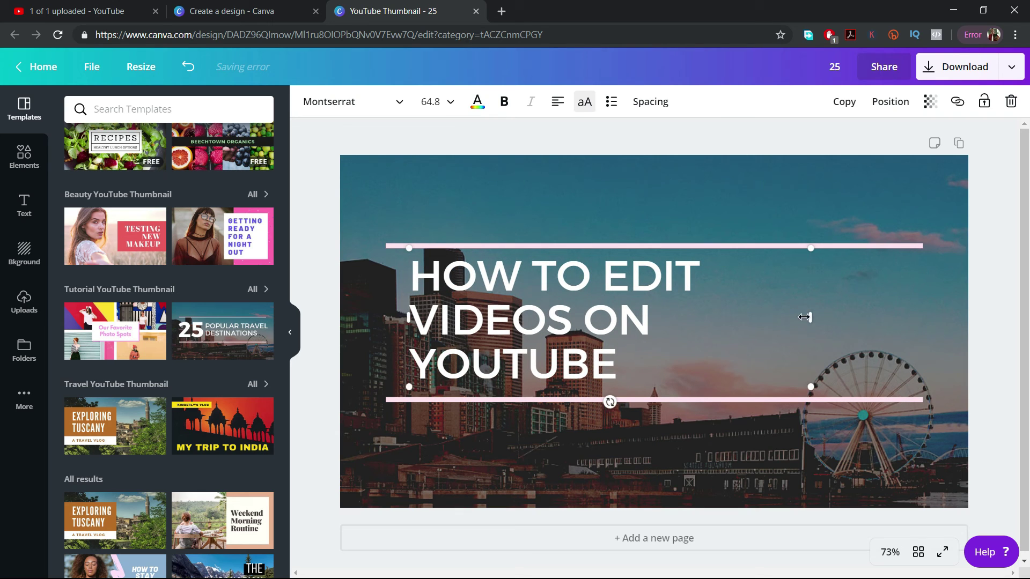
left_click_drag(809, 317, 912, 306)
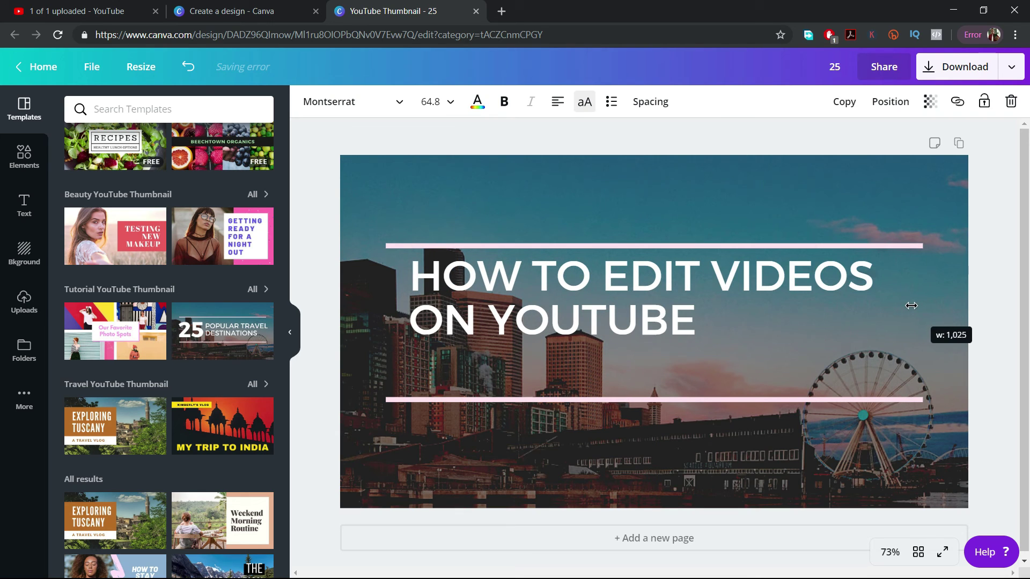
- Insert a line break after "HOW TO EDIT" in the heading and set the heading's font size to 72
left_click(712, 274)
key("Return")
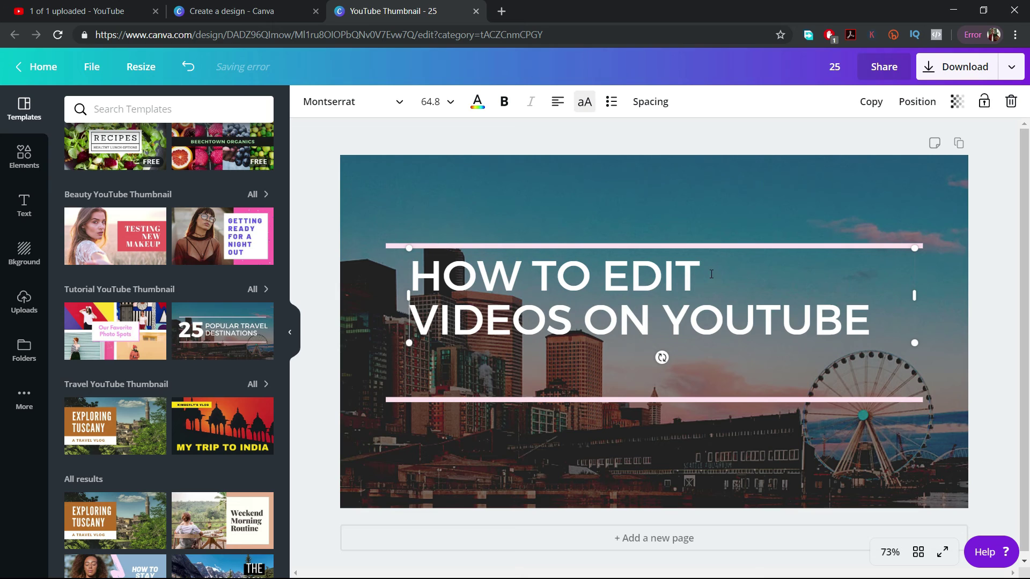
left_click(617, 319)
left_click(432, 102)
scroll(448, 236, "down", 3)
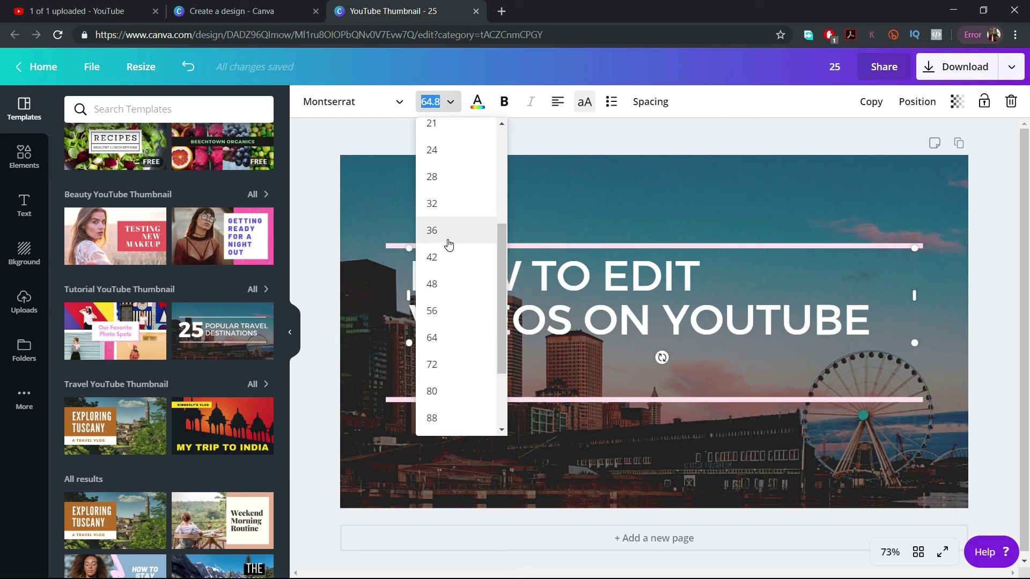
left_click(443, 365)
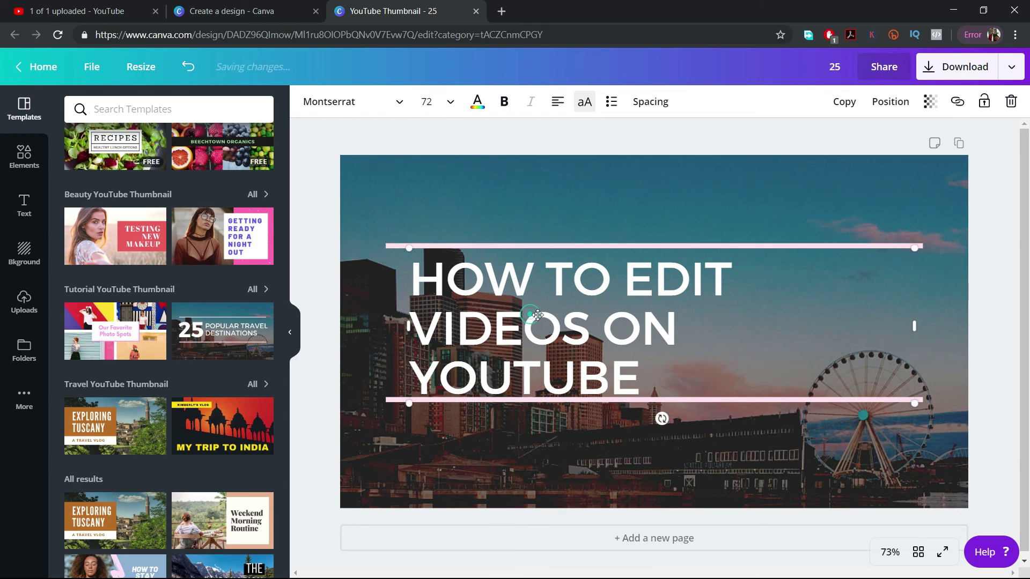
- Move the heading toward the centre between the two lines and download the design as a PNG to the Desktop, named 25.png
left_click_drag(529, 313, 619, 311)
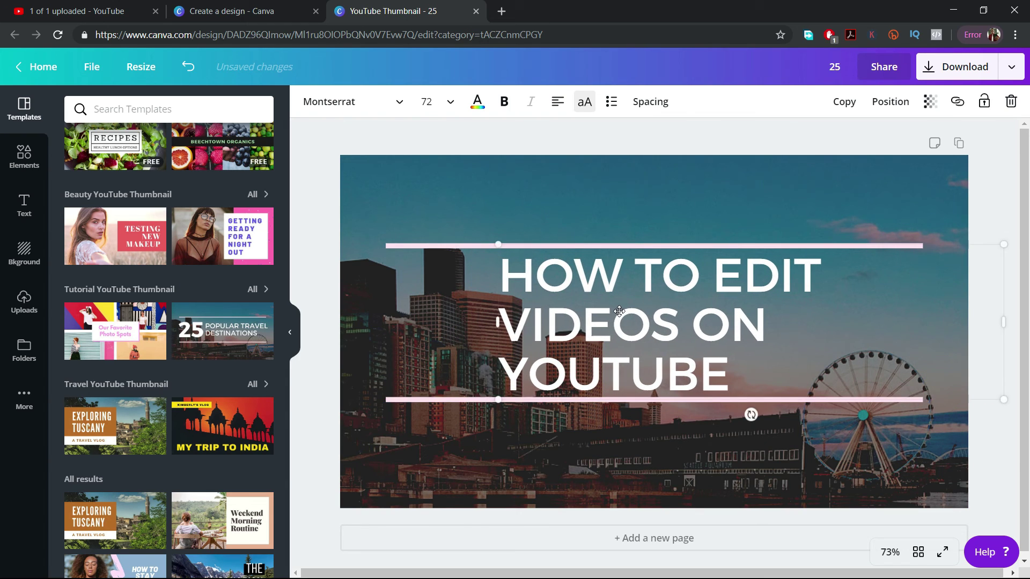
left_click(629, 224)
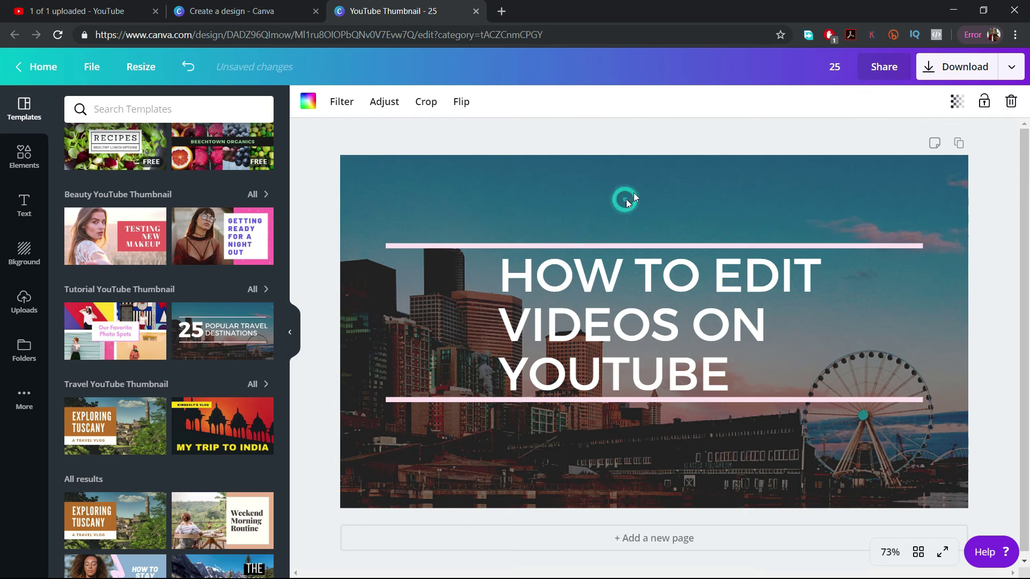
left_click(949, 78)
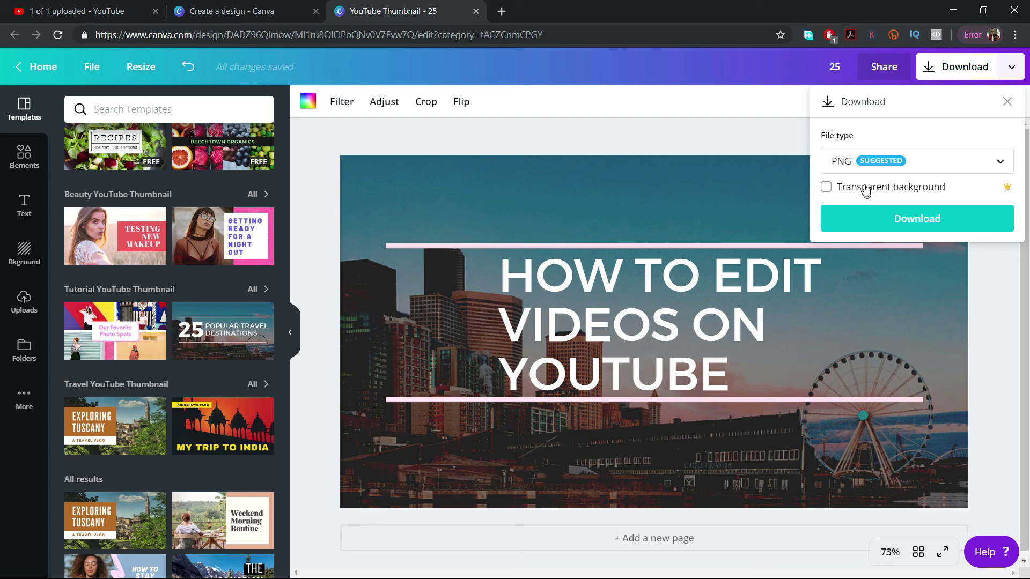
left_click(868, 220)
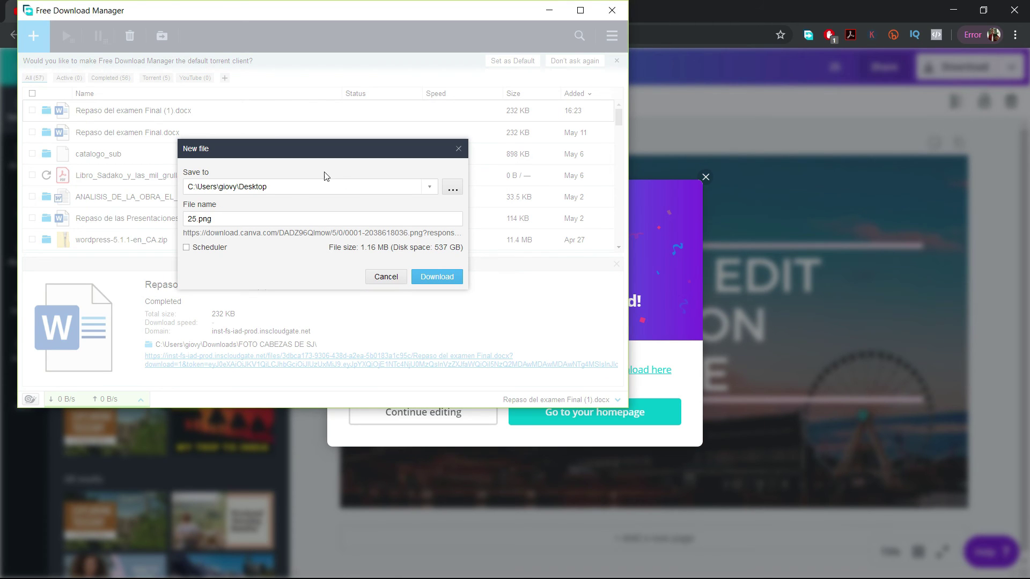
left_click(436, 278)
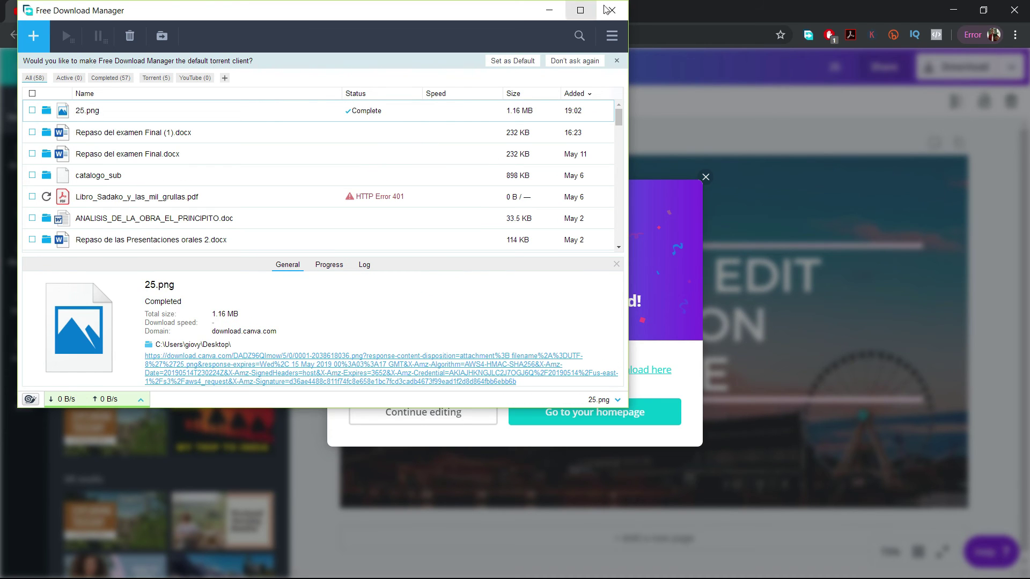
left_click(668, 156)
left_click(705, 177)
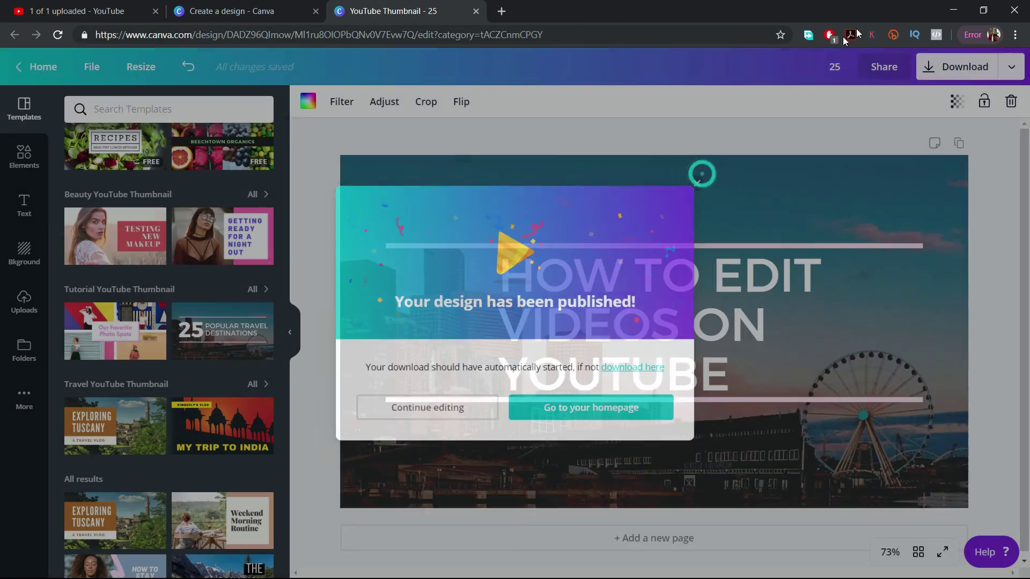
- Open 25.png from the Desktop to check the thumbnail, then close it and return to the browser
left_click(953, 10)
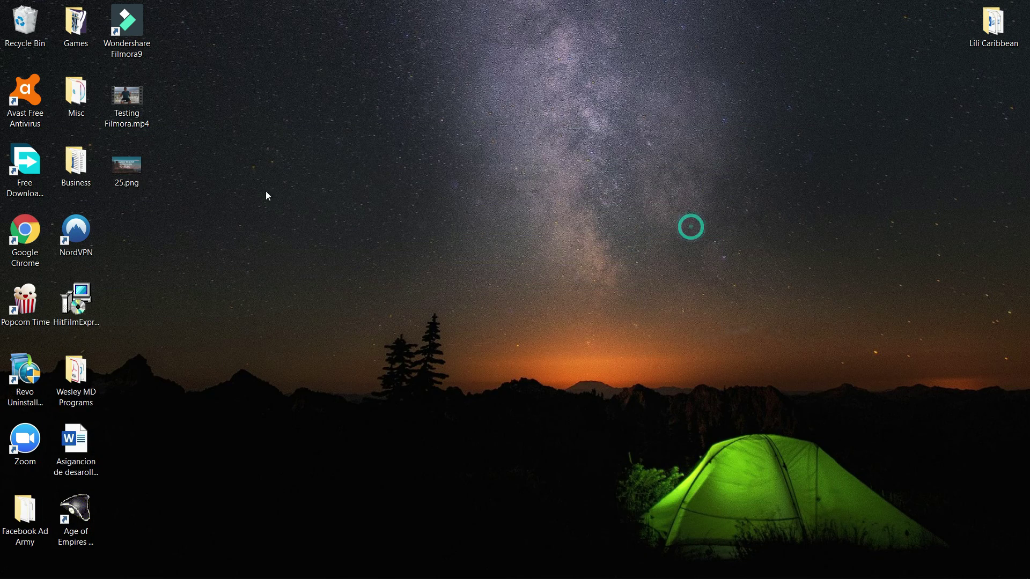
double_click(127, 165)
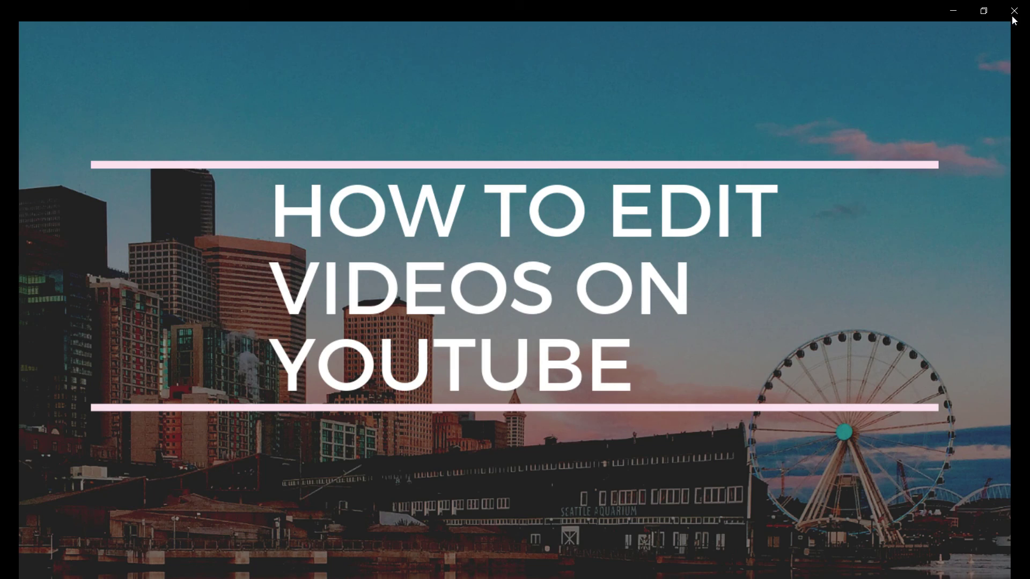
left_click(1013, 12)
left_click(180, 567)
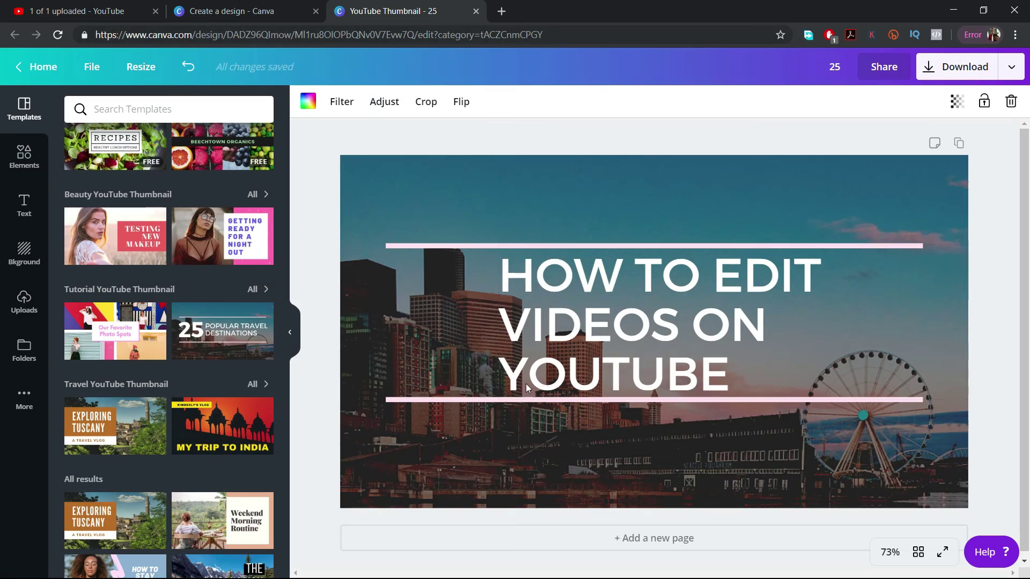
- Upload 25.png from the Desktop as the custom thumbnail of the uploaded YouTube video
left_click(110, 12)
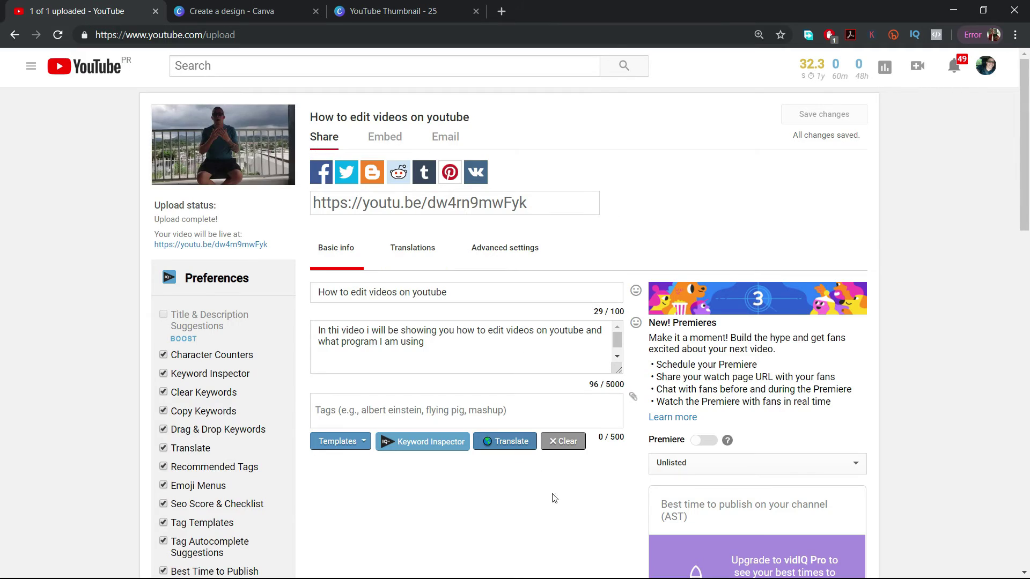
scroll(610, 430, "down", 15)
left_click(640, 357)
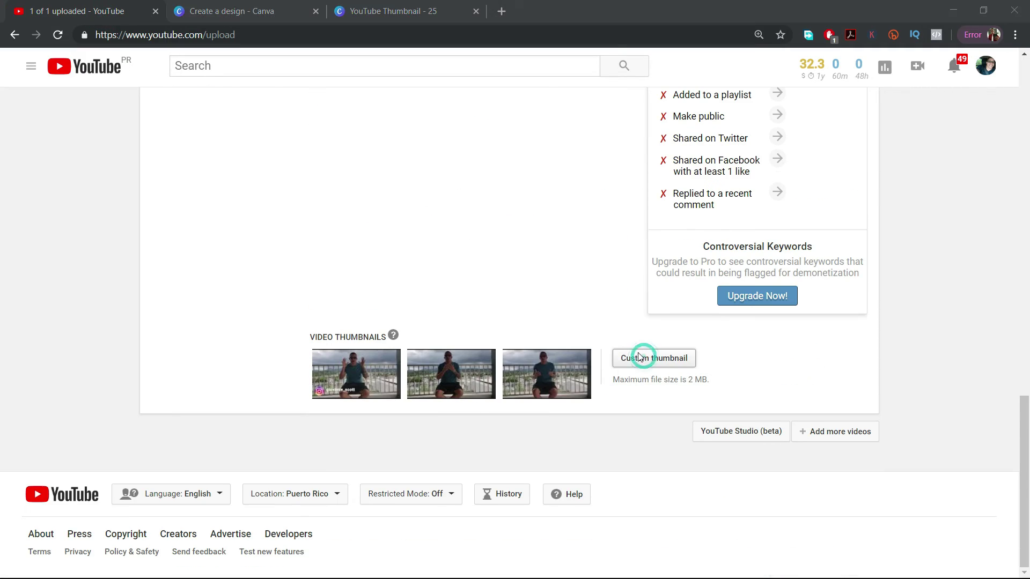
scroll(283, 165, "down", 2)
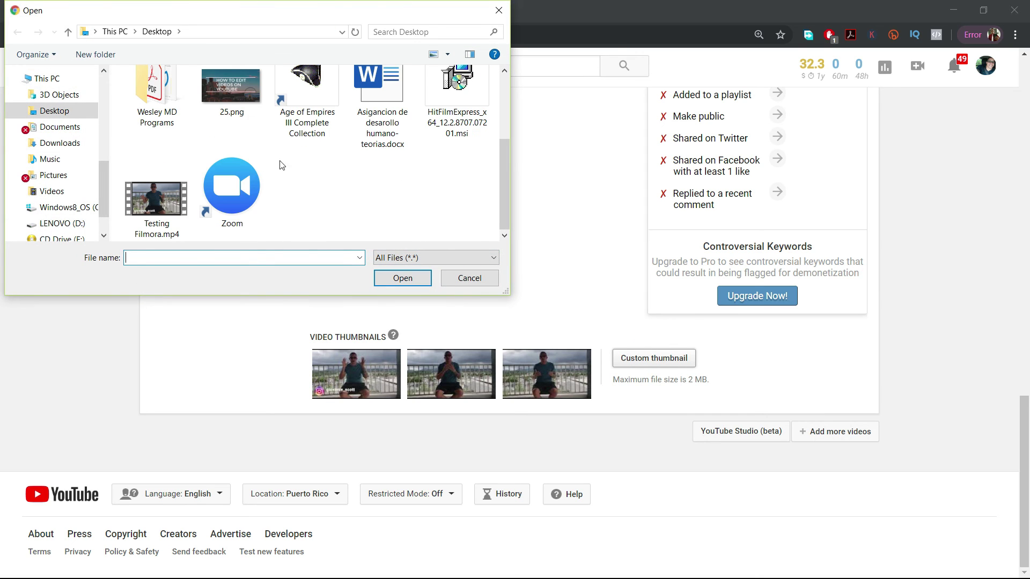
scroll(357, 187, "up", 1)
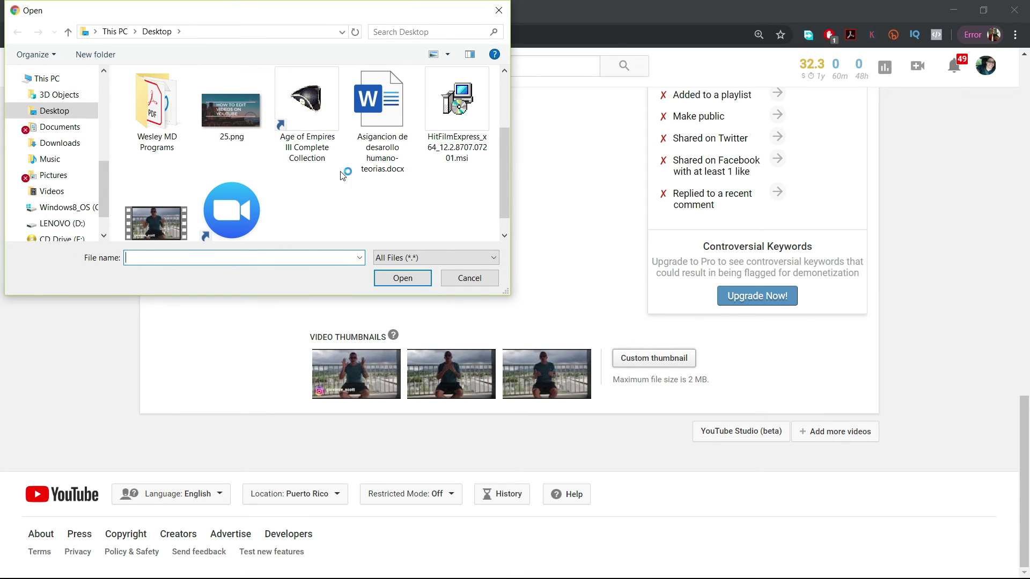
left_click(232, 111)
left_click(402, 278)
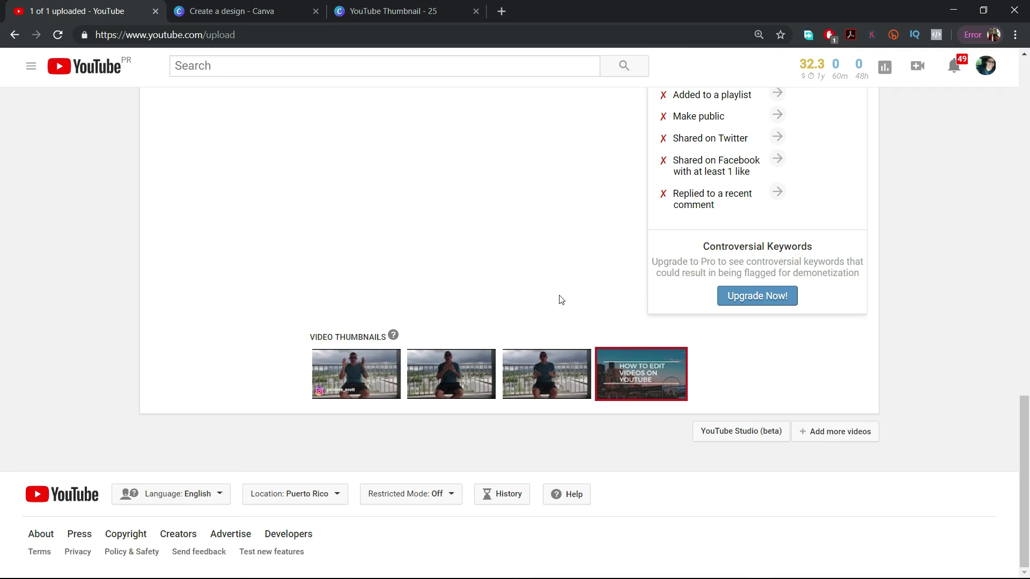
- Save the changes to the uploaded video and close both Canva browser tabs
mouse_move(626, 378)
scroll(590, 277, "up", 15)
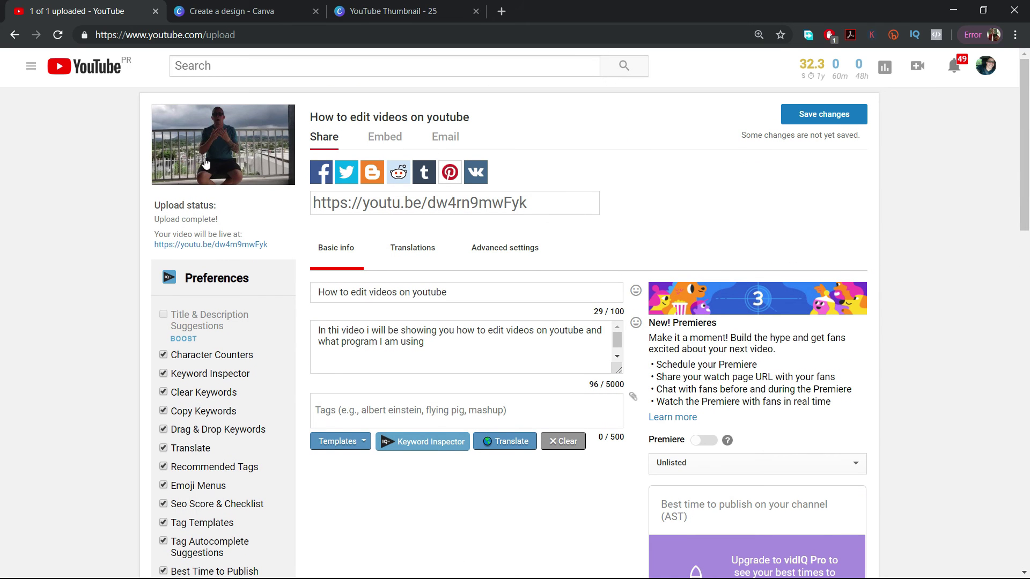
left_click(803, 114)
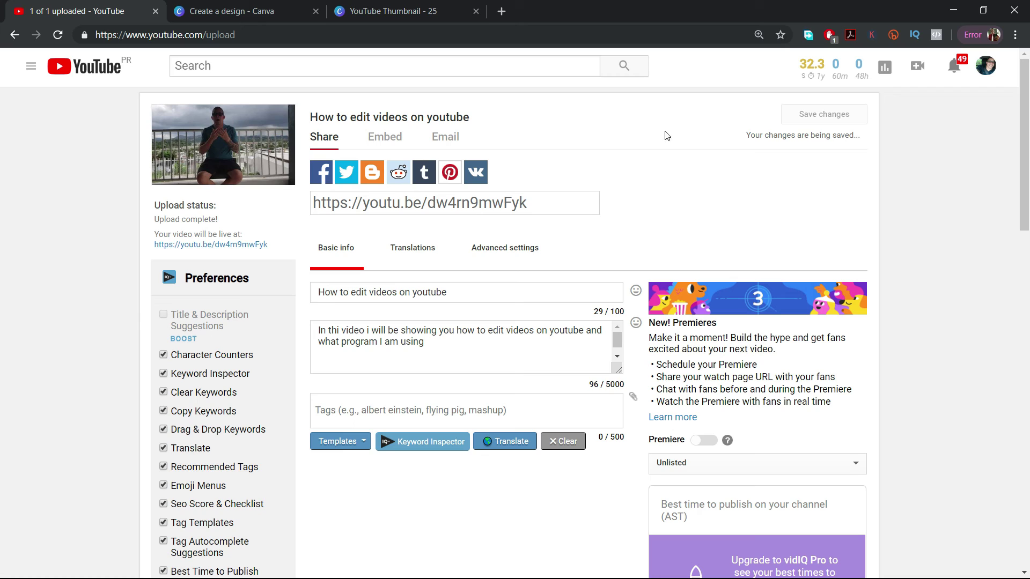
left_click(316, 12)
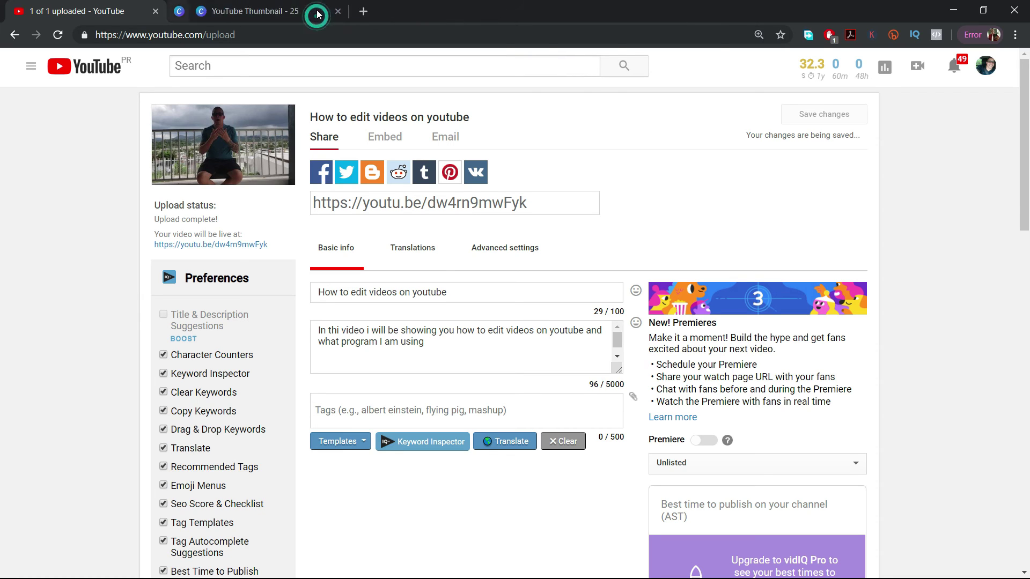
left_click(317, 13)
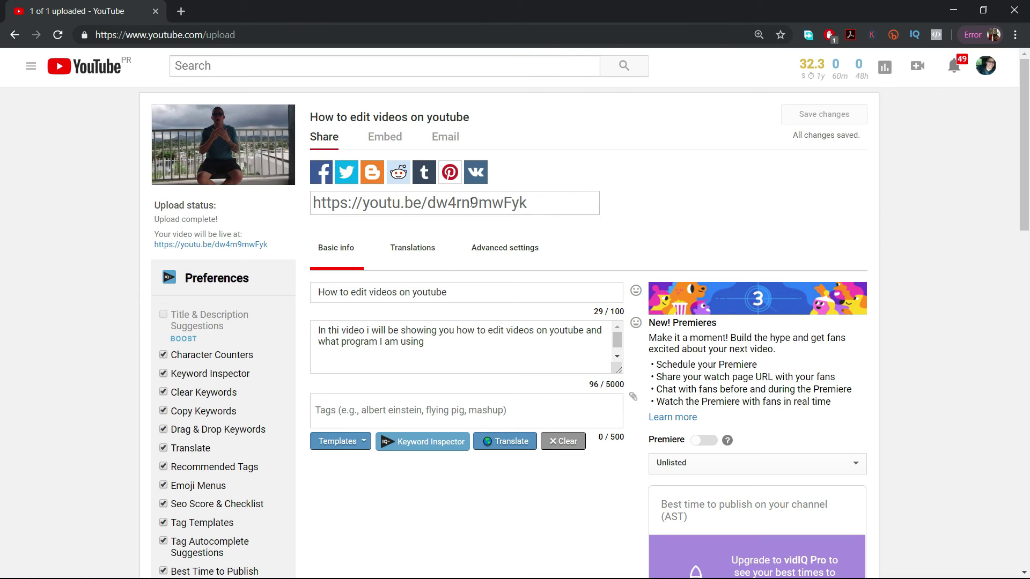
- Copy the video's share link, open it in a new browser tab and pause playback near the start
left_click(472, 202)
key("ctrl+c")
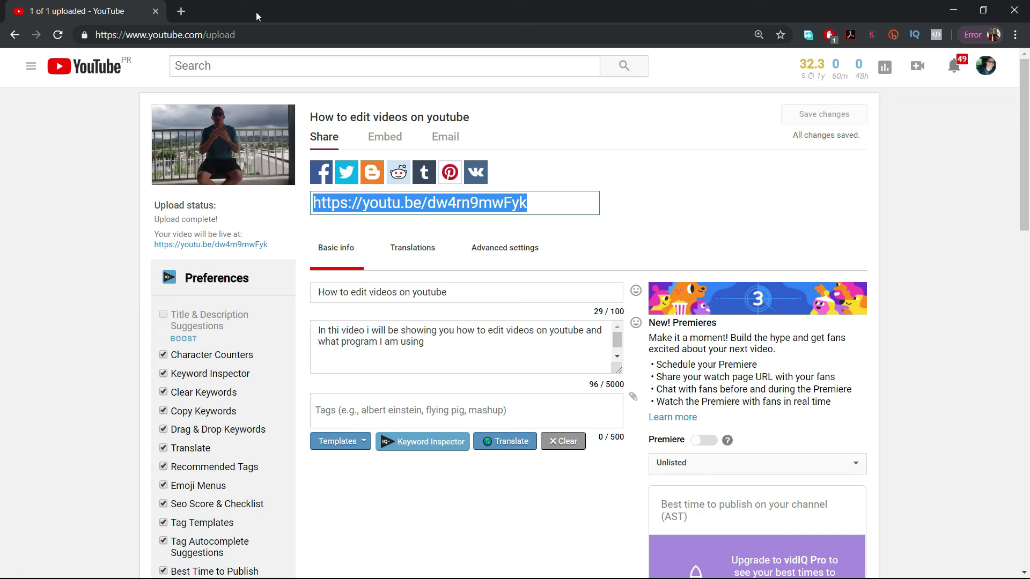
left_click(181, 11)
key("ctrl+v")
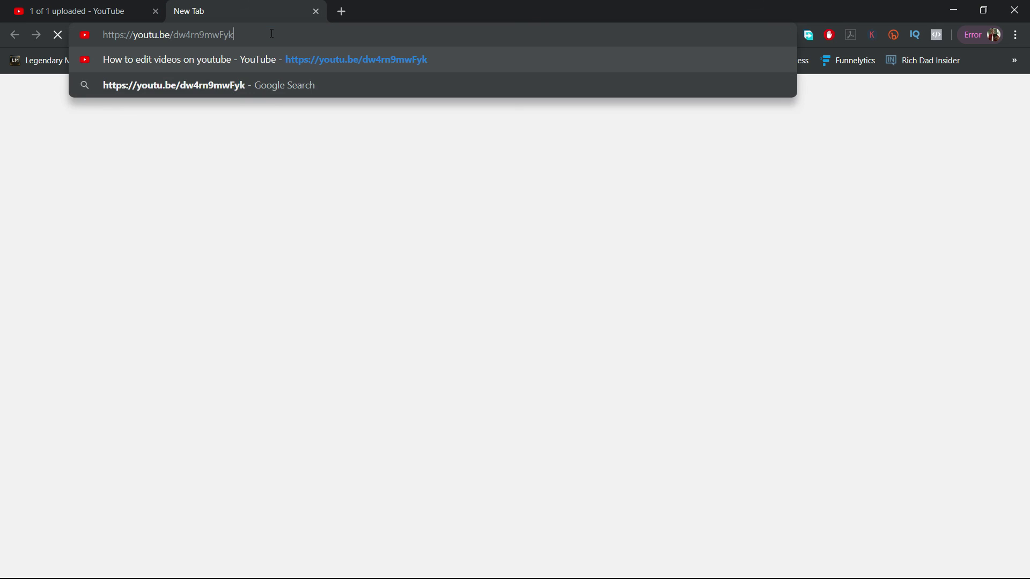
key("Return")
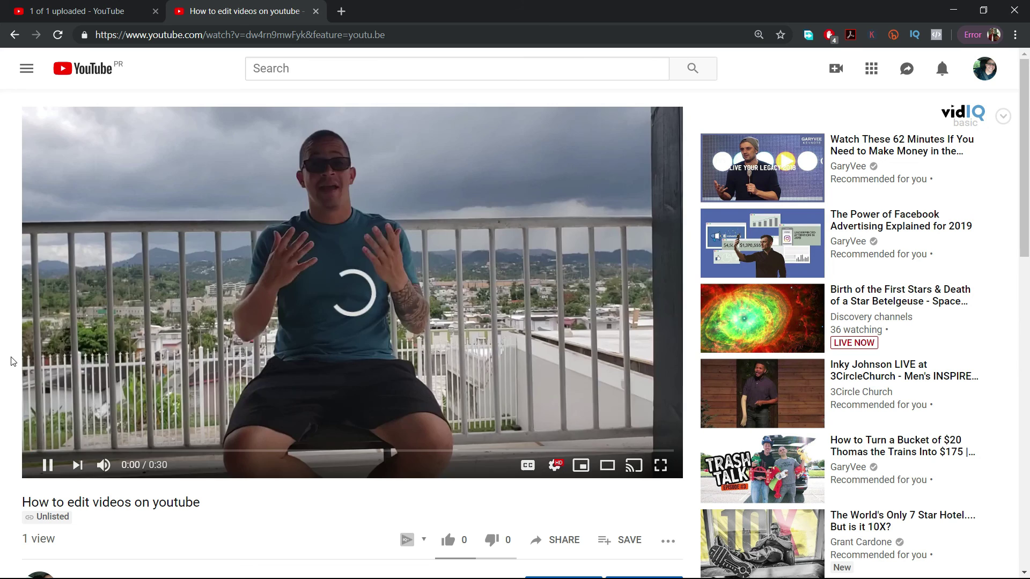
left_click(32, 451)
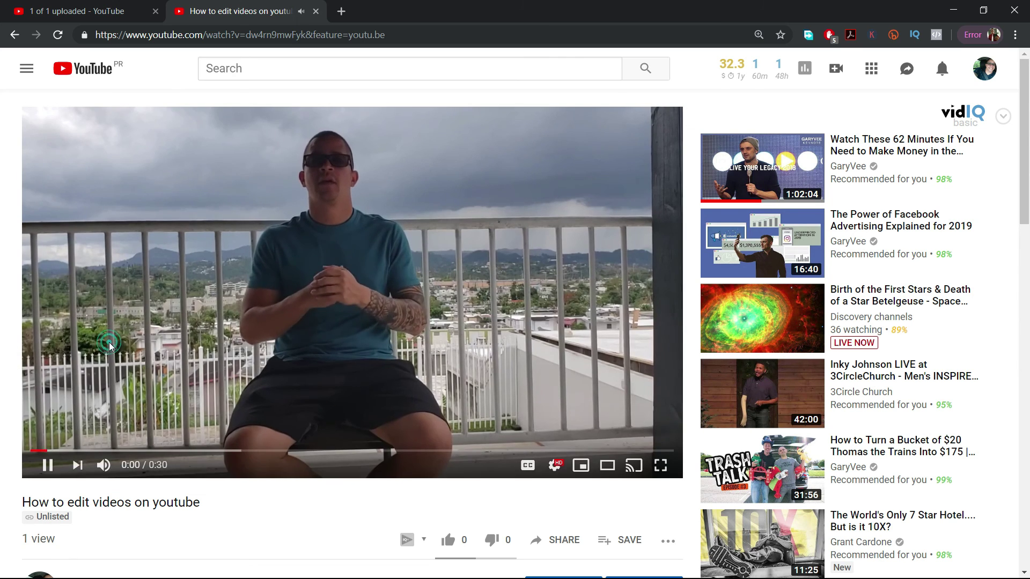
left_click(97, 13)
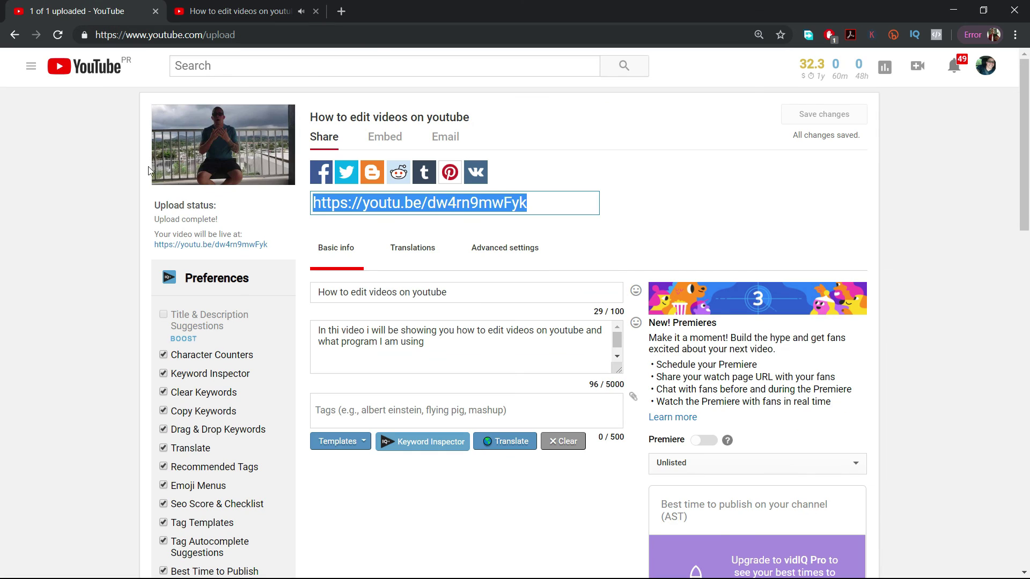
left_click(221, 14)
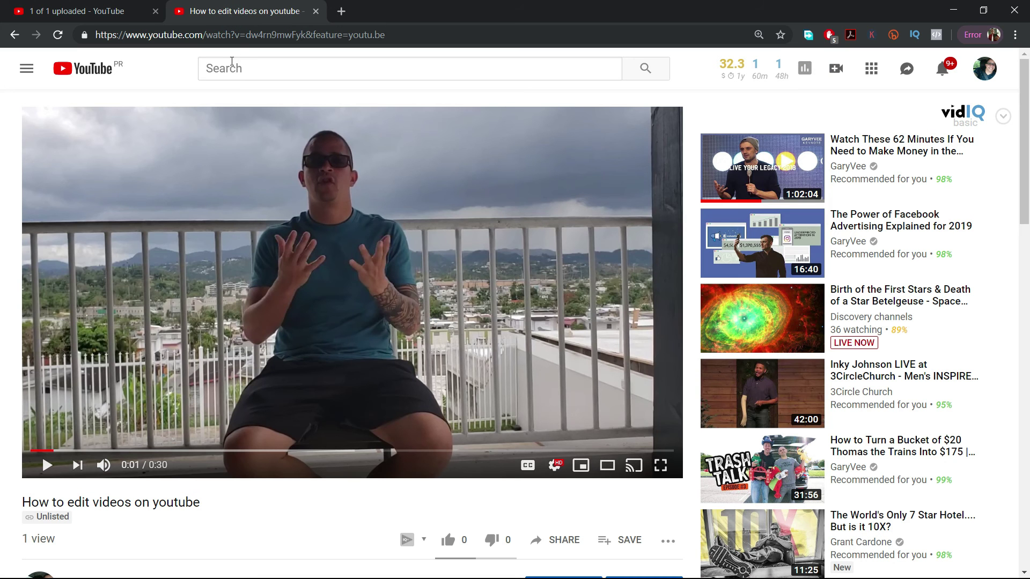
- Search YouTube for "how to edit videos on youtube"
left_click(231, 64)
type("how to")
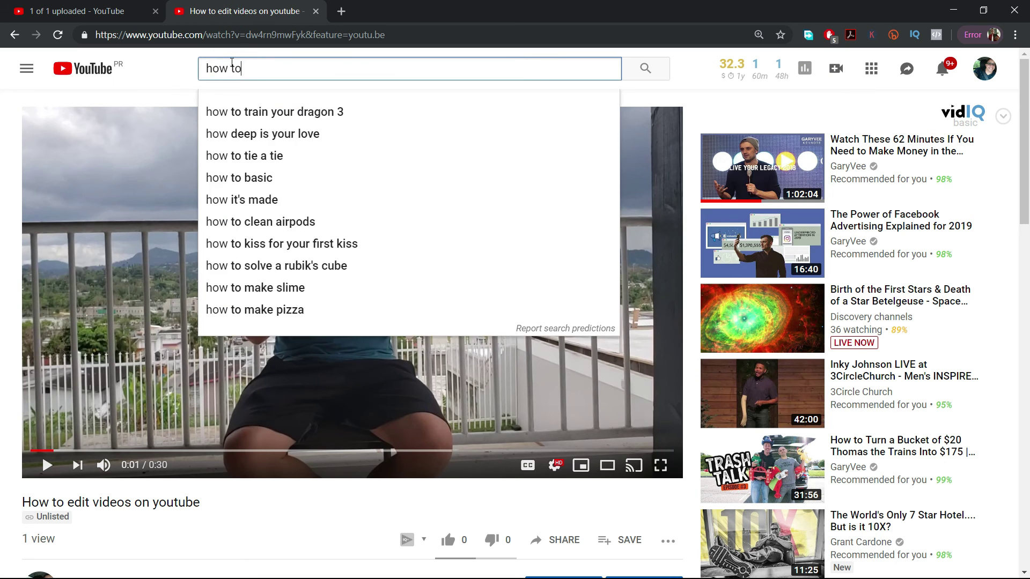
type(" edit videos")
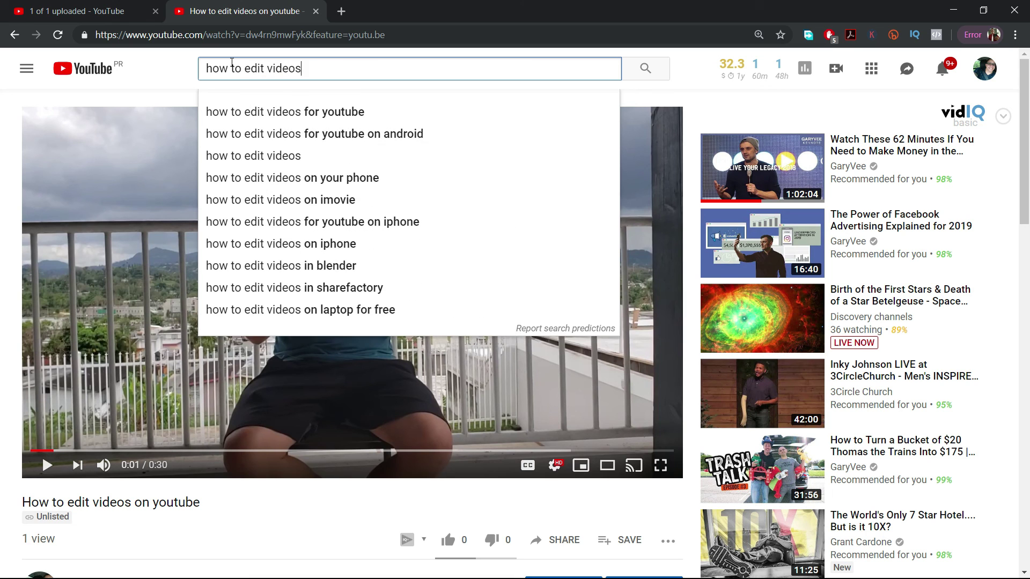
type(" on your")
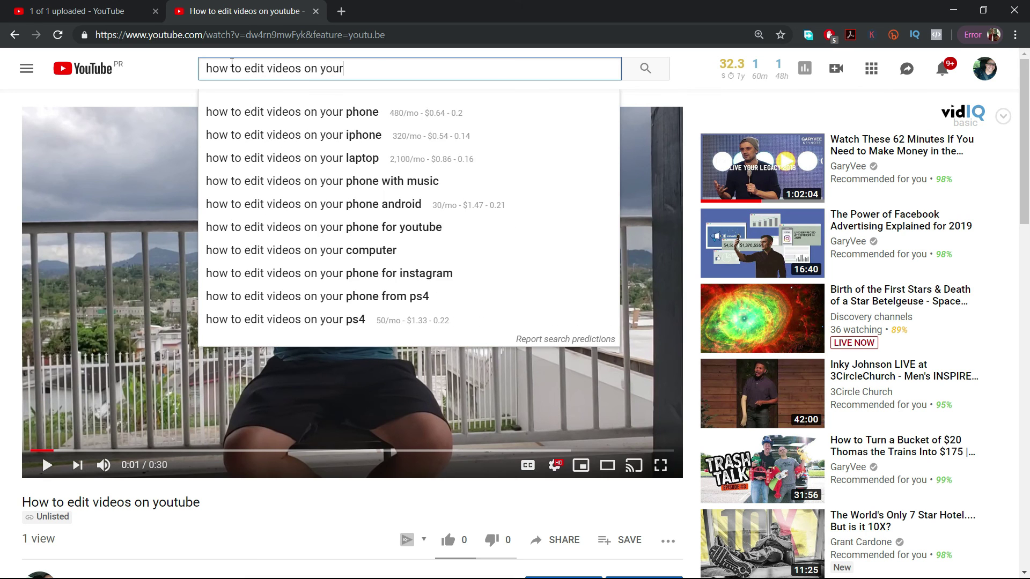
key("BackSpace")
type("tube")
key("Return")
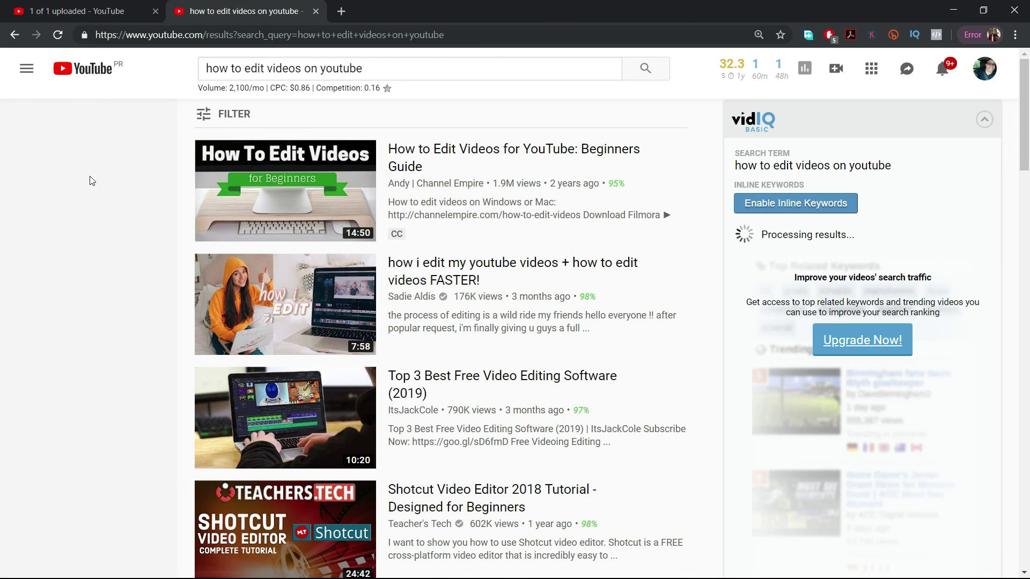
- Look through the search results, comparing the thumbnails and titles of competing video-editing tutorials
scroll(135, 225, "down", 1)
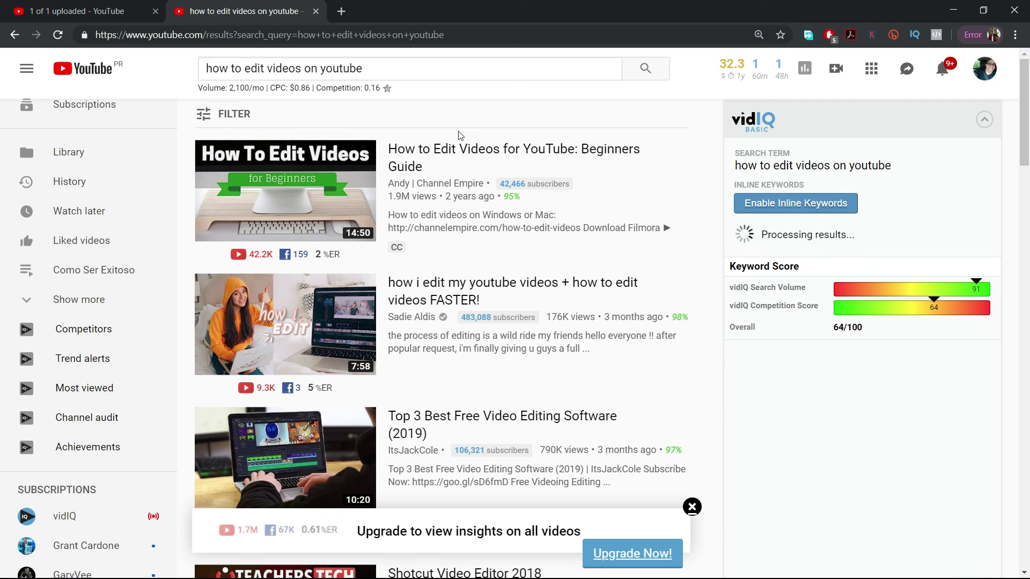
mouse_move(460, 147)
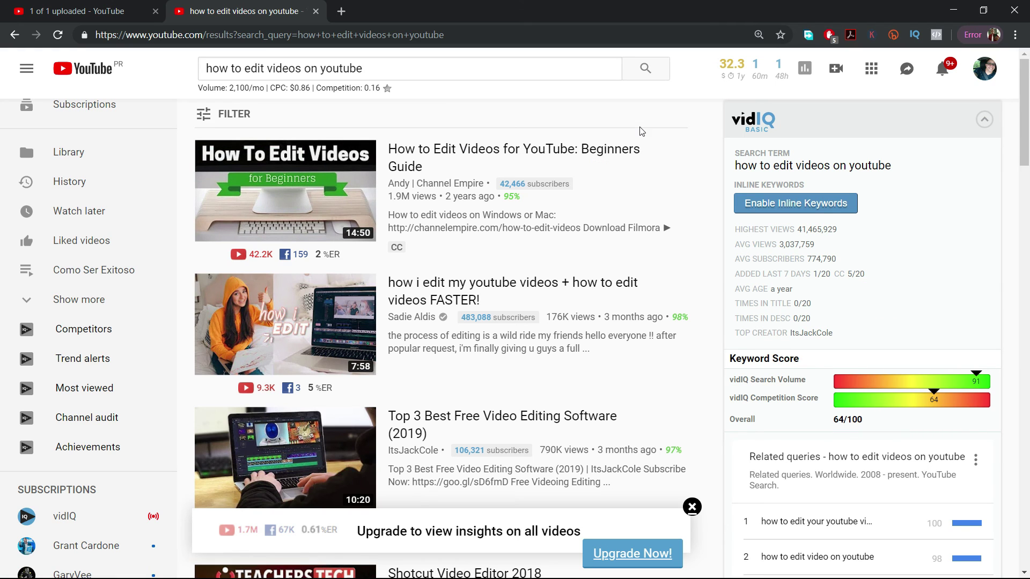
mouse_move(630, 184)
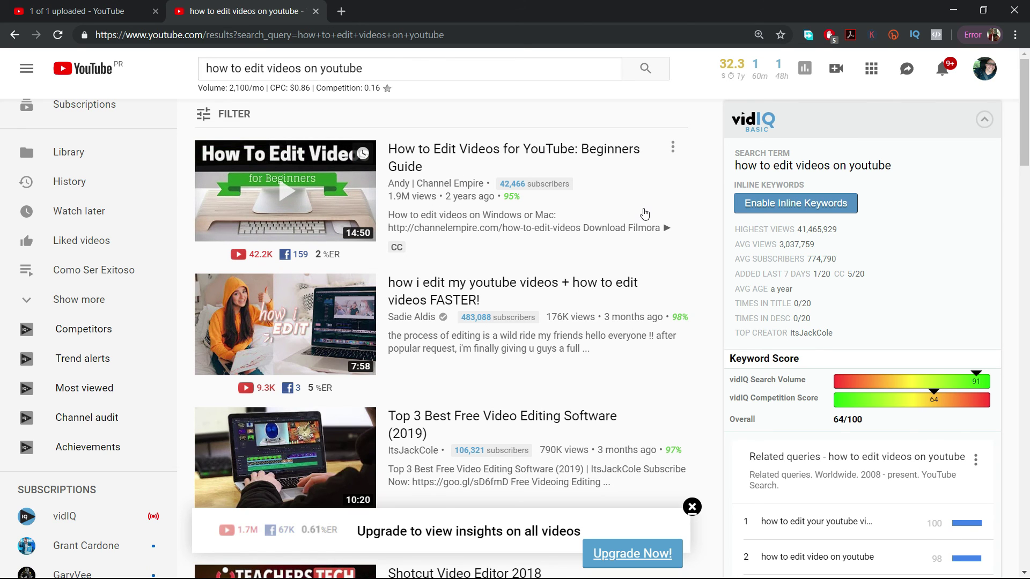
scroll(645, 213, "down", 10)
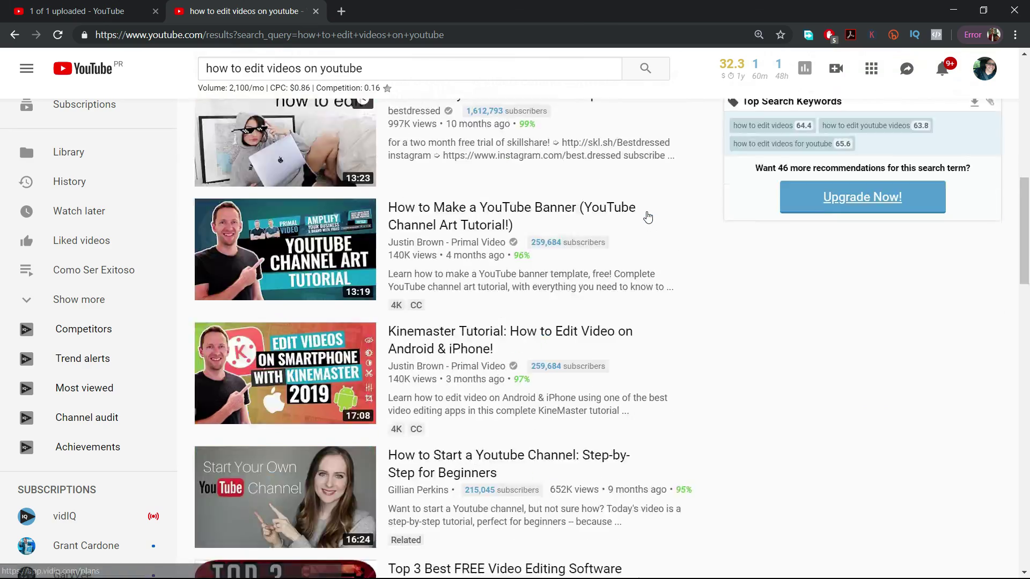
scroll(648, 216, "down", 13)
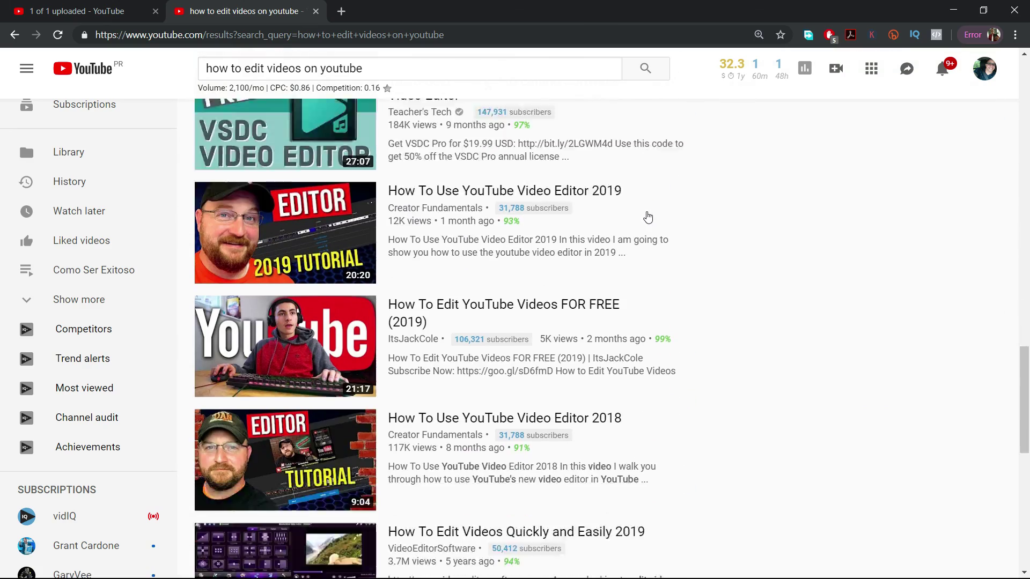
scroll(647, 216, "down", 10)
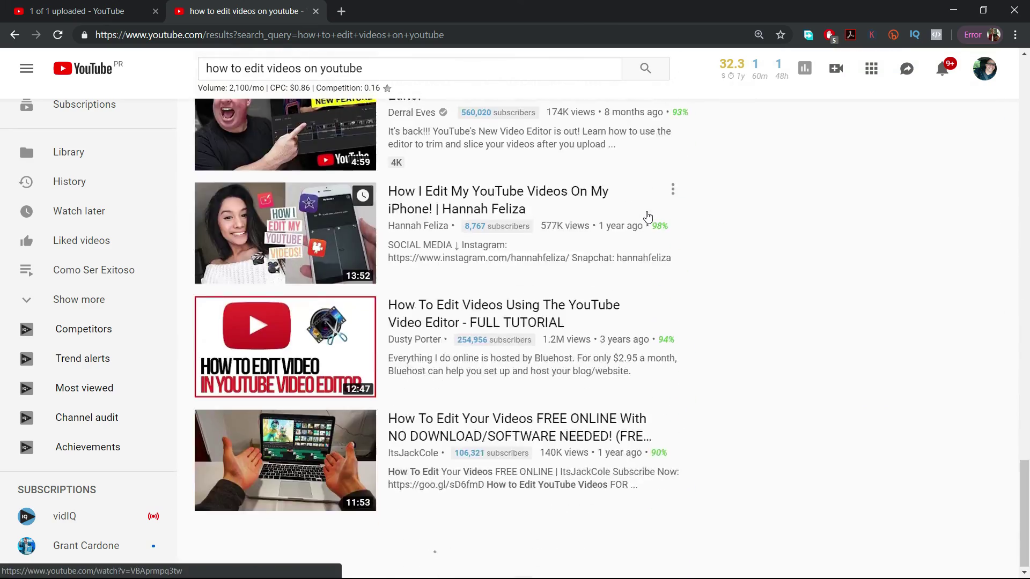
scroll(647, 216, "down", 10)
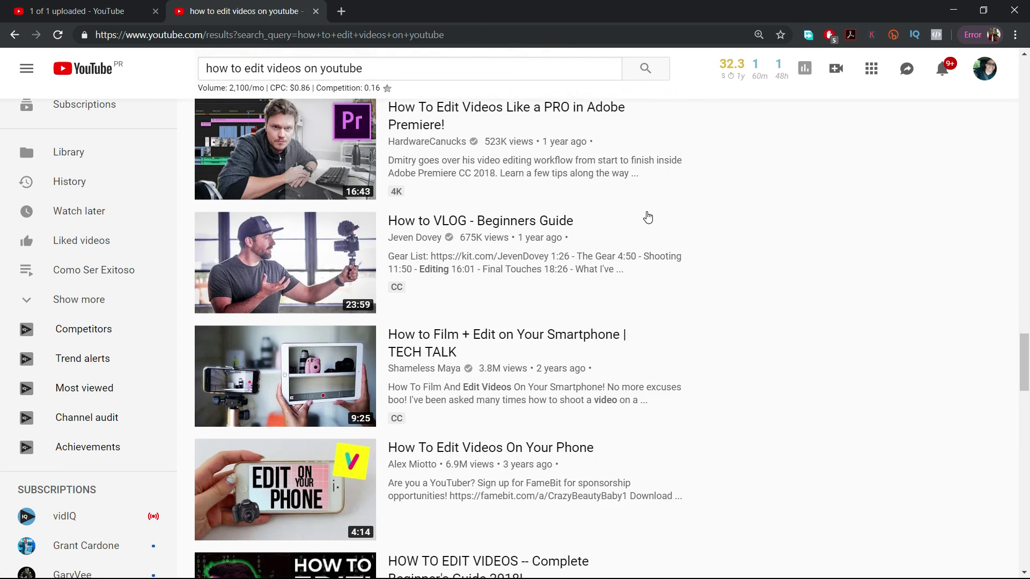
- Examine the thumbnails and titles further down the "how to edit videos on youtube" results and return to the first ones
scroll(648, 216, "down", 1)
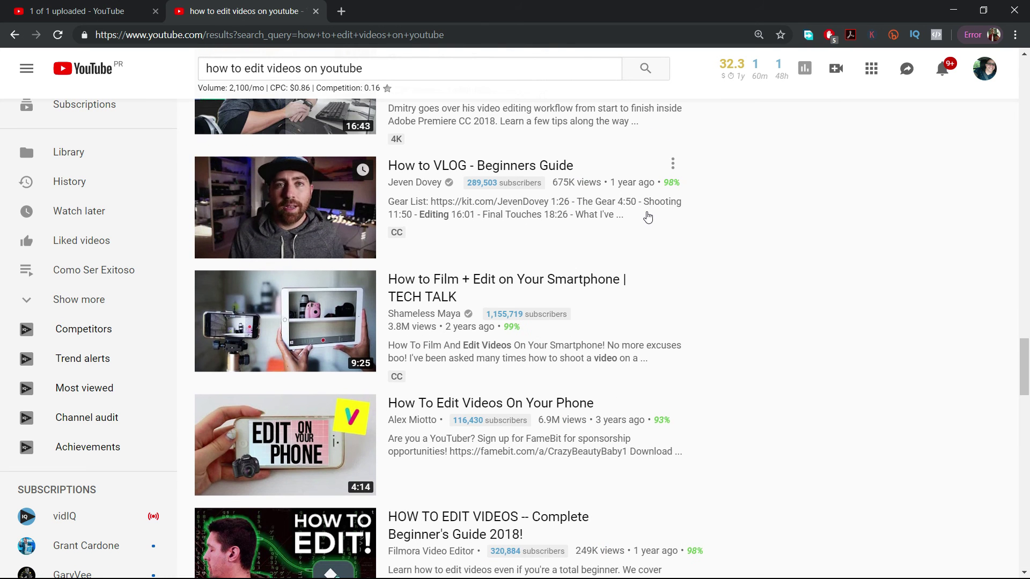
scroll(647, 230, "down", 8)
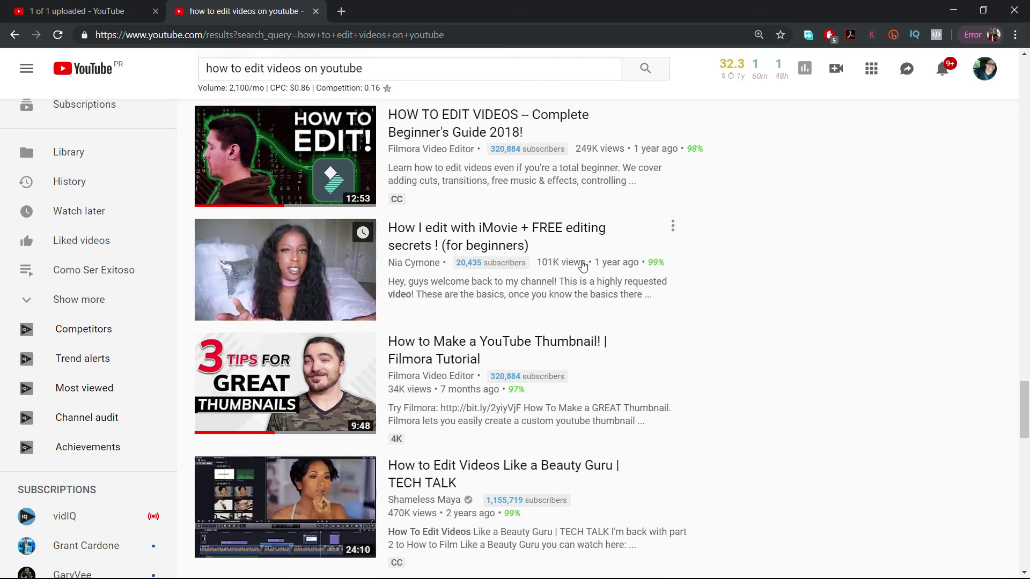
scroll(617, 263, "down", 6)
scroll(583, 266, "down", 20)
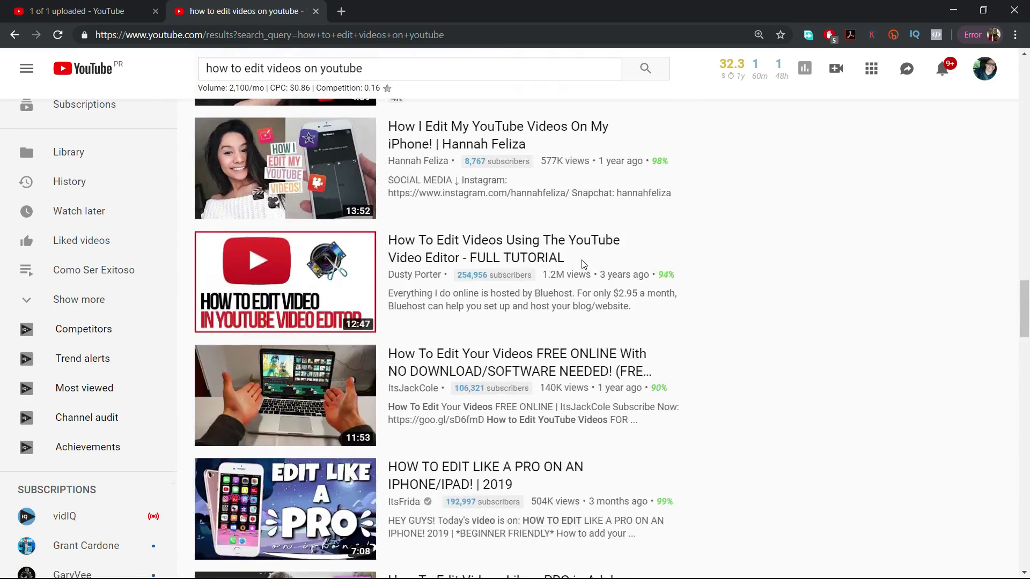
scroll(583, 265, "up", 20)
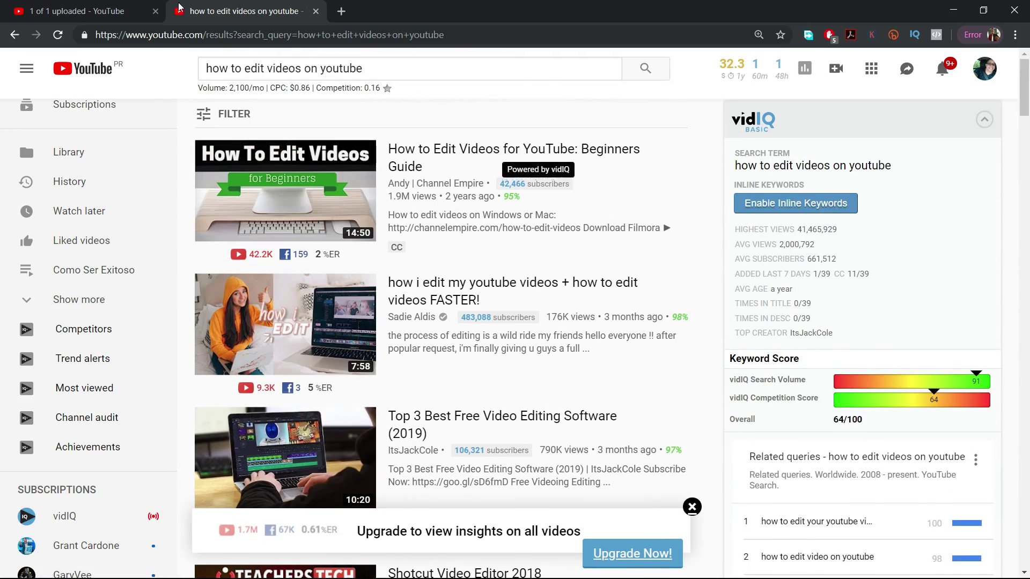
- Review the uploaded video's details page, including its visibility setting, SEO checklist and selected custom thumbnail
left_click(104, 11)
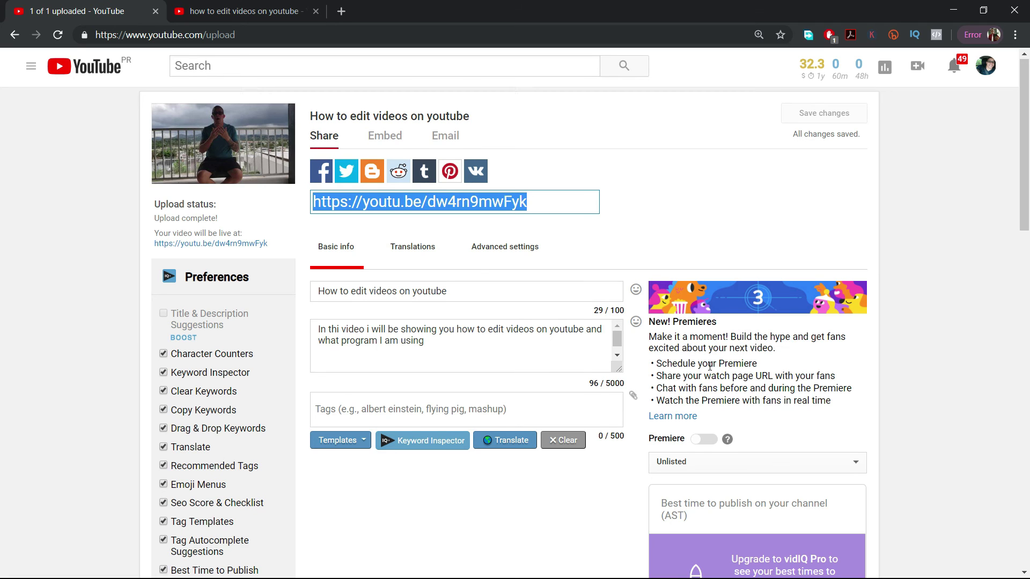
scroll(698, 262, "down", 5)
scroll(662, 225, "up", 5)
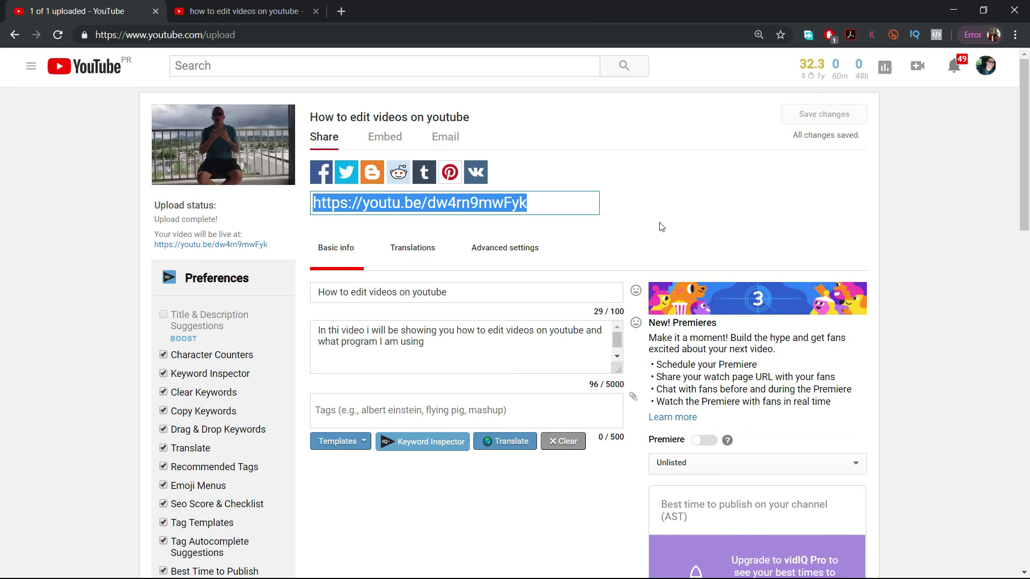
left_click(651, 190)
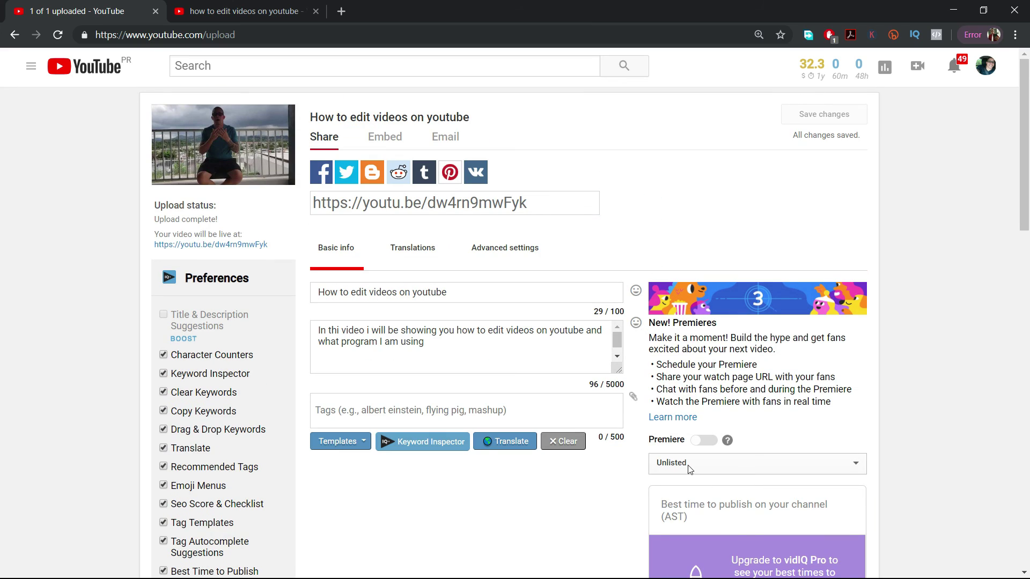
scroll(627, 488, "down", 18)
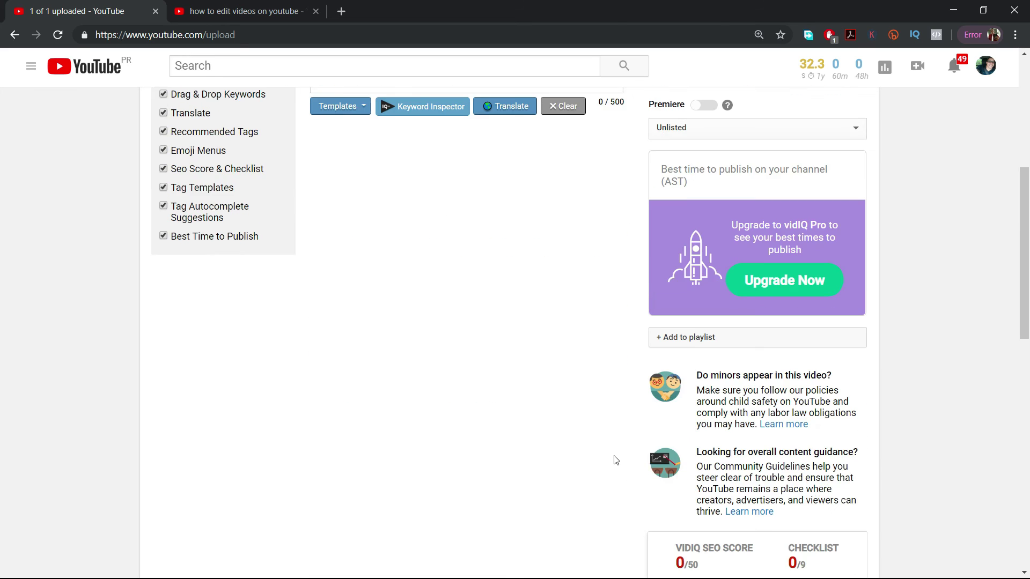
scroll(614, 455, "up", 18)
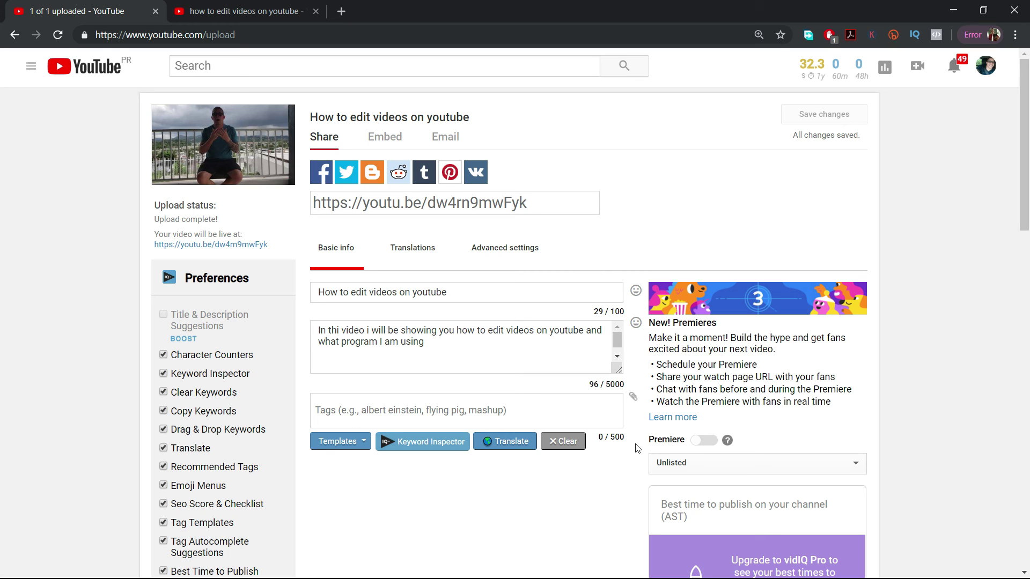
scroll(628, 454, "down", 18)
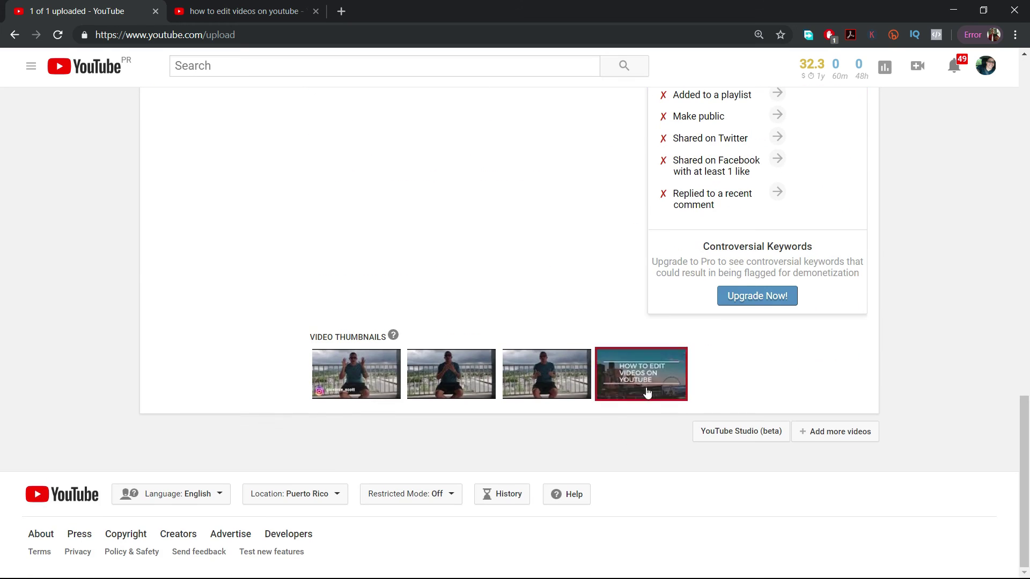
mouse_move(640, 377)
scroll(625, 358, "up", 18)
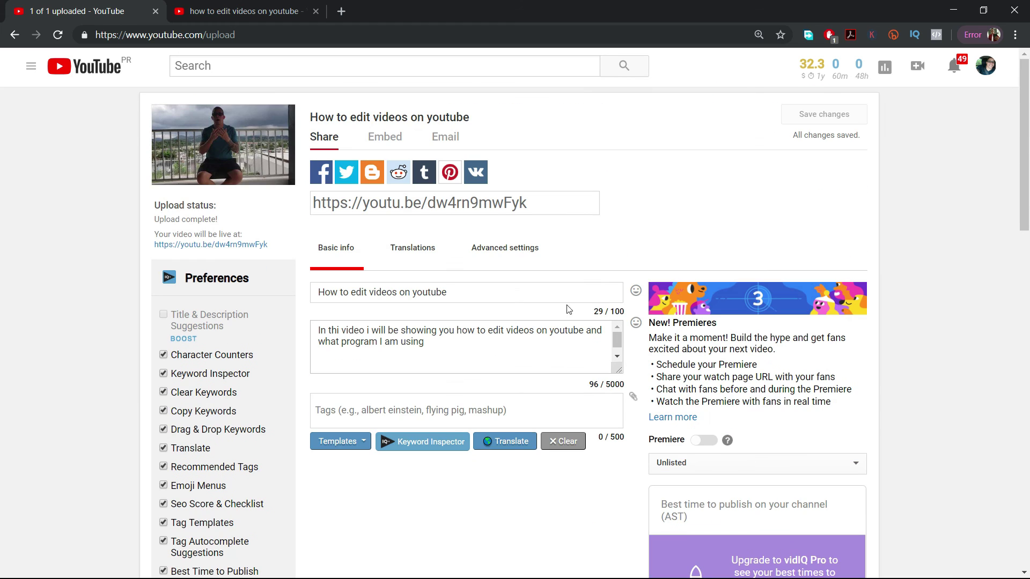
- Return to the search results and compare the competing thumbnails with the uploaded video's custom thumbnail
left_click(244, 11)
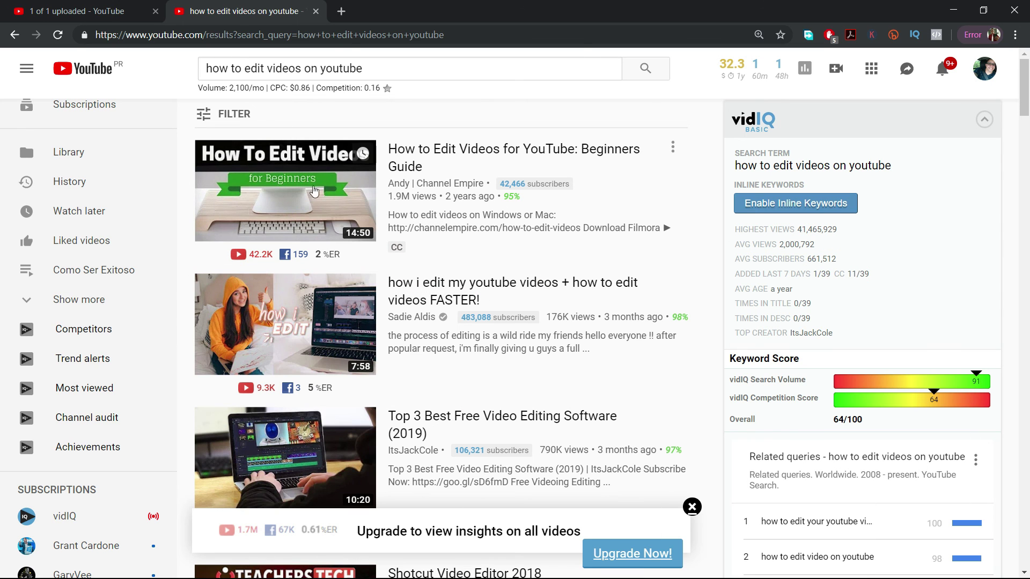
scroll(609, 375, "down", 6)
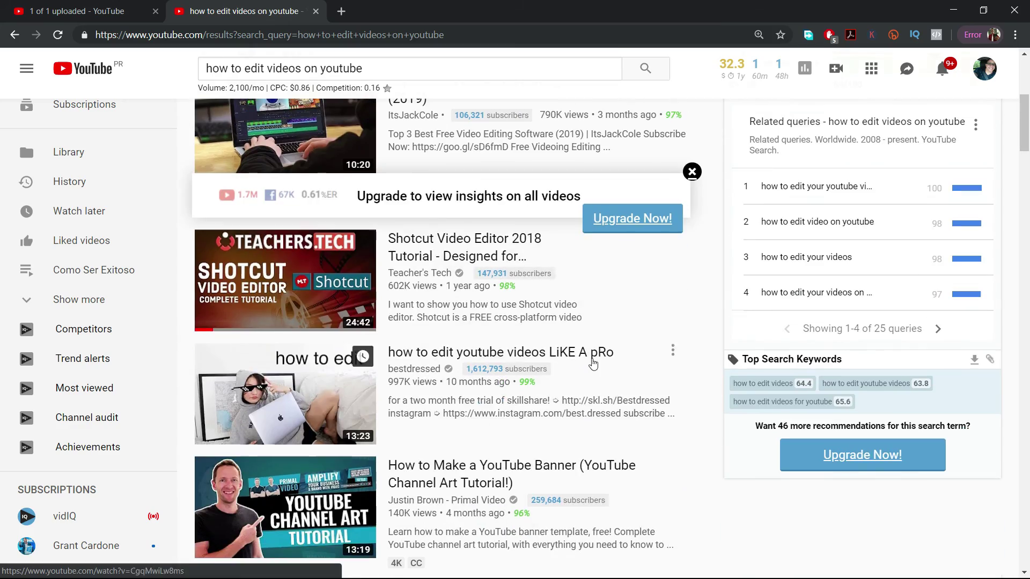
scroll(258, 374, "down", 18)
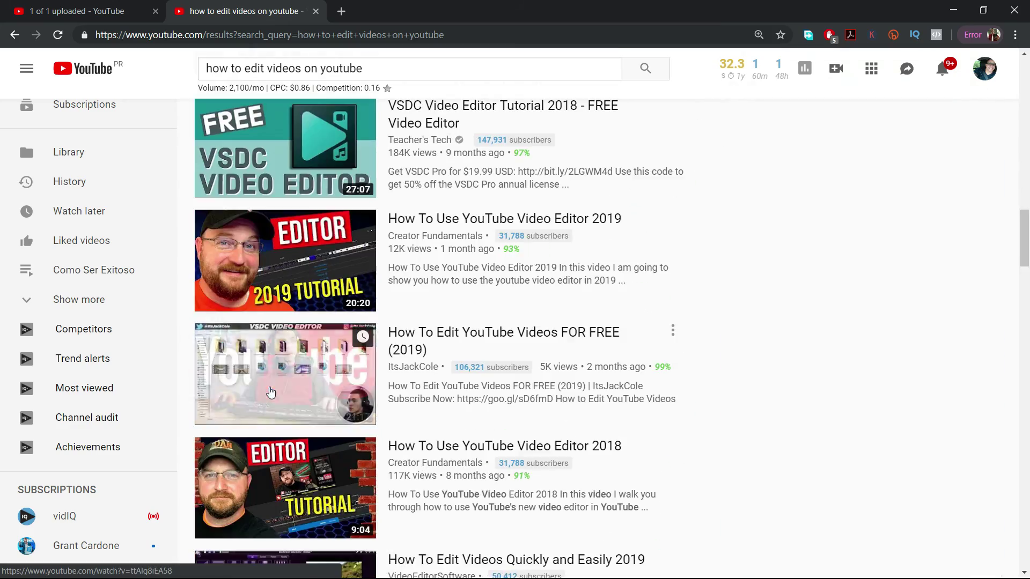
scroll(233, 403, "down", 15)
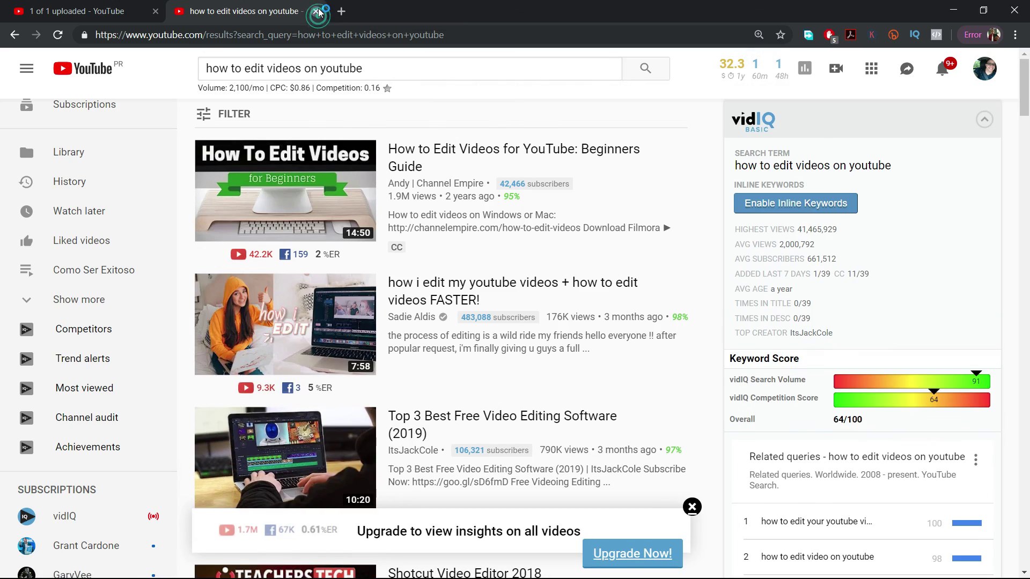
- Close the search results page and the browser, and switch to the video project in Filmora9
left_click(316, 10)
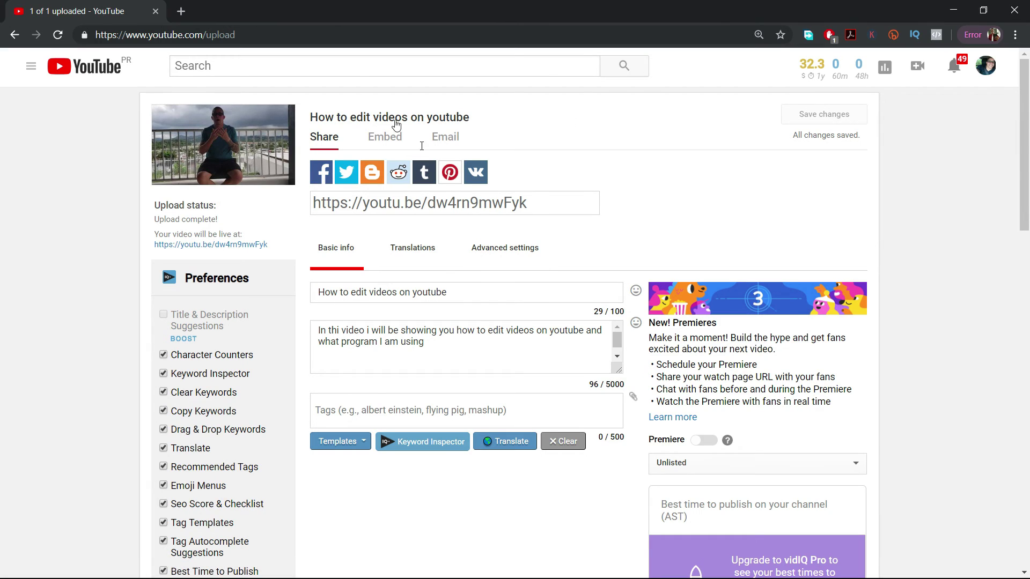
left_click(1014, 10)
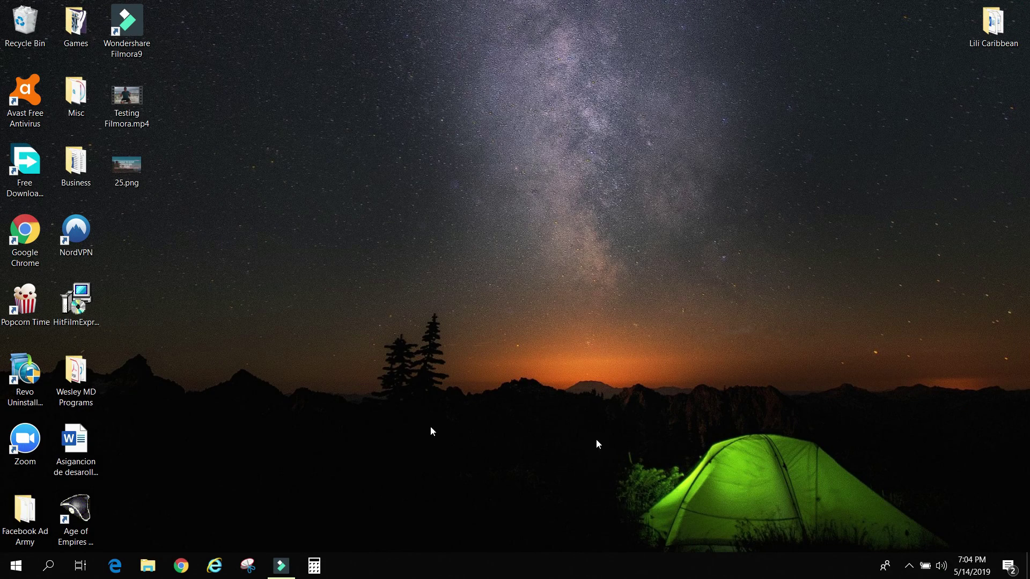
left_click(282, 566)
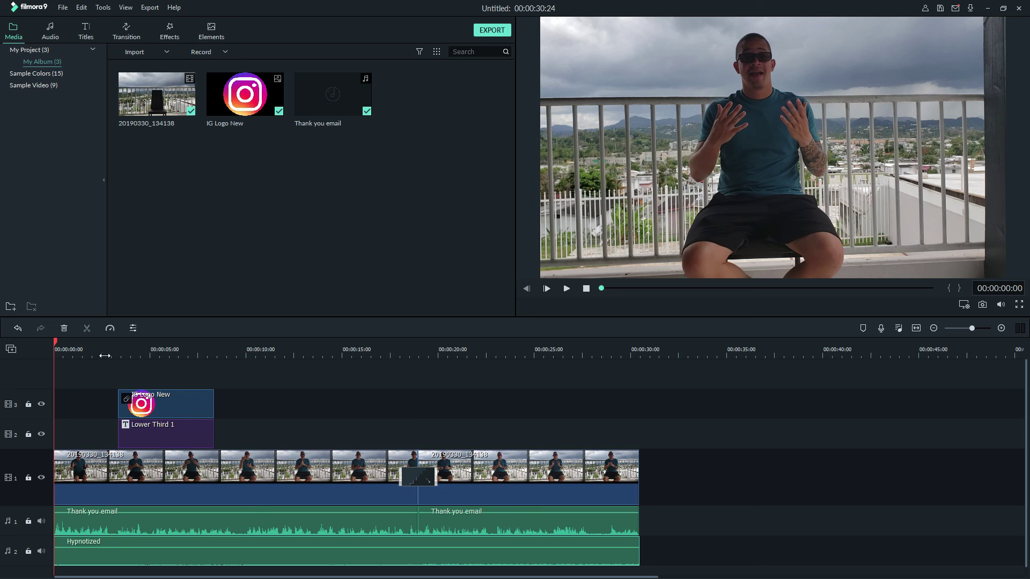
- Scrub through the edited timeline from the start to about 29 seconds, return to the start and look over the logo and lower-third clips
left_click_drag(104, 356, 115, 357)
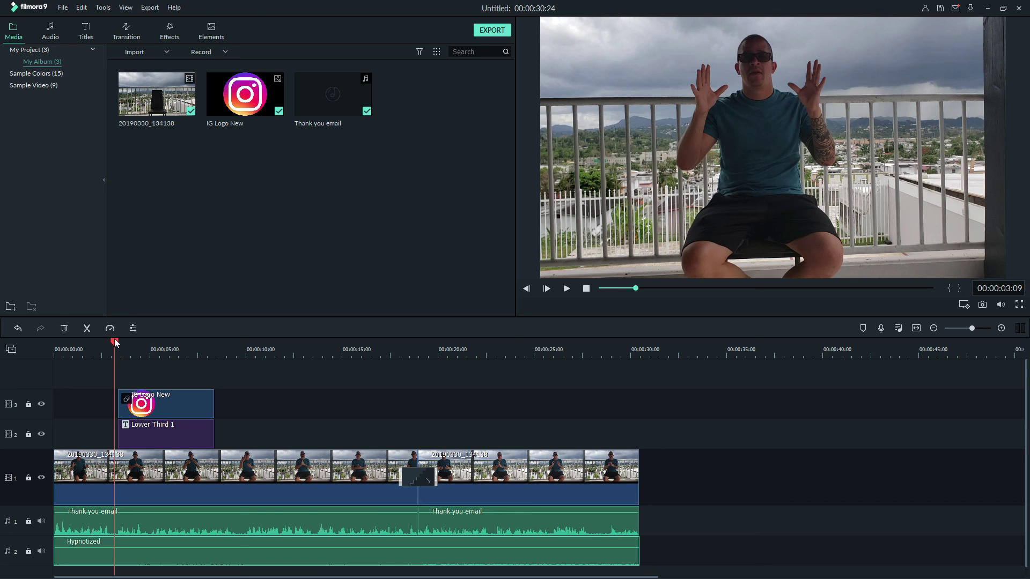
left_click_drag(114, 356, 46, 363)
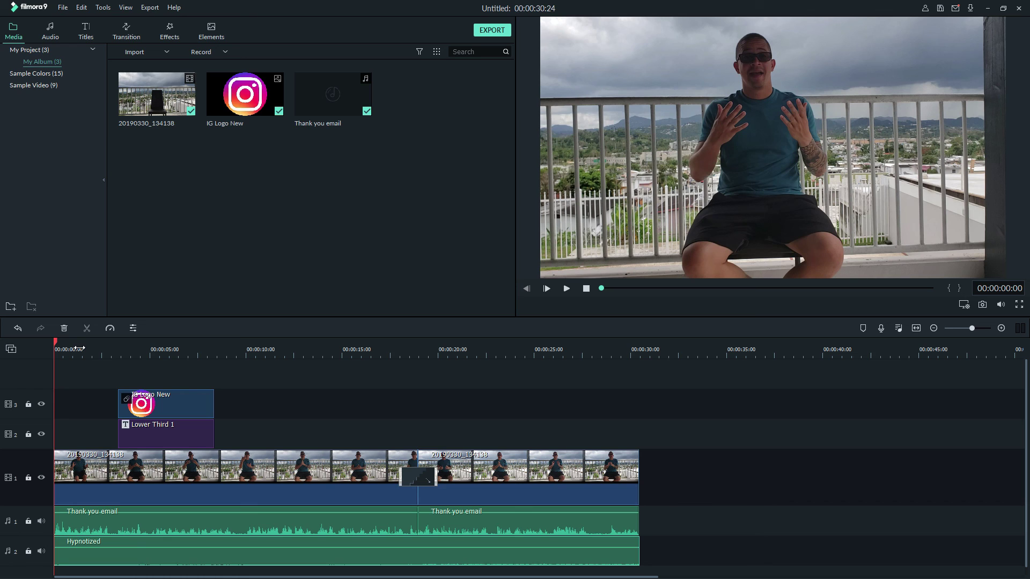
scroll(91, 402, "down", 1)
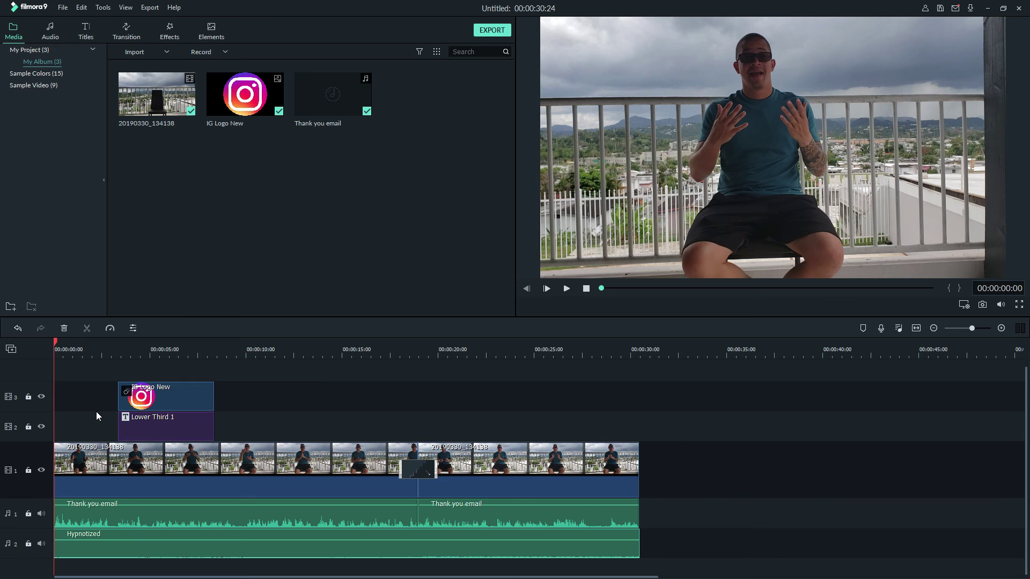
left_click(91, 355)
left_click_drag(94, 355, 616, 401)
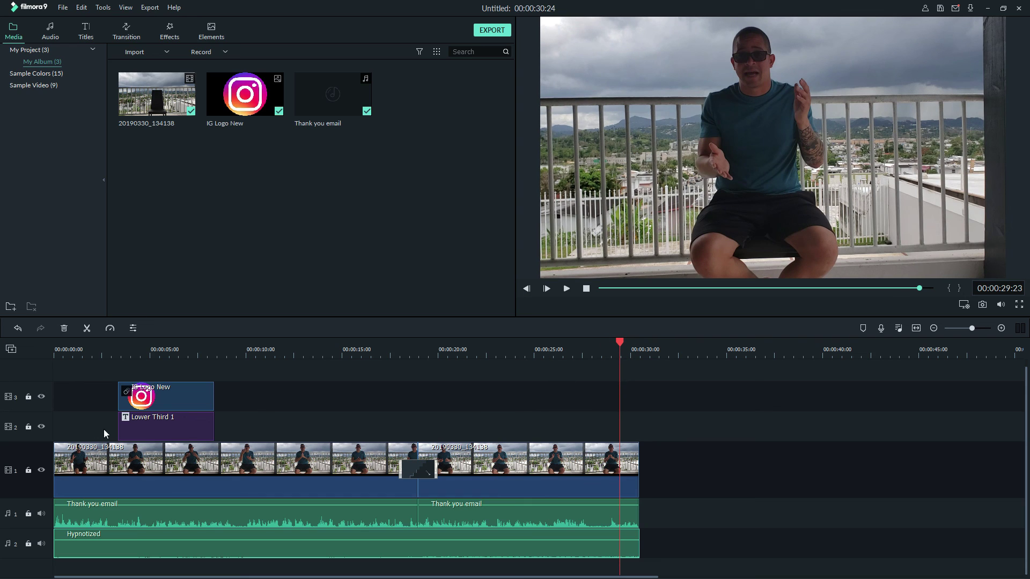
left_click(60, 350)
left_click_drag(60, 349, 54, 349)
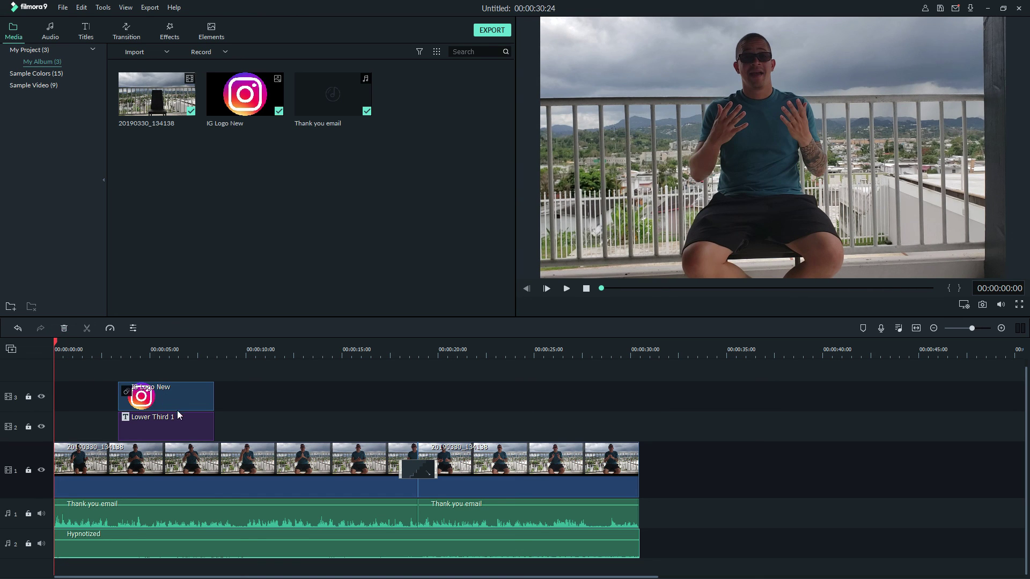
left_click(178, 395)
left_click(99, 361)
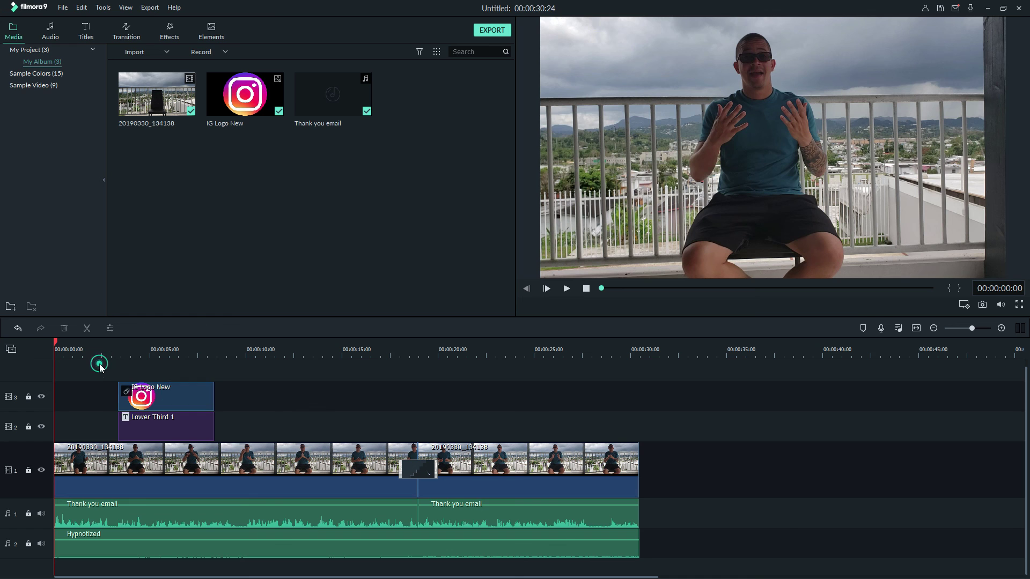
- Minimize Filmora9, open Chrome and search Google Images for "instagram transparent logo"
left_click(986, 7)
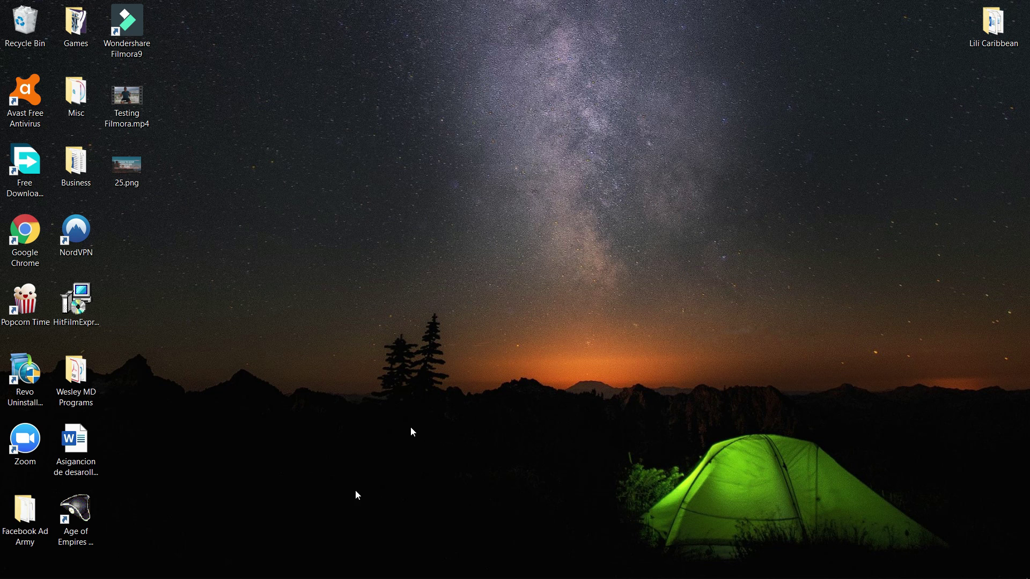
left_click(175, 560)
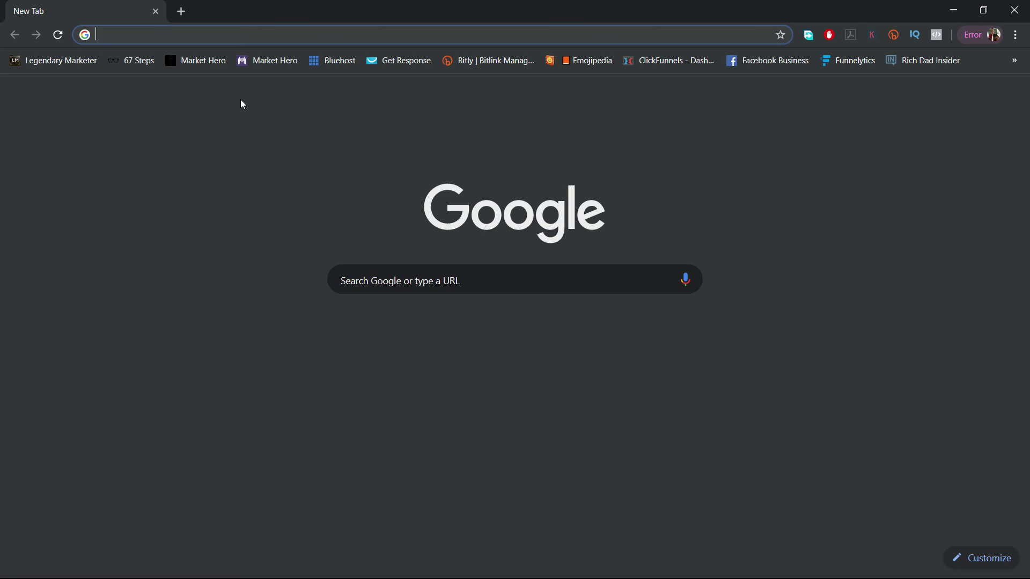
type("instagra")
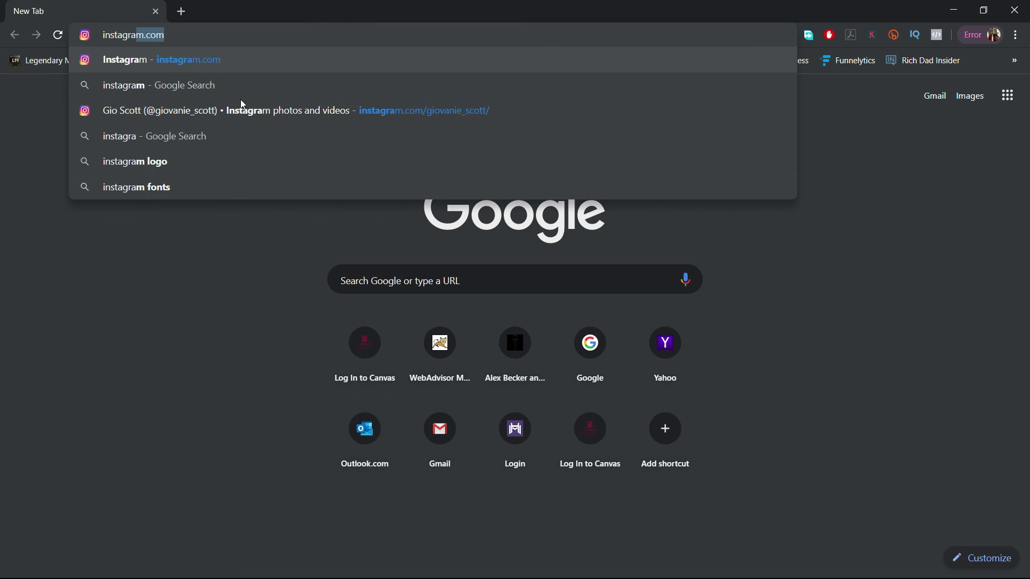
type("m t")
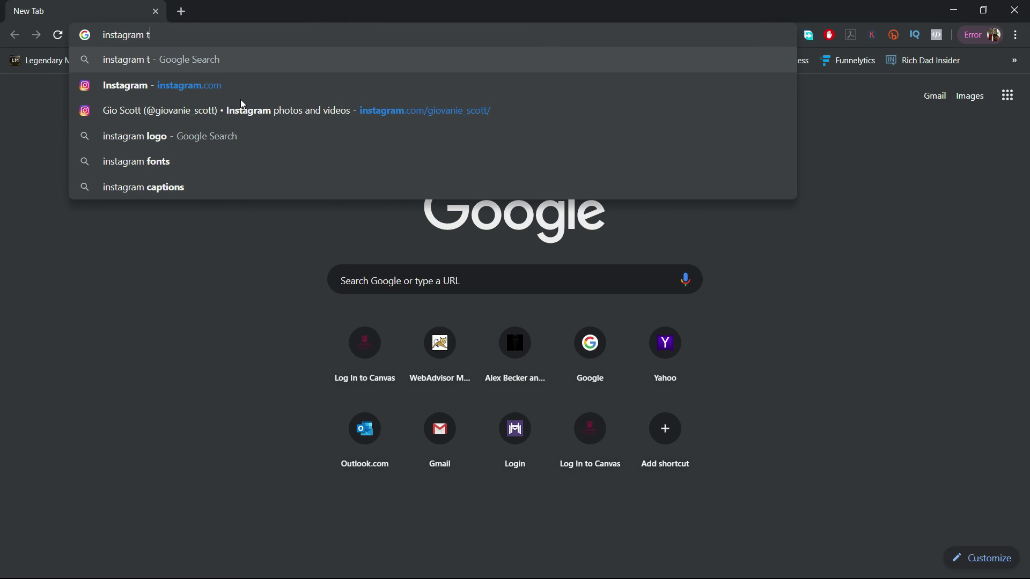
type("rans")
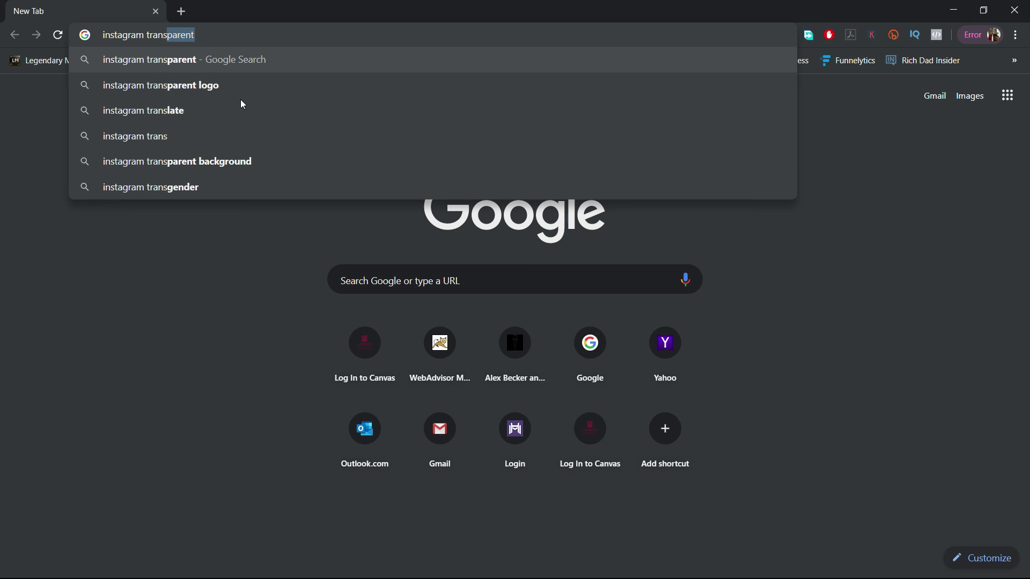
key("Down")
key("Return")
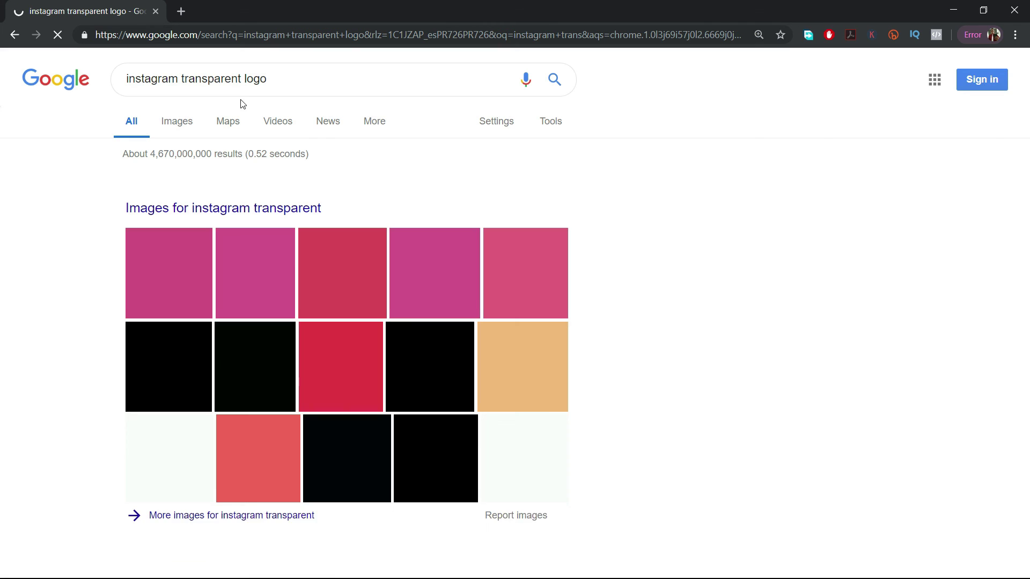
left_click(177, 123)
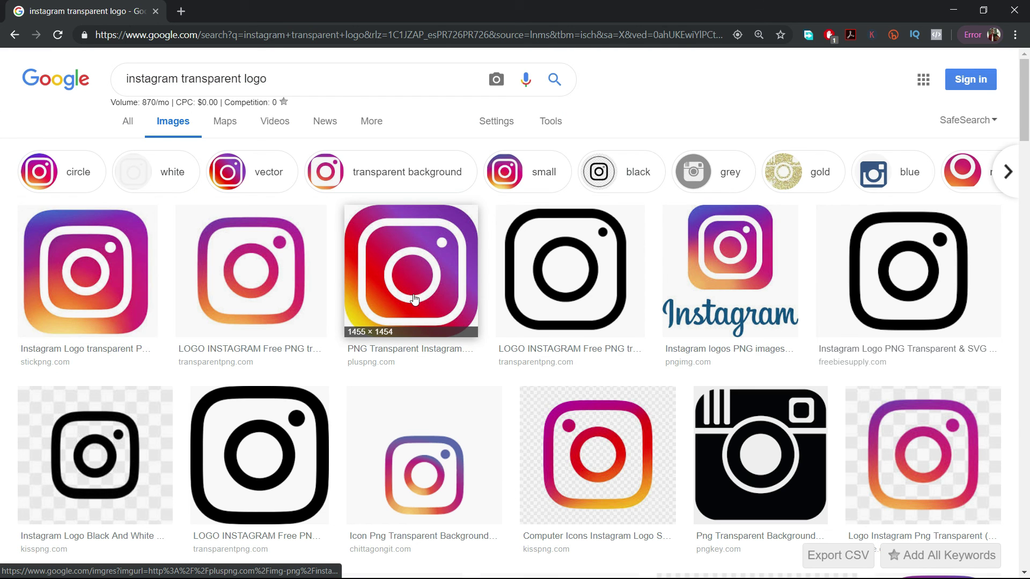
- Open the StickPNG page of the first Instagram logo result and bring its license details and download option into view
left_click(112, 290)
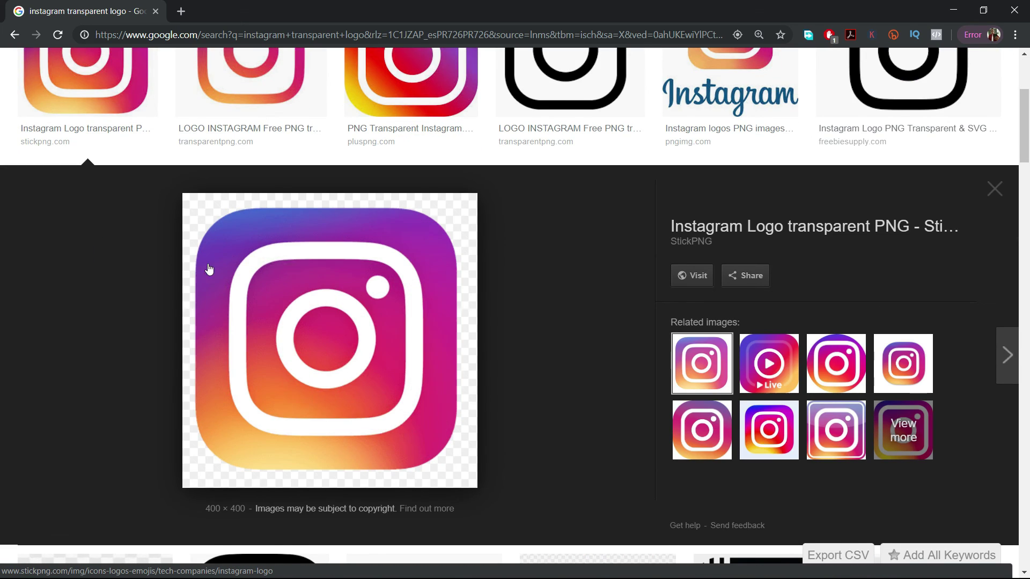
scroll(367, 298, "down", 1)
left_click(408, 309)
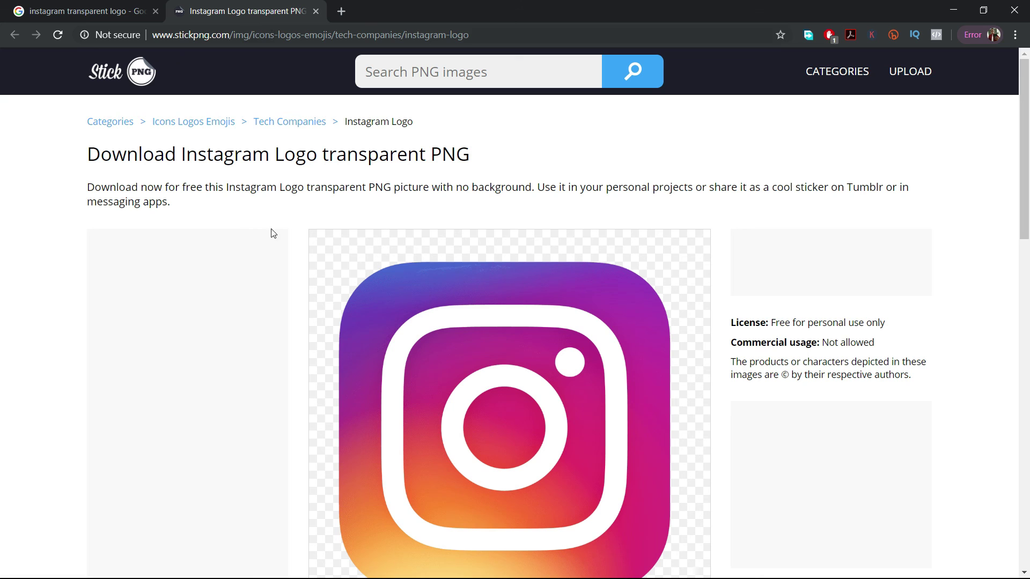
scroll(359, 259, "down", 5)
scroll(518, 248, "up", 2)
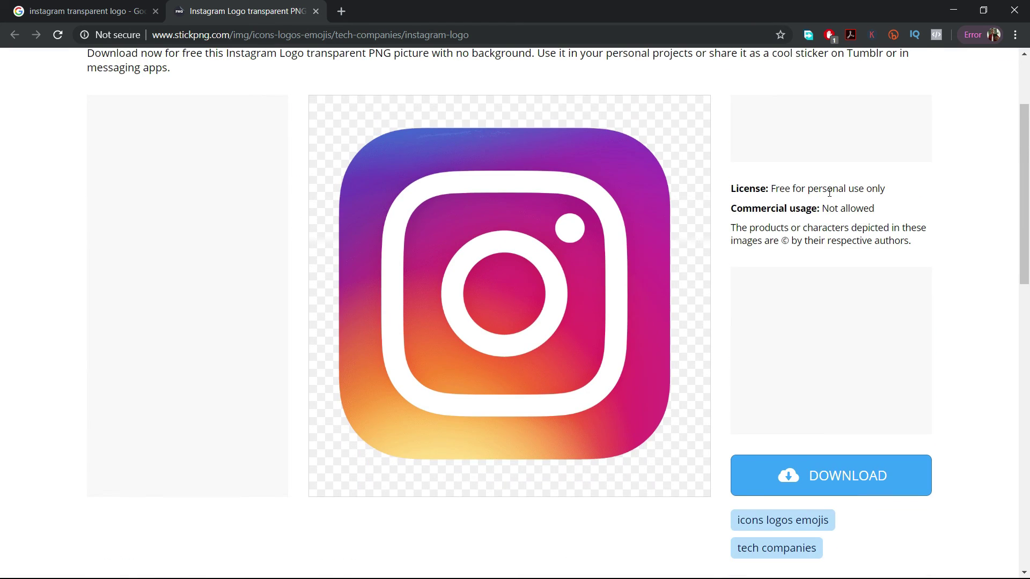
scroll(874, 197, "down", 4)
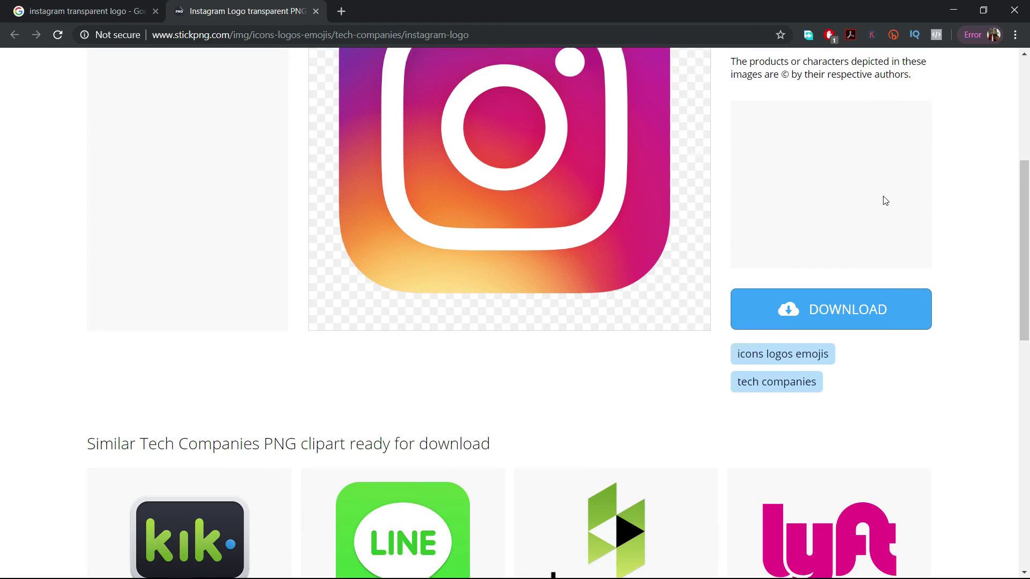
- Review the Instagram logo's license and commercial usage terms and the similar tech company logos on the StickPNG page
scroll(835, 191, "up", 4)
left_click_drag(769, 187, 876, 184)
left_click(875, 182)
scroll(877, 184, "down", 4)
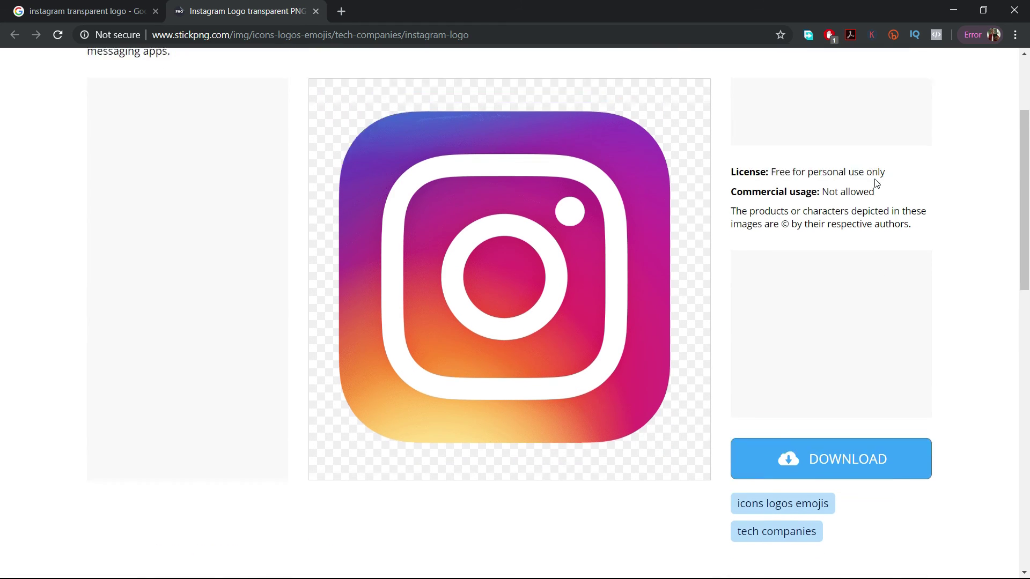
scroll(628, 260, "down", 5)
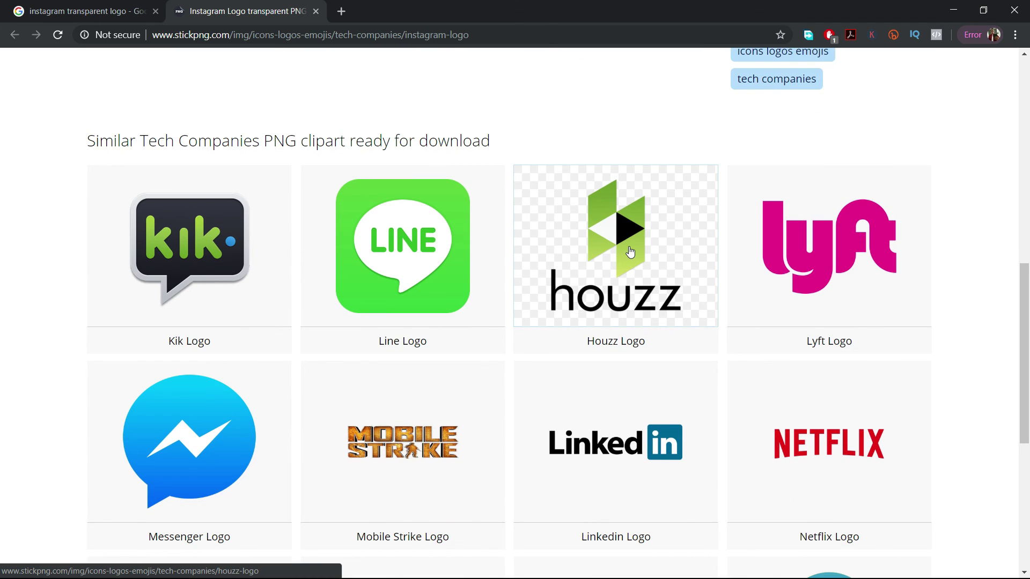
scroll(628, 248, "up", 9)
scroll(851, 474, "up", 3)
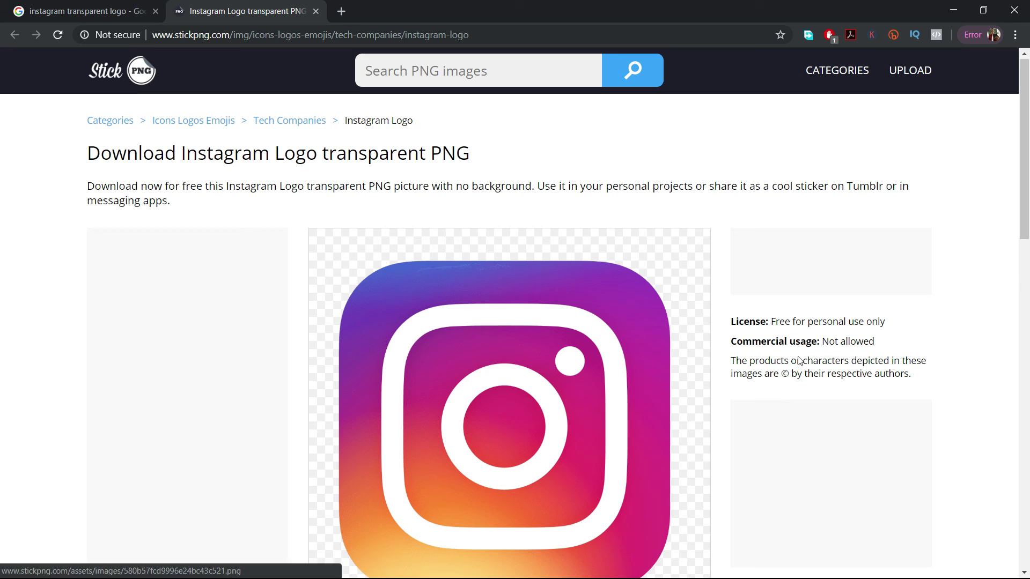
- Switch back to Filmora9, play the Instagram logo and lower-third section from just before its clips begin, and return to the timeline start
left_click(954, 10)
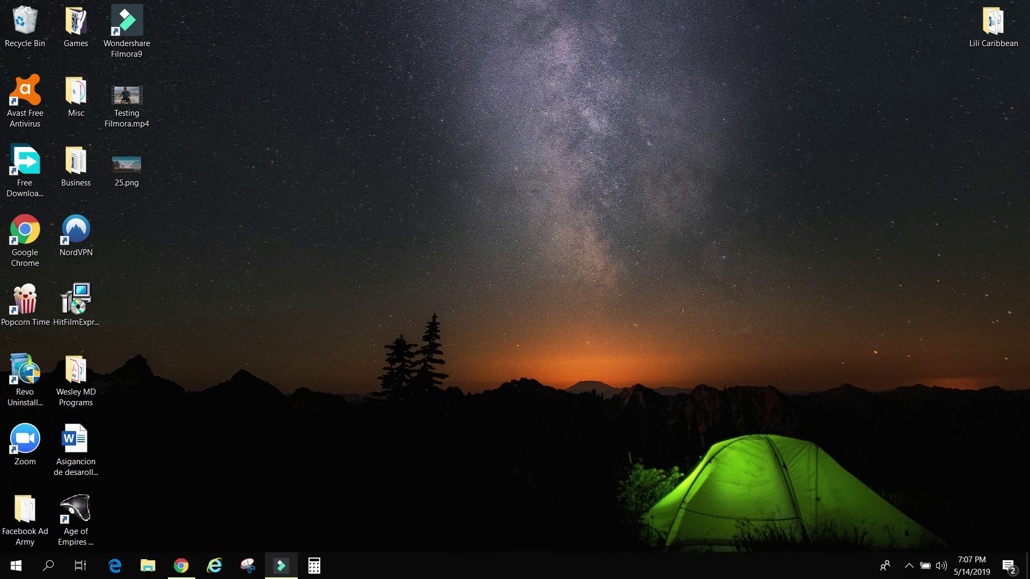
left_click(281, 565)
left_click(106, 346)
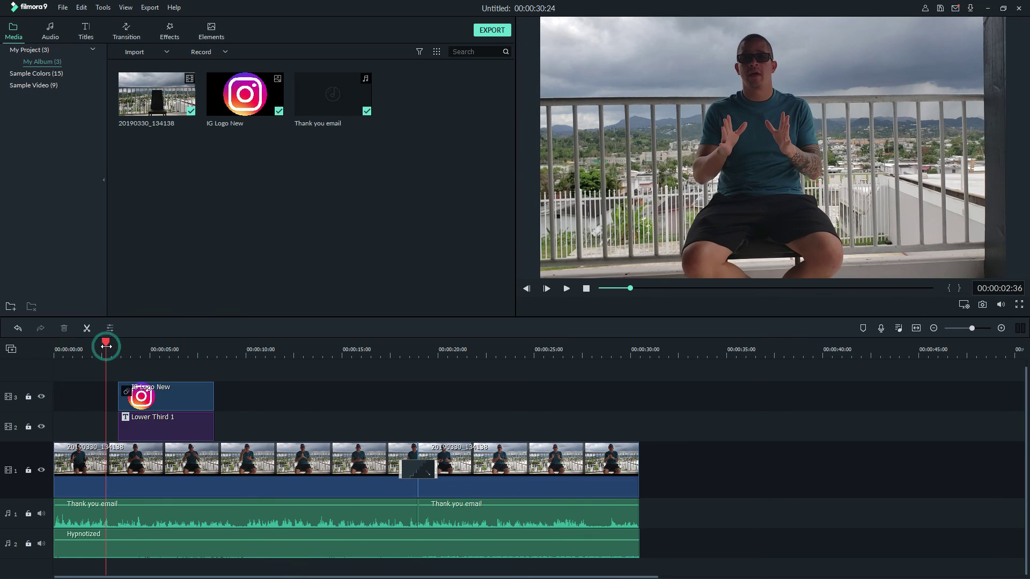
key("space")
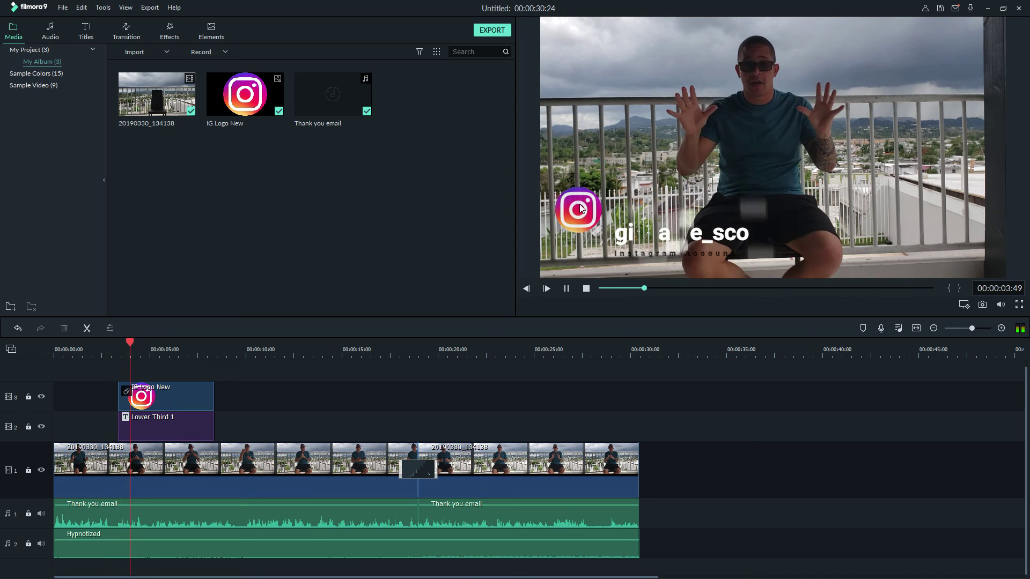
key("space")
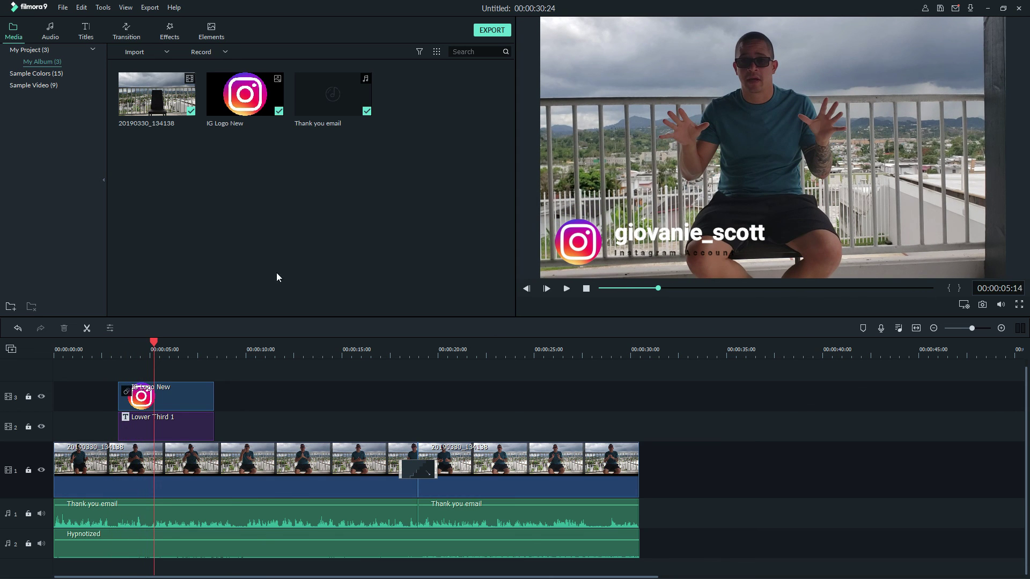
left_click(107, 354)
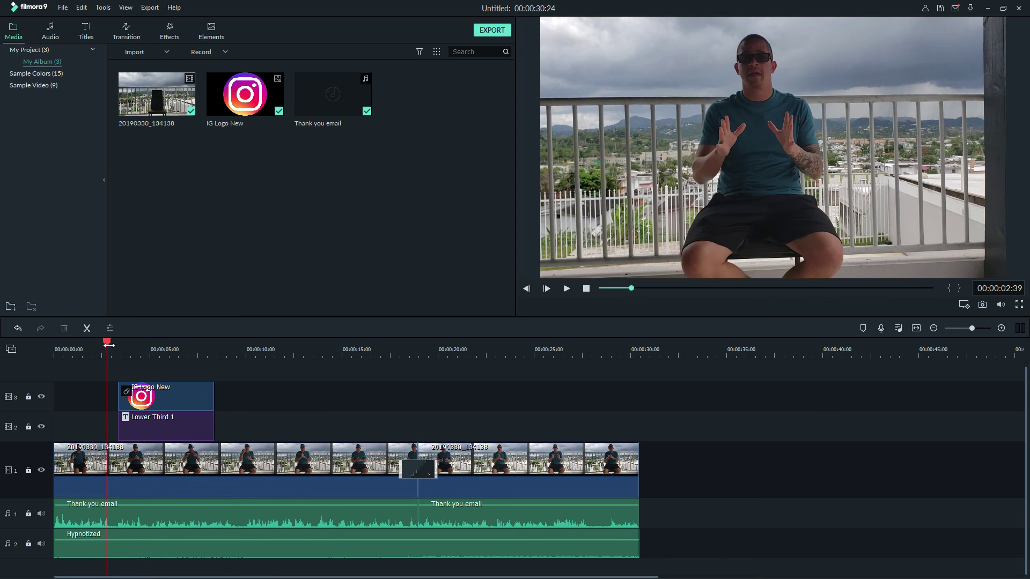
left_click_drag(105, 343, 34, 347)
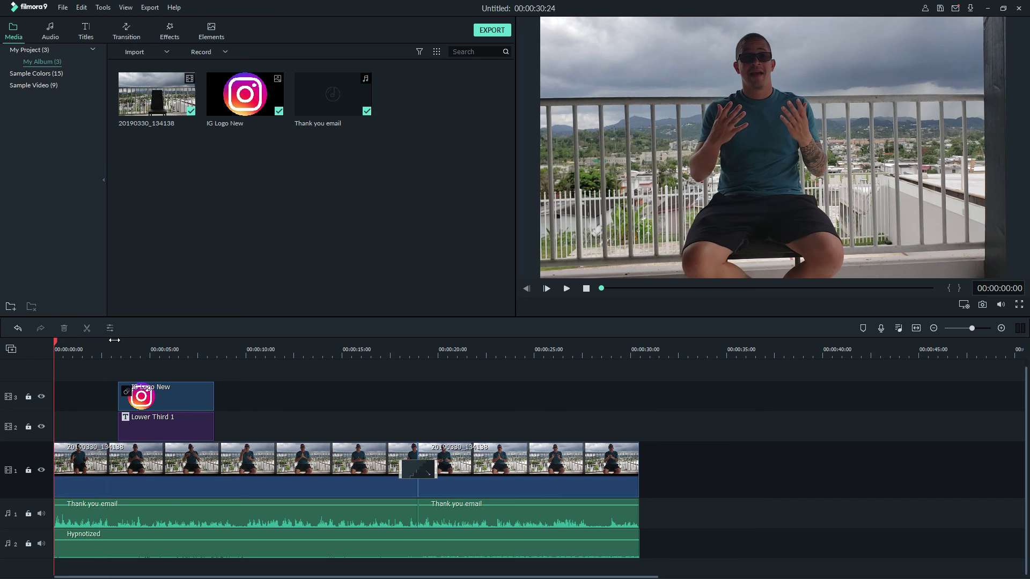